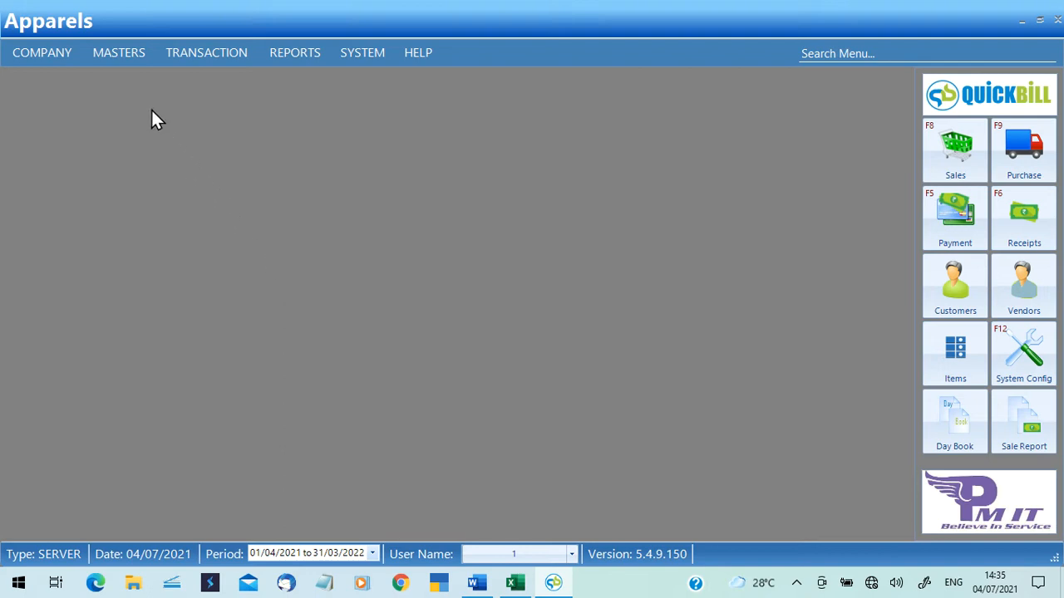
# Open MASTERS > Item > Item Master to start a blank new item, stock number 000007.
pyautogui.click(129, 61)
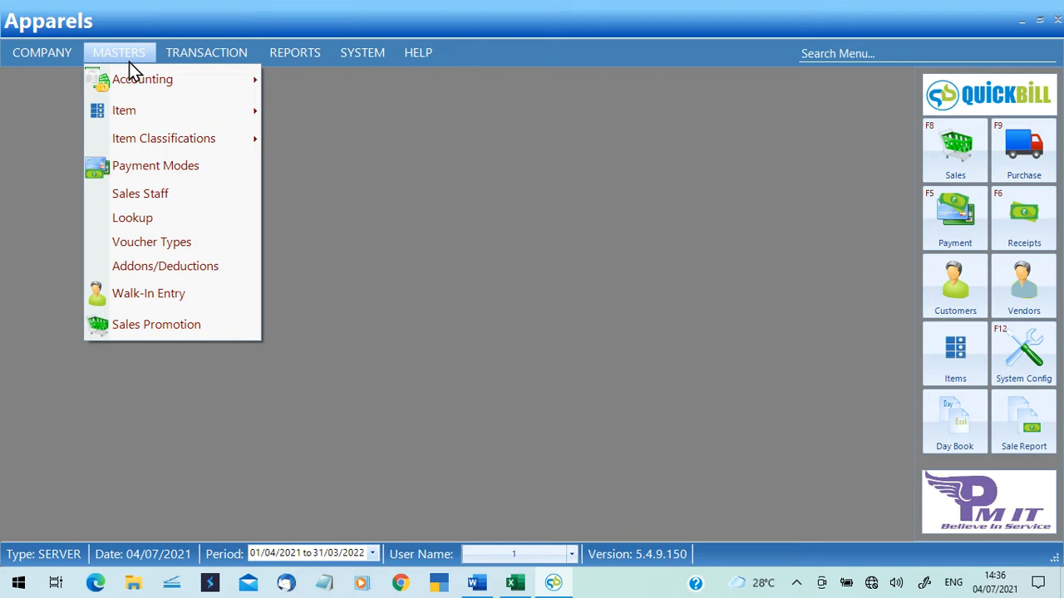
pyautogui.moveTo(143, 113)
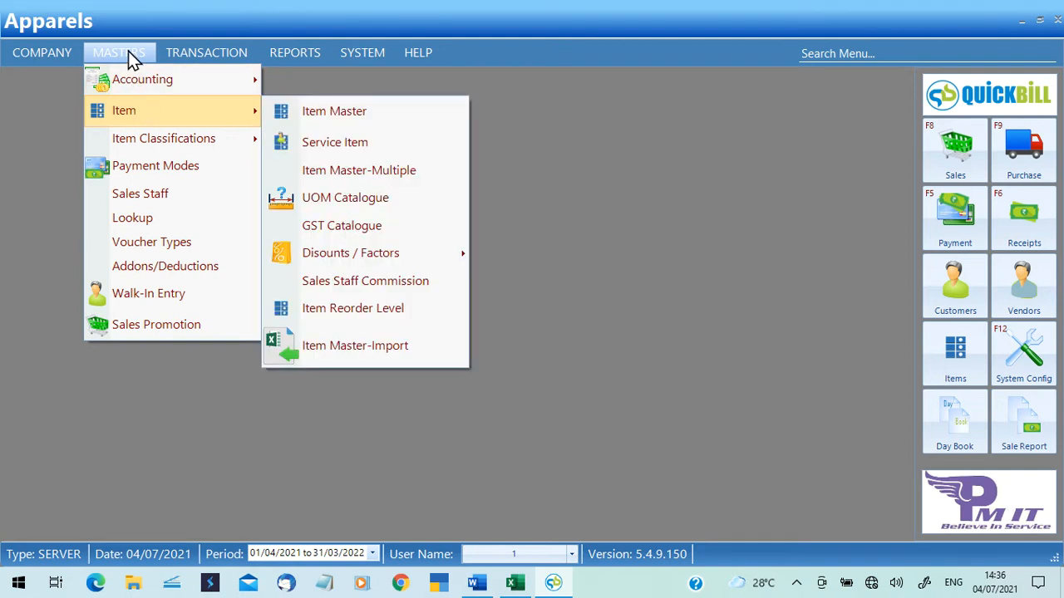
pyautogui.click(315, 118)
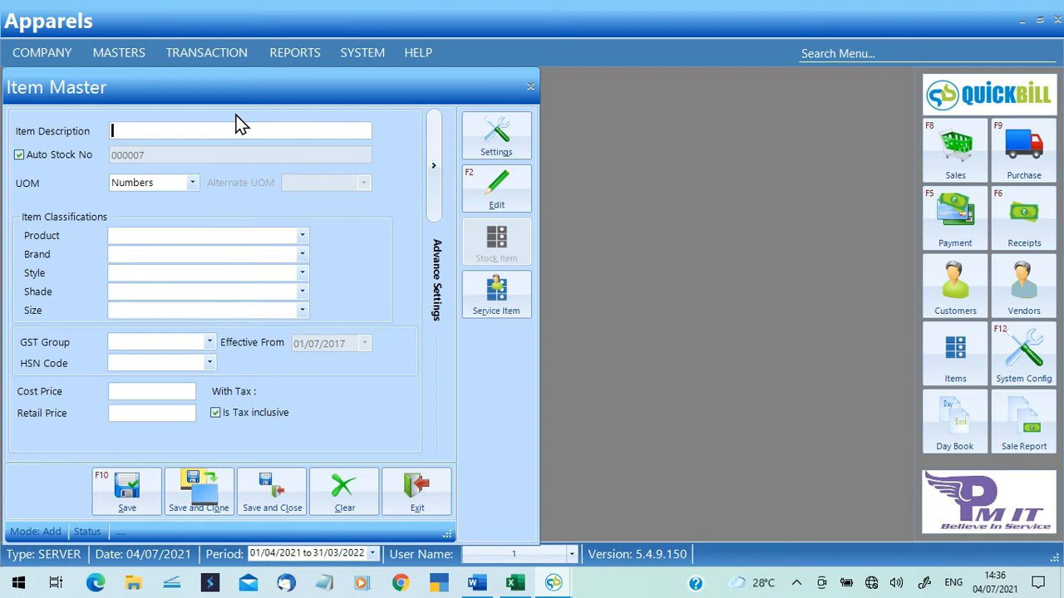
# Enter the item description 'WHILTE SHIRT SMALL' and keep Numbers as the unit of measure.
pyautogui.write('WHILTE SHIRT SMALL')
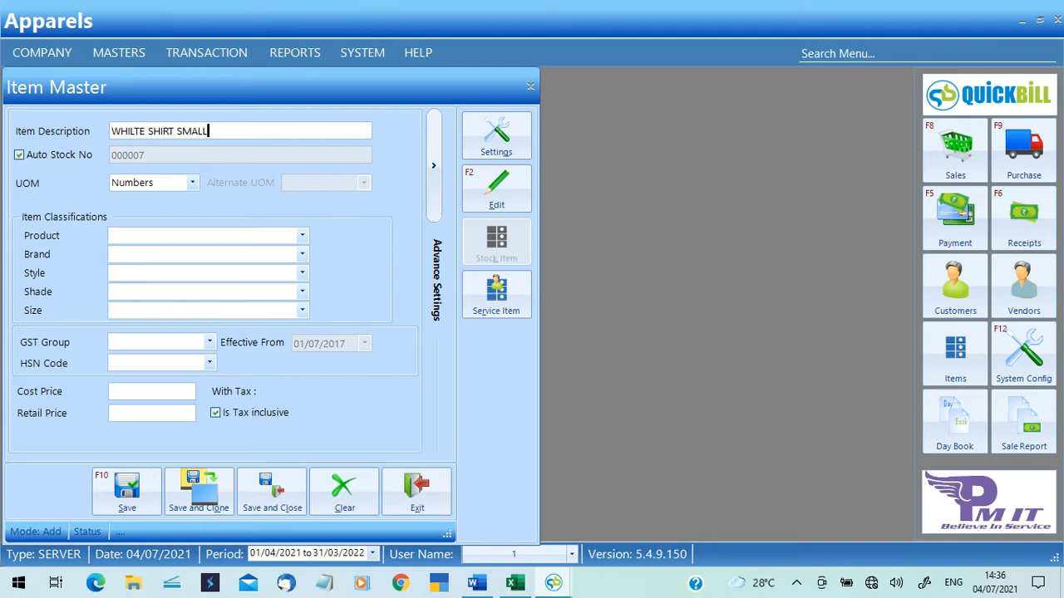
pyautogui.click(193, 183)
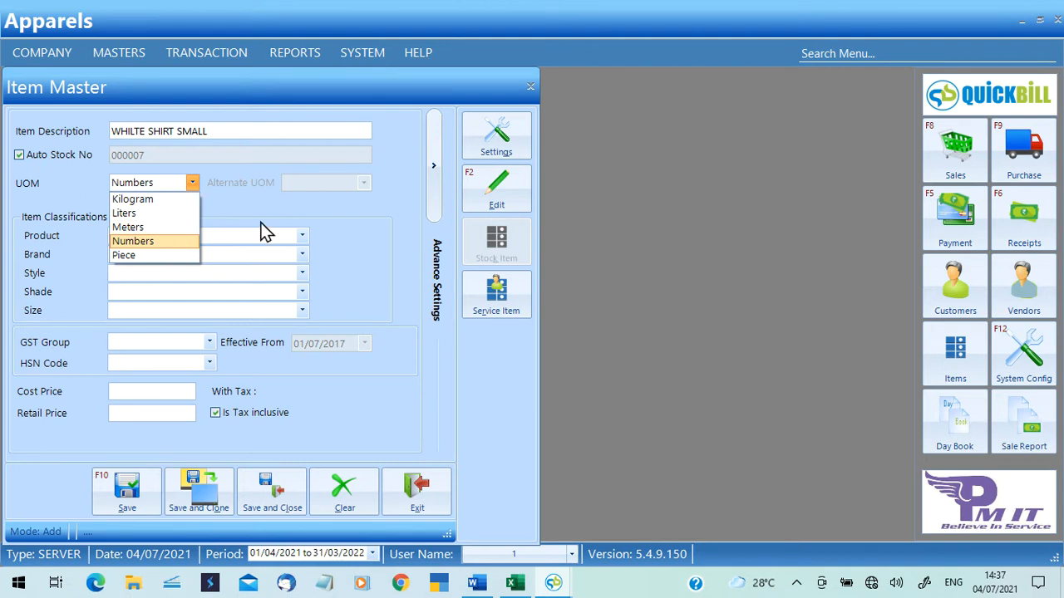
pyautogui.click(172, 242)
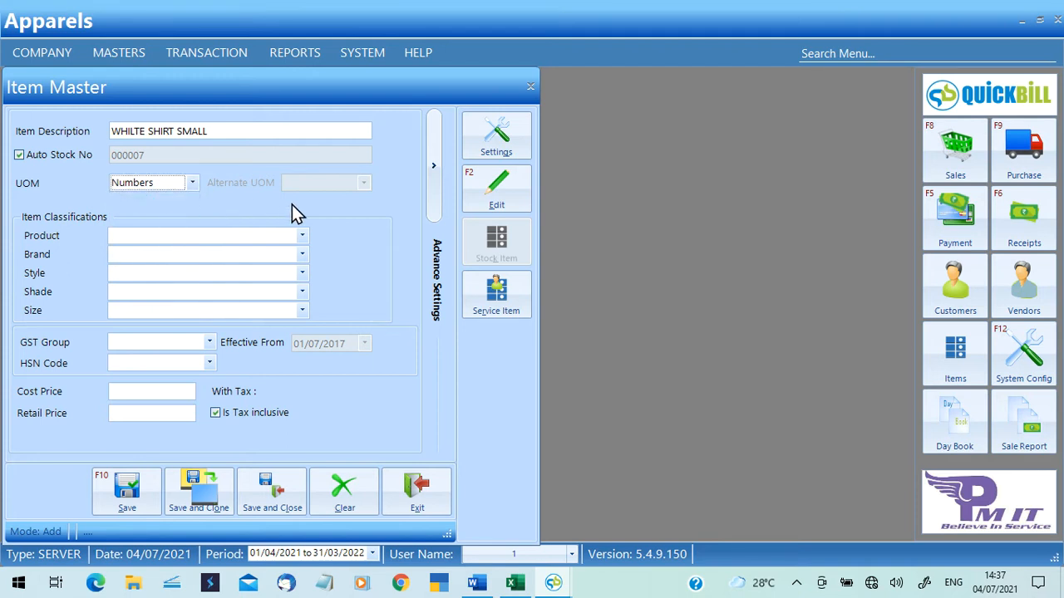
pyautogui.click(213, 239)
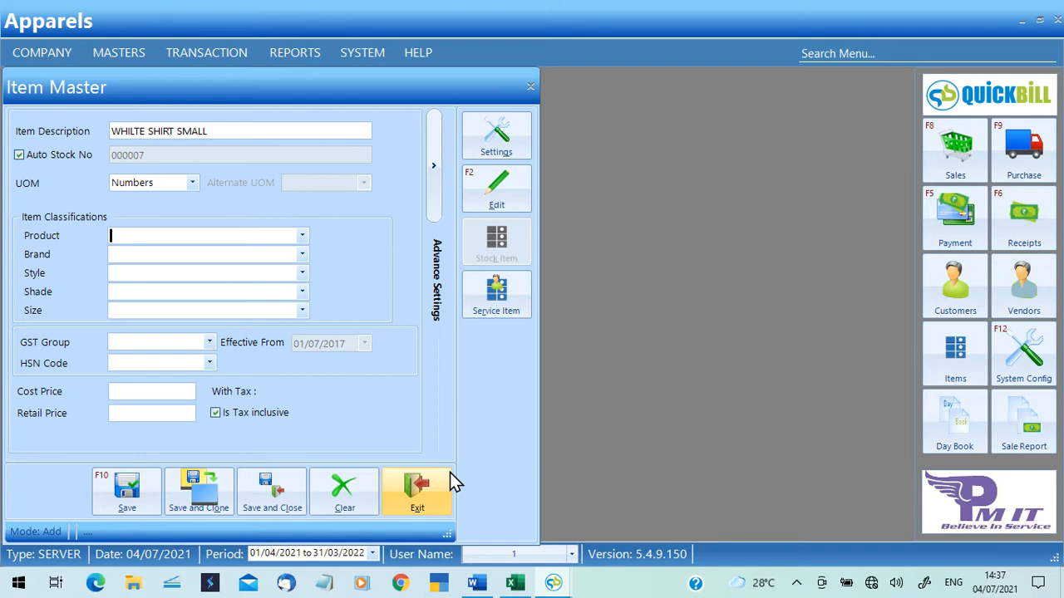
pyautogui.press('F3')
pyautogui.write('SHIRT')
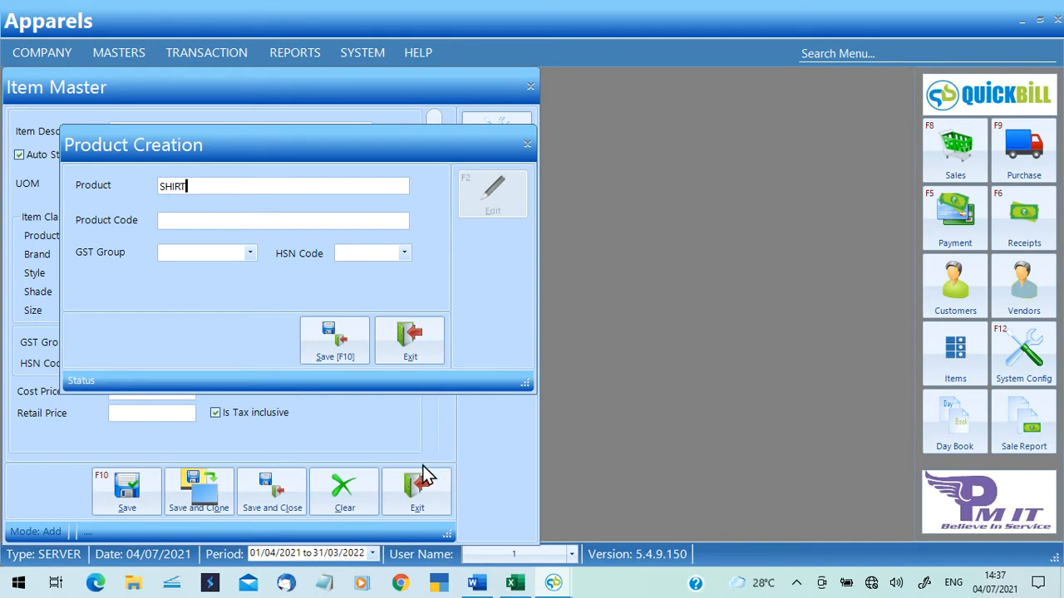
pyautogui.click(345, 359)
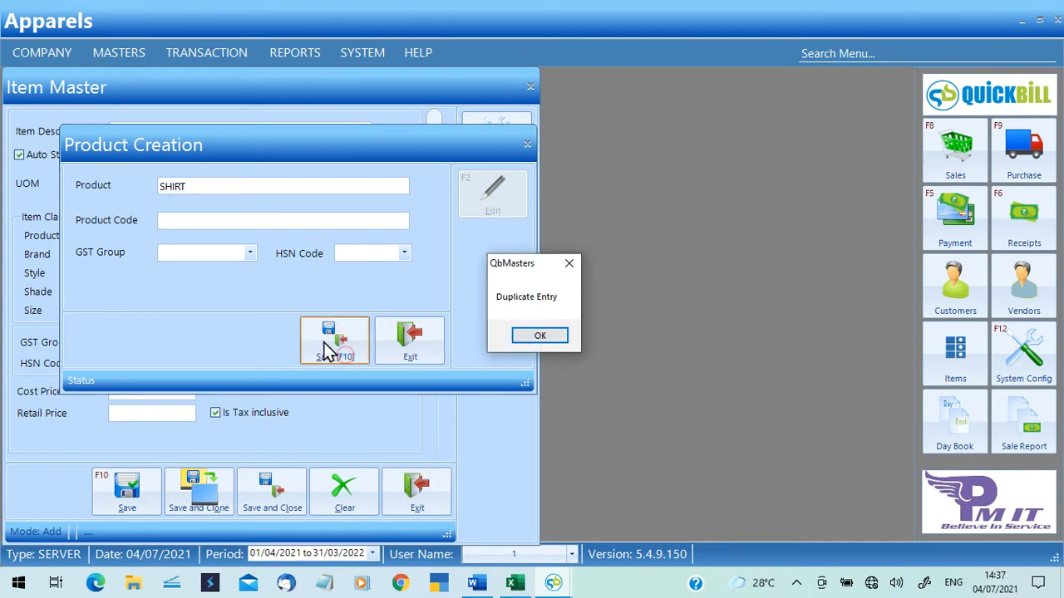
pyautogui.click(537, 337)
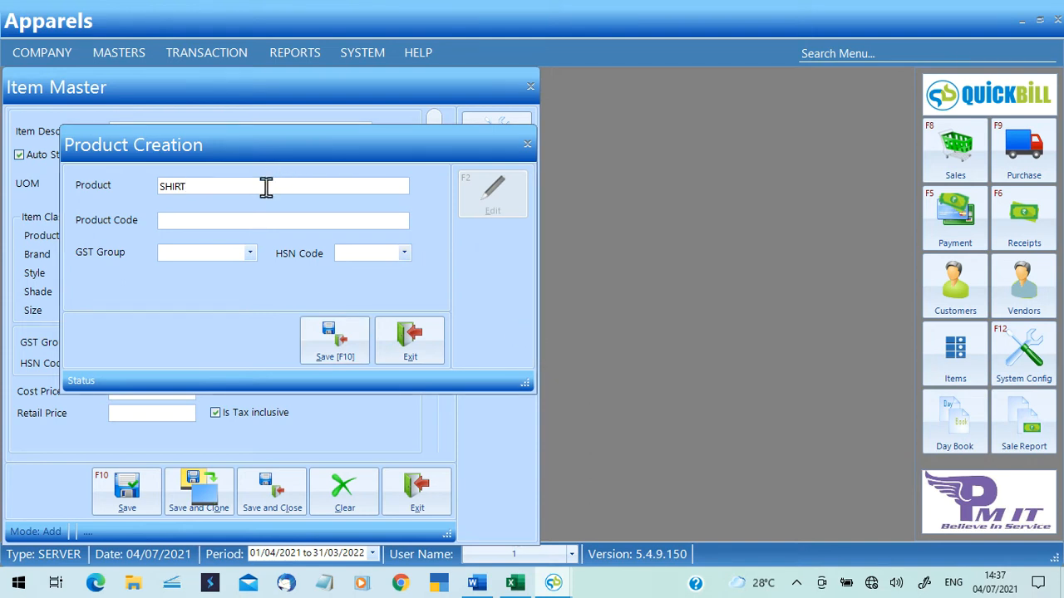
pyautogui.click(342, 341)
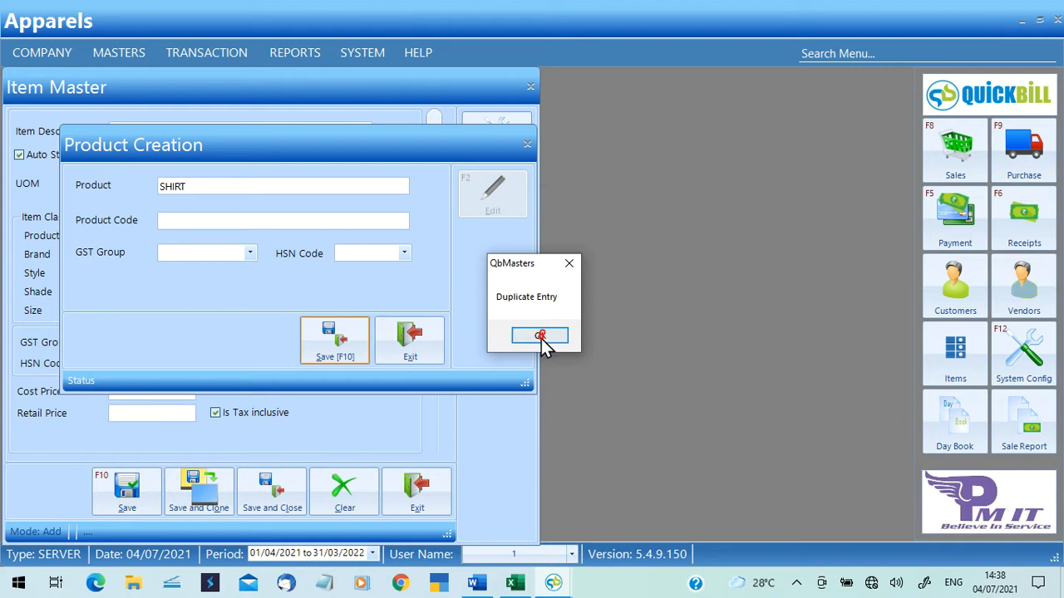
pyautogui.click(541, 339)
pyautogui.click(421, 347)
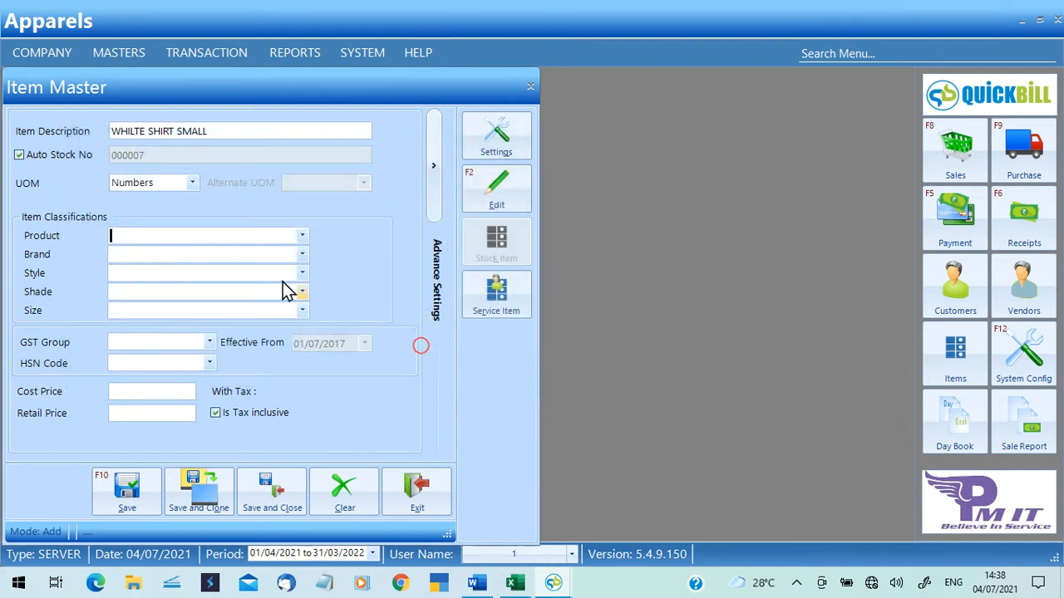
# Choose Shirt as the item's product.
pyautogui.click(304, 236)
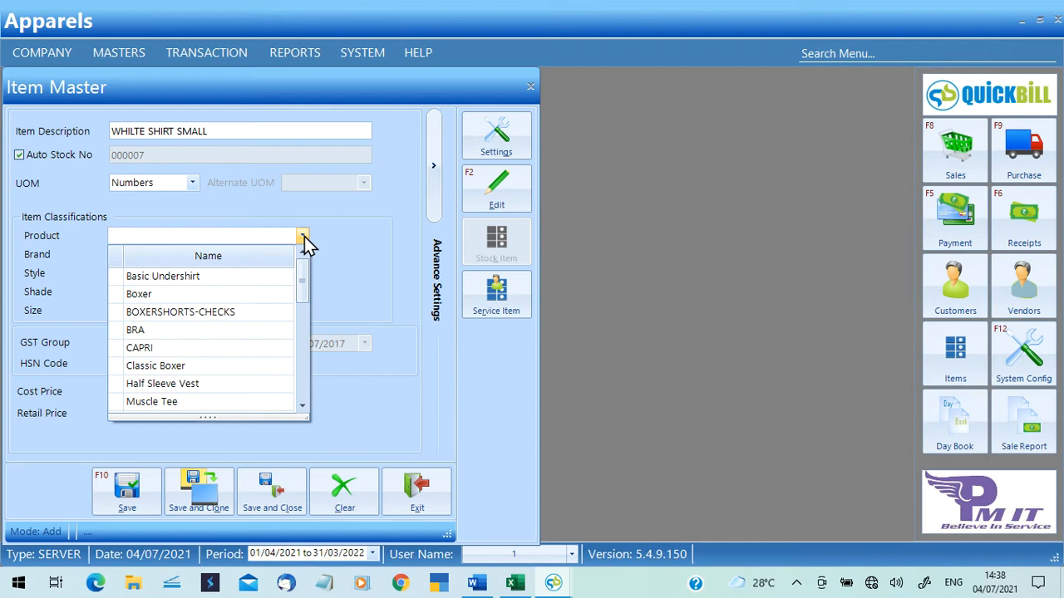
pyautogui.write('SHI')
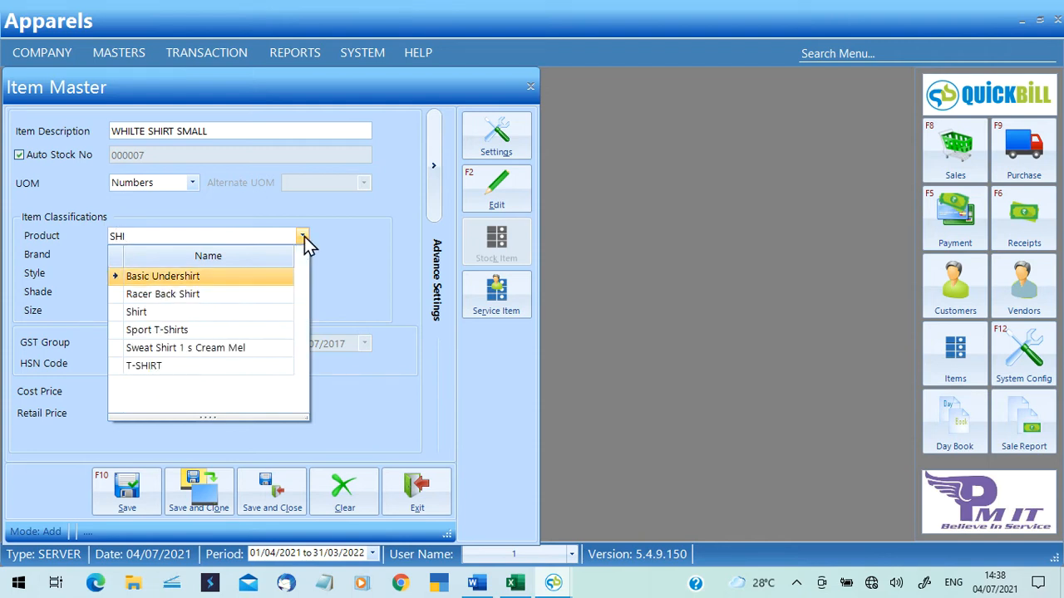
pyautogui.press('Down')
pyautogui.press('Down')
pyautogui.press('Return')
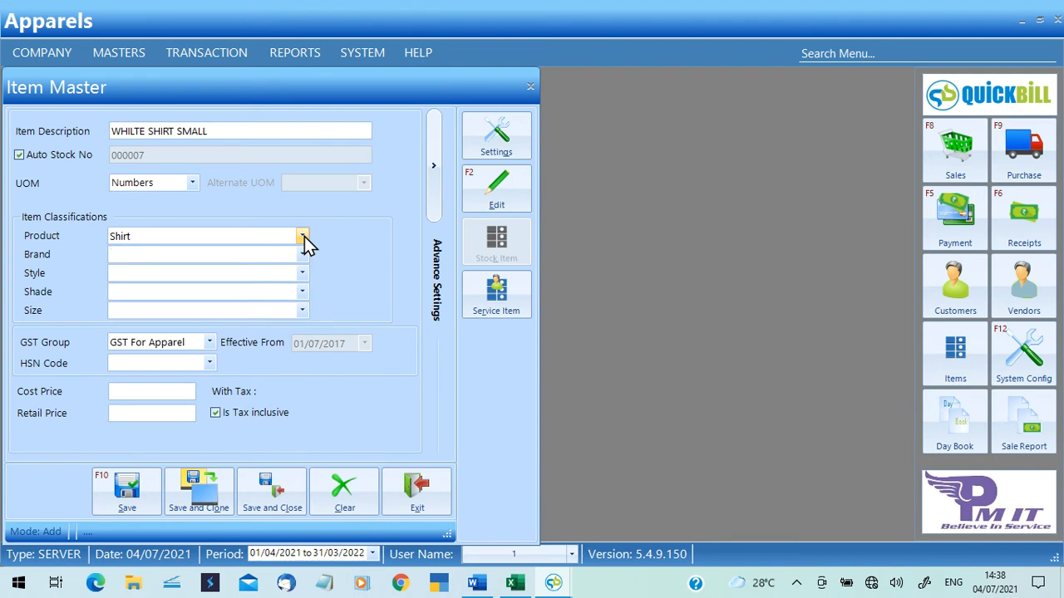
# Create the new brand ALLEN and assign it to the item.
pyautogui.press('F3')
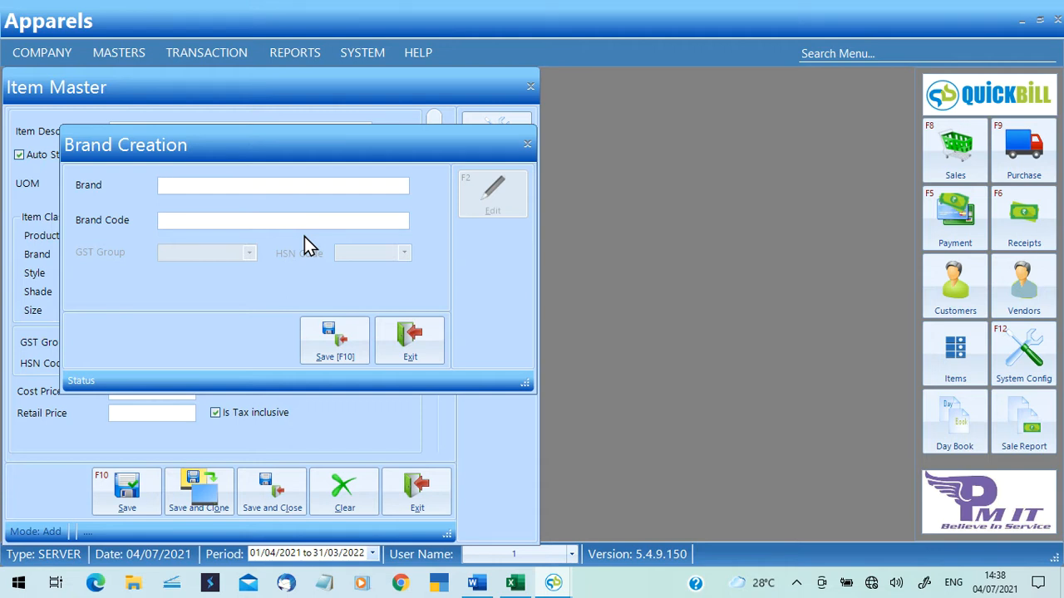
pyautogui.write('ALLEN')
pyautogui.click(337, 339)
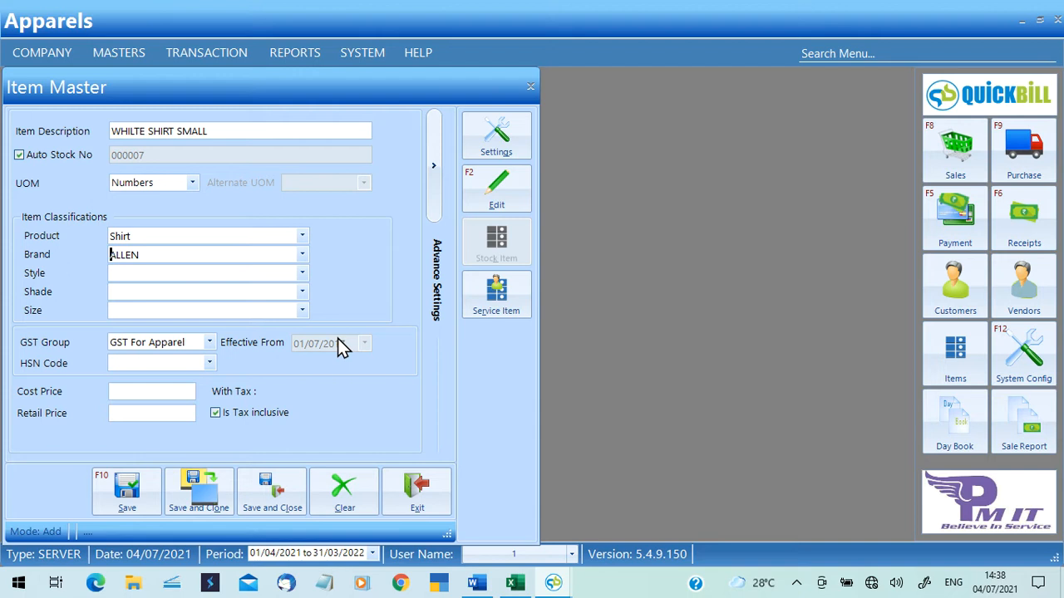
# Create the new style 099 and assign it to the item.
pyautogui.click(120, 277)
pyautogui.press('F3')
pyautogui.write('099')
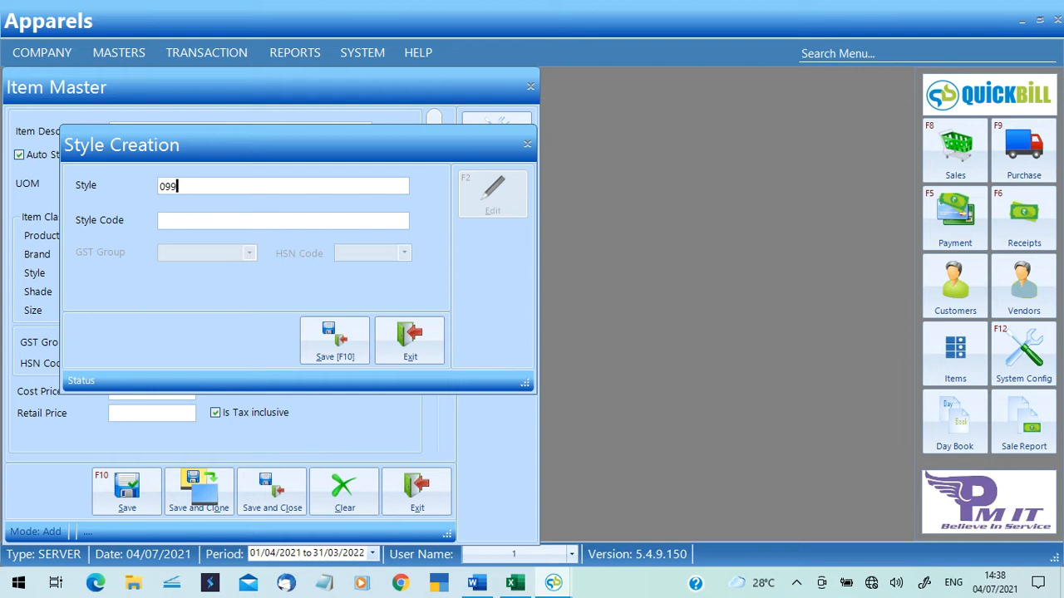
pyautogui.click(327, 342)
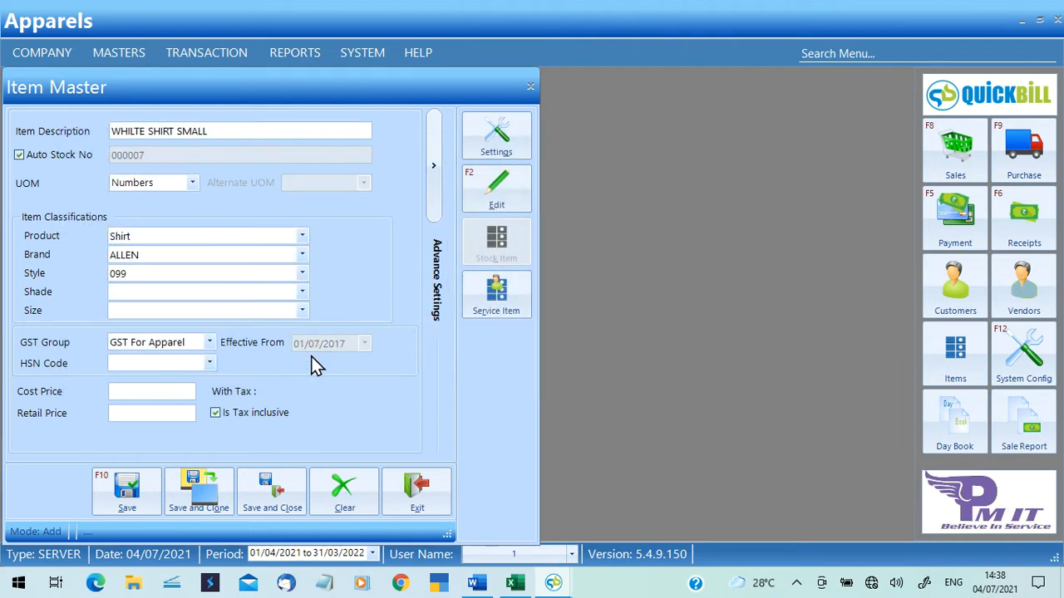
# Assign shade Black and size M to the WHILTE SHIRT SMALL item.
pyautogui.click(195, 293)
pyautogui.write('BAL')
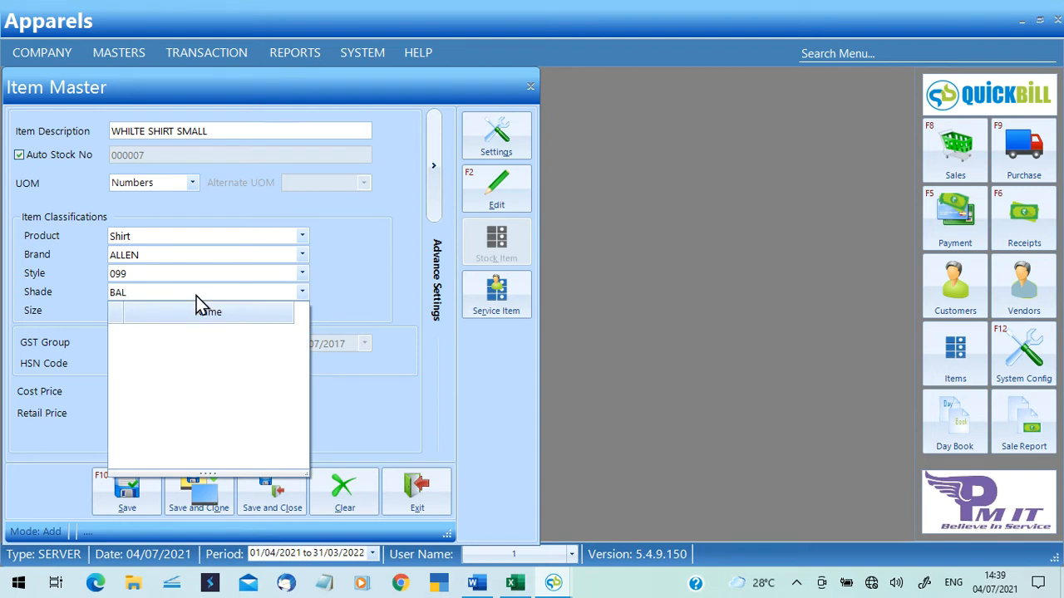
pyautogui.press('BackSpace')
pyautogui.press('BackSpace')
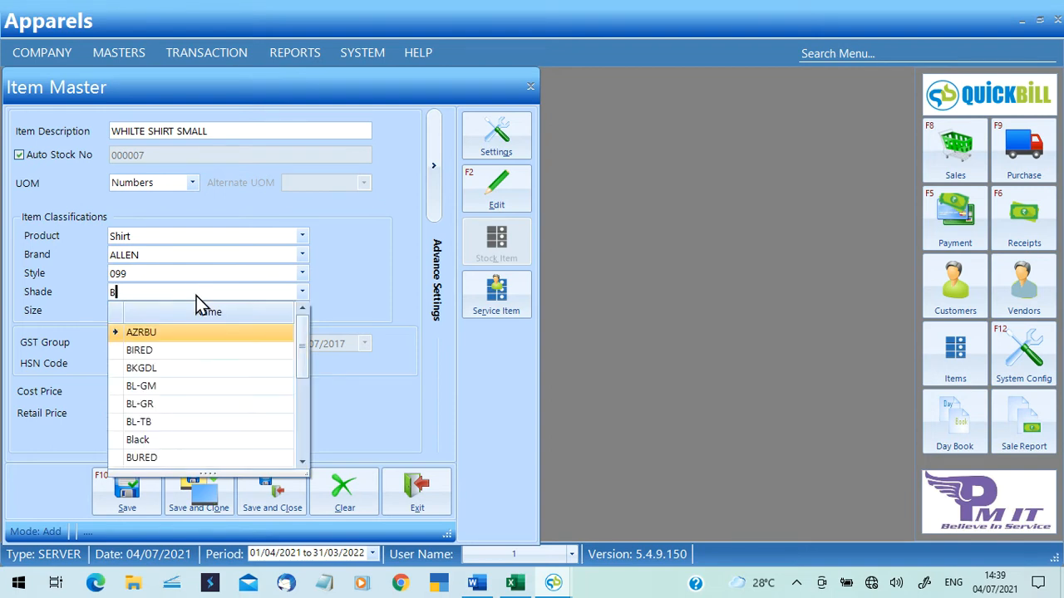
pyautogui.write('L')
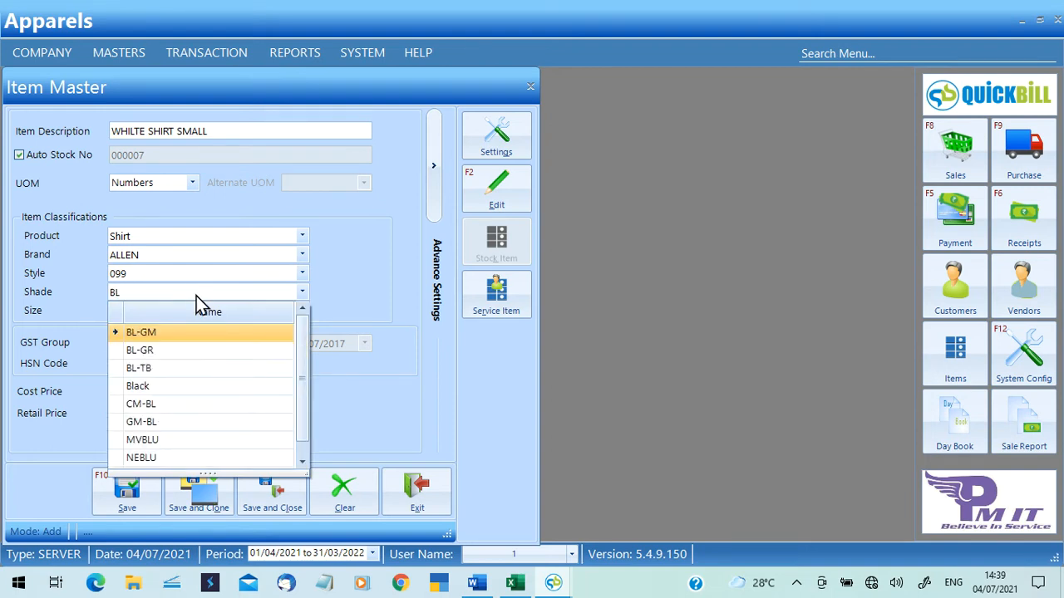
pyautogui.write('A')
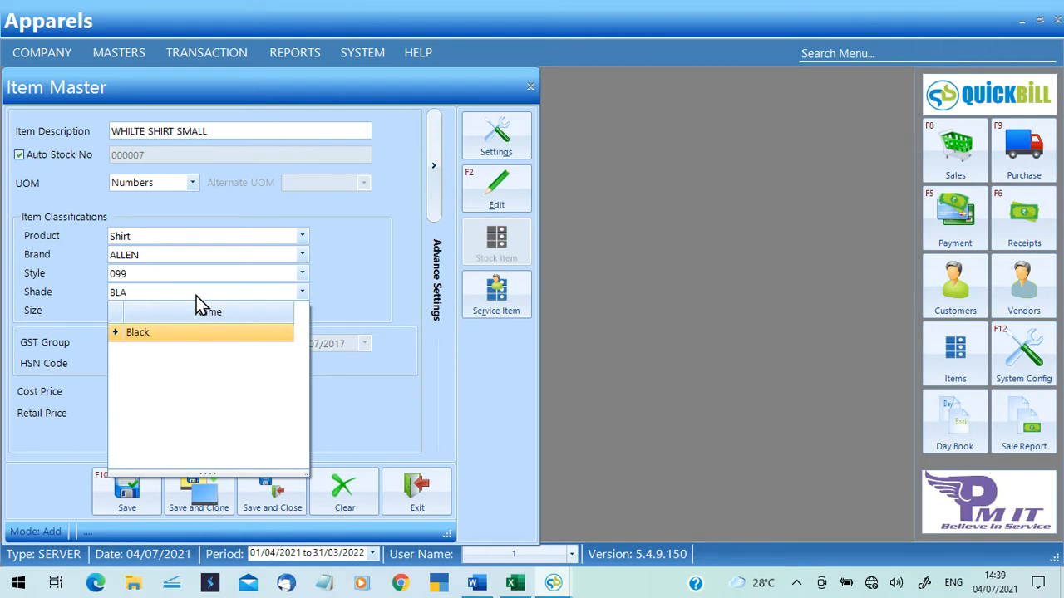
pyautogui.press('Return')
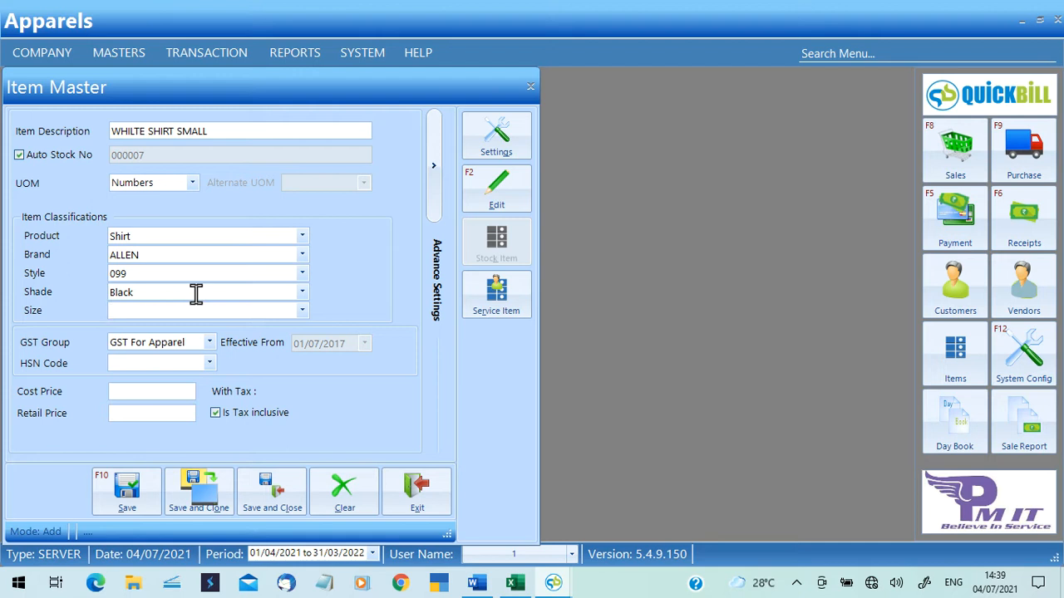
pyautogui.click(306, 311)
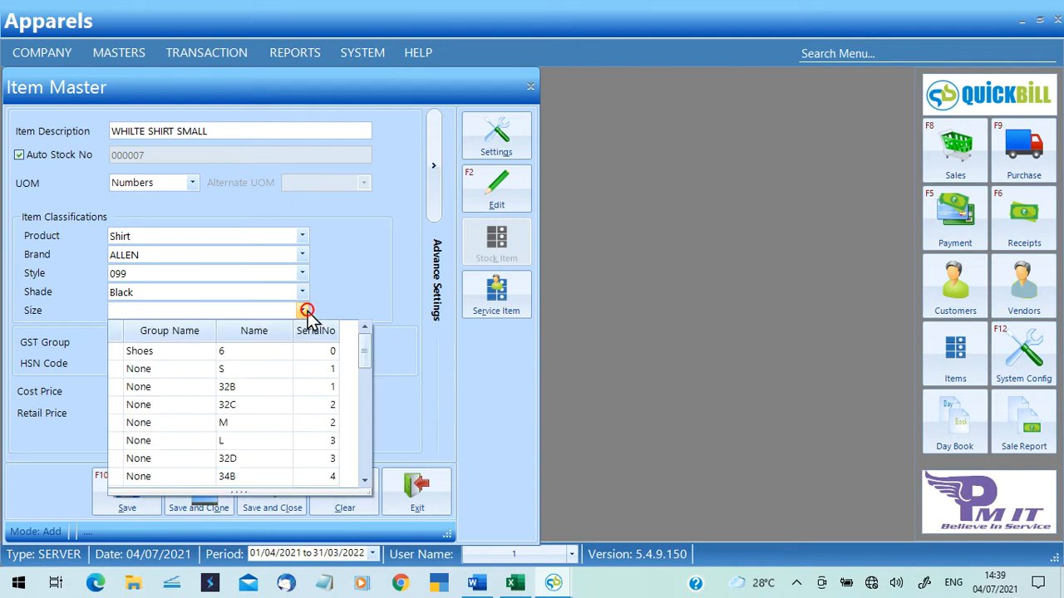
pyautogui.click(290, 425)
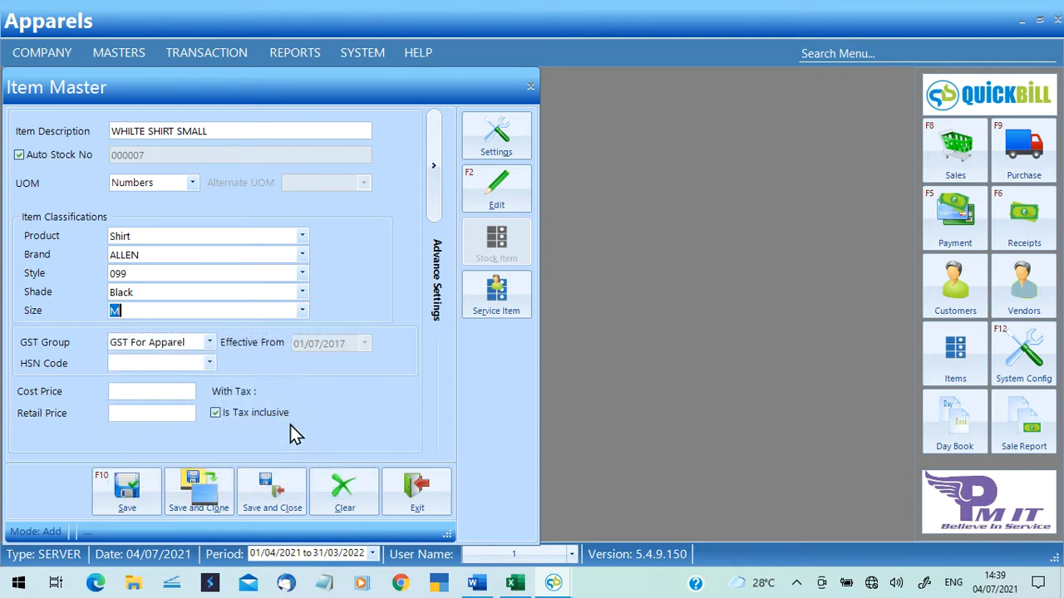
# Keep GST group GST For Apparel and select HSN code 62034200 for the item.
pyautogui.click(210, 343)
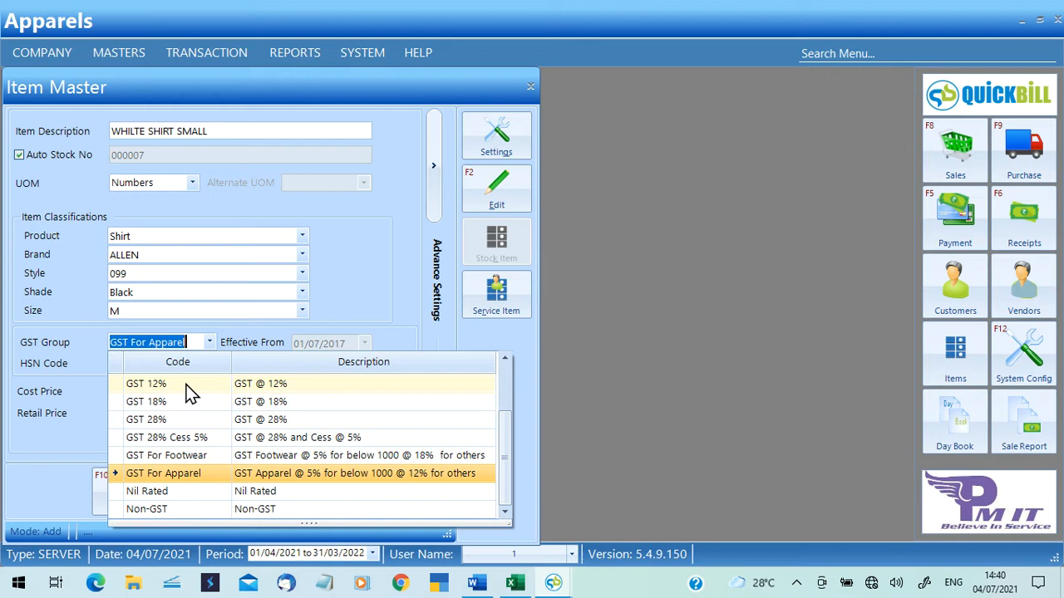
pyautogui.click(184, 480)
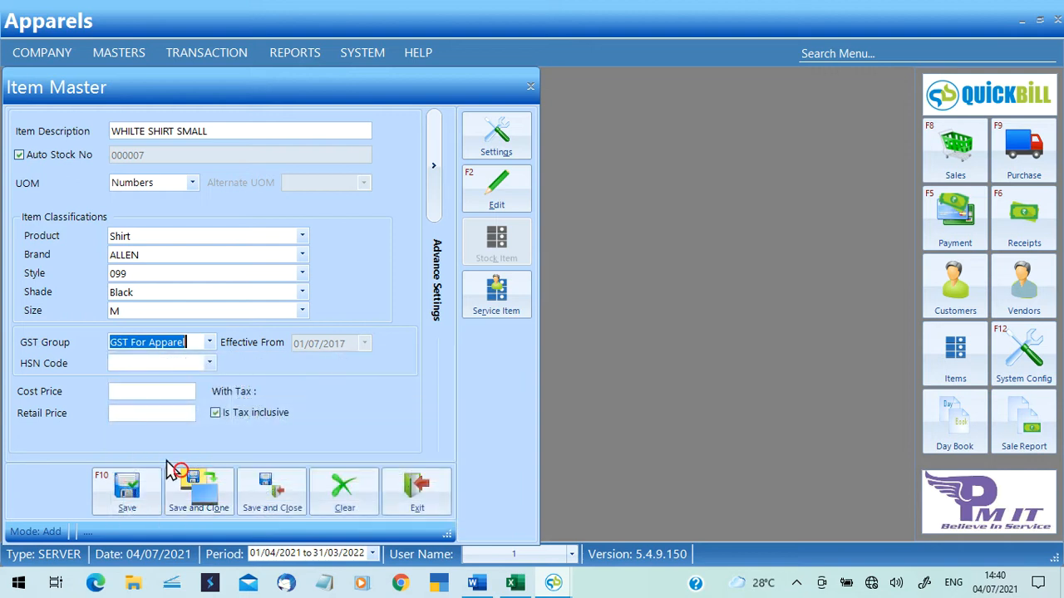
pyautogui.click(128, 363)
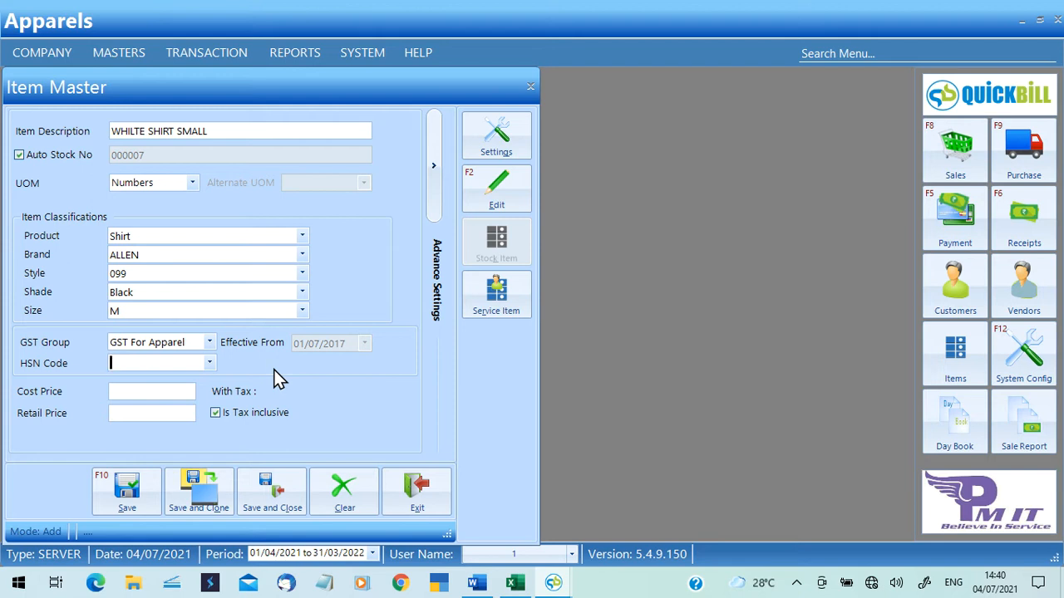
pyautogui.click(209, 366)
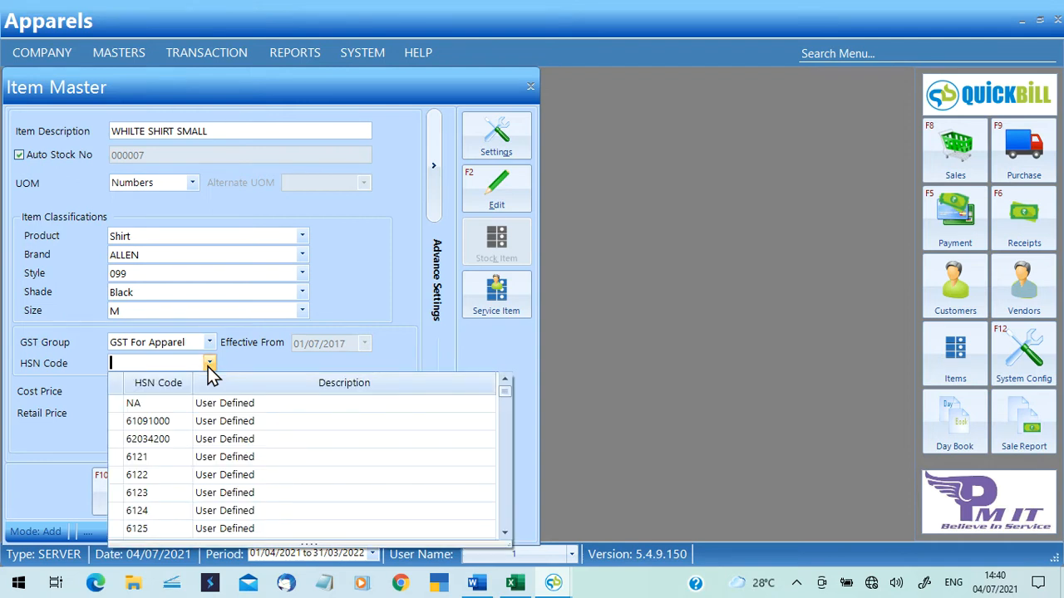
pyautogui.write('SH')
pyautogui.press('BackSpace')
pyautogui.press('BackSpace')
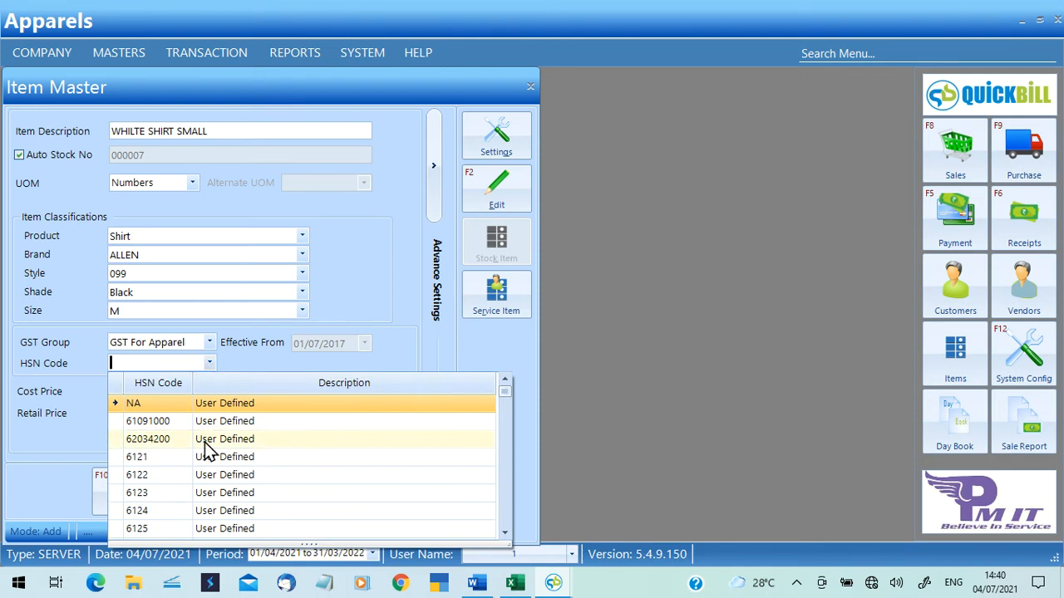
pyautogui.click(208, 441)
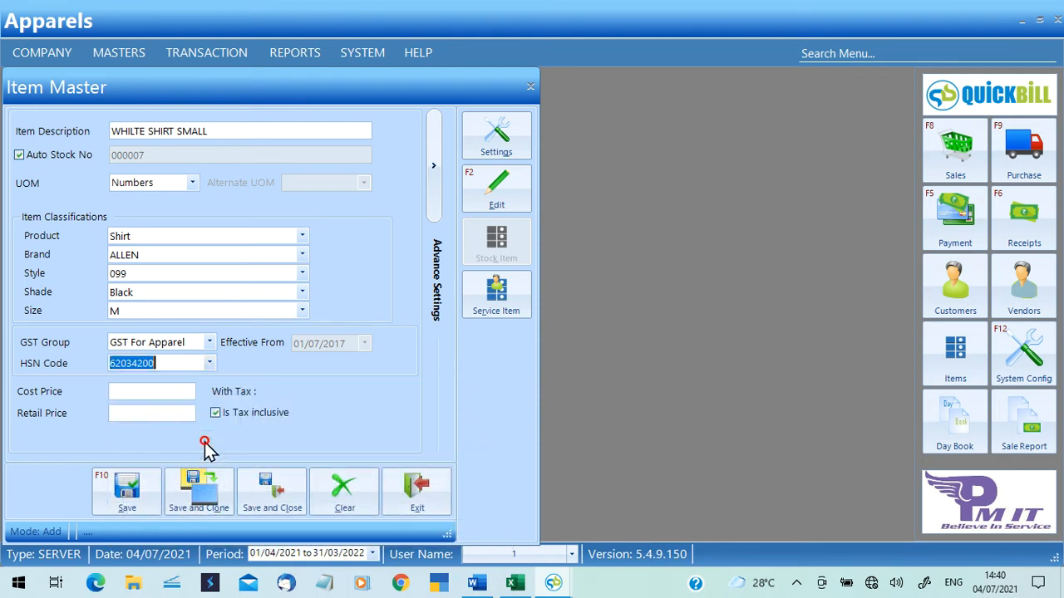
# Enter cost price 500 and retail price 699 for the shirt.
pyautogui.click(173, 398)
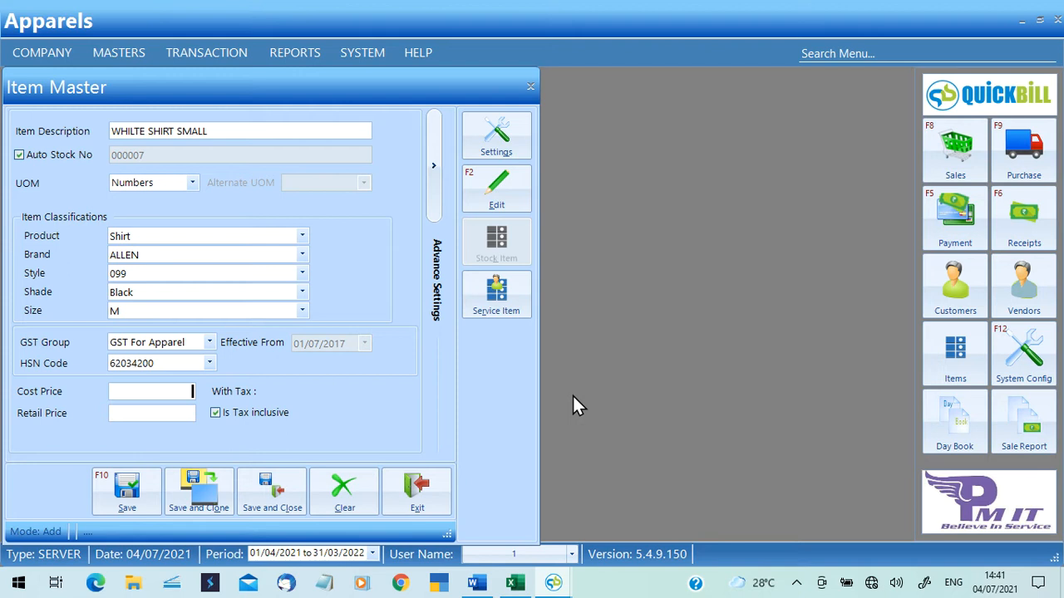
pyautogui.write('500')
pyautogui.press('Tab')
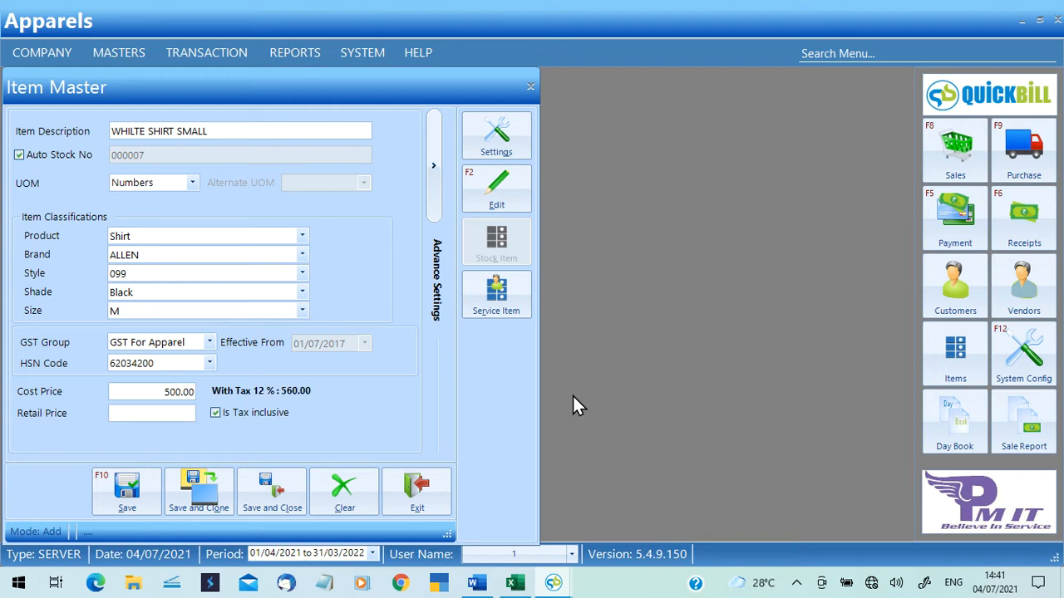
pyautogui.write('699')
# Save the WHILTE SHIRT SMALL item, exit Item Master, and switch to NEW MASTER.xlsx in Excel.
pyautogui.click(143, 499)
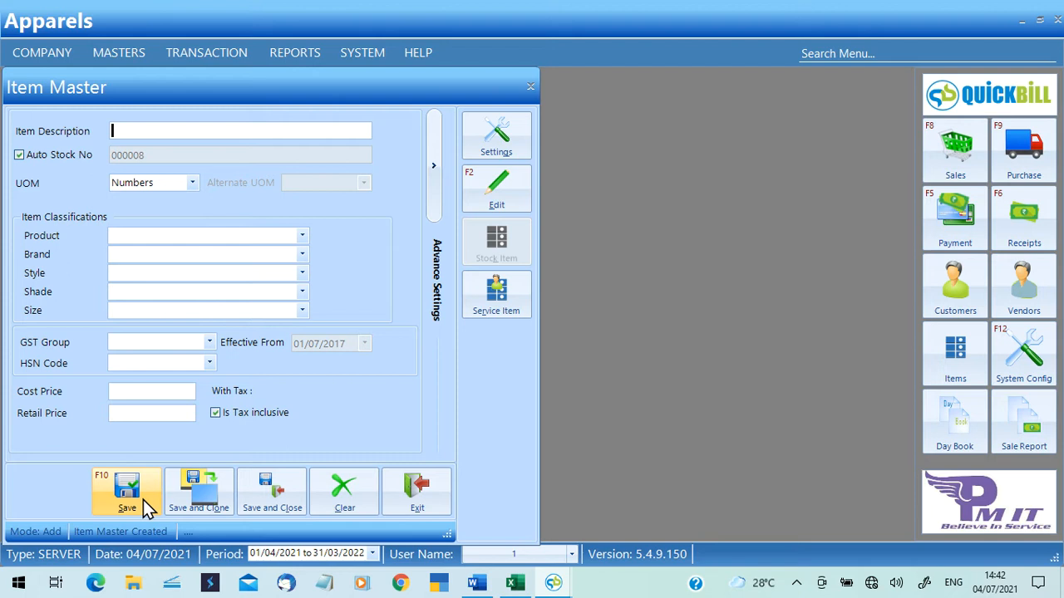
pyautogui.click(427, 501)
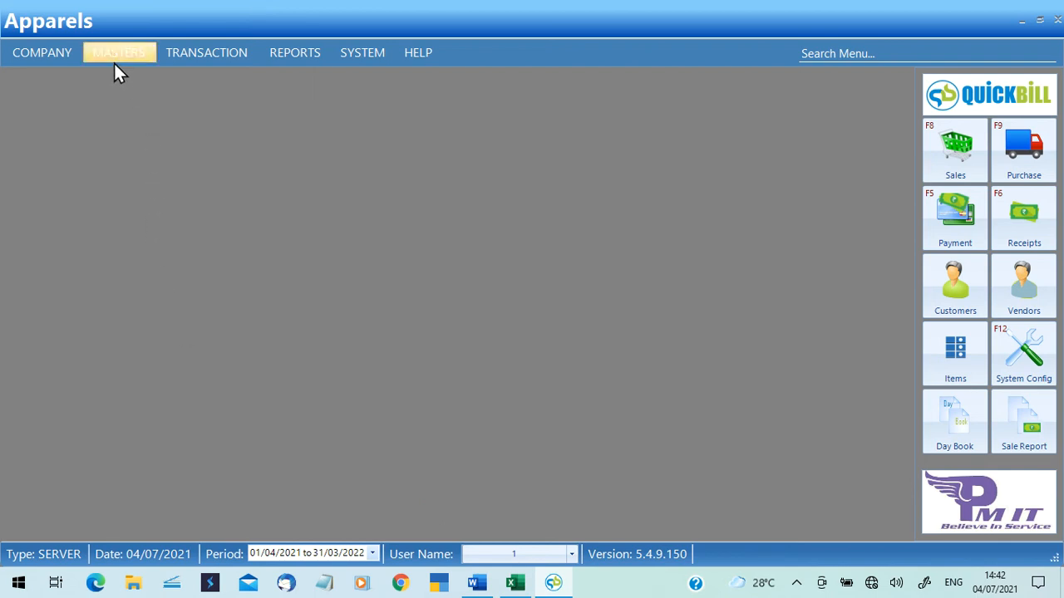
pyautogui.click(515, 582)
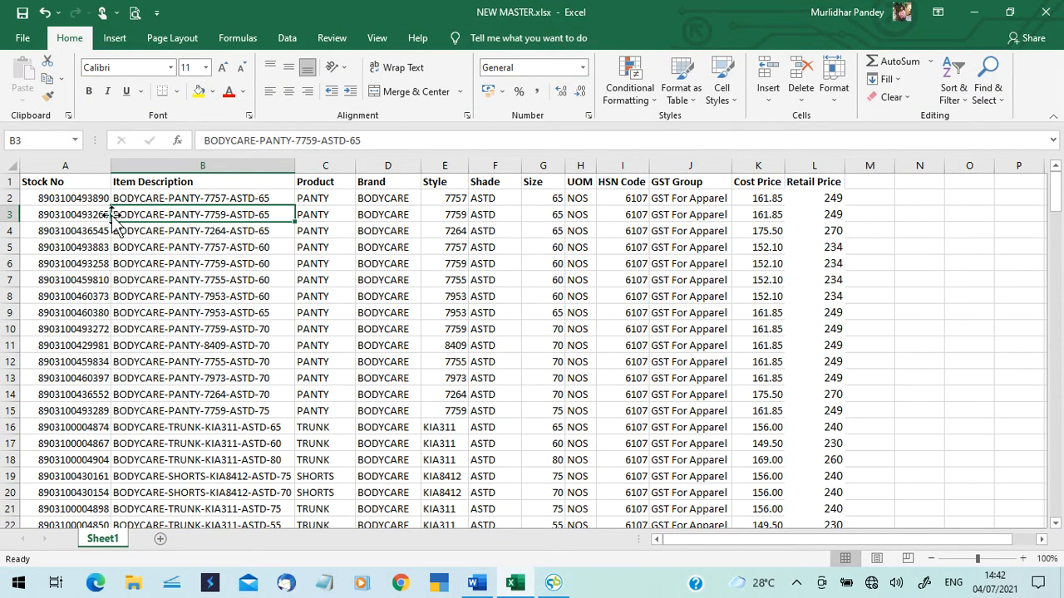
# Review the NEW MASTER headings (Stock No, Item Description, UOM, HSN Code, GST Group), then minimize Excel.
pyautogui.click(56, 185)
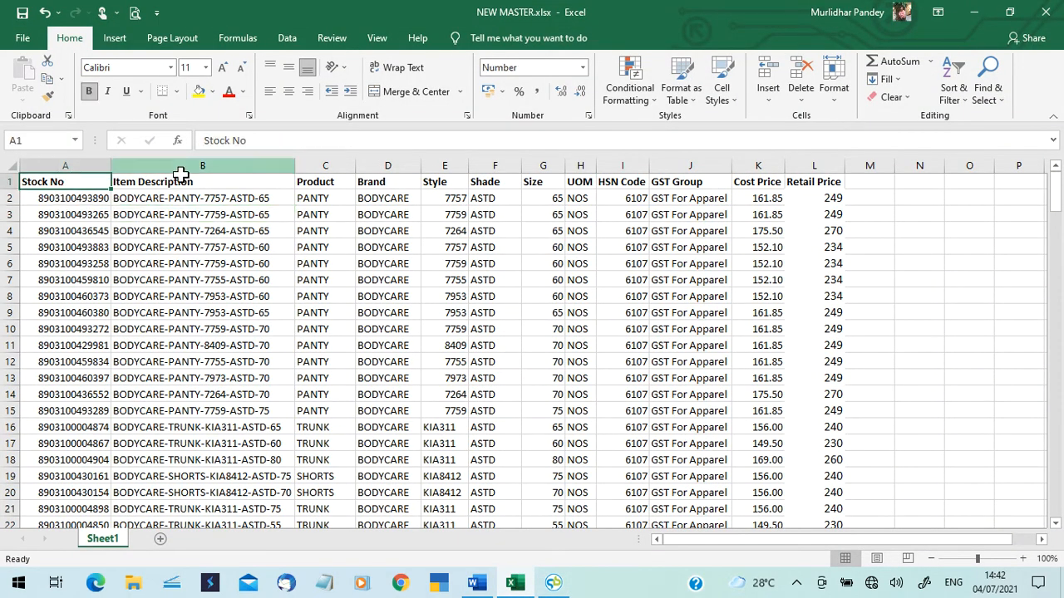
pyautogui.click(148, 181)
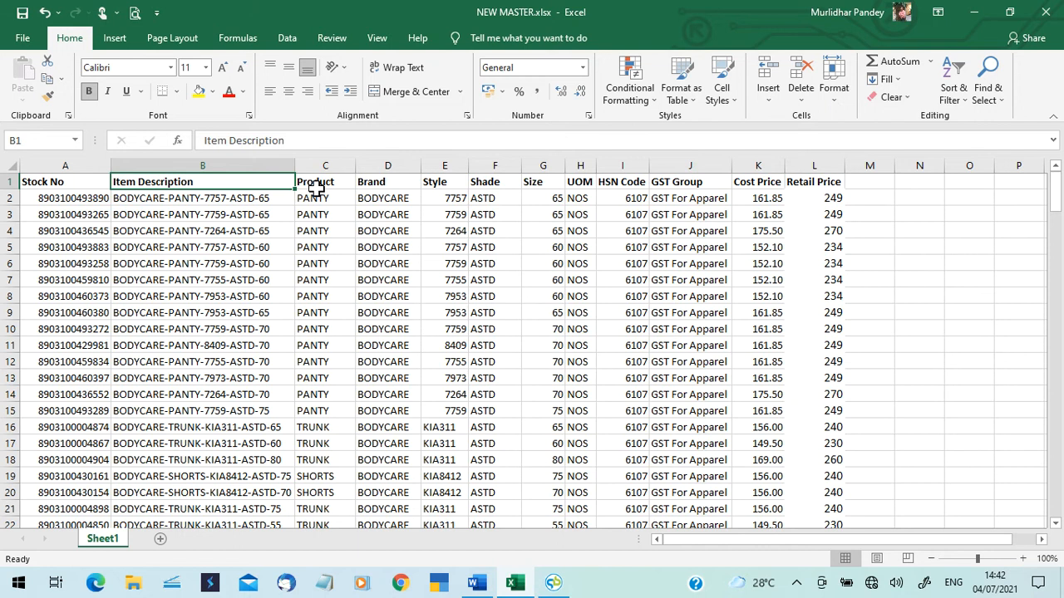
pyautogui.press('Right')
pyautogui.press('Right')
pyautogui.press('Right')
pyautogui.press('Right')
pyautogui.press('Right')
pyautogui.press('Right')
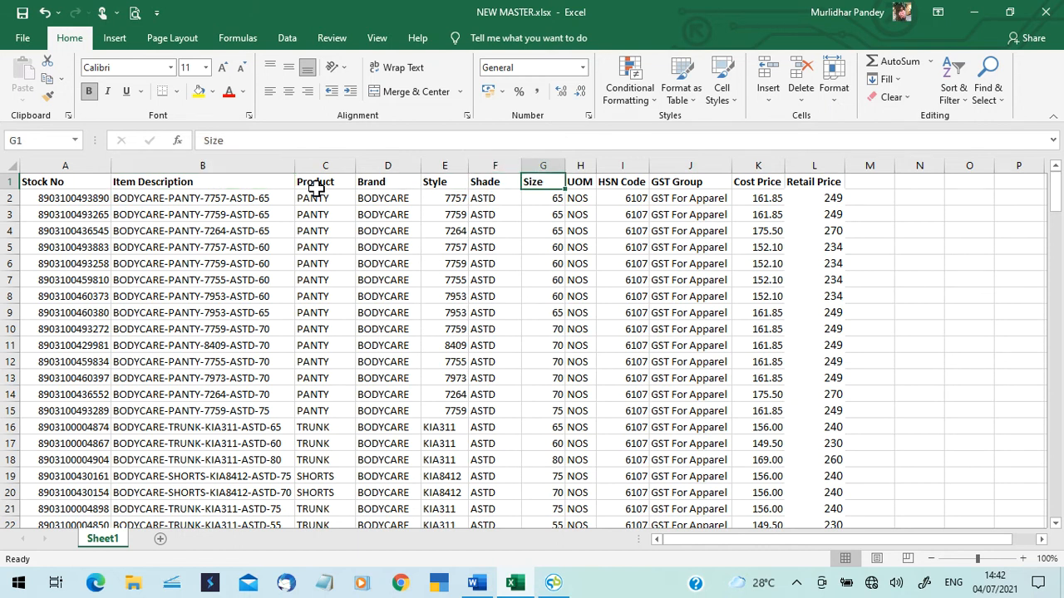
pyautogui.press('Right')
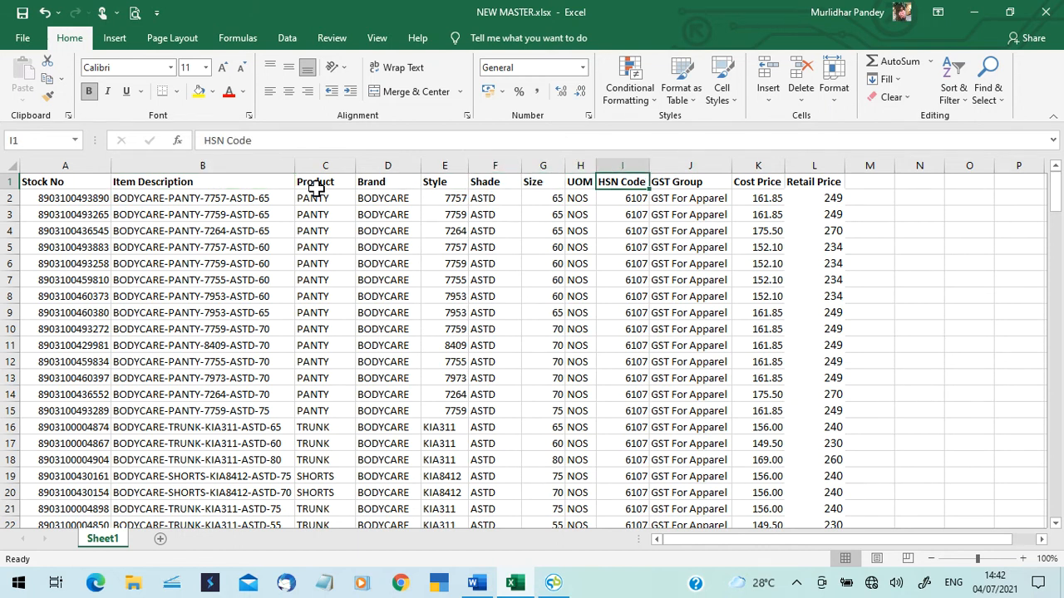
pyautogui.press('Right')
pyautogui.press('Right')
pyautogui.press('Right')
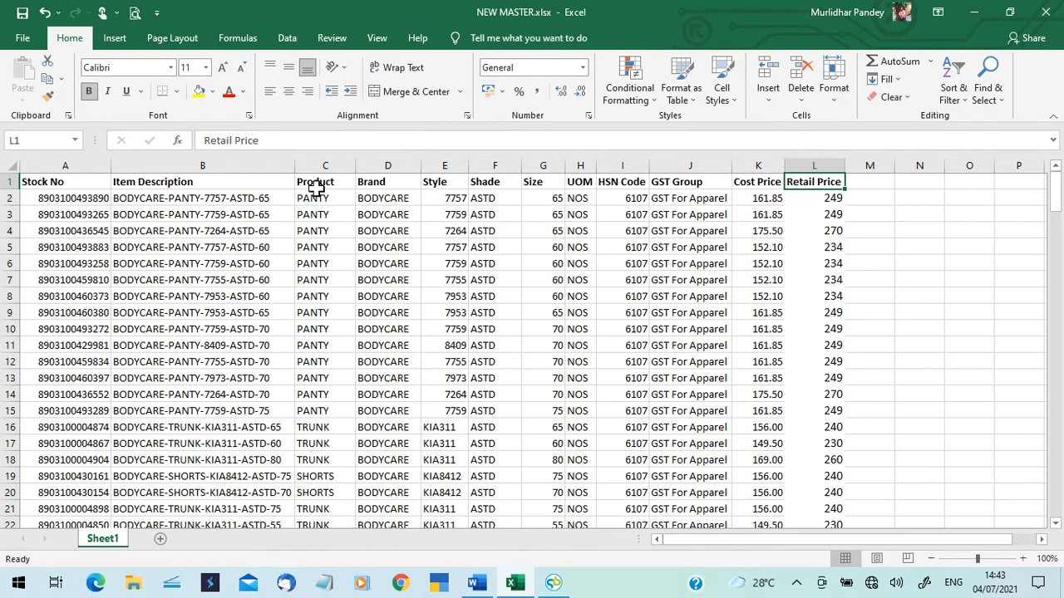
pyautogui.click(973, 17)
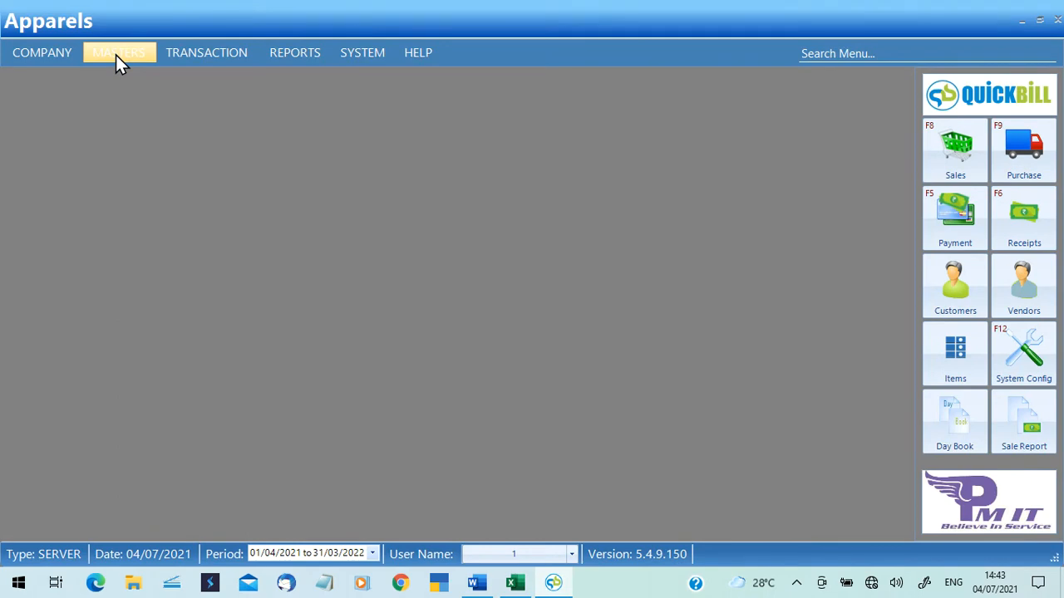
# Open MASTERS > Item > Item Master-Import.
pyautogui.click(115, 55)
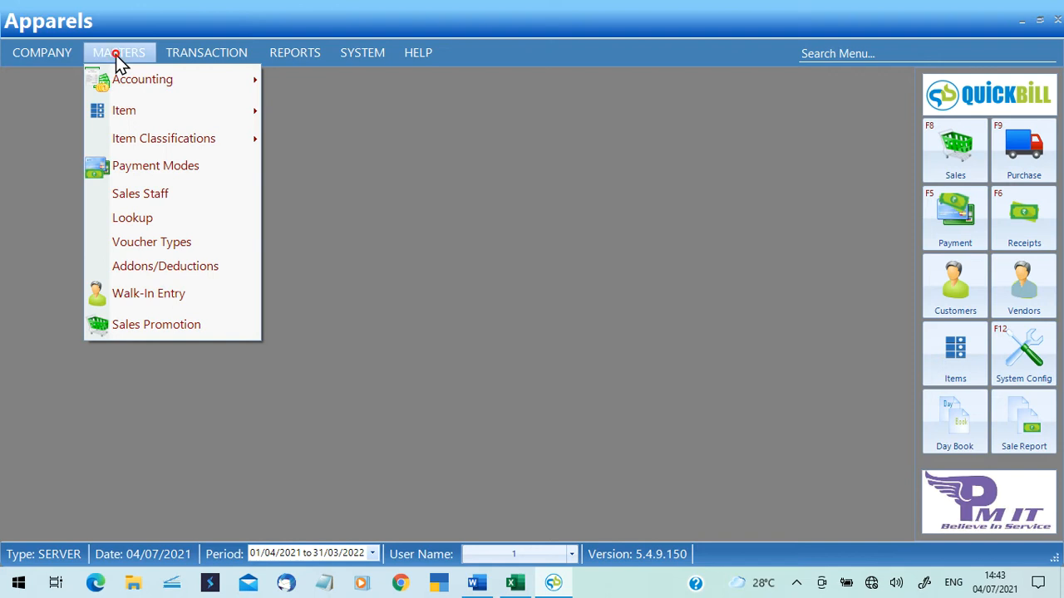
pyautogui.moveTo(142, 111)
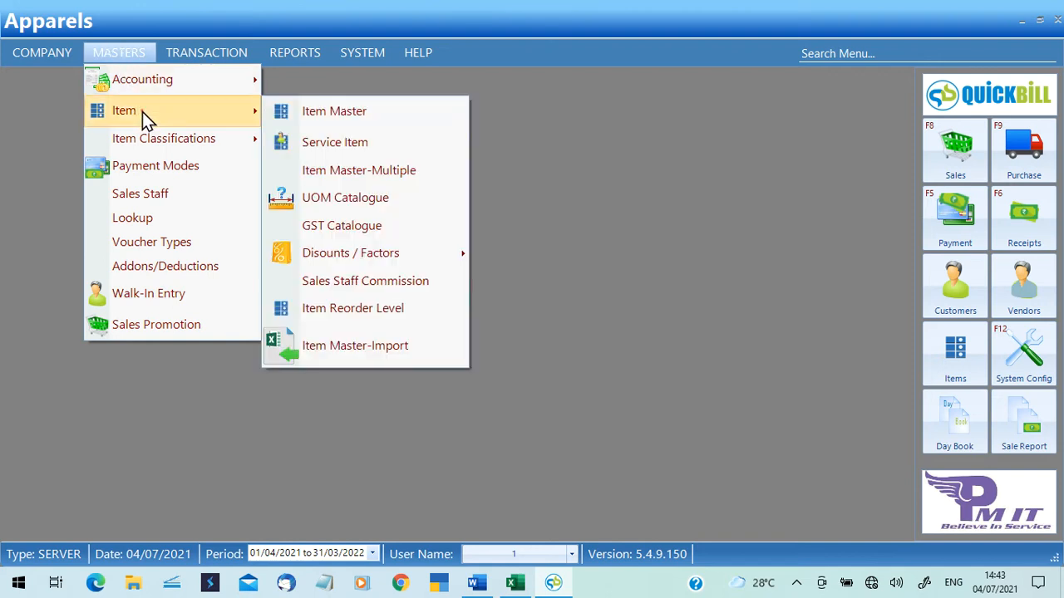
pyautogui.click(394, 348)
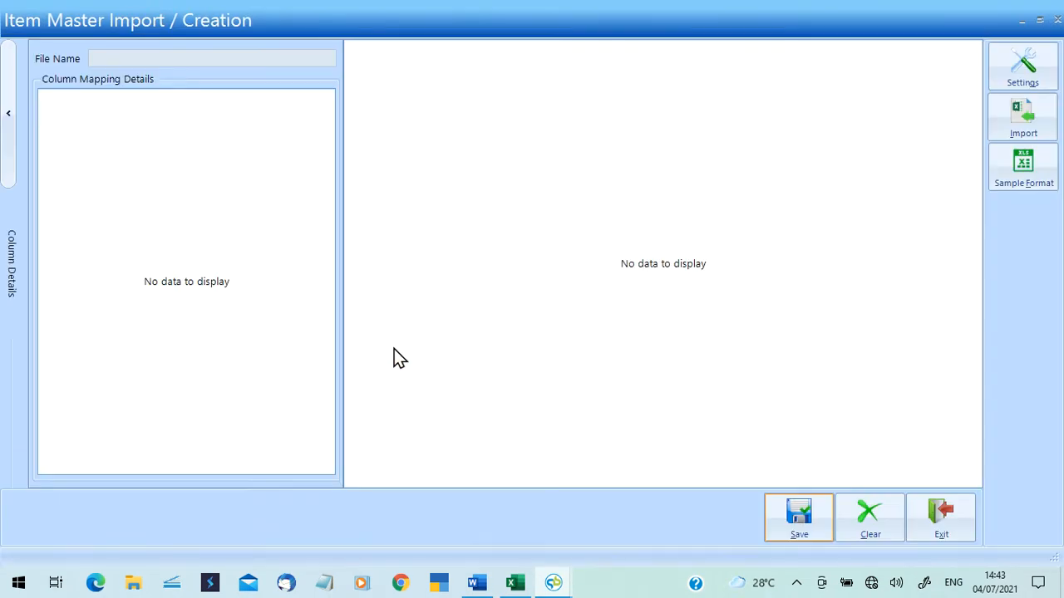
# Import NEW MASTER.xlsx from the Desktop into the item import grid.
pyautogui.click(1023, 137)
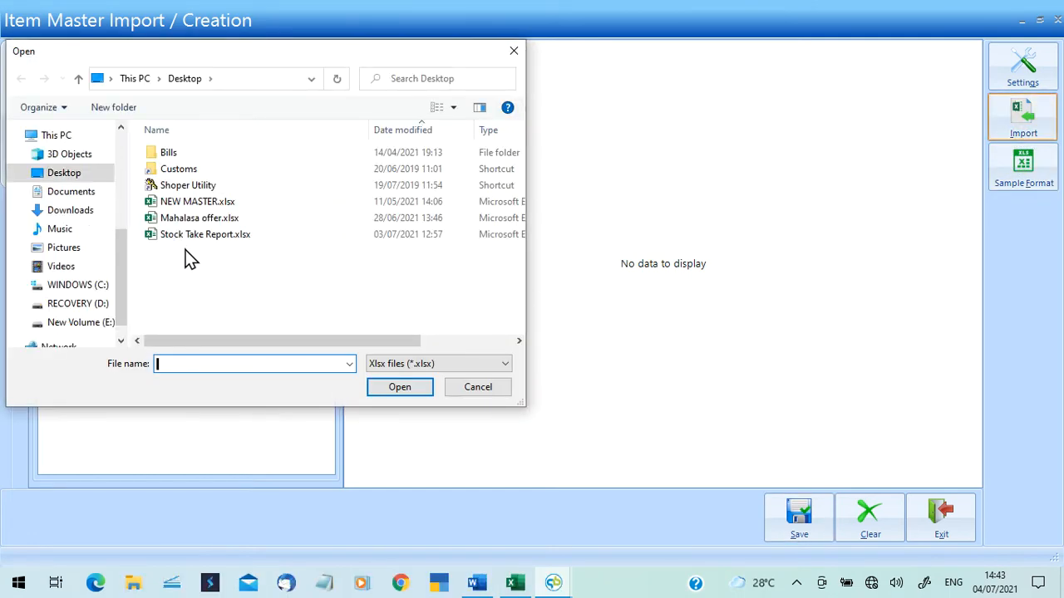
pyautogui.click(198, 206)
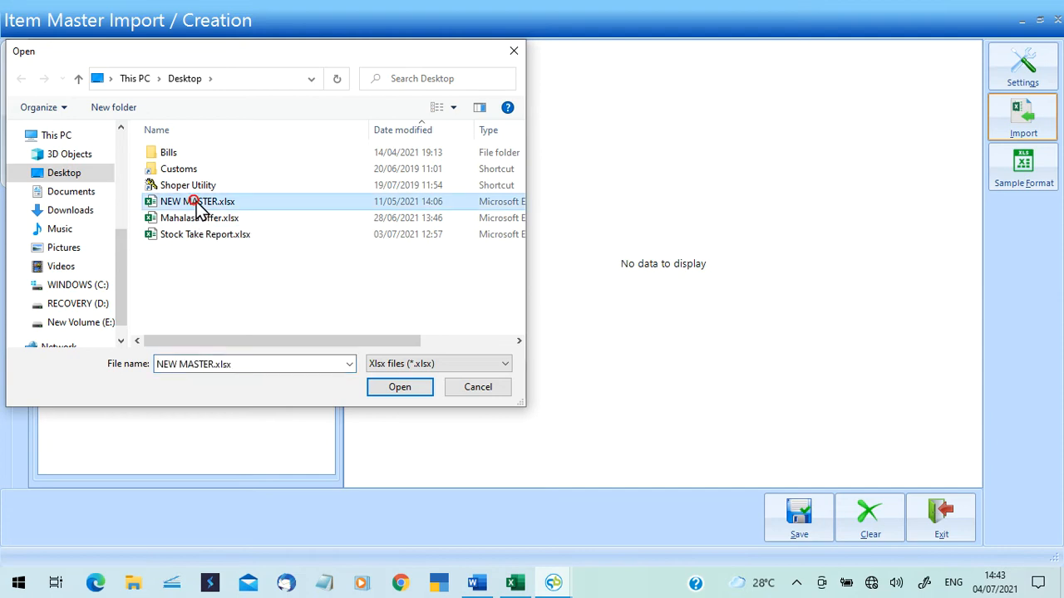
pyautogui.click(400, 388)
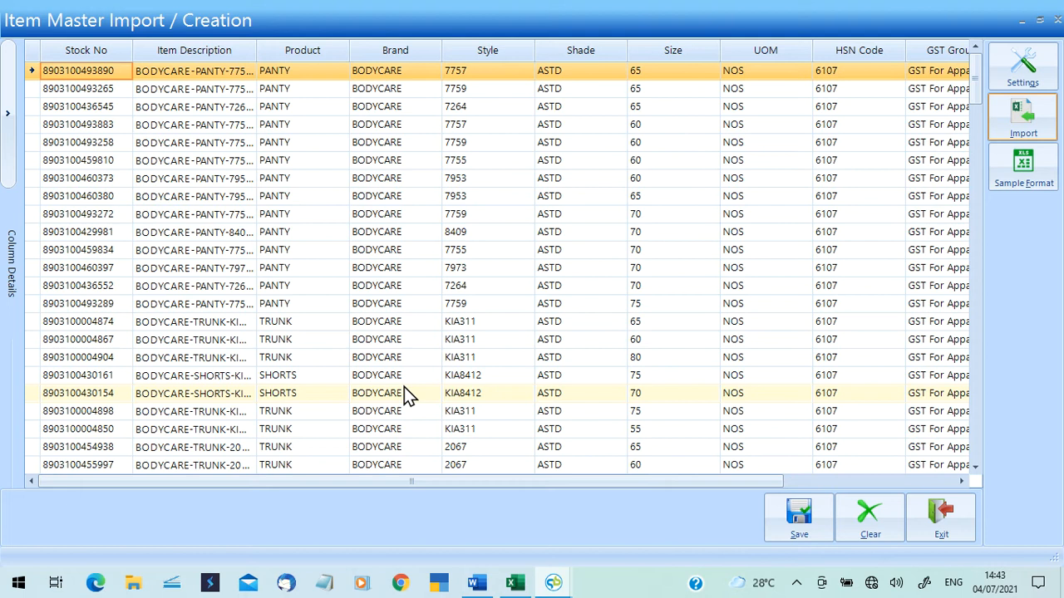
# Save the imported BODYCARE items to the item master, declining the preview.
pyautogui.click(811, 530)
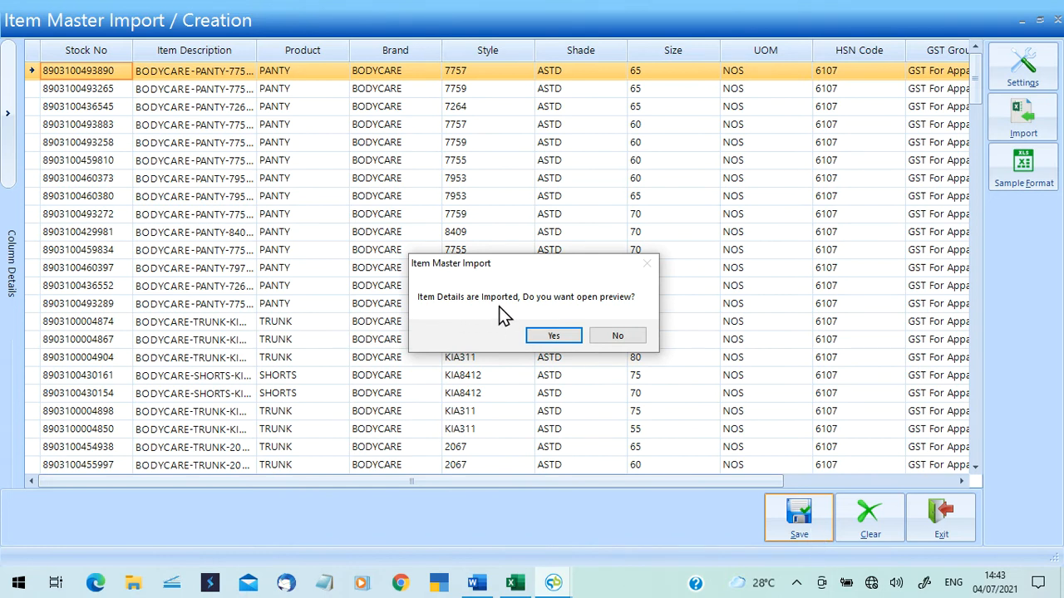
pyautogui.click(617, 337)
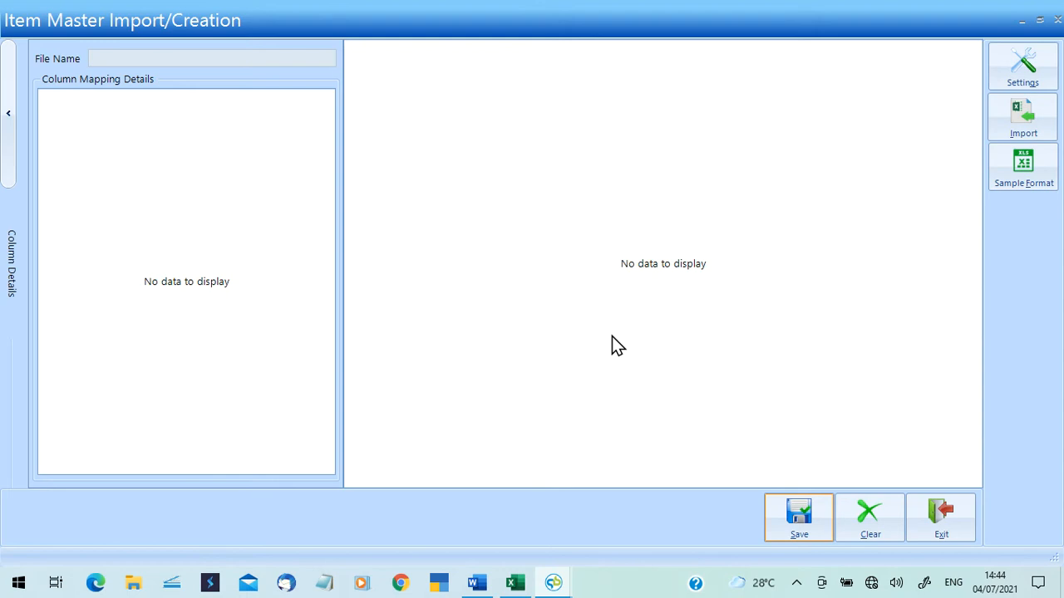
# Exit the item import screen and browse the MASTERS > Item and TRANSACTION > Purchase menus without choosing.
pyautogui.click(934, 520)
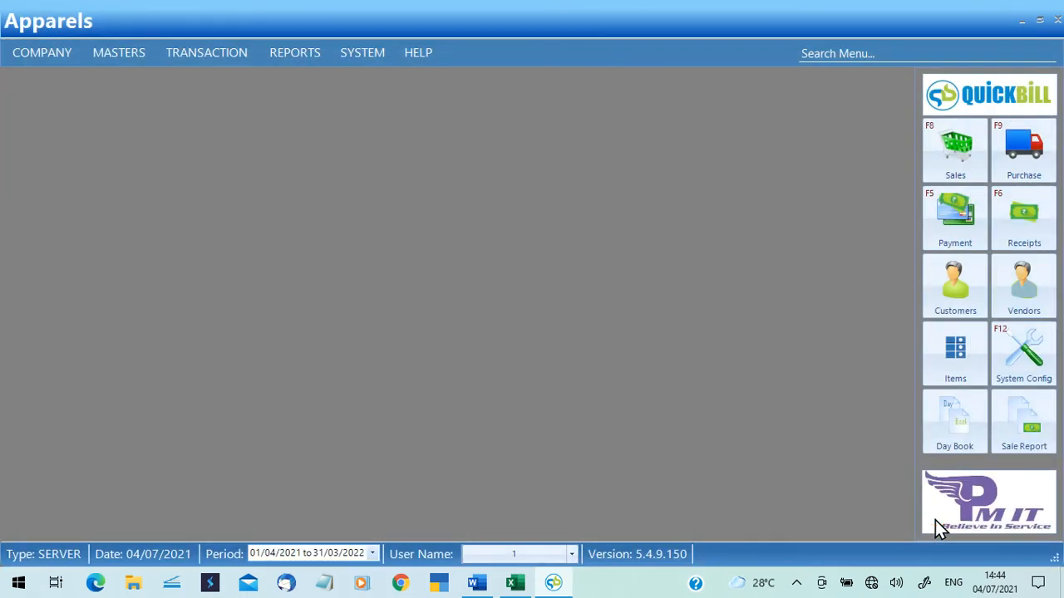
pyautogui.click(129, 52)
pyautogui.moveTo(154, 121)
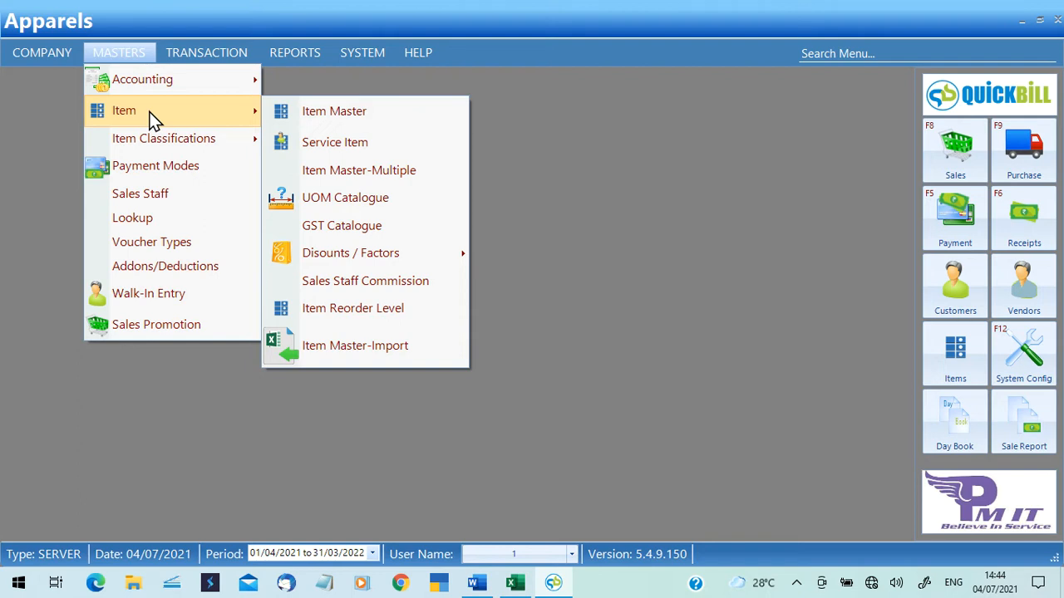
pyautogui.click(672, 222)
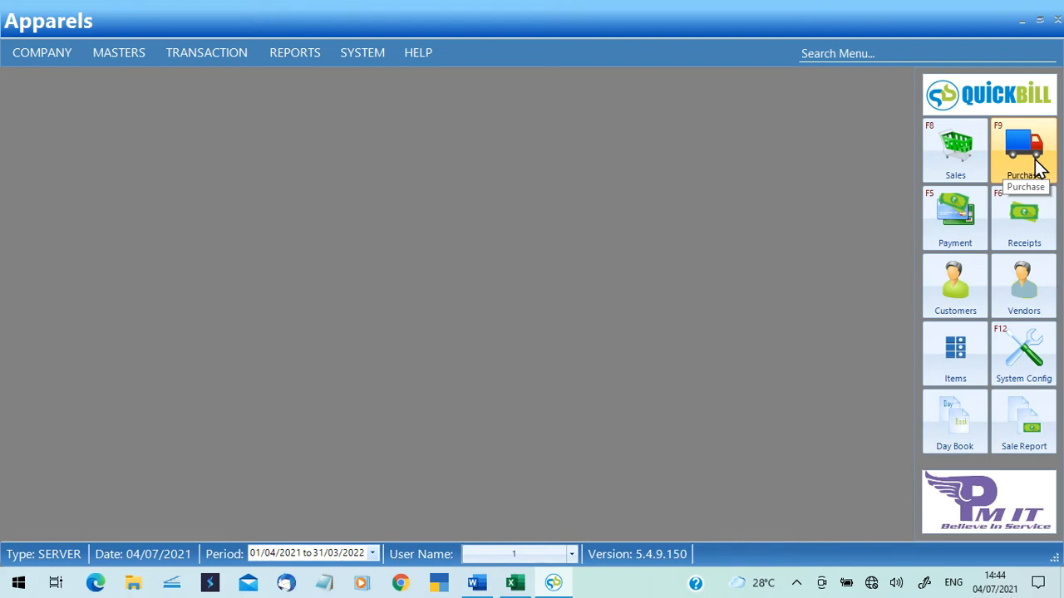
pyautogui.click(238, 57)
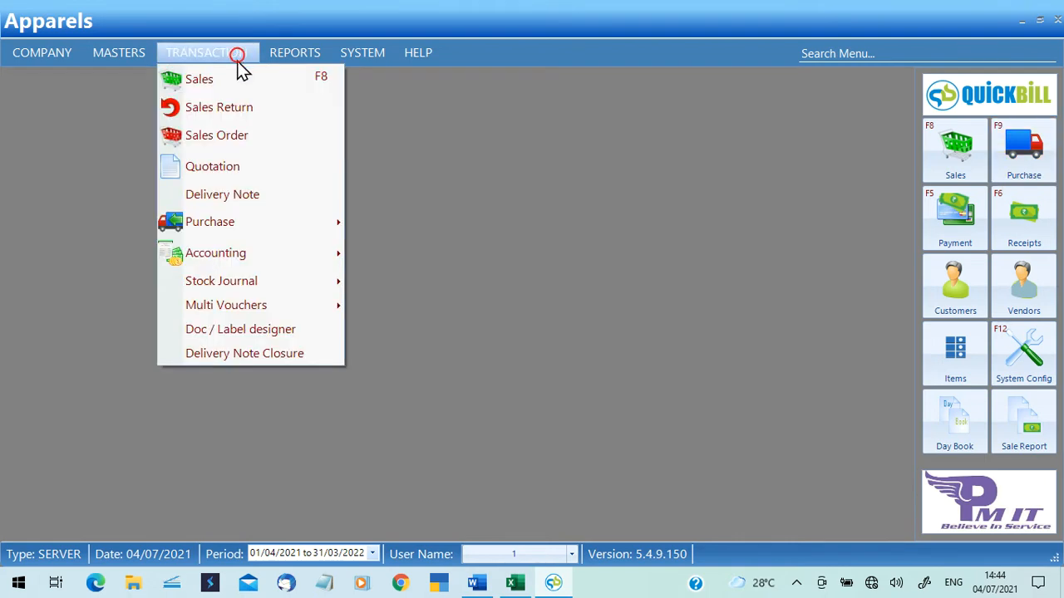
pyautogui.moveTo(290, 227)
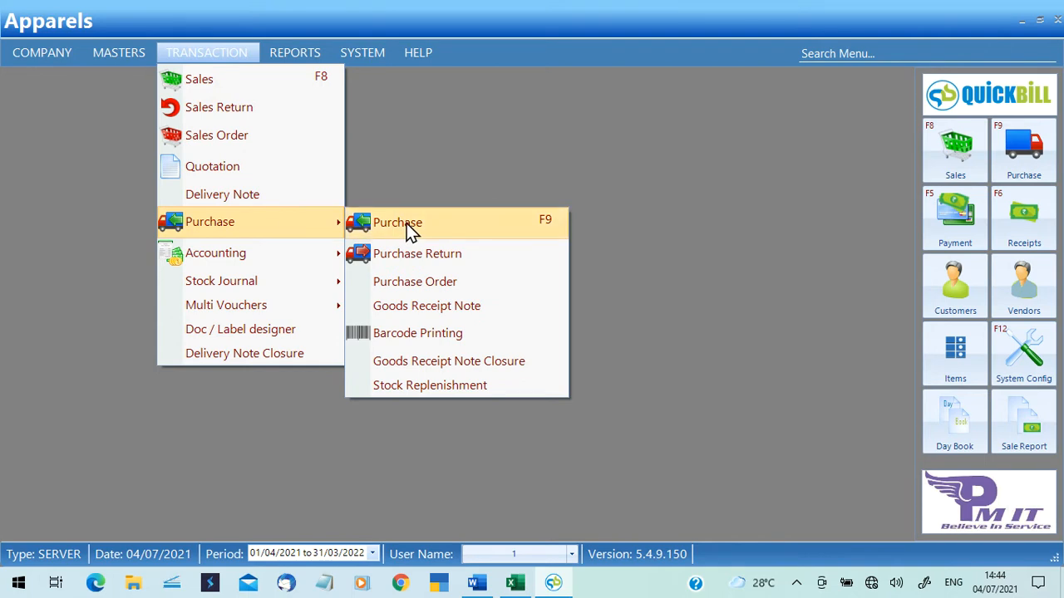
pyautogui.click(649, 177)
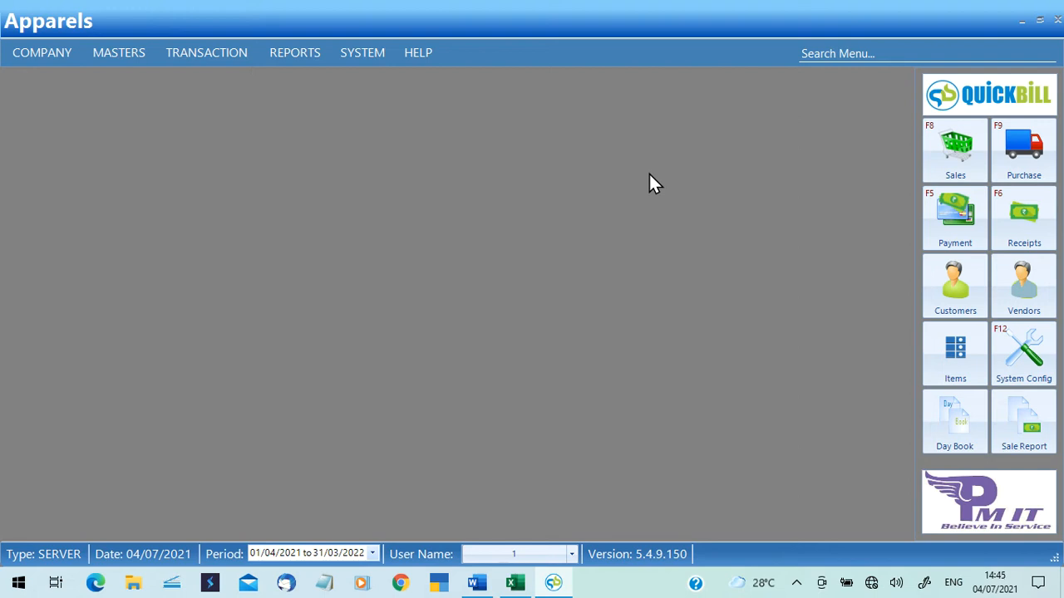
# Reopen a fresh Purchase bill and bring up Supplier Creation with Alt+C from the Supplier field.
pyautogui.press('F9')
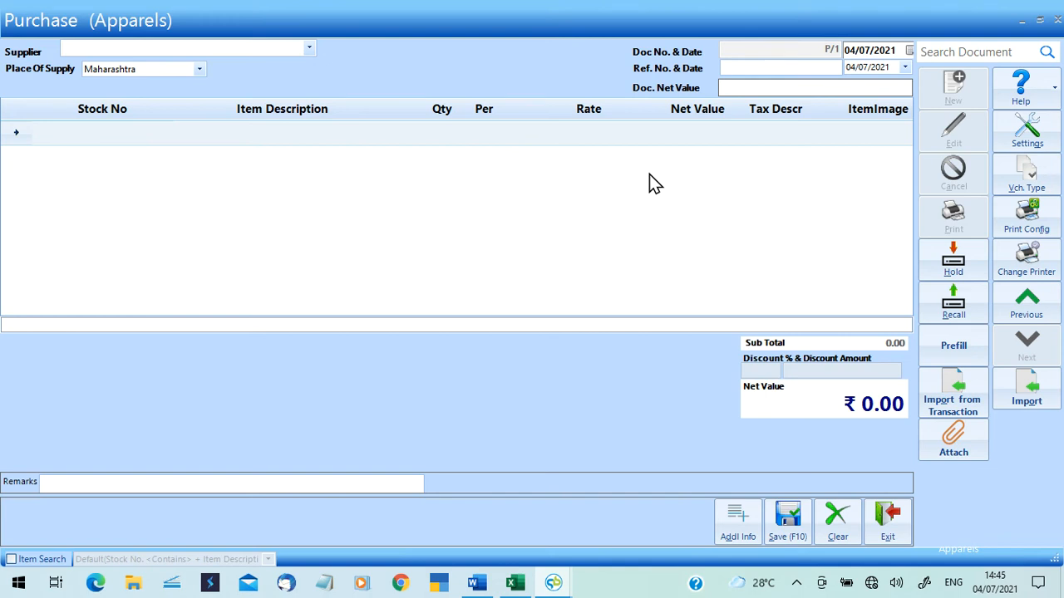
pyautogui.click(1056, 19)
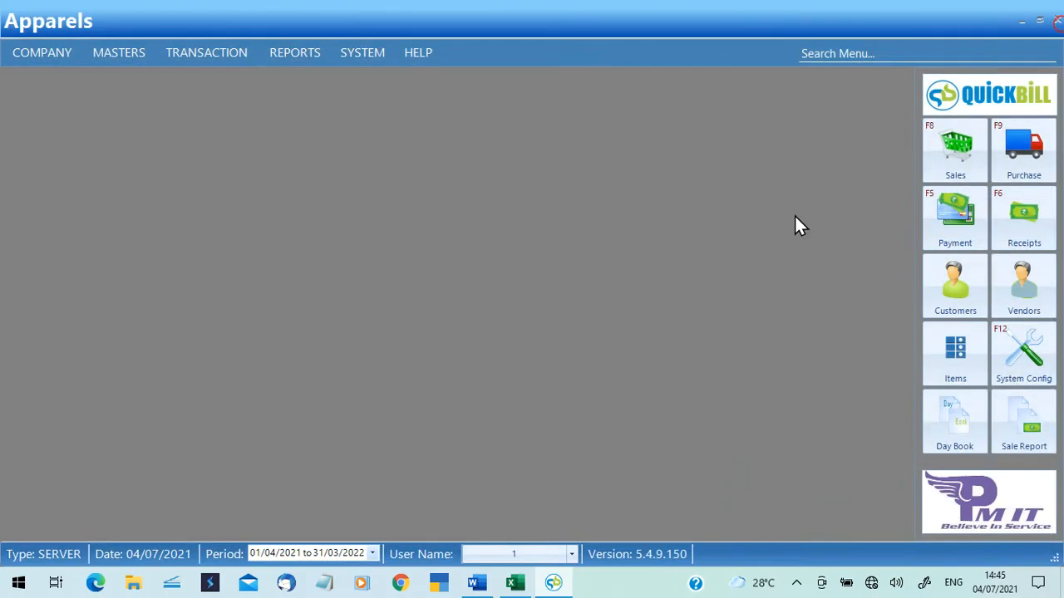
pyautogui.click(1030, 177)
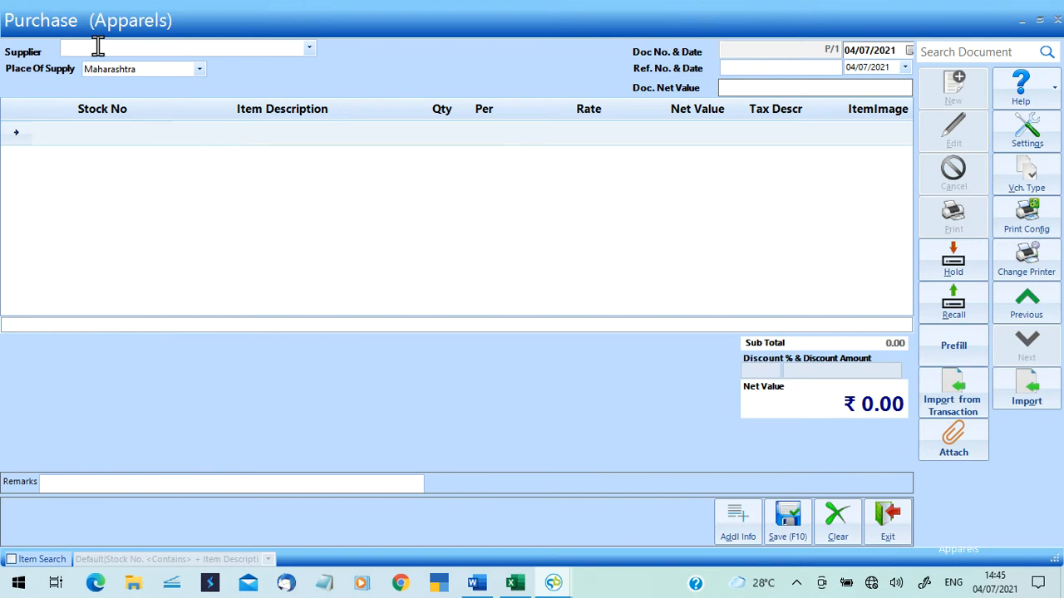
pyautogui.click(313, 48)
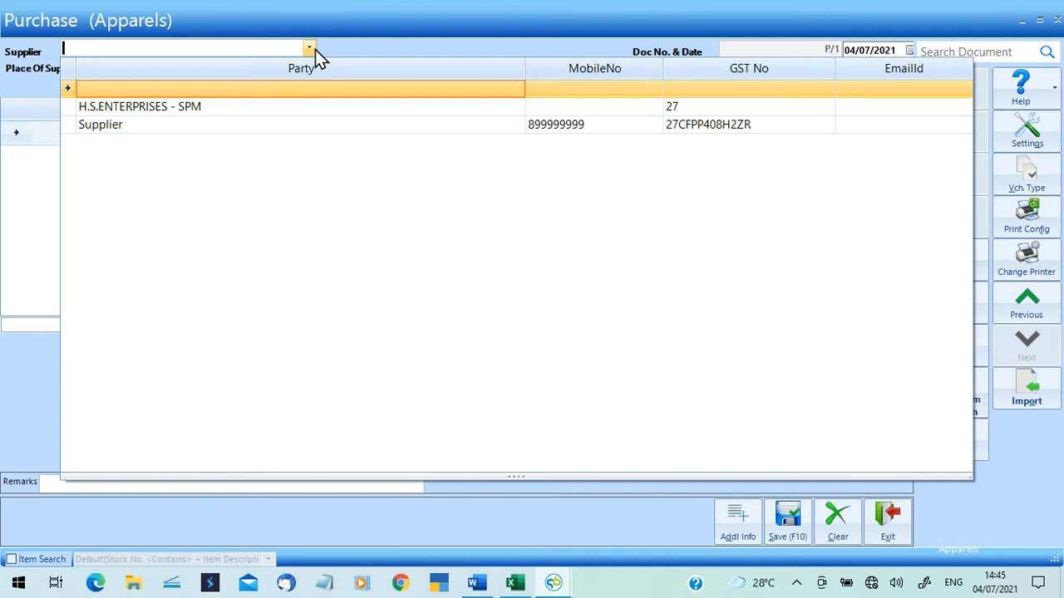
pyautogui.click(259, 50)
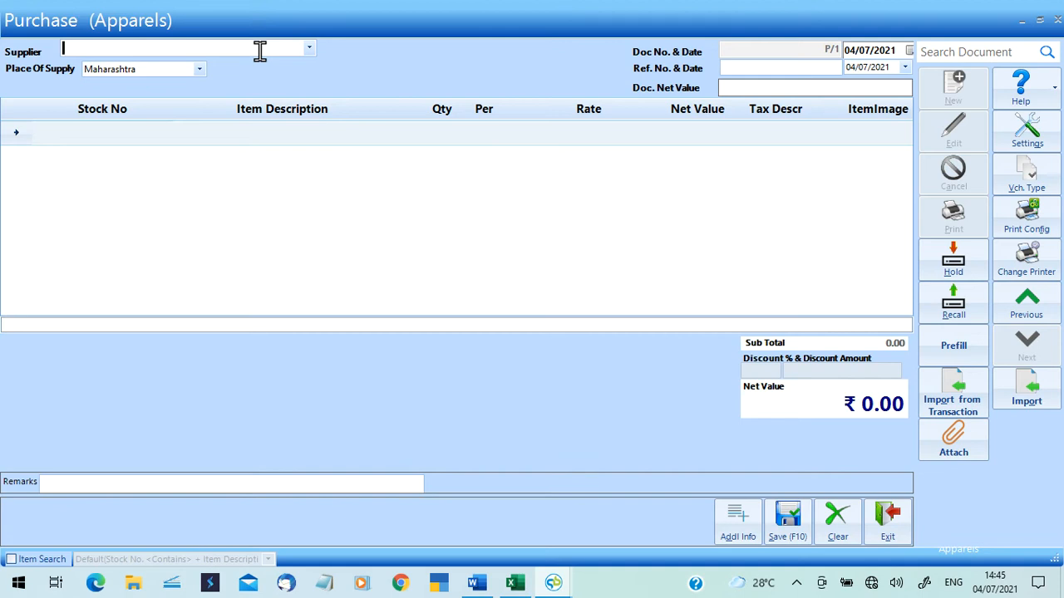
pyautogui.hotkey('alt', 'c')
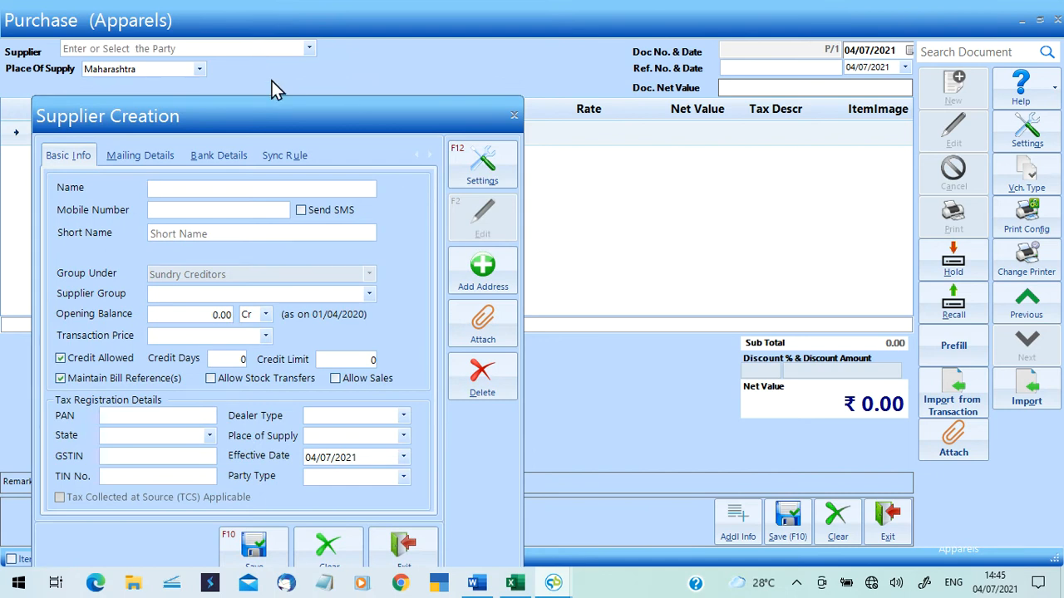
# Exit Supplier Creation unsaved, check Masters > Supplier, and return to an empty Purchase bill.
pyautogui.click(405, 563)
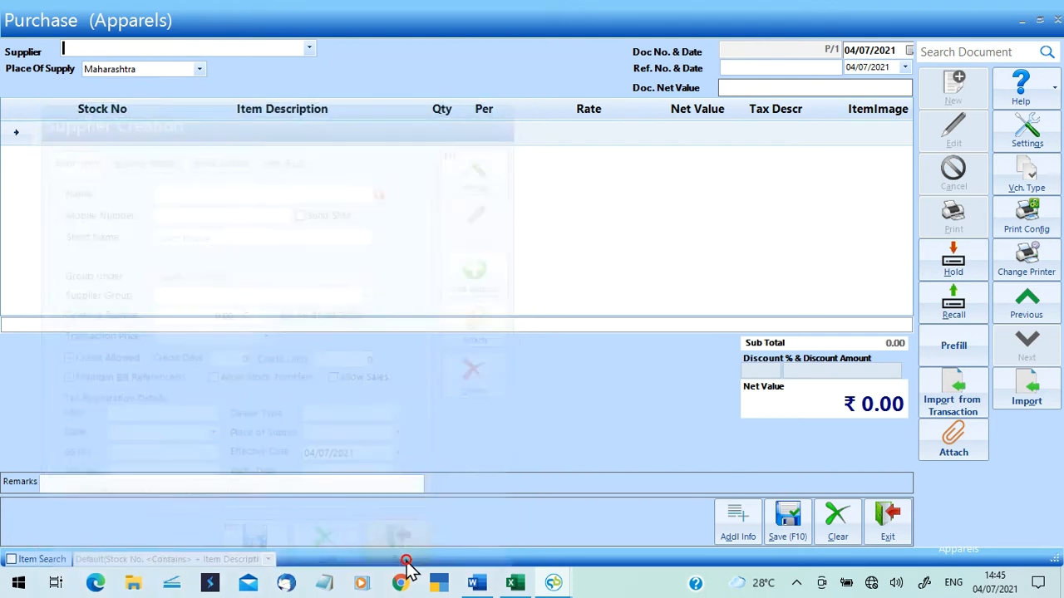
pyautogui.click(1022, 18)
pyautogui.click(128, 49)
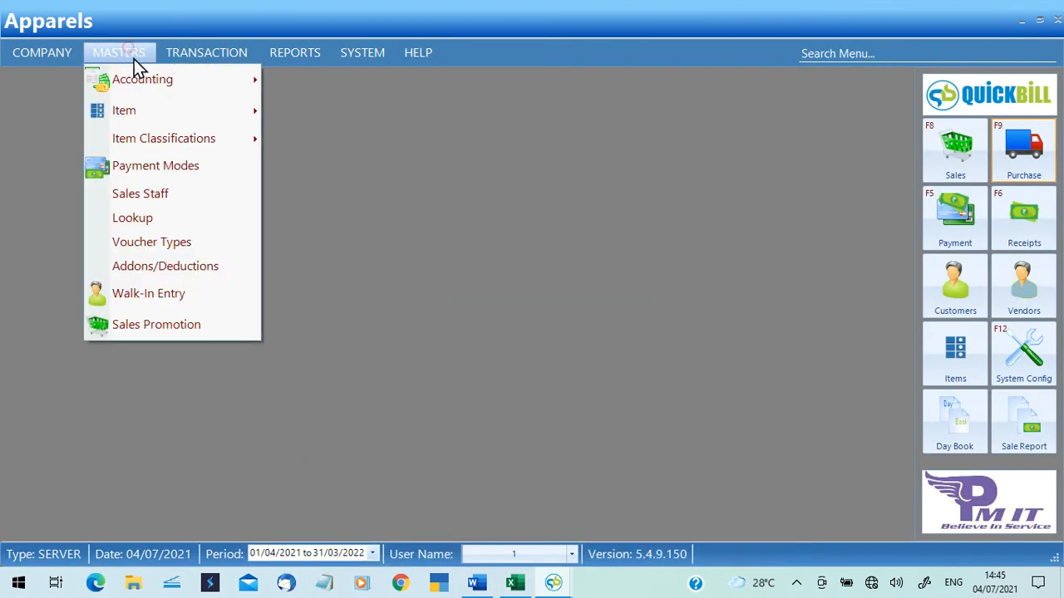
pyautogui.moveTo(147, 77)
pyautogui.click(332, 145)
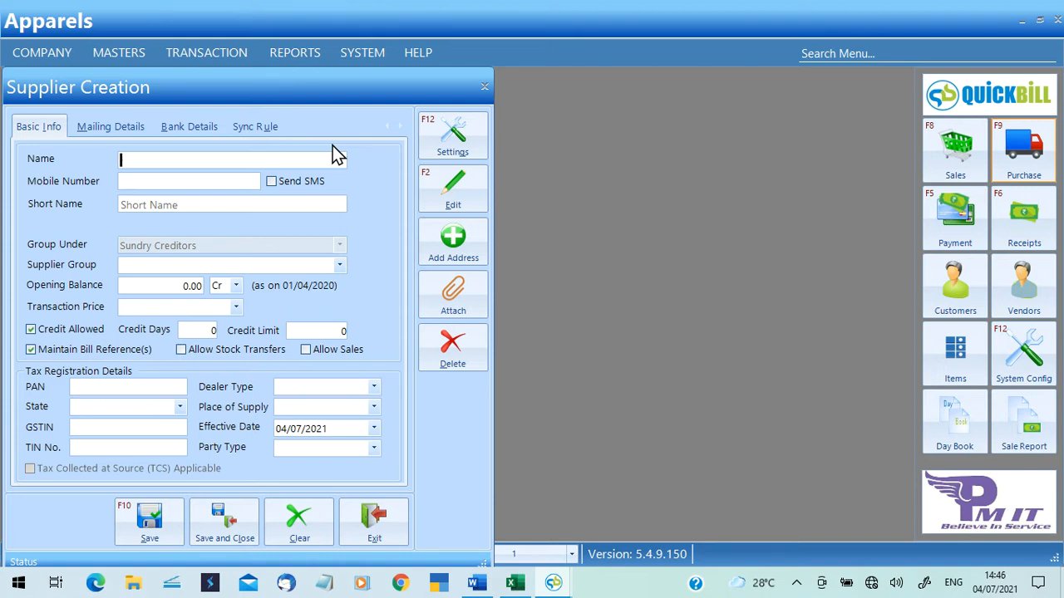
pyautogui.click(486, 87)
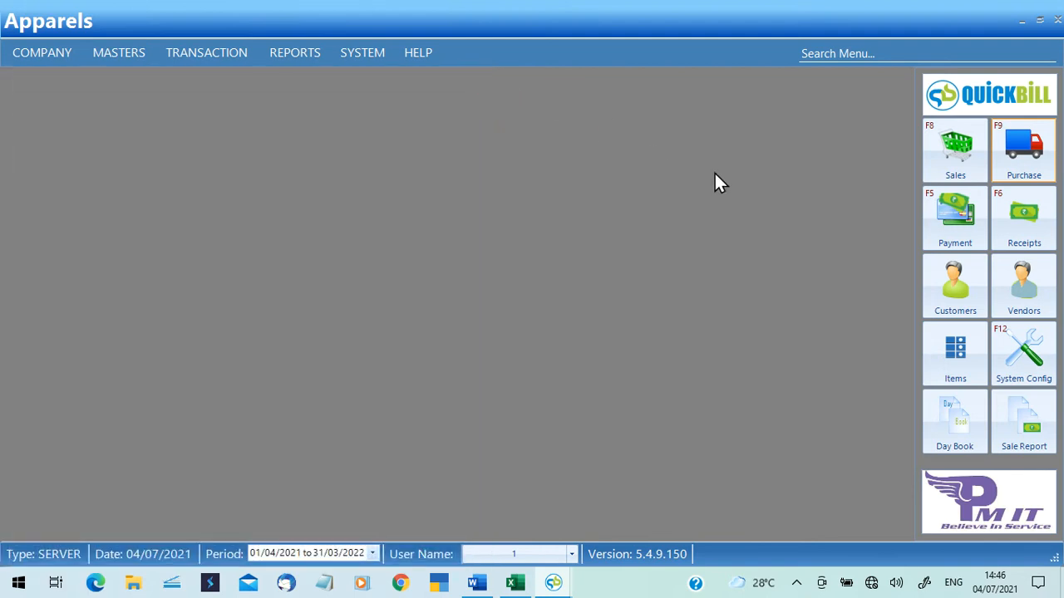
pyautogui.click(1014, 156)
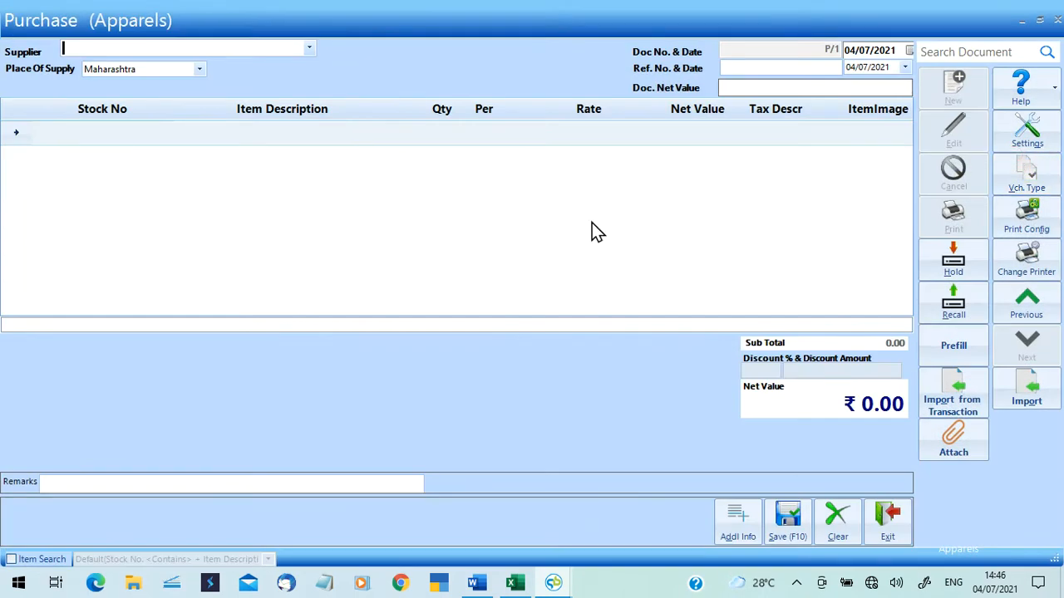
# In a new supplier form, enter the name DEMO SUPPIER and the supplier's mobile number.
pyautogui.hotkey('alt', 'c')
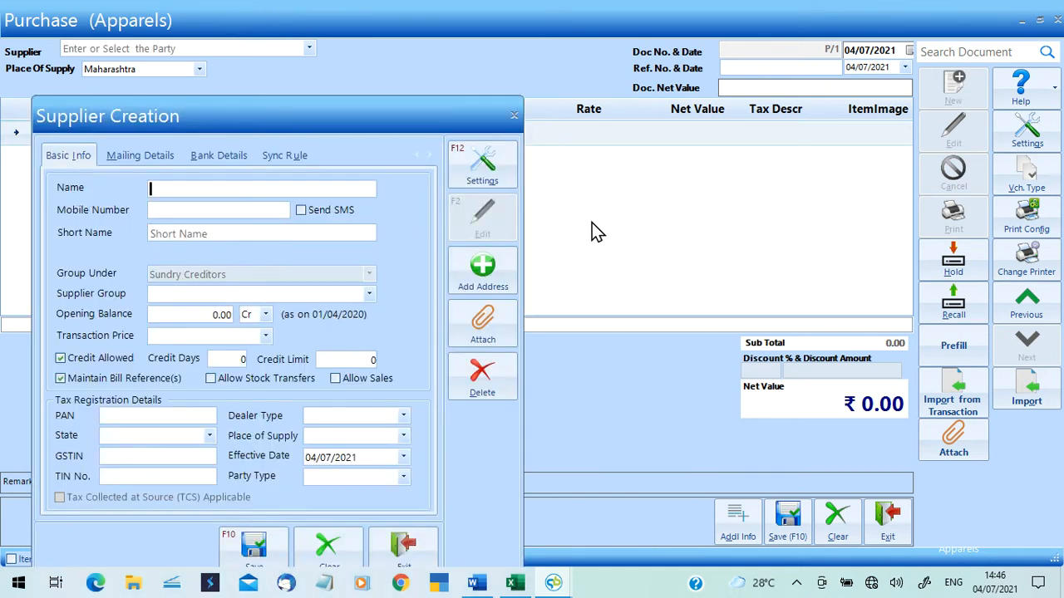
pyautogui.write('SUPPLIER')
pyautogui.press('BackSpace')
pyautogui.press('BackSpace')
pyautogui.press('BackSpace')
pyautogui.write('IER')
pyautogui.press('BackSpace')
pyautogui.press('BackSpace')
pyautogui.press('BackSpace')
pyautogui.press('BackSpace')
pyautogui.press('BackSpace')
pyautogui.press('BackSpace')
pyautogui.press('BackSpace')
pyautogui.press('BackSpace')
pyautogui.write('DEMO SUPPIERS')
pyautogui.press('BackSpace')
pyautogui.click(151, 210)
pyautogui.write('87998')
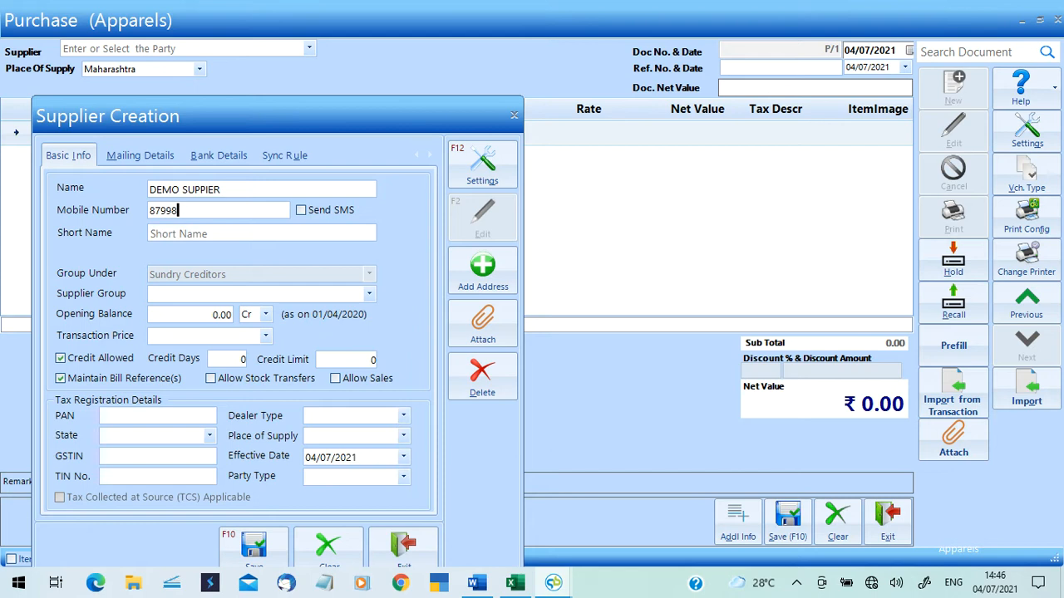
pyautogui.press('Tab')
pyautogui.press('Tab')
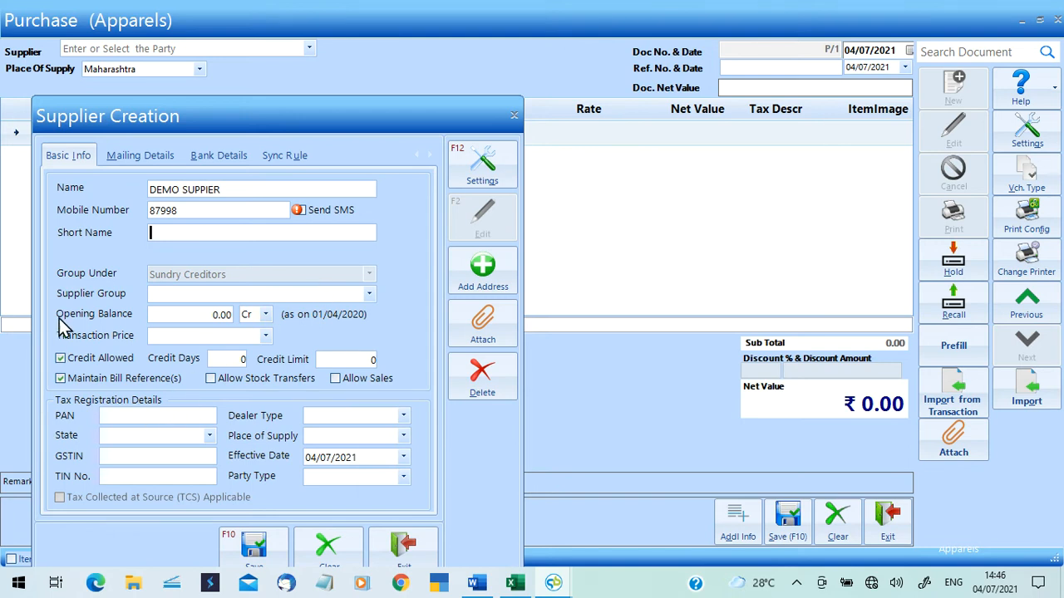
# Set transaction price to Cost Price, 21 credit days and a 100000 credit limit.
pyautogui.click(172, 338)
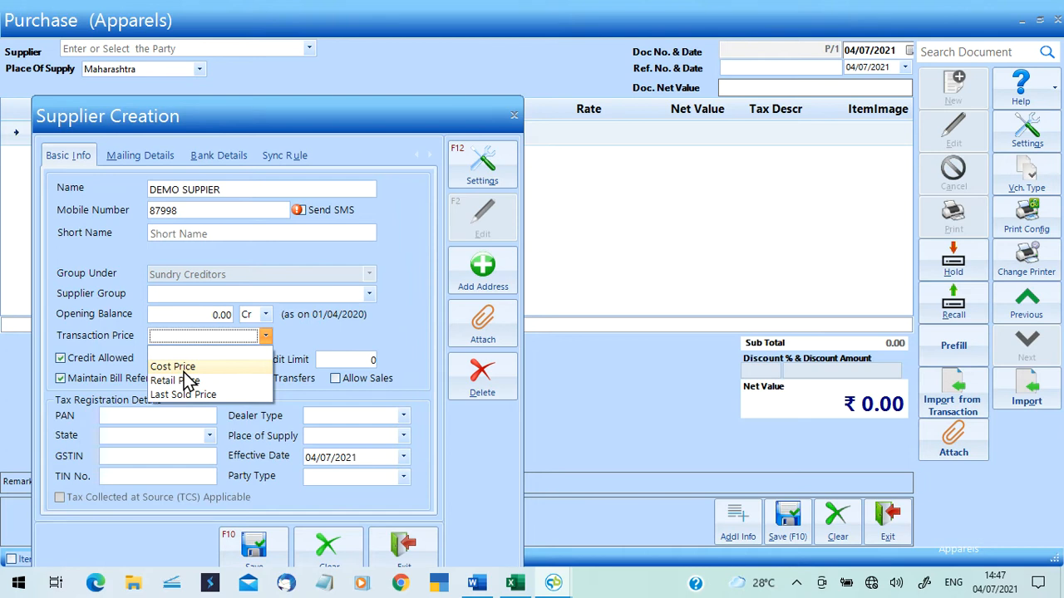
pyautogui.click(185, 371)
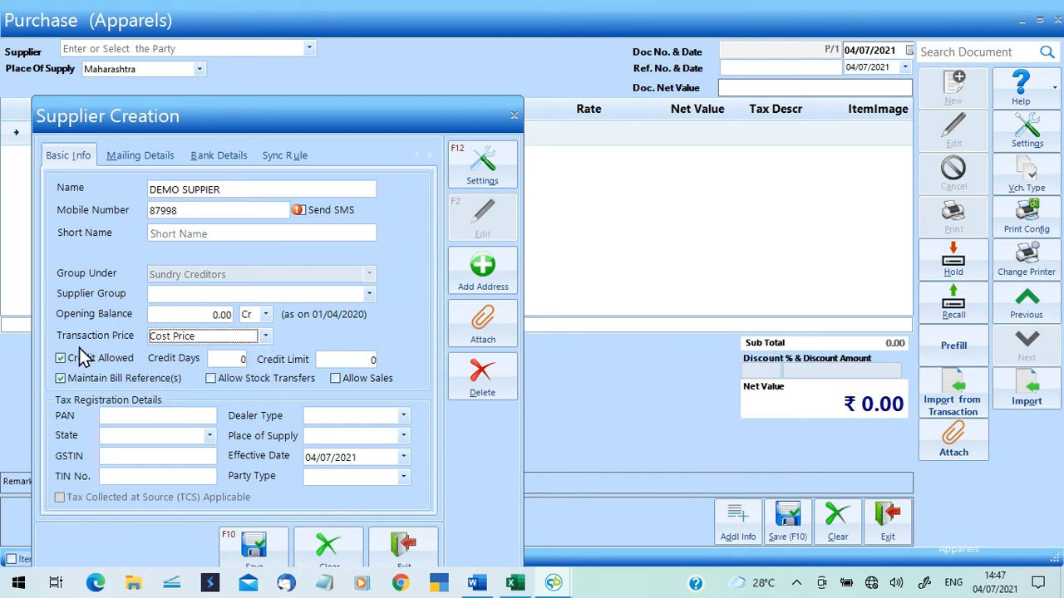
pyautogui.click(264, 336)
pyautogui.click(229, 347)
pyautogui.click(226, 359)
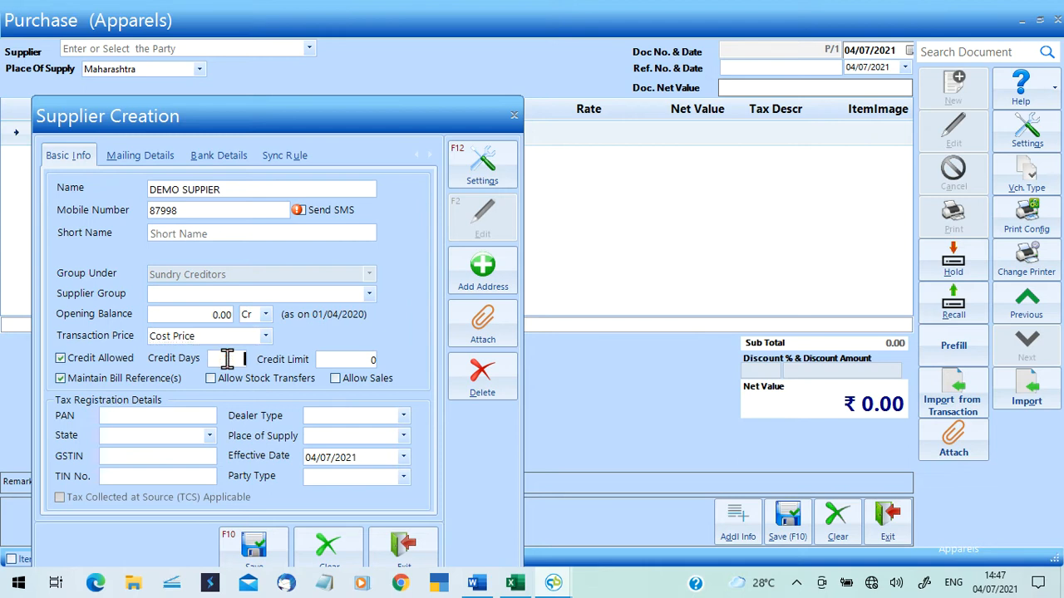
pyautogui.write('21')
pyautogui.press('Tab')
pyautogui.write('100000')
# Make it a Regular dealer in Maharashtra with its GSTIN and date 05/07/2021, then save.
pyautogui.click(403, 415)
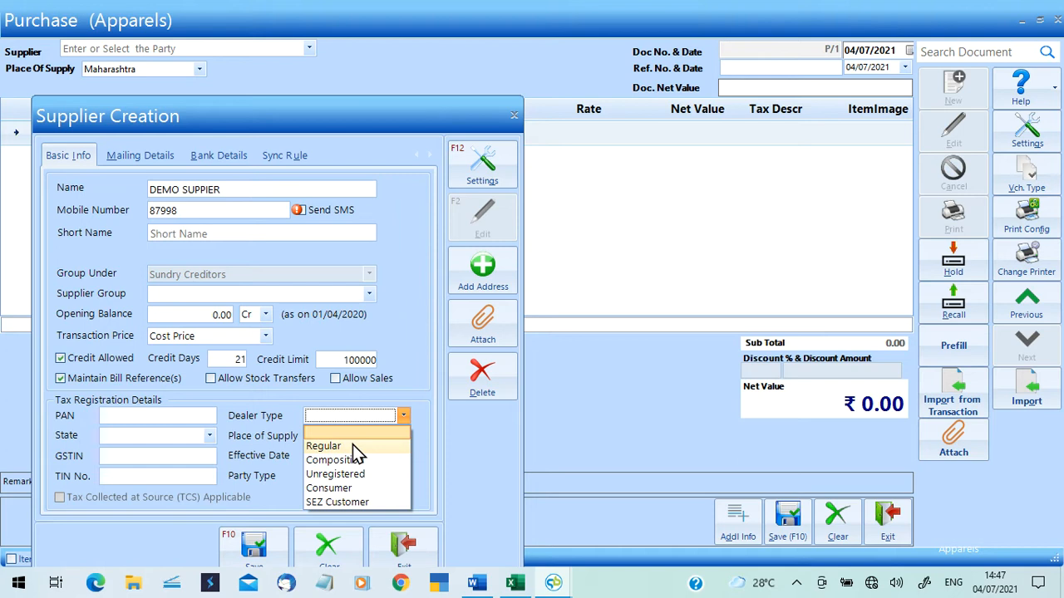
pyautogui.click(353, 445)
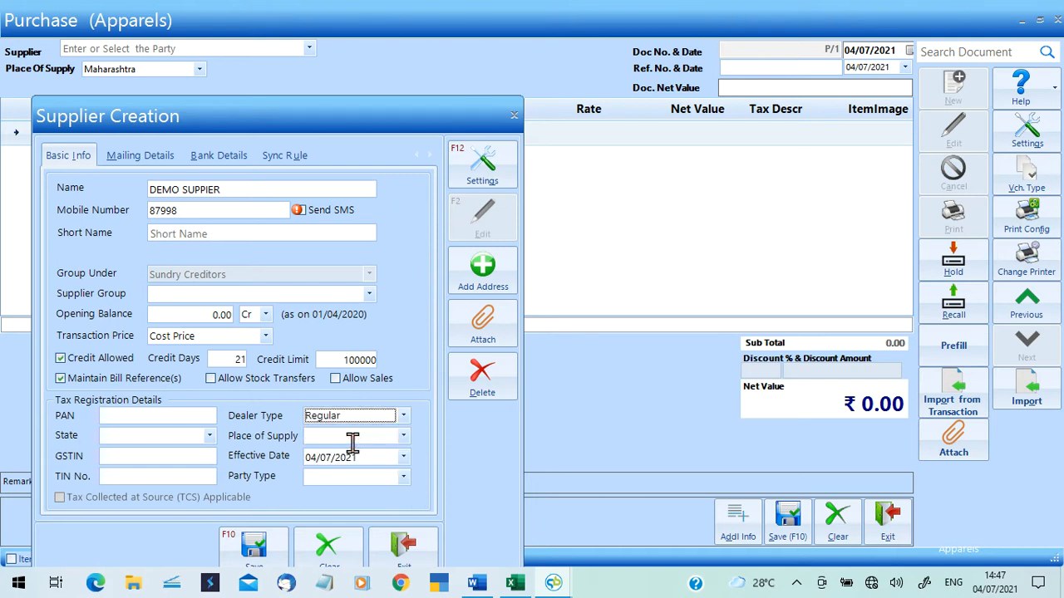
pyautogui.click(148, 432)
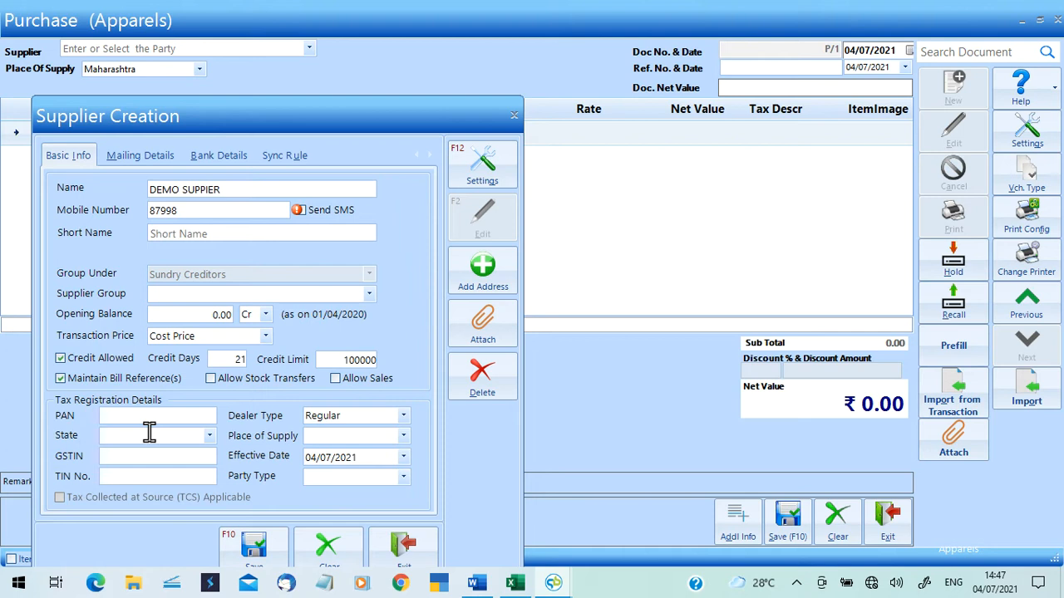
pyautogui.write('mah')
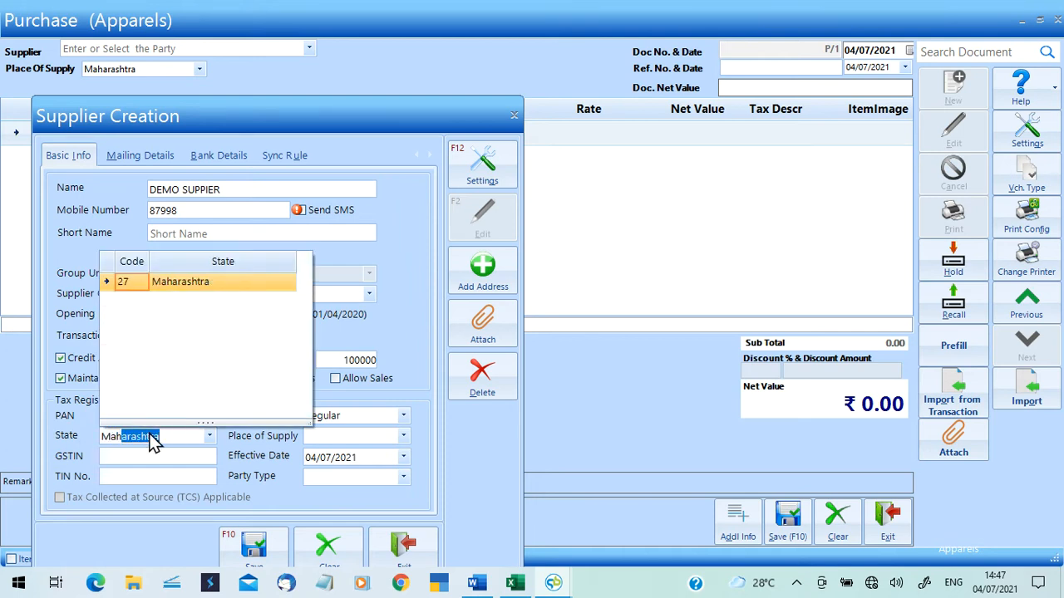
pyautogui.press('Return')
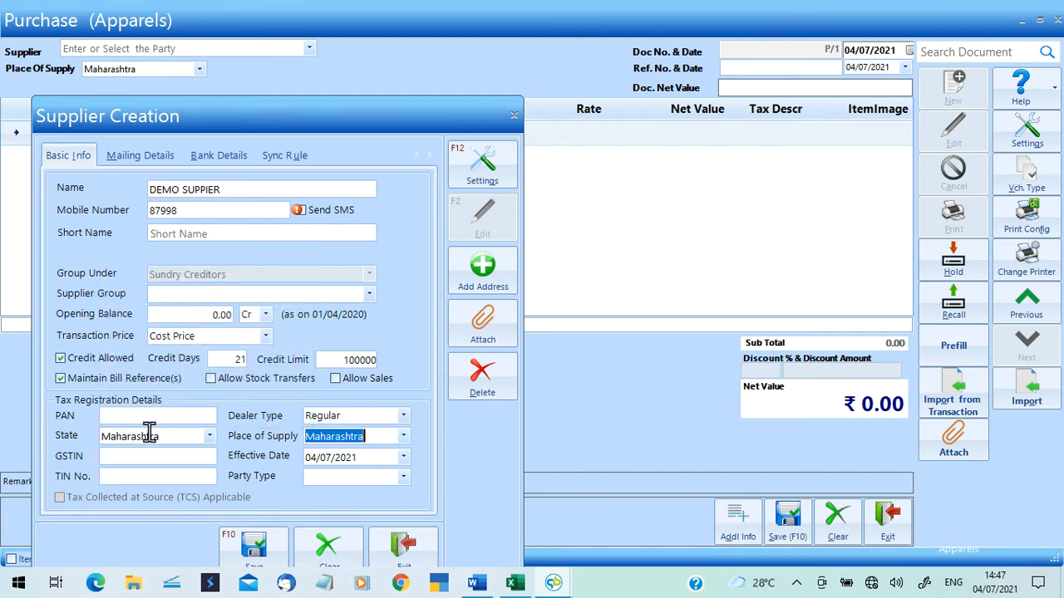
pyautogui.press('Return')
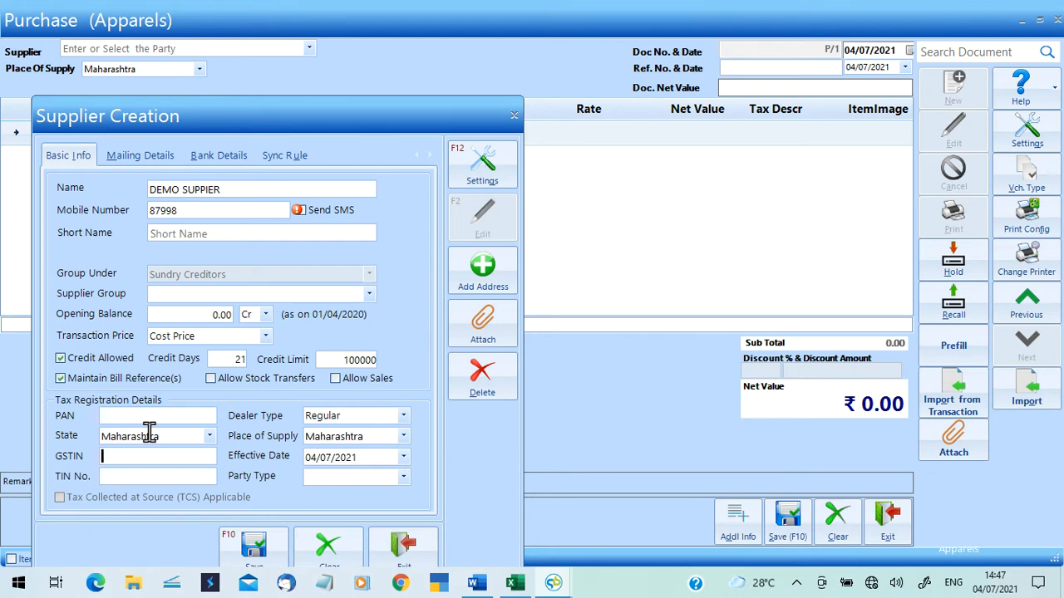
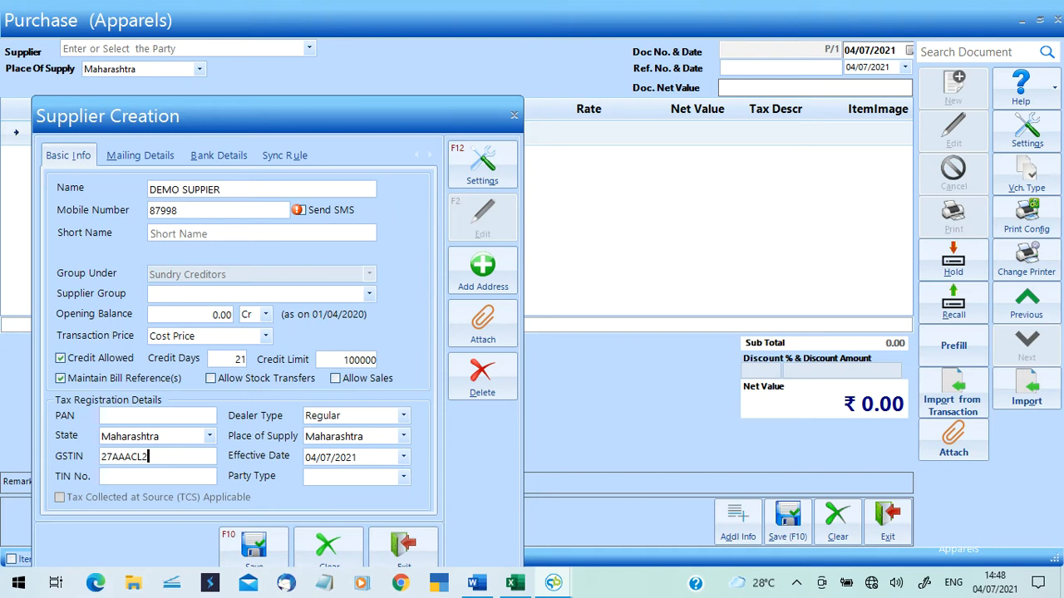
pyautogui.press('Tab')
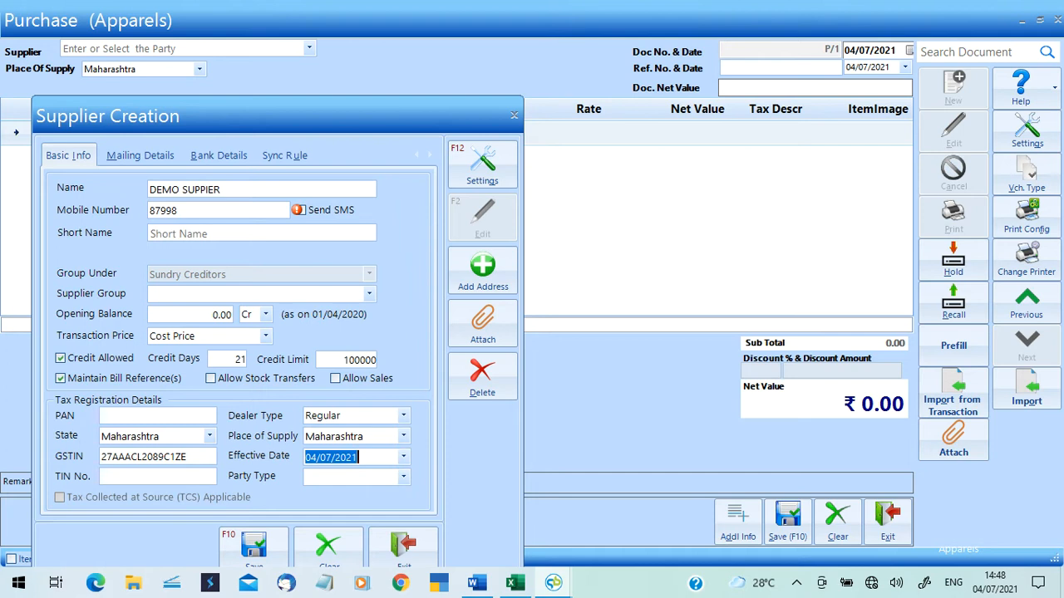
pyautogui.press('Up')
pyautogui.click(134, 158)
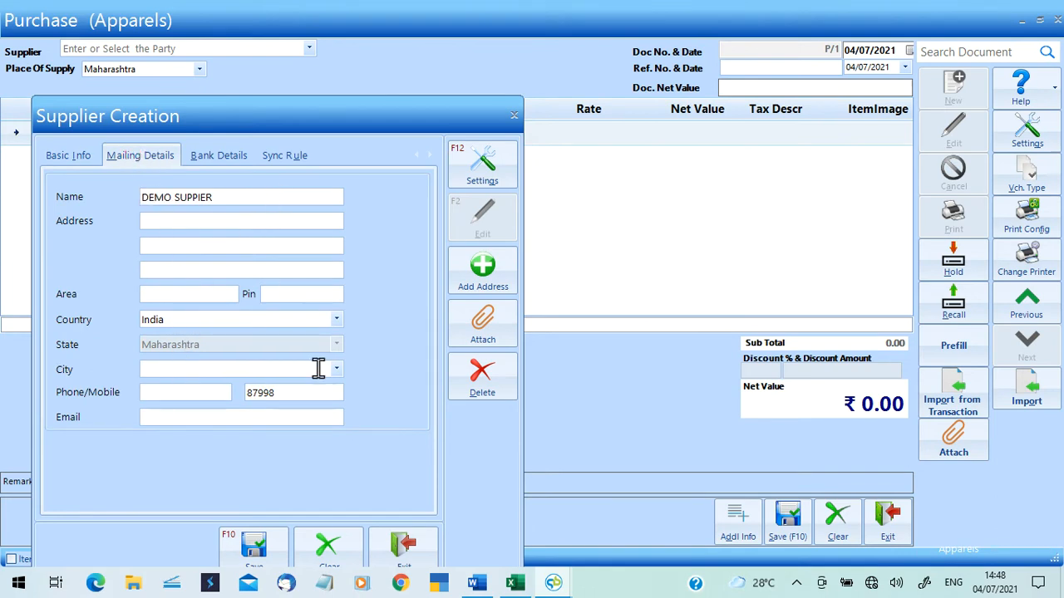
pyautogui.click(264, 555)
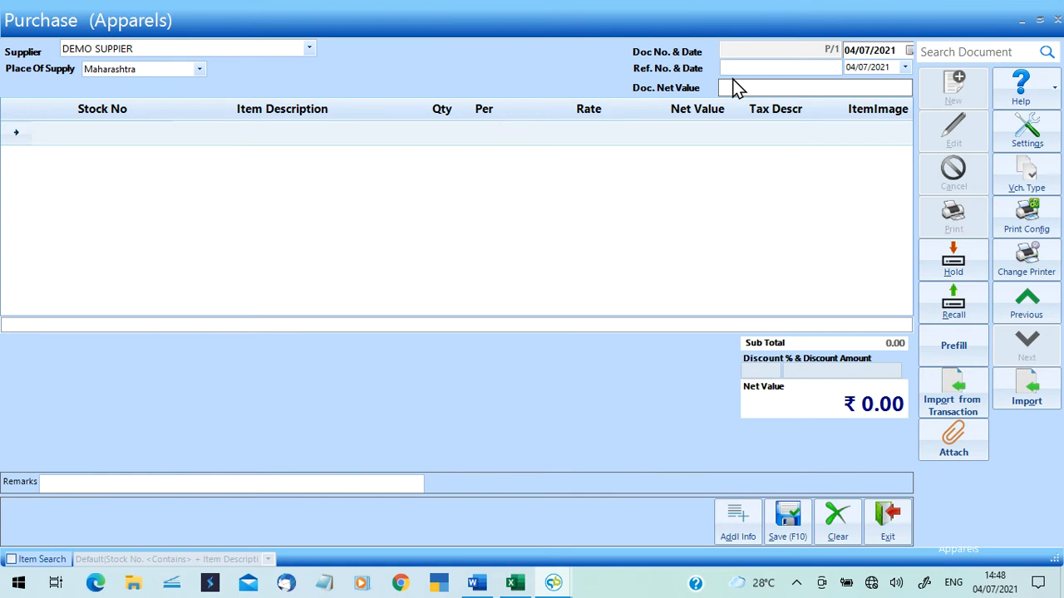
# Enter supplier bill reference b/1 with reference date 01/07/2021 on the purchase bill.
pyautogui.write('b/1')
pyautogui.press('Tab')
pyautogui.click(854, 71)
pyautogui.click(904, 68)
pyautogui.click(917, 114)
pyautogui.press('Tab')
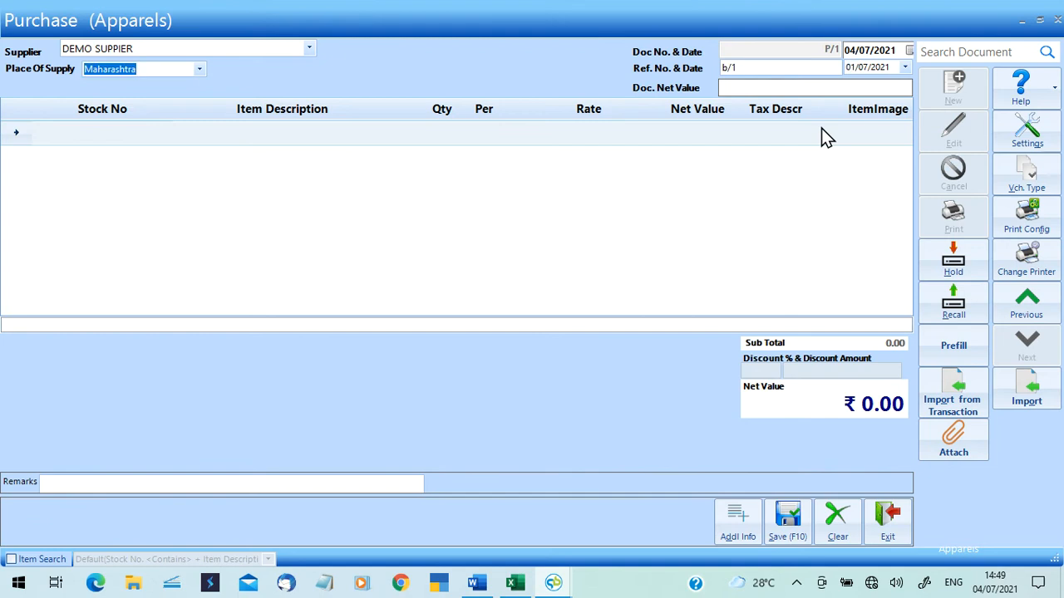
pyautogui.press('Tab')
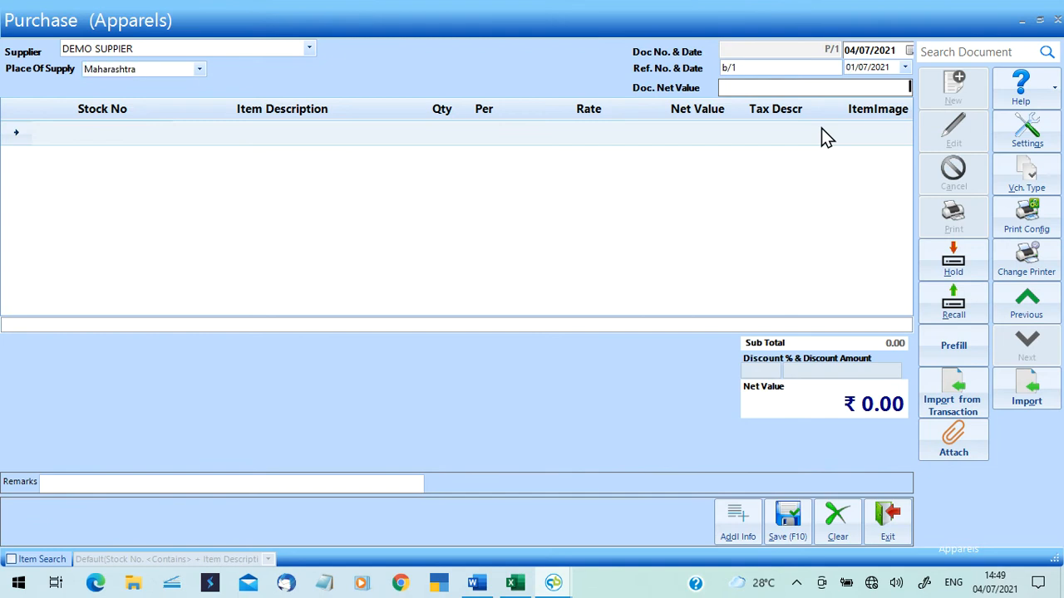
pyautogui.press('Tab')
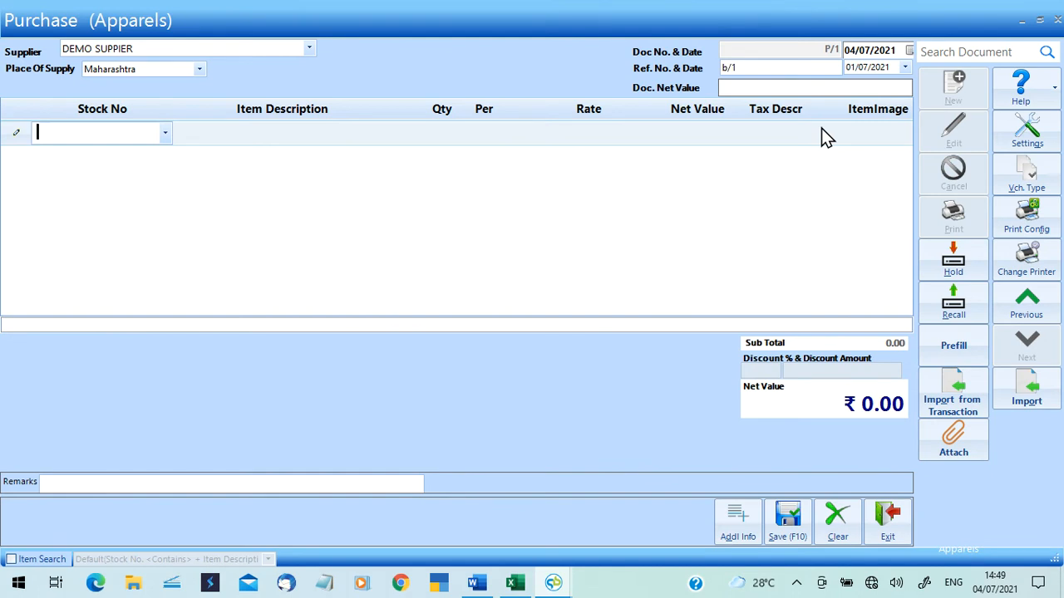
pyautogui.write('89')
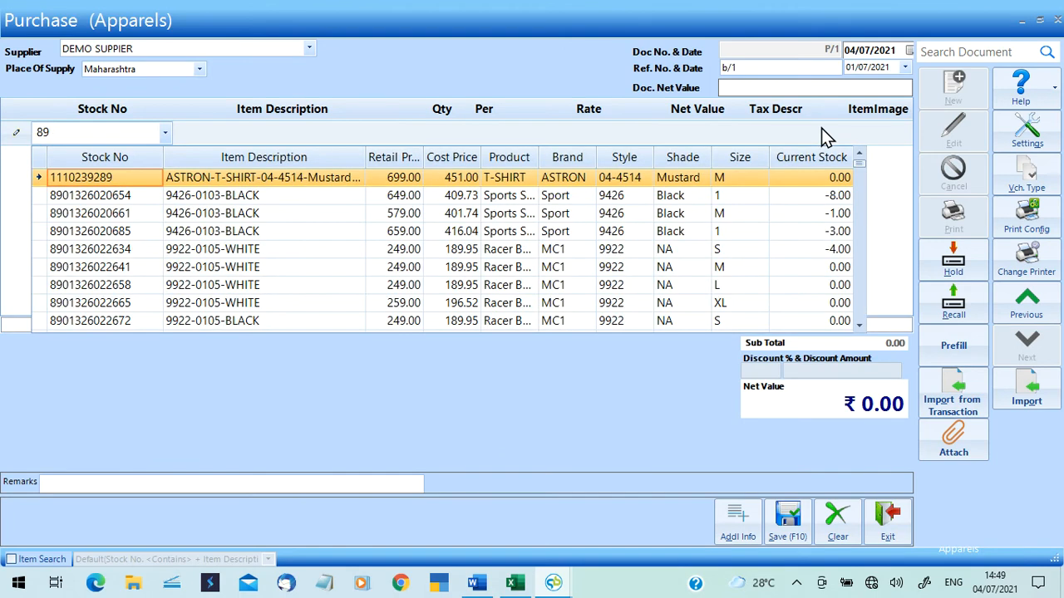
pyautogui.press('Down')
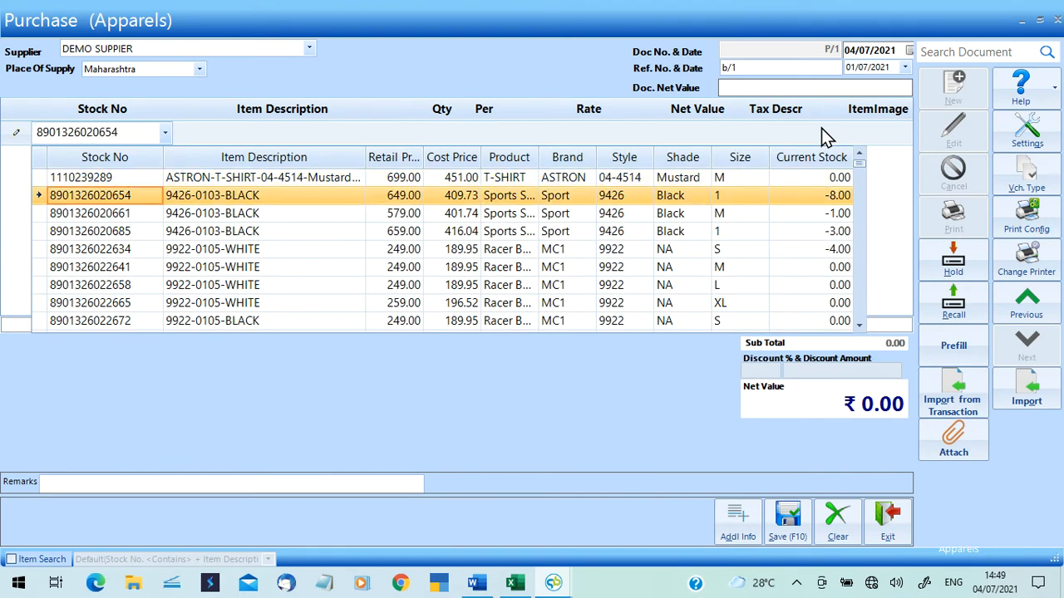
pyautogui.press('Return')
pyautogui.write('10')
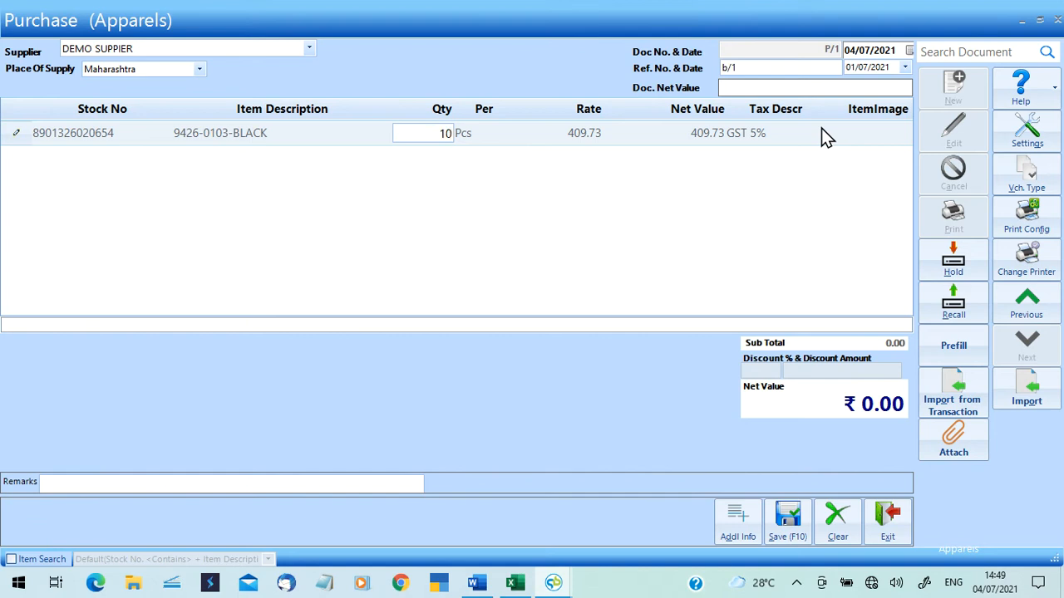
pyautogui.press('Return')
pyautogui.press('Return')
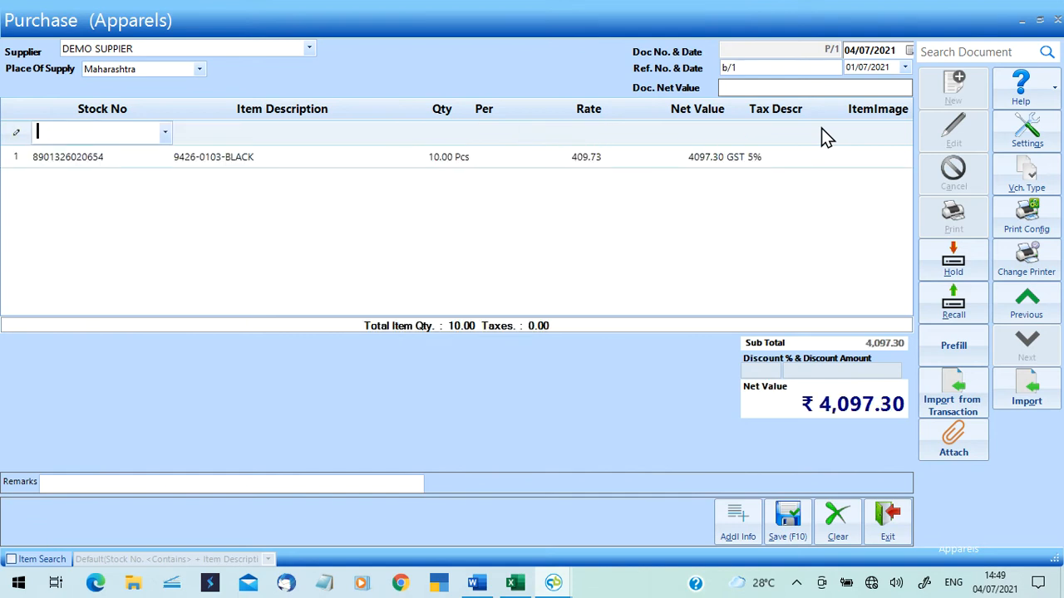
pyautogui.click(787, 522)
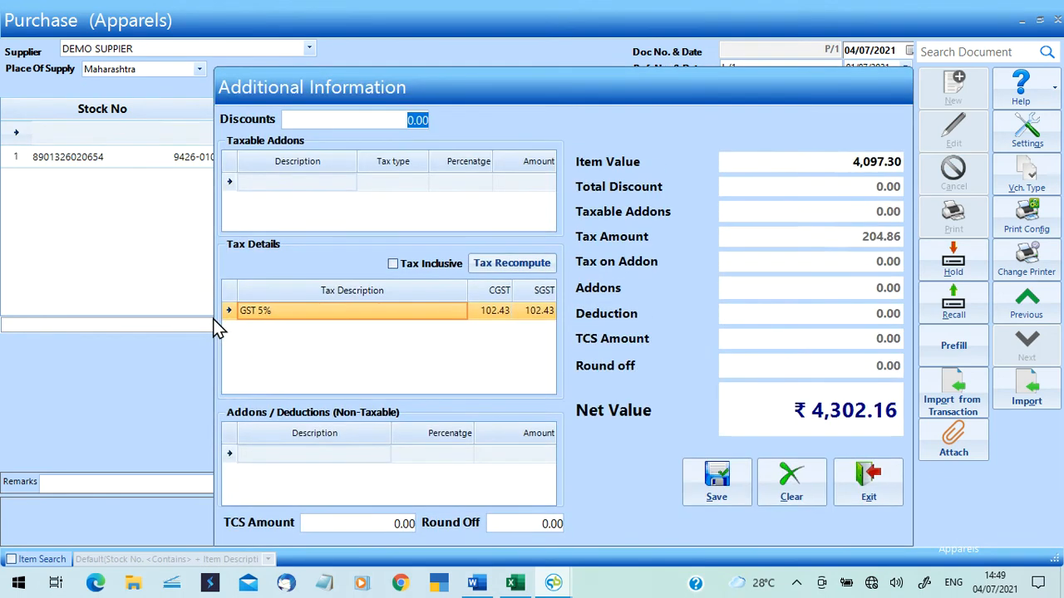
# Confirm the Additional Information save for purchase P/1 and close its printout preview.
pyautogui.click(709, 482)
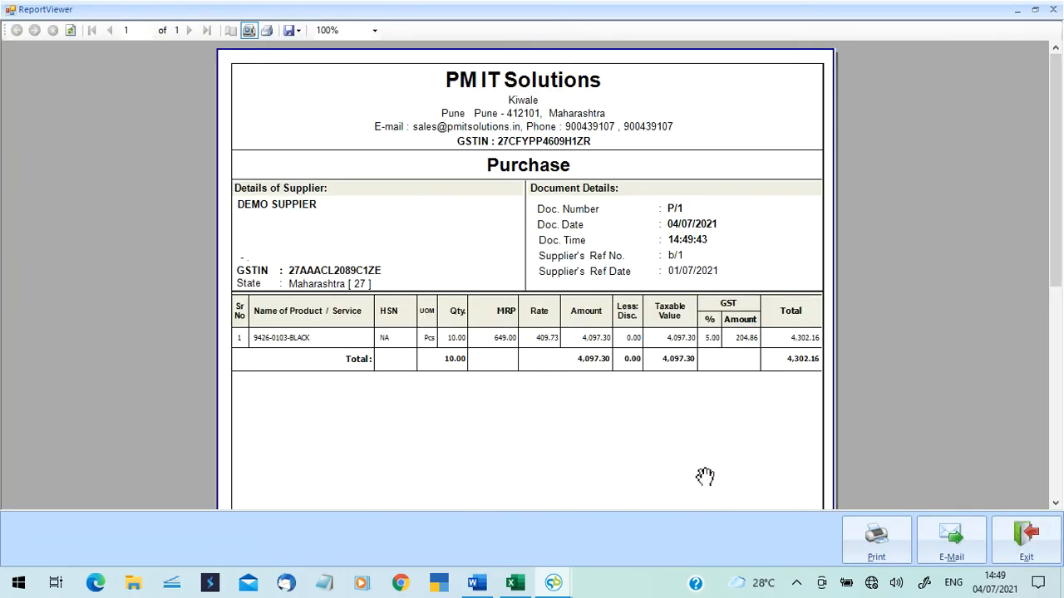
pyautogui.click(1054, 9)
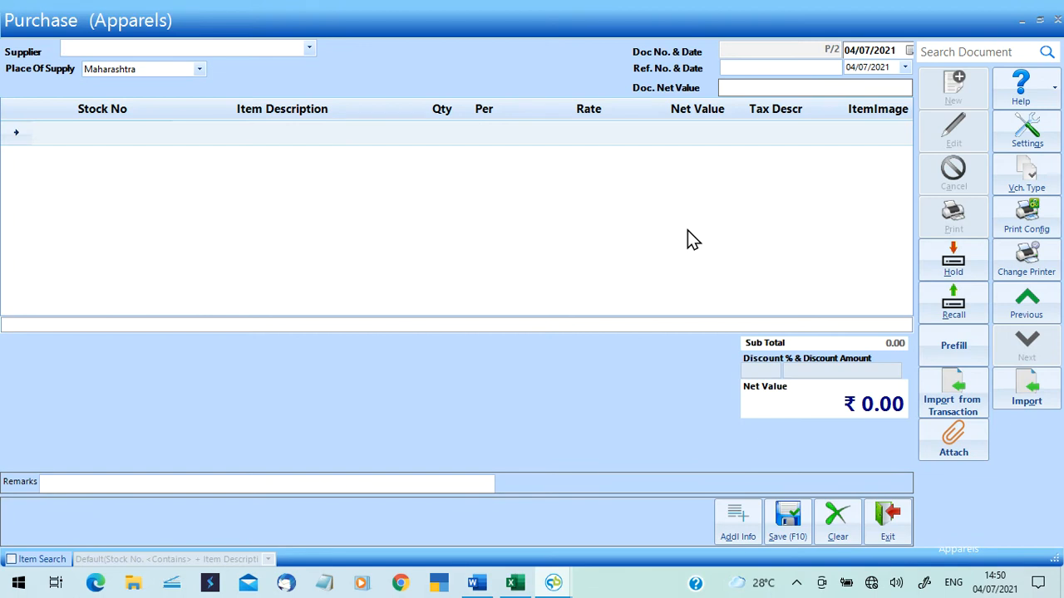
# In NEW MASTER, add heading TransQty in M1 and fill 10 down all 184 item rows.
pyautogui.click(515, 583)
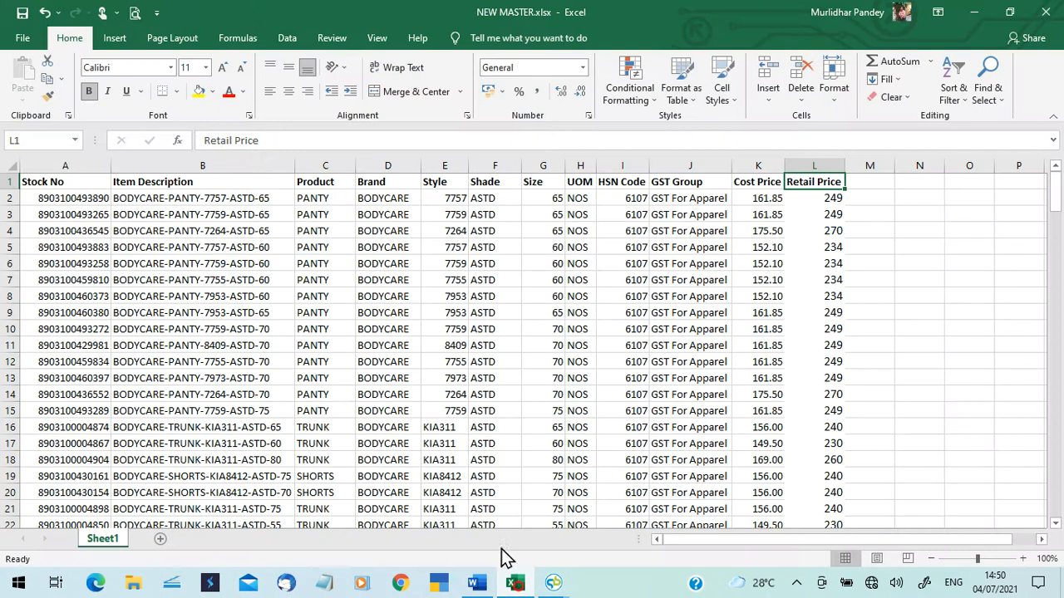
pyautogui.click(870, 184)
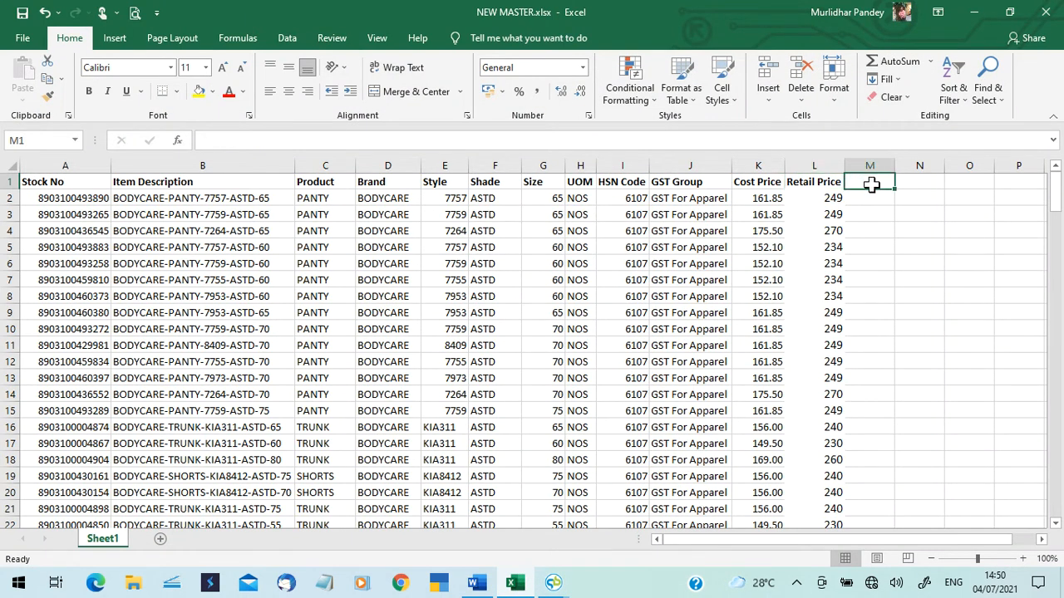
pyautogui.write('tRANS')
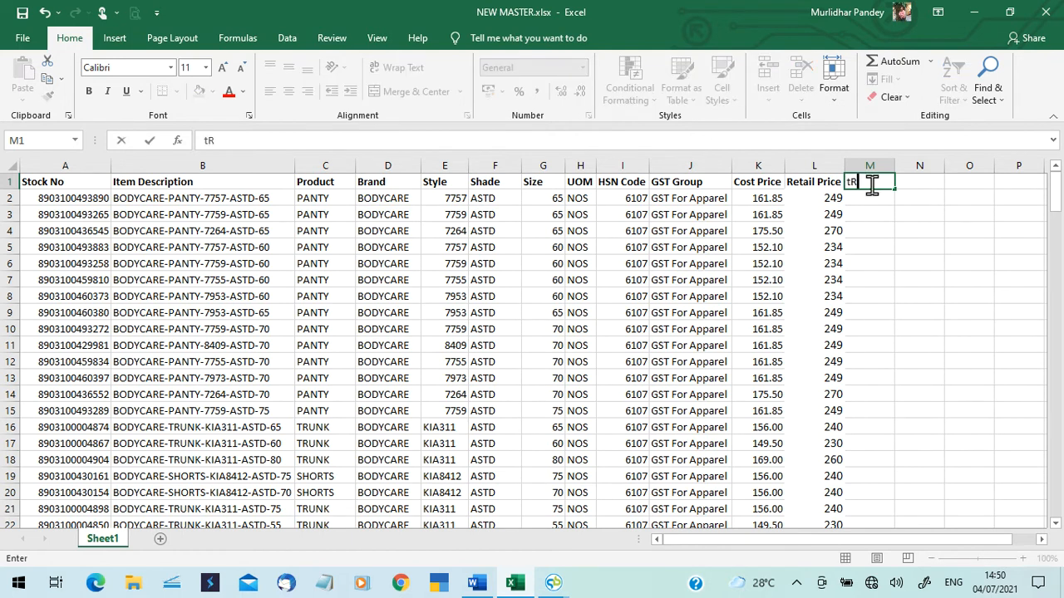
pyautogui.press('BackSpace')
pyautogui.press('BackSpace')
pyautogui.press('BackSpace')
pyautogui.press('BackSpace')
pyautogui.press('BackSpace')
pyautogui.write('TransQty')
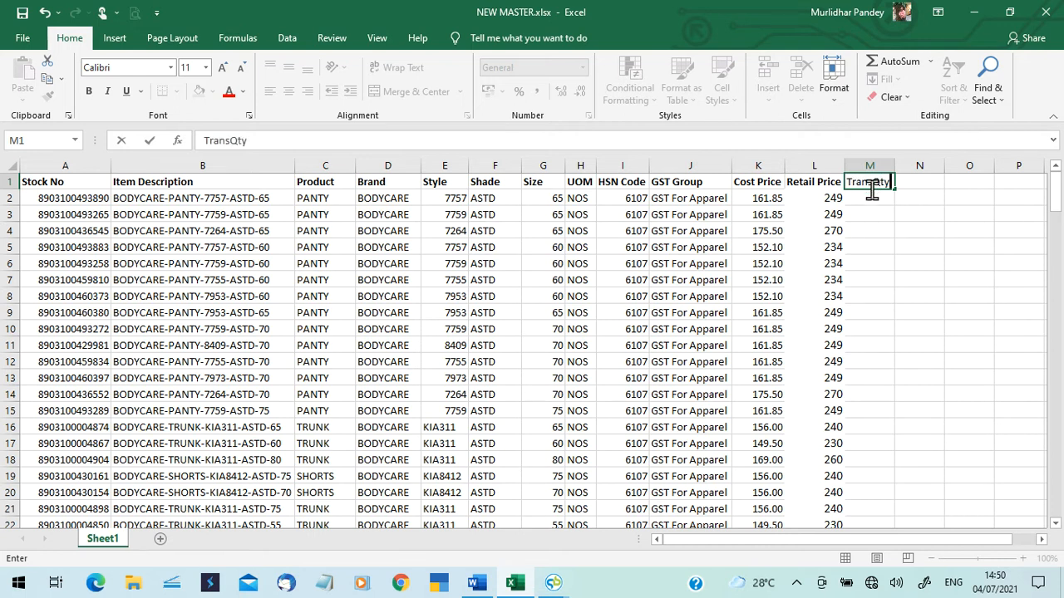
pyautogui.click(872, 201)
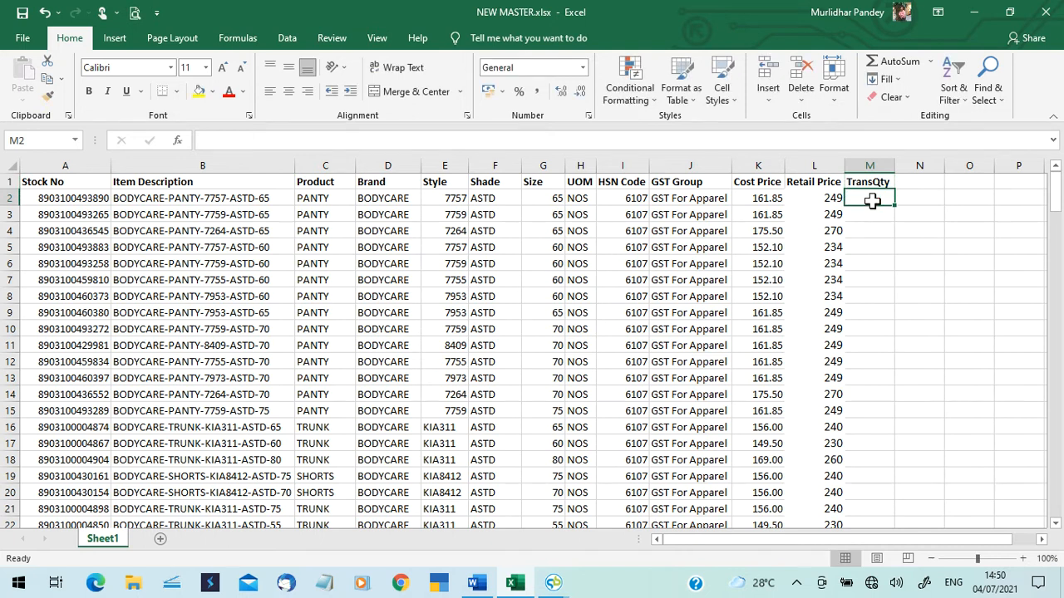
pyautogui.write('10')
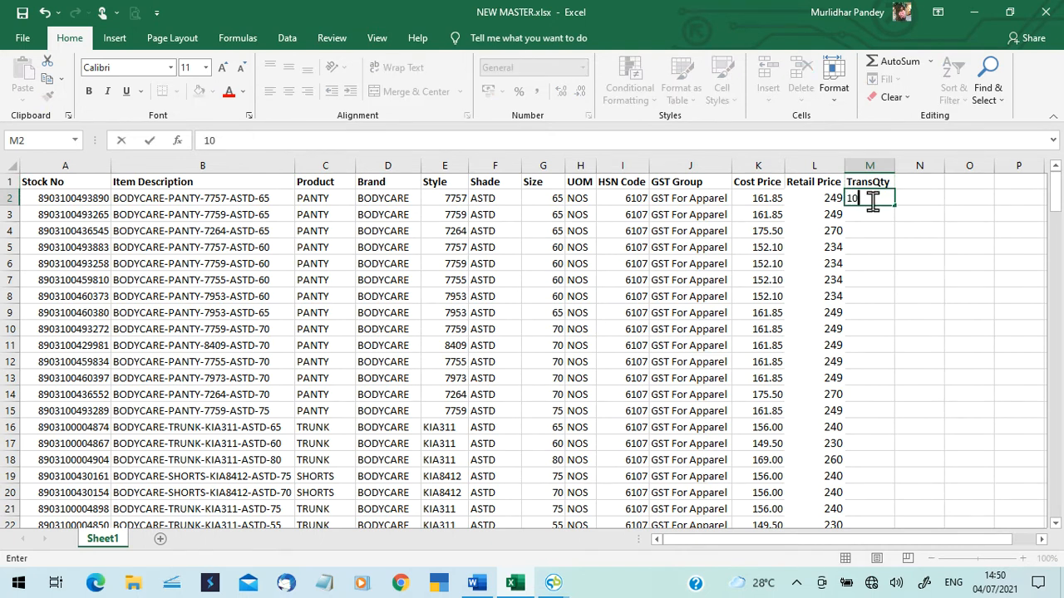
pyautogui.click(880, 242)
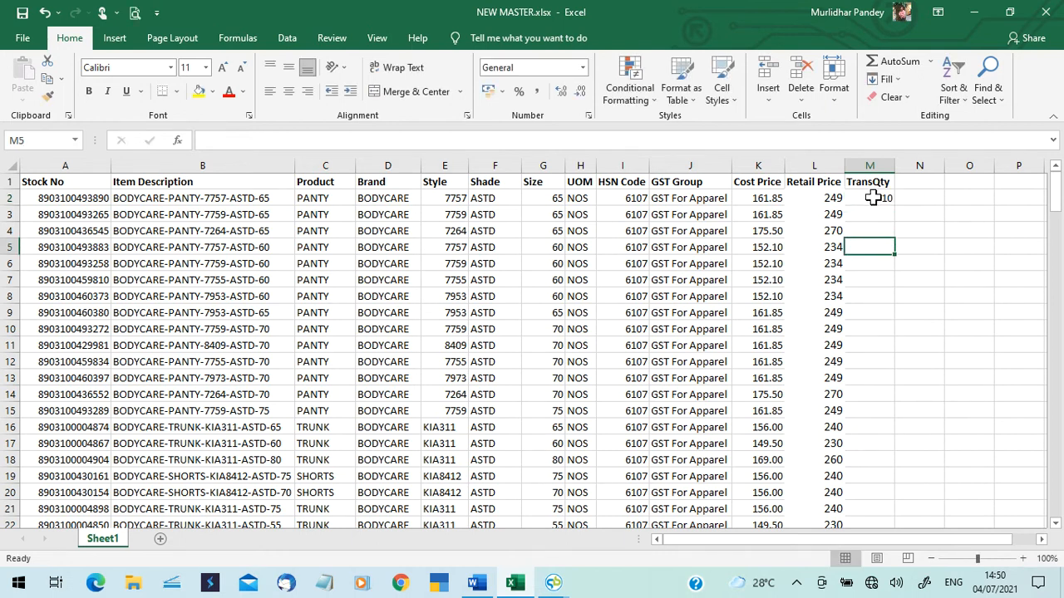
pyautogui.click(879, 197)
pyautogui.doubleClick(894, 205)
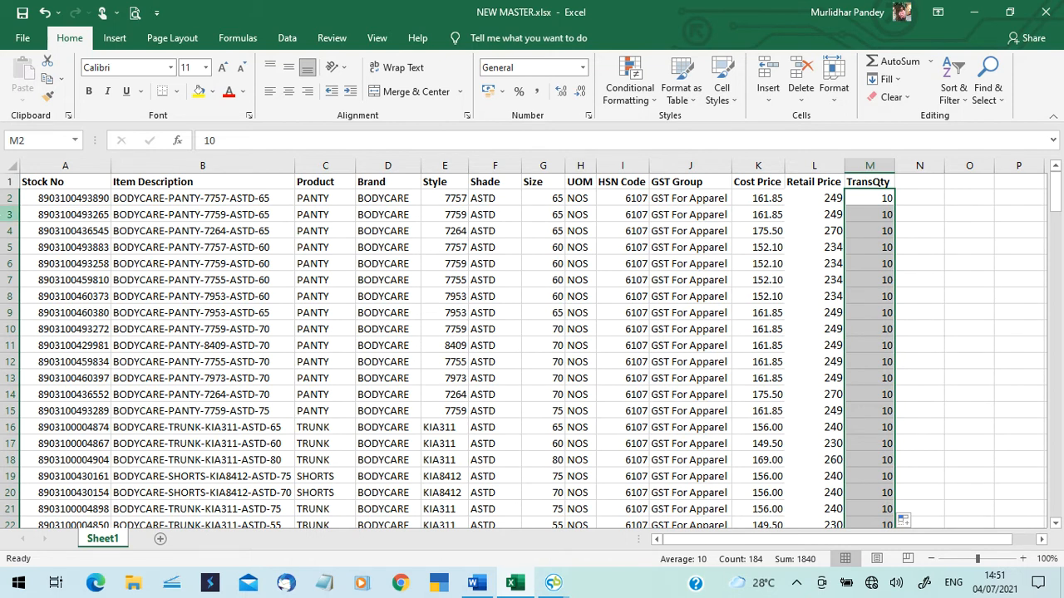
pyautogui.click(105, 200)
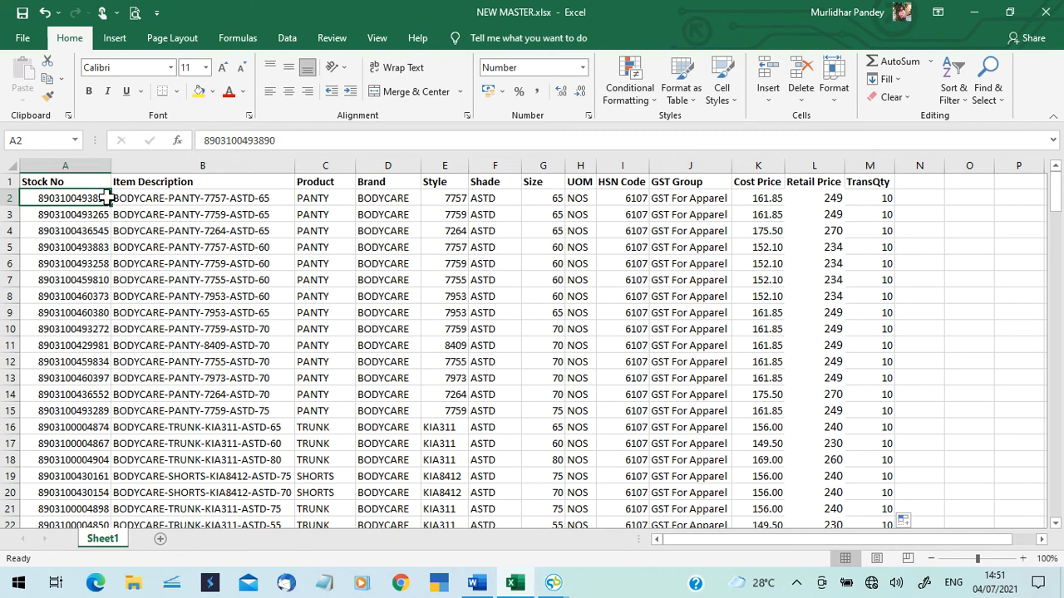
# Change the last digit of A2's stock number to 9.
pyautogui.doubleClick(106, 198)
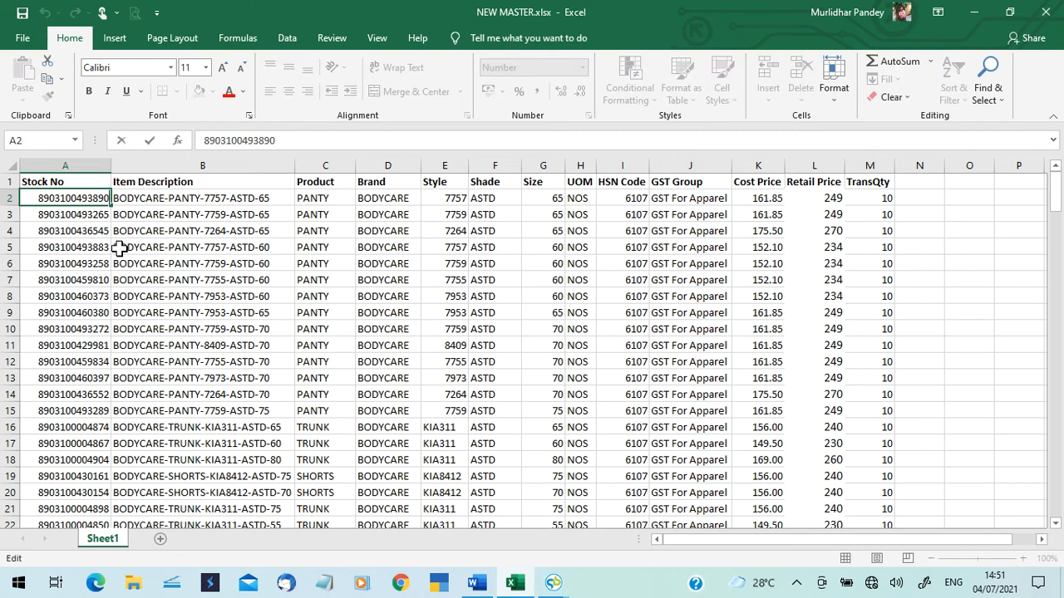
pyautogui.press('BackSpace')
pyautogui.write('9')
pyautogui.click(98, 219)
pyautogui.click(96, 200)
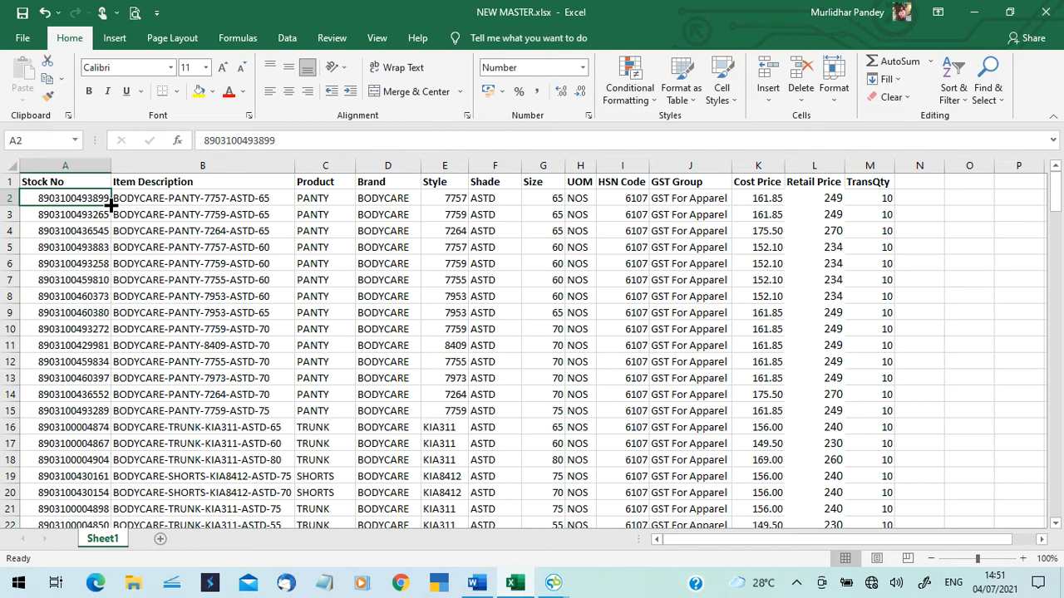
# Replace 89 with 79 throughout the Stock No column, making 104 replacements.
pyautogui.hotkey('ctrl', 'shift', 'Down')
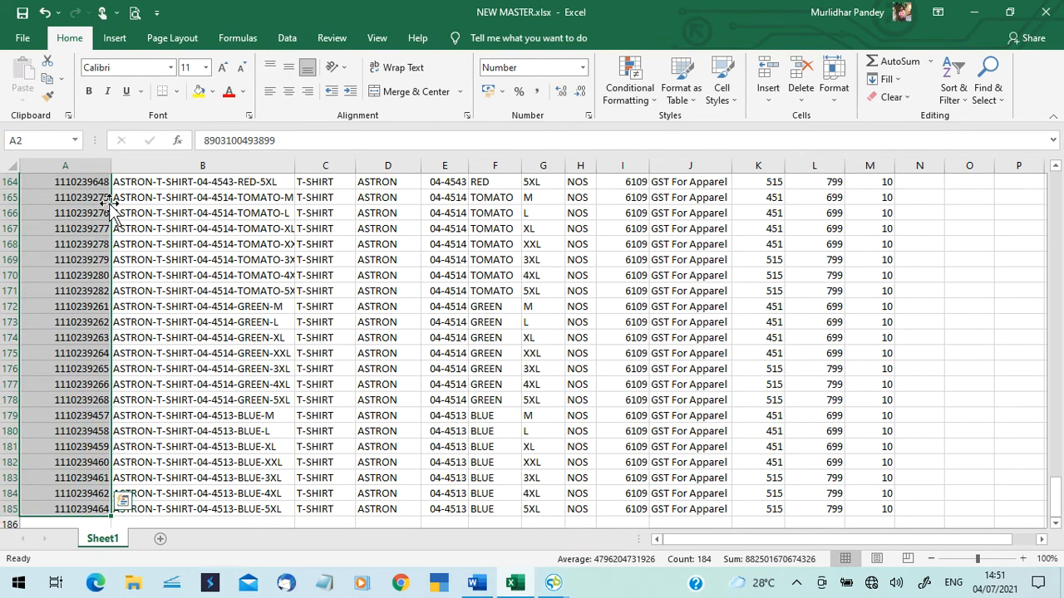
pyautogui.hotkey('ctrl', 'h')
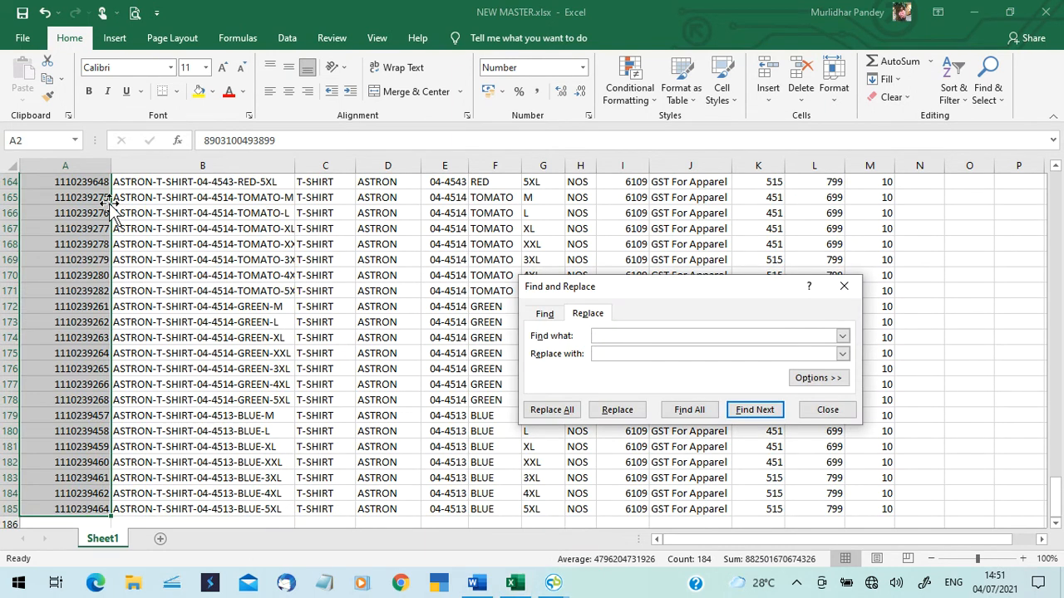
pyautogui.write('89')
pyautogui.press('Tab')
pyautogui.write('79')
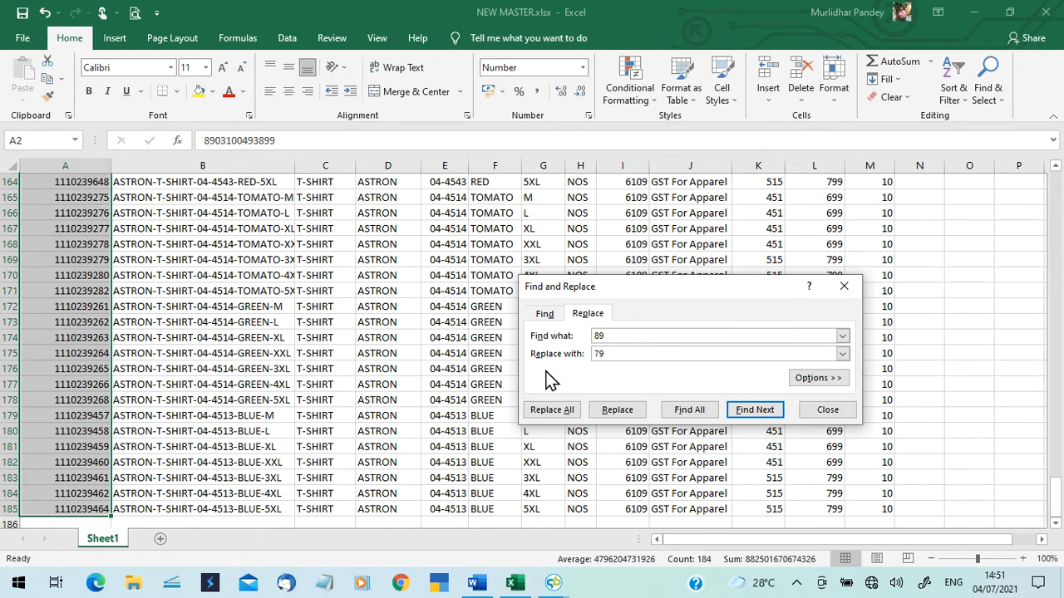
pyautogui.click(552, 409)
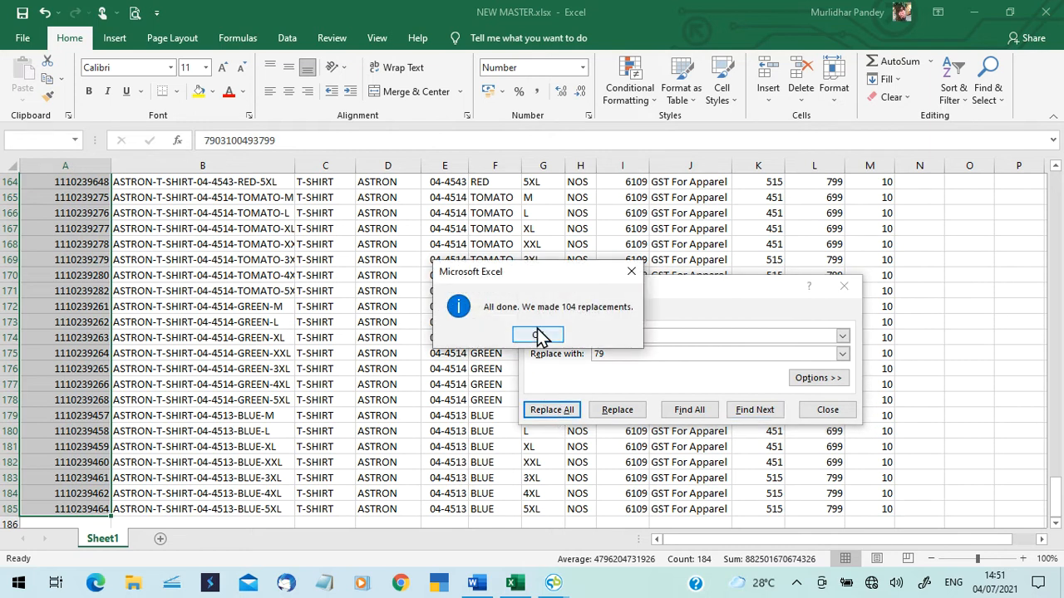
pyautogui.click(539, 335)
pyautogui.click(831, 409)
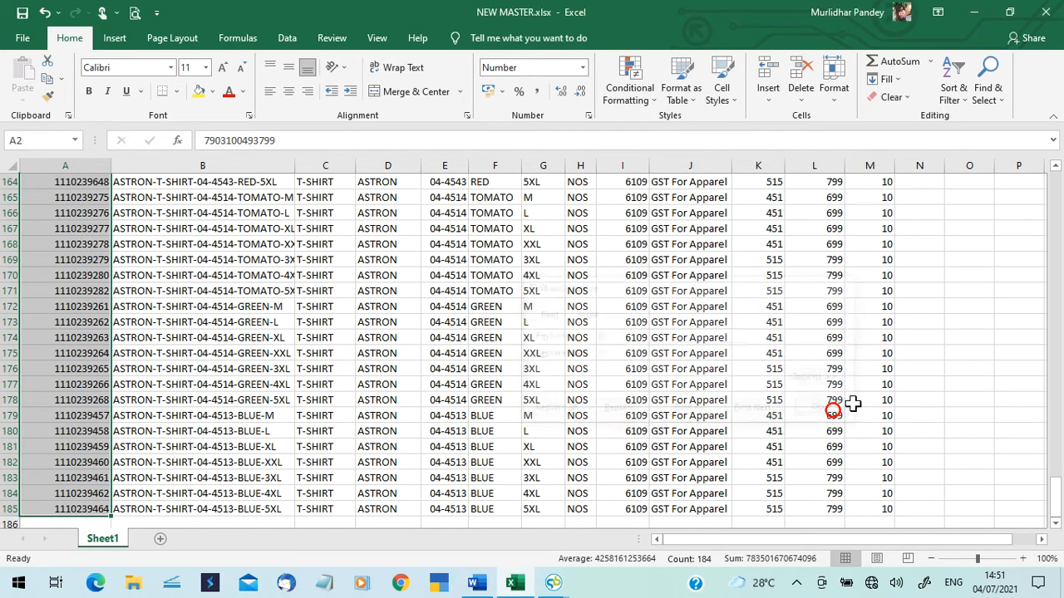
pyautogui.moveTo(1056, 492); pyautogui.dragTo(1057, 173)
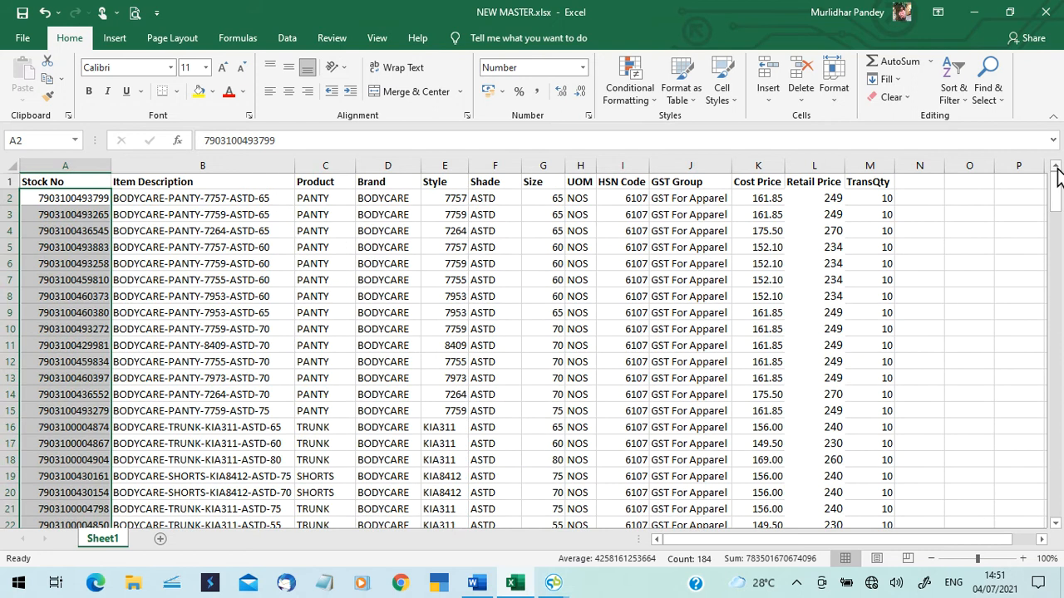
pyautogui.click(336, 194)
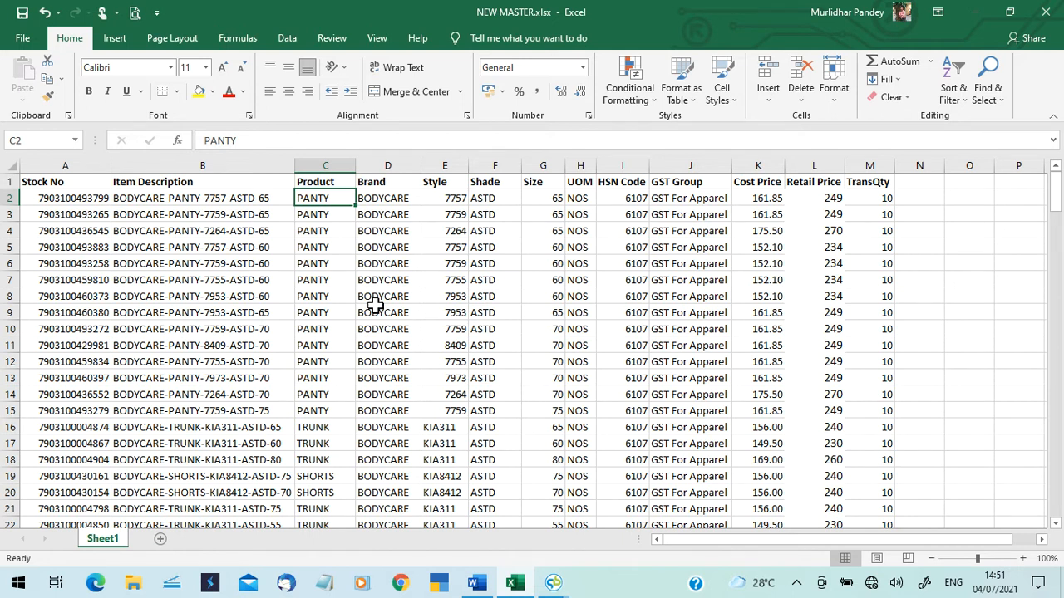
# Enter Shirt in C2, fill it down the Product column, and save the workbook.
pyautogui.write('Shirt')
pyautogui.click(348, 290)
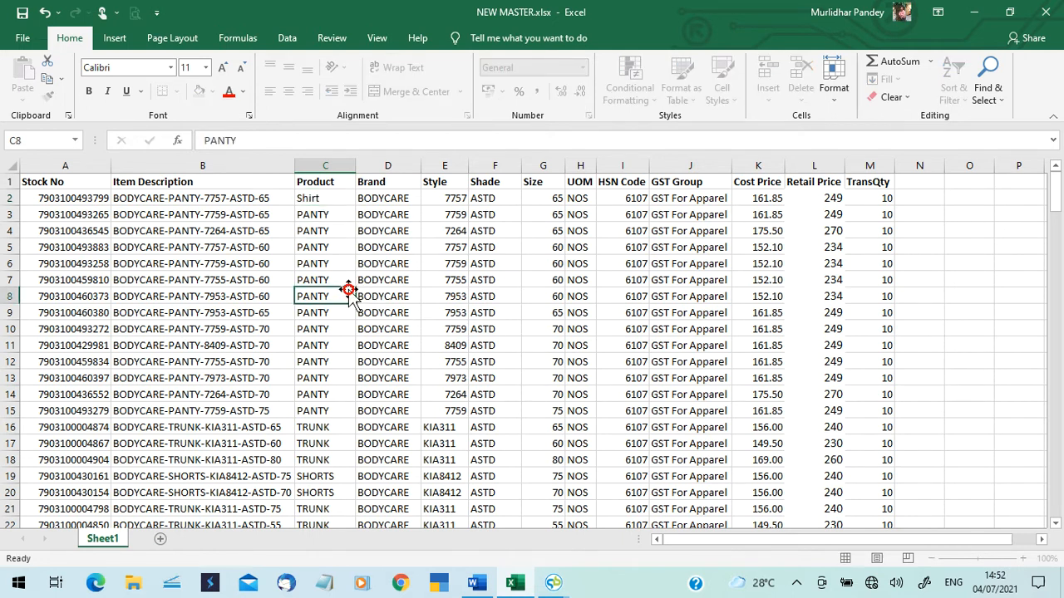
pyautogui.click(347, 198)
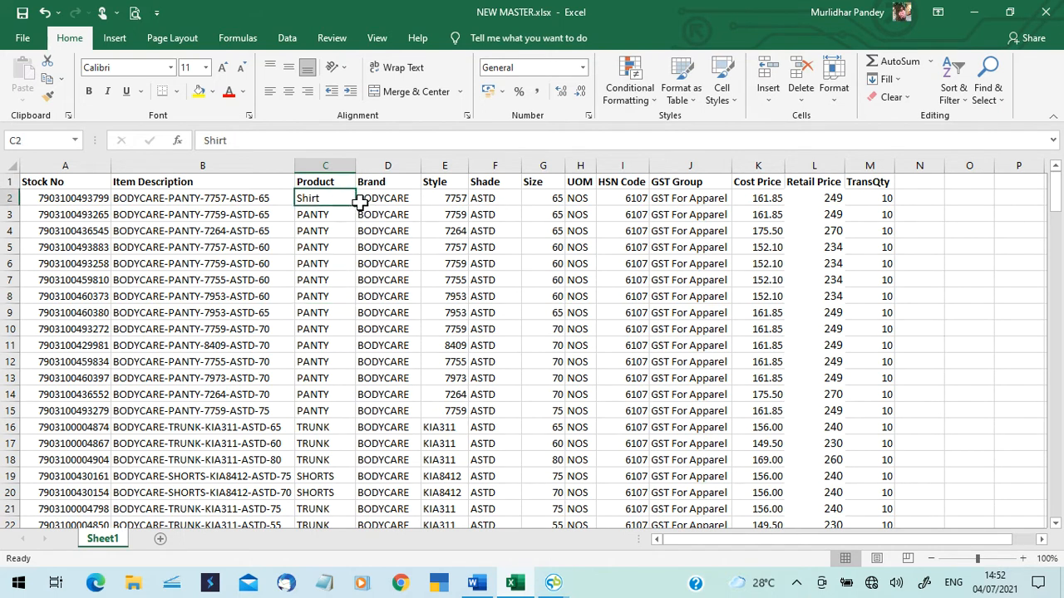
pyautogui.doubleClick(355, 206)
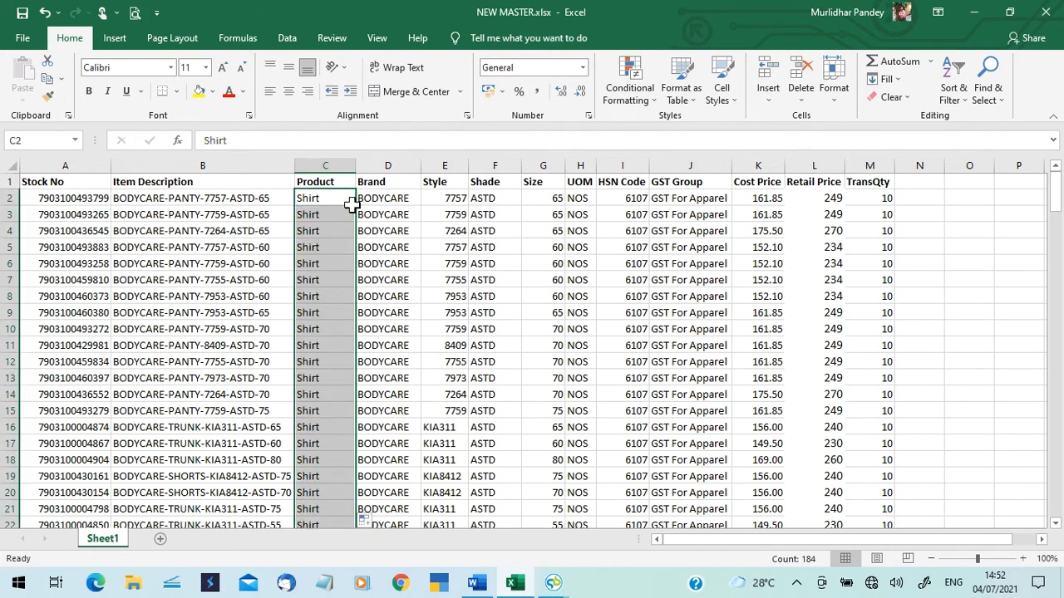
pyautogui.moveTo(1057, 191)
pyautogui.mouseDown()
pyautogui.moveTo(1056, 522)
pyautogui.moveTo(1057, 190)
pyautogui.mouseUp()
pyautogui.click(22, 13)
# Choose Supplier as the party on the Purchase (Apparels) bill.
pyautogui.moveTo(553, 584)
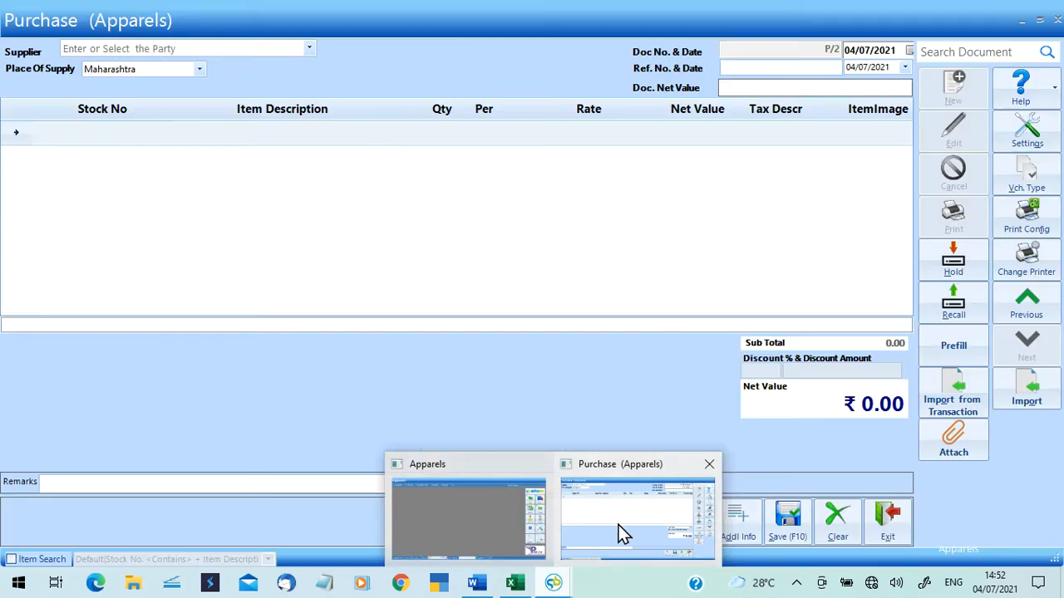
pyautogui.click(623, 532)
pyautogui.click(309, 48)
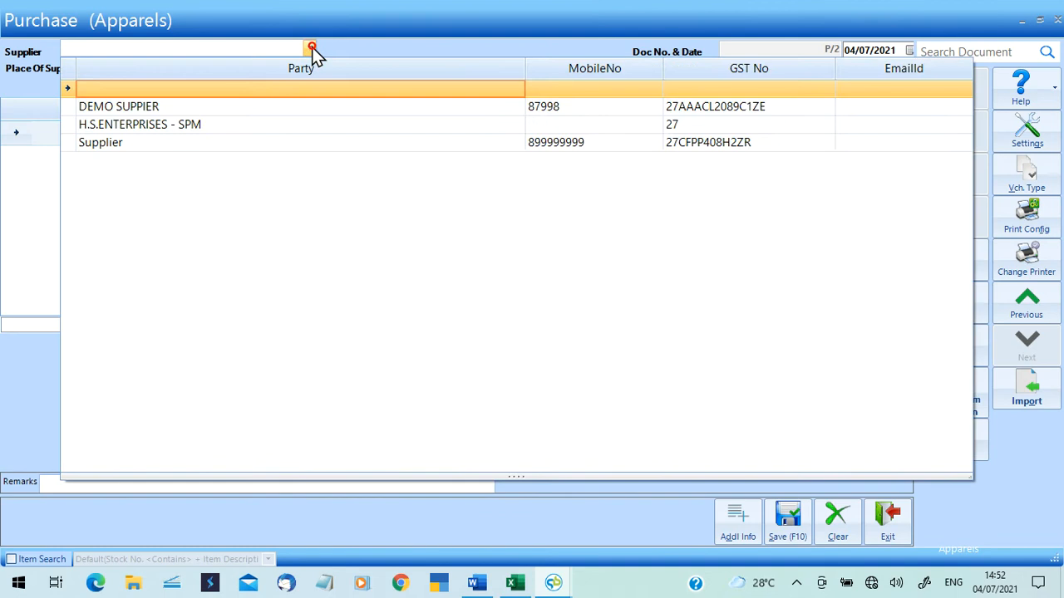
pyautogui.click(217, 143)
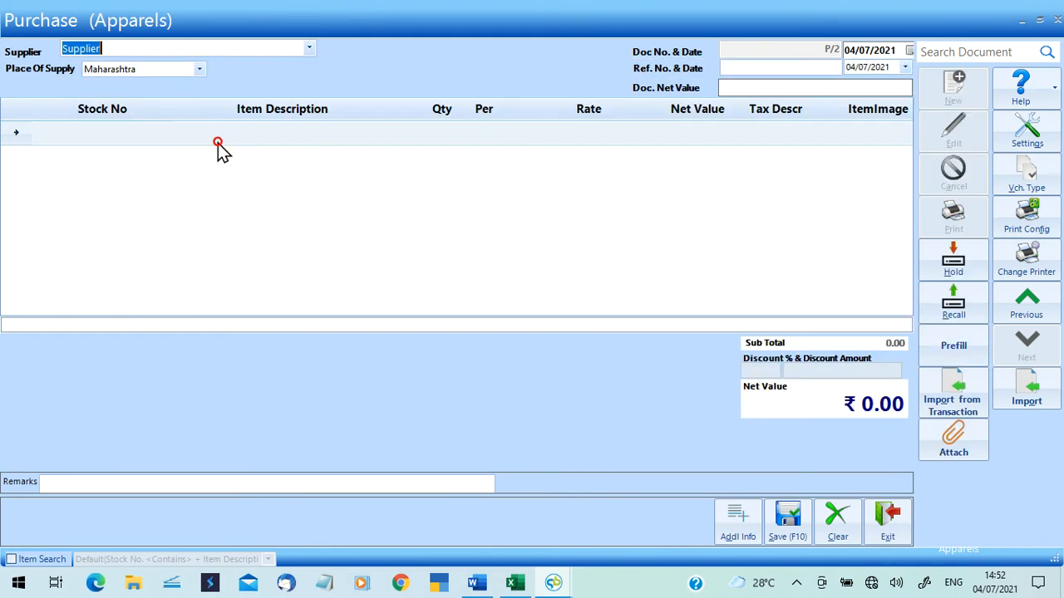
# Enter reference number BA-123 and start importing items from a file.
pyautogui.click(727, 68)
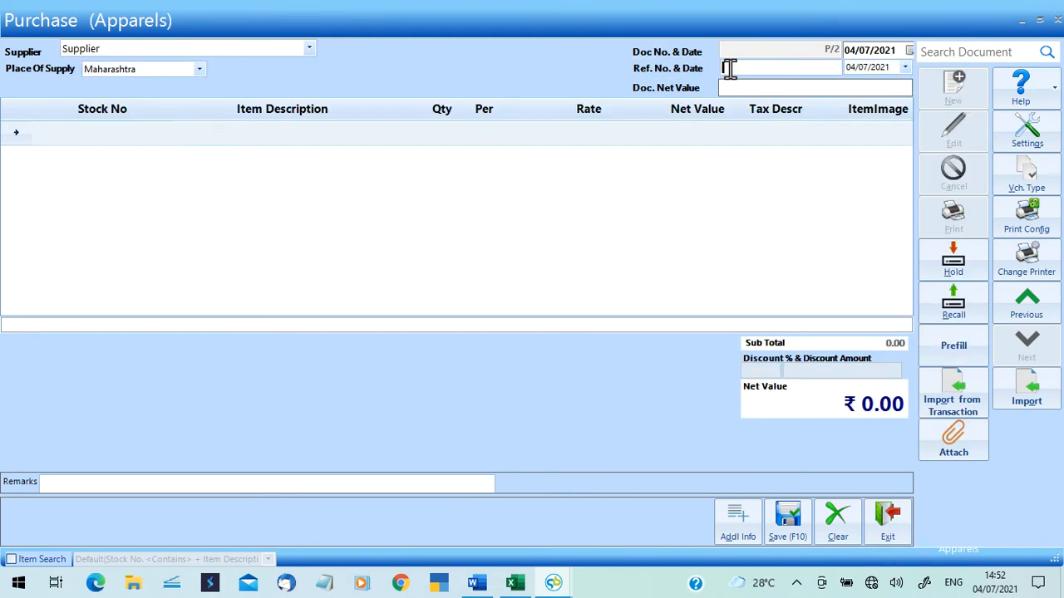
pyautogui.write('BA-123')
pyautogui.press('Tab')
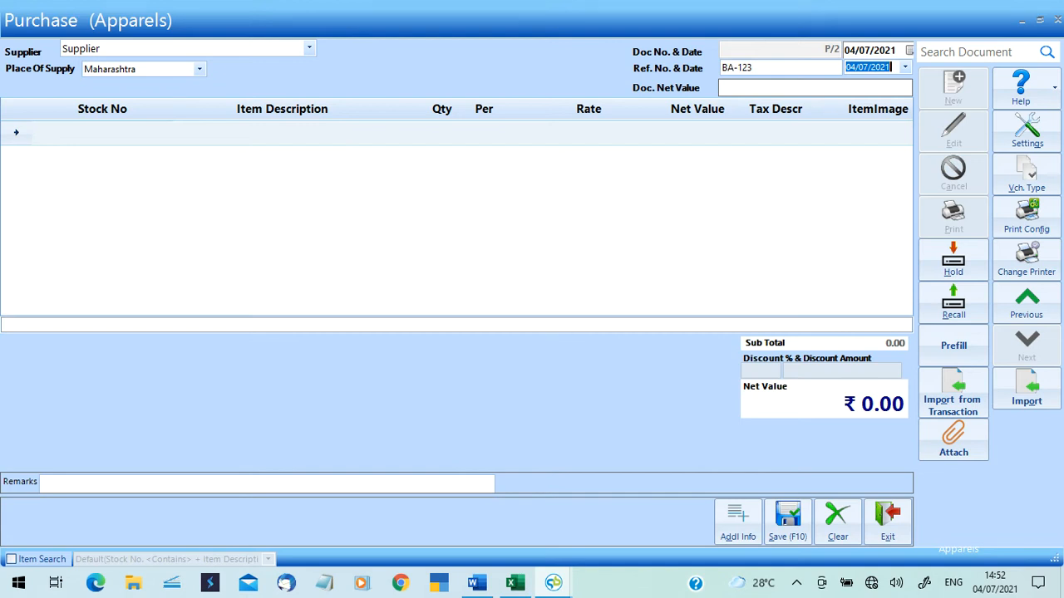
pyautogui.press('Tab')
pyautogui.press('Tab')
pyautogui.press('Tab')
pyautogui.press('Tab')
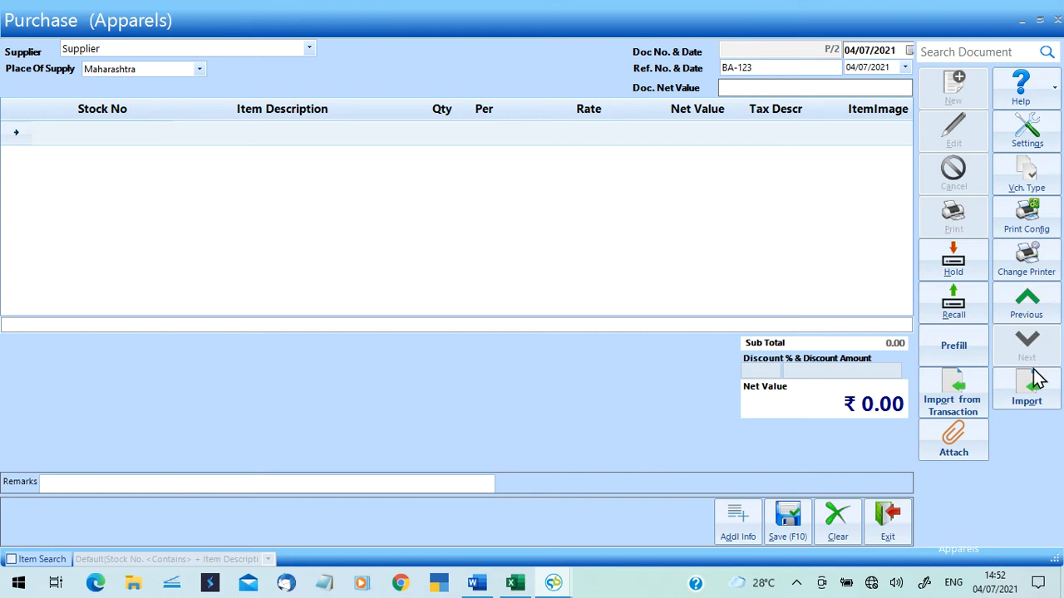
pyautogui.click(1043, 407)
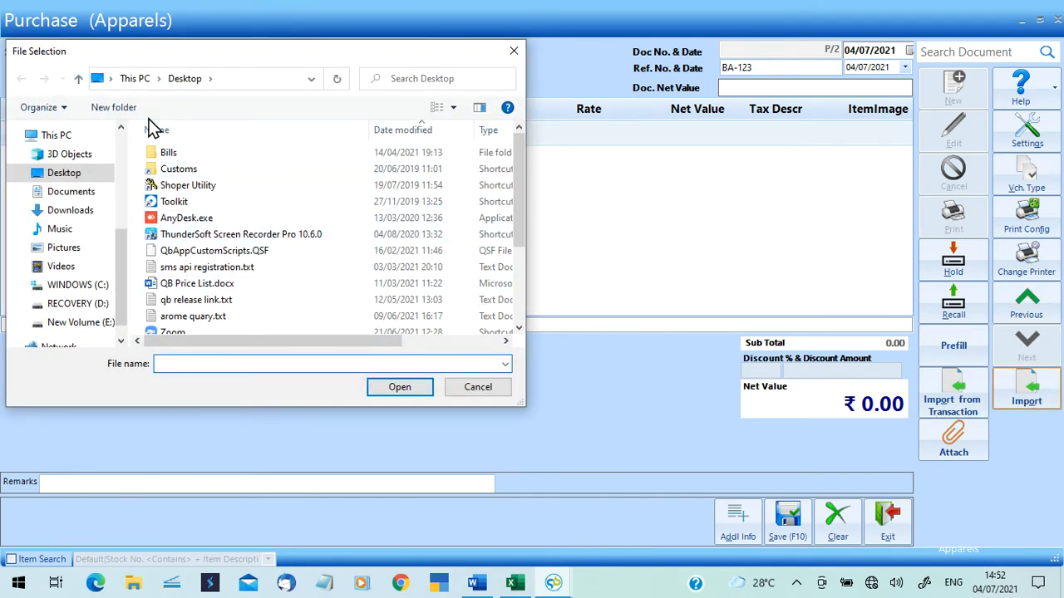
pyautogui.moveTo(515, 189); pyautogui.dragTo(516, 280)
pyautogui.click(300, 327)
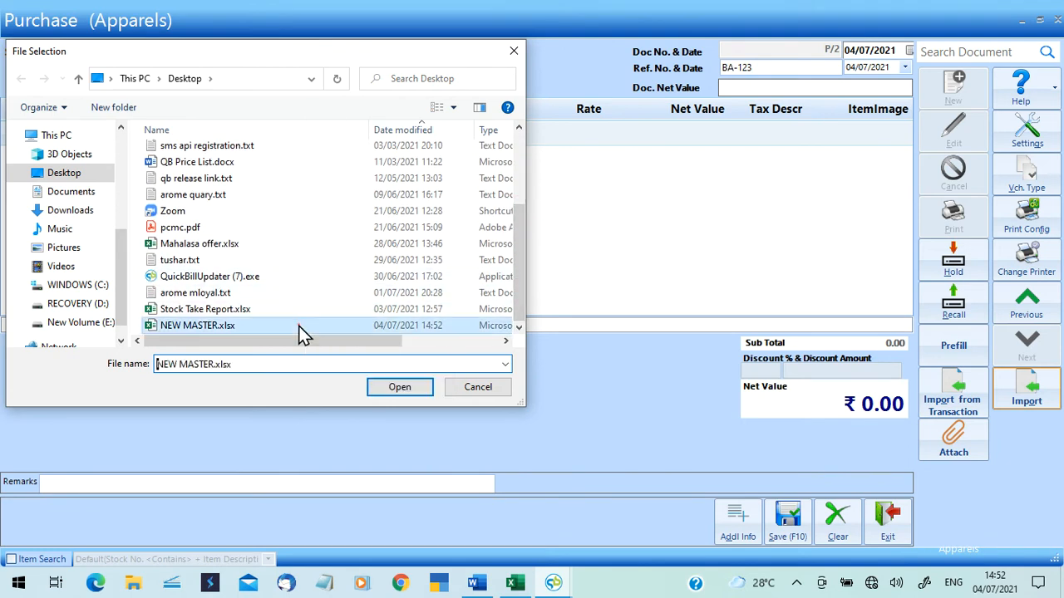
pyautogui.click(383, 388)
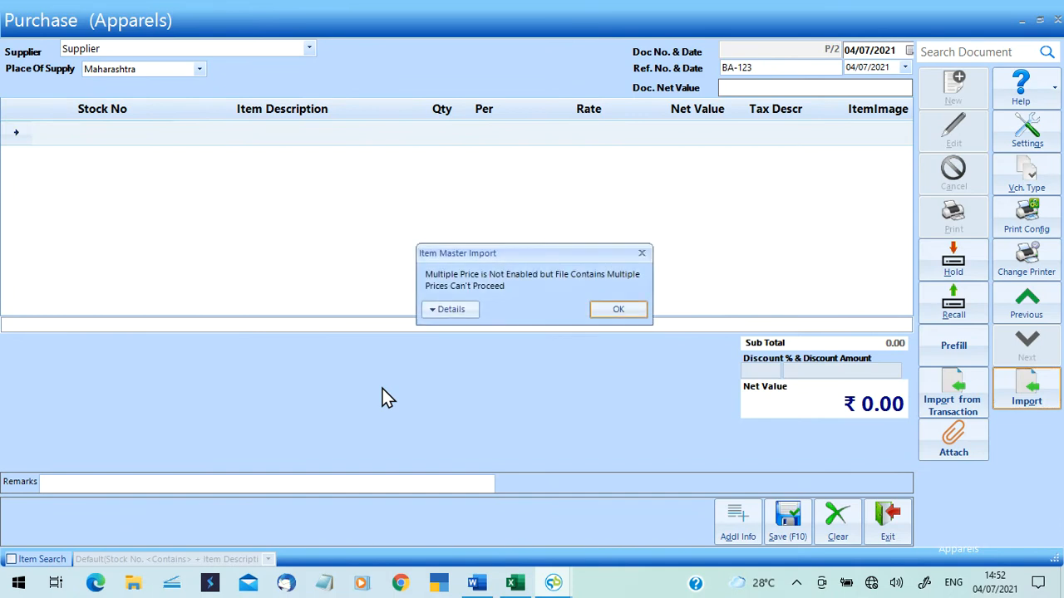
pyautogui.click(431, 312)
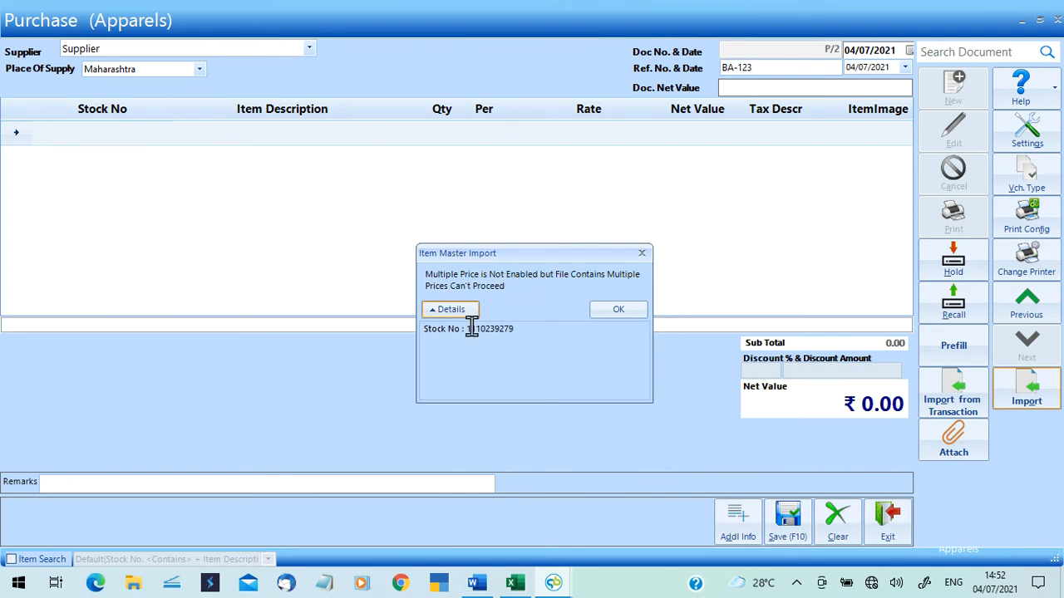
pyautogui.moveTo(469, 329); pyautogui.dragTo(515, 329)
# In the NEW MASTER workbook, select cell A2 and clear the Find search box.
pyautogui.click(515, 582)
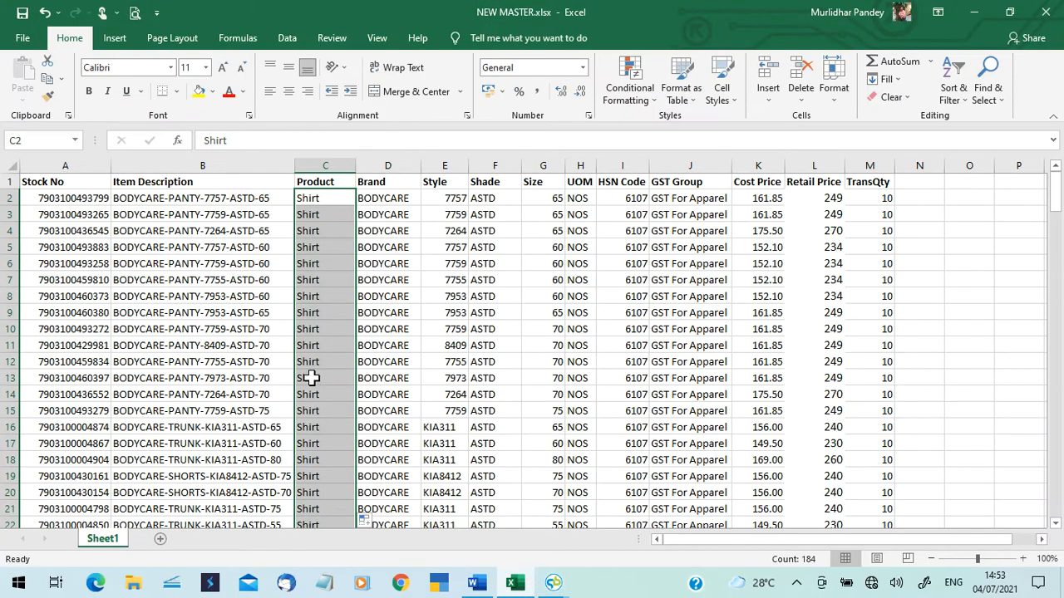
pyautogui.click(86, 197)
pyautogui.hotkey('ctrl', 'f')
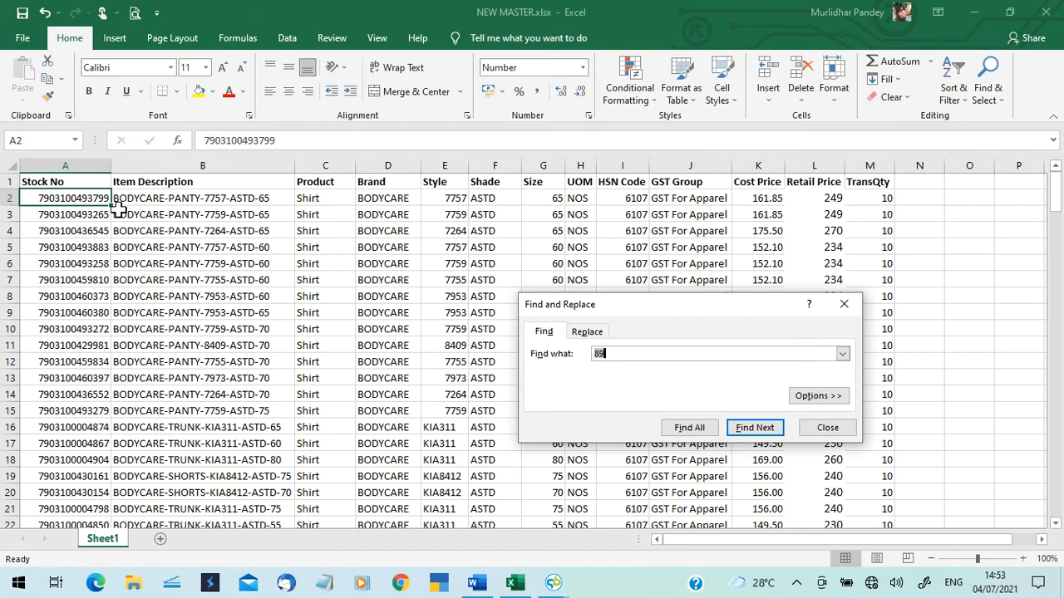
pyautogui.click(642, 355)
pyautogui.press('BackSpace')
pyautogui.press('BackSpace')
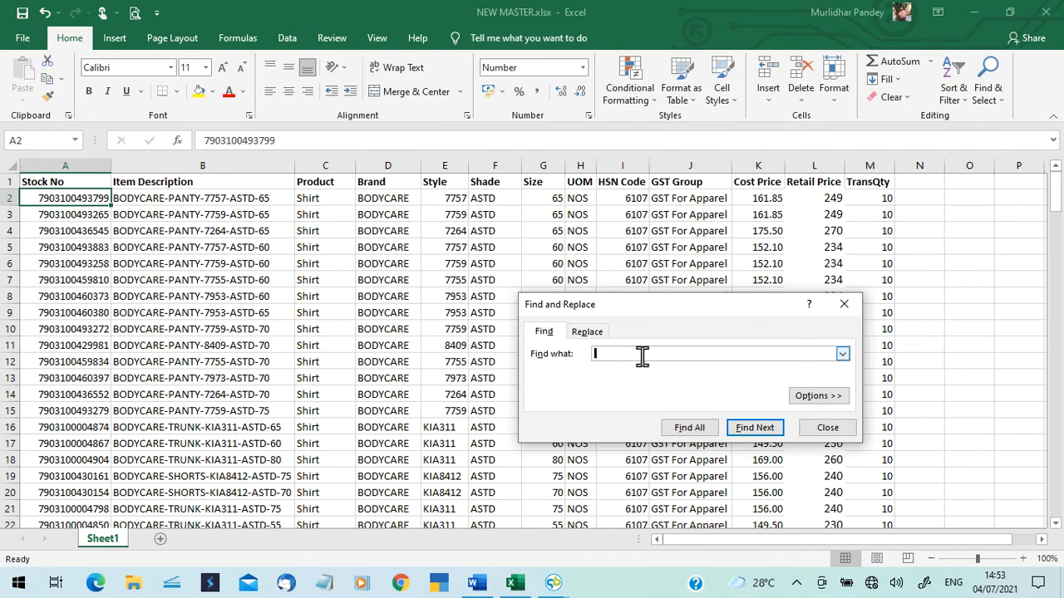
# Return to QuickBill and dismiss the multiple-price import error.
pyautogui.moveTo(546, 579)
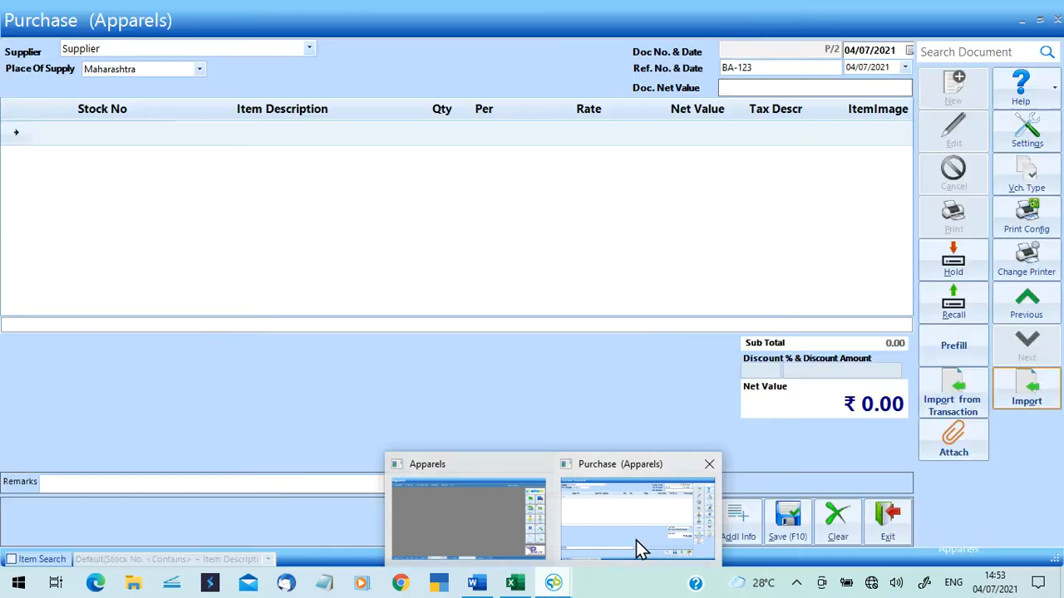
pyautogui.click(635, 540)
pyautogui.hotkey('alt', 'Tab')
pyautogui.hotkey('alt', 'Tab')
pyautogui.hotkey('alt', 'Tab')
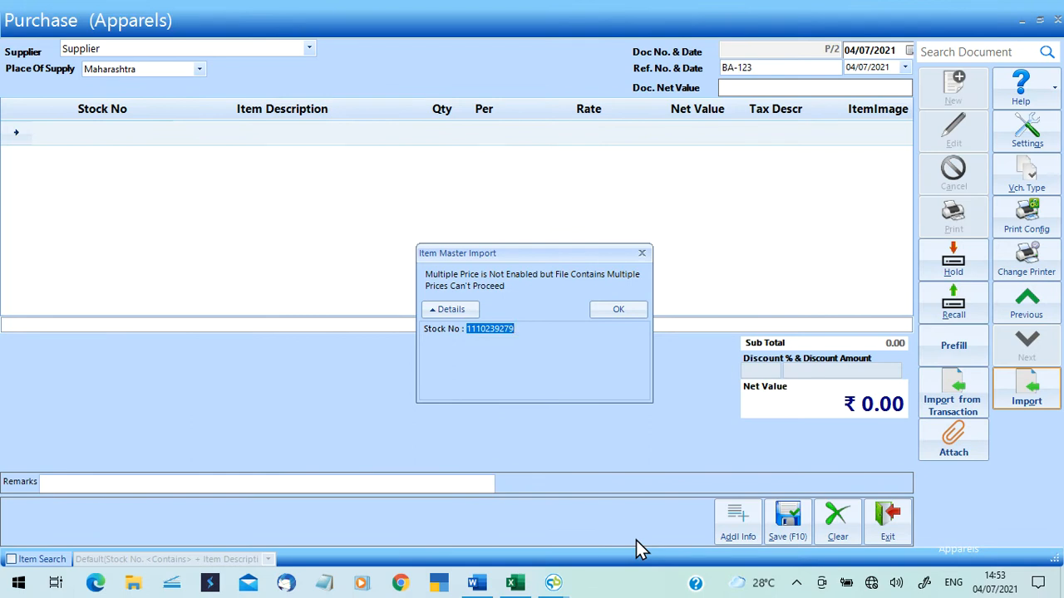
pyautogui.press('Return')
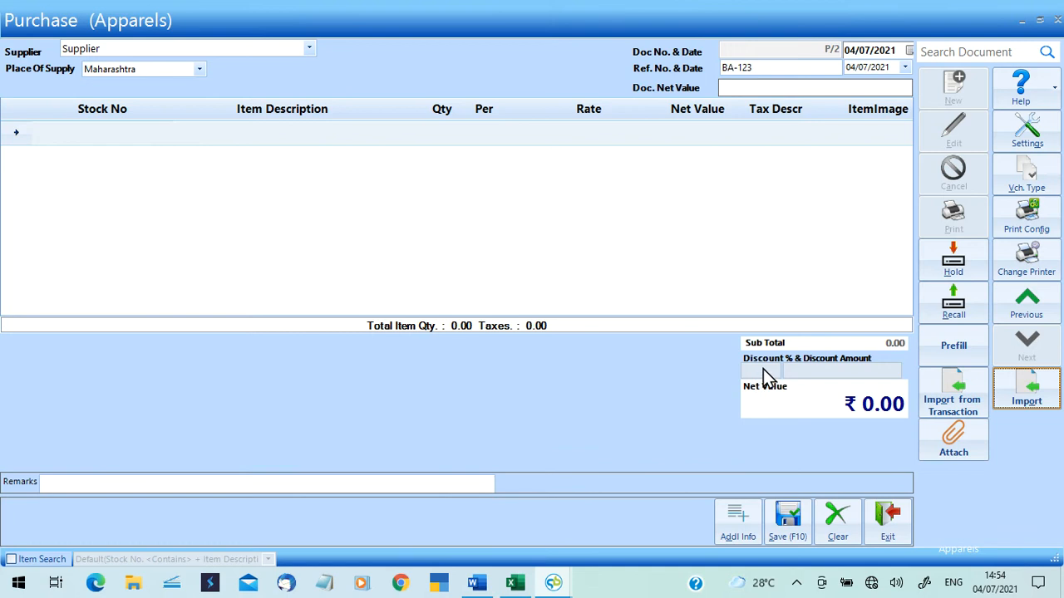
# Import the items from NEW MASTER.xlsx and save the purchase.
pyautogui.click(1038, 395)
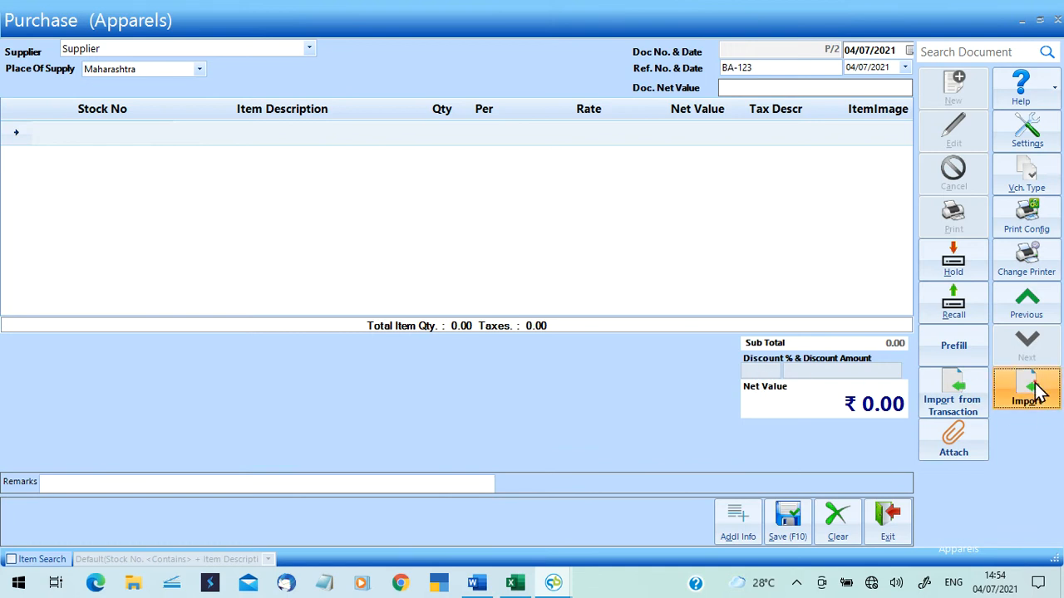
pyautogui.scroll(-3, 521, 296)
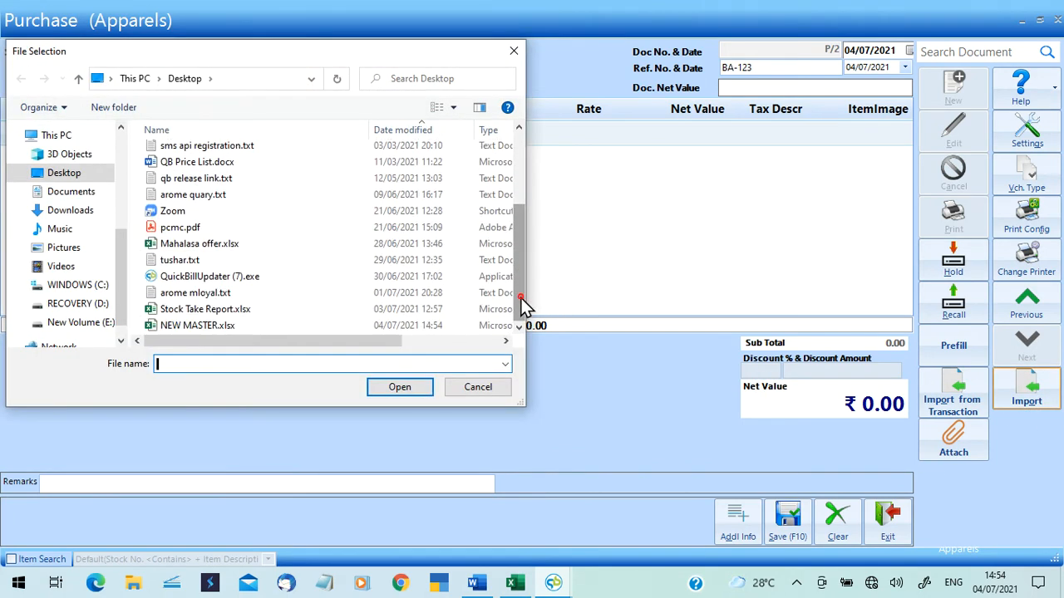
pyautogui.click(250, 328)
pyautogui.click(399, 389)
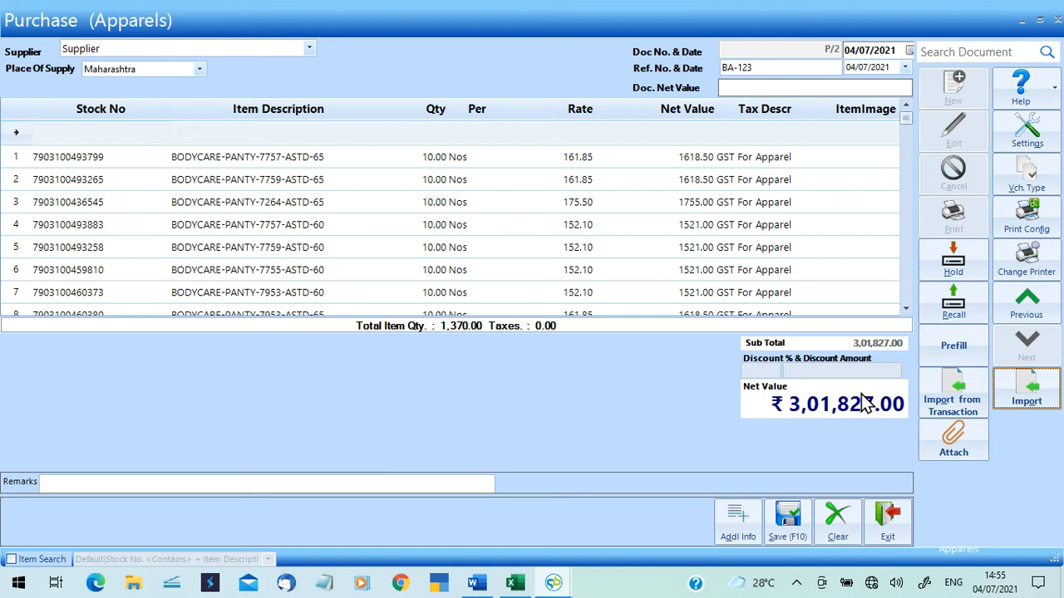
pyautogui.click(796, 534)
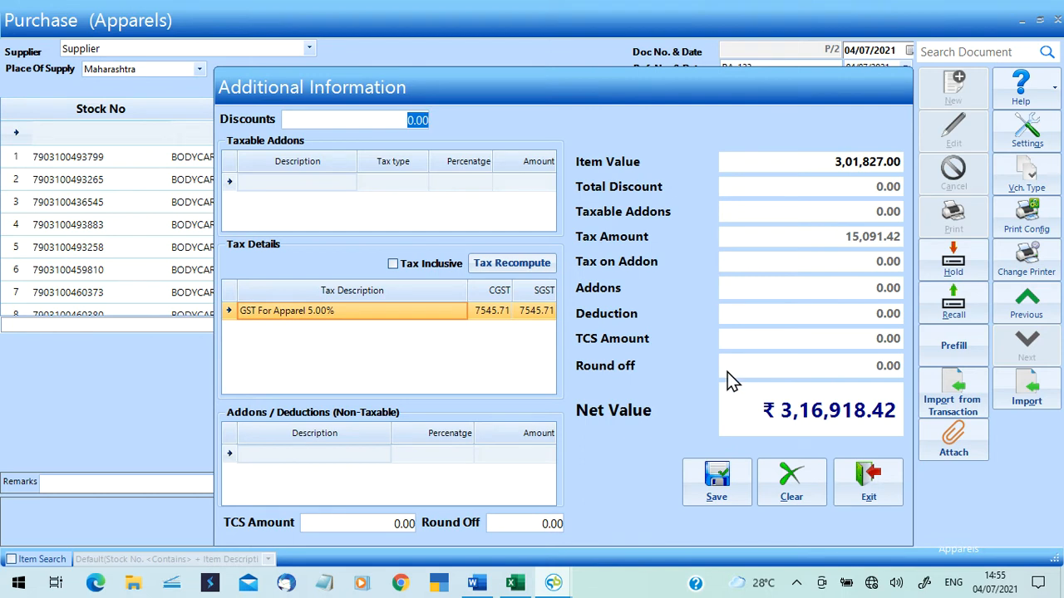
# Set the round off to 0.58, bringing net value to ₹3,16,919.00.
pyautogui.click(555, 522)
pyautogui.press('BackSpace')
pyautogui.write('58')
pyautogui.press('Tab')
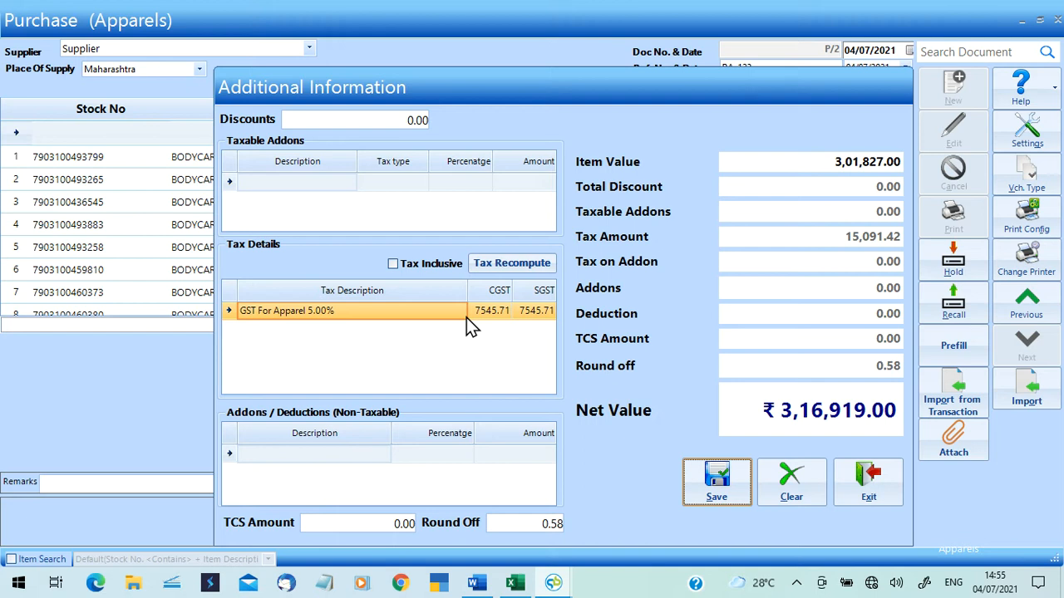
# Save purchase P/2, scroll through its bill preview, and close it to reach voucher P/3.
pyautogui.click(724, 478)
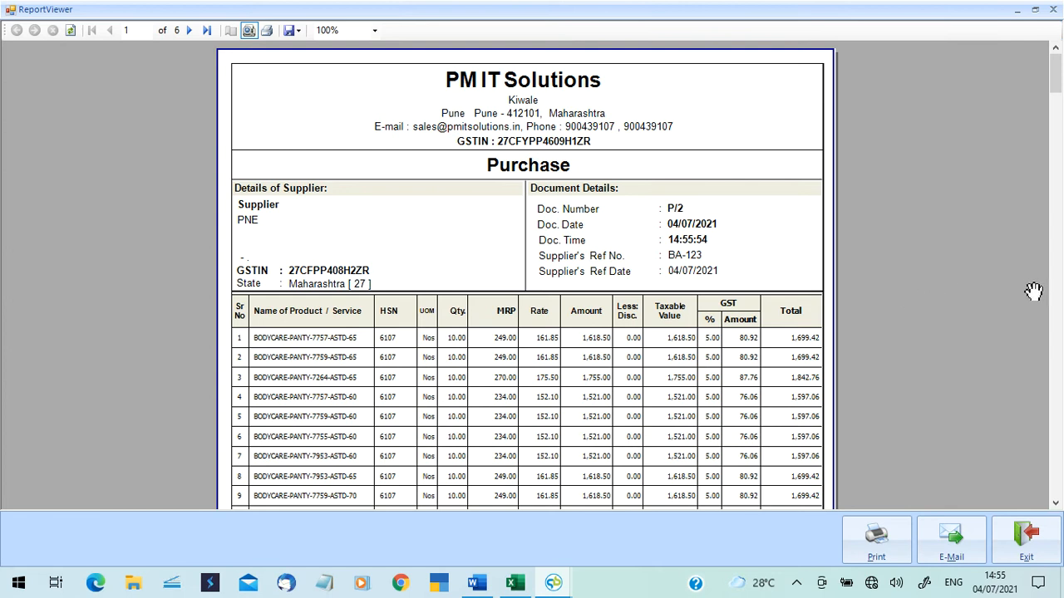
pyautogui.click(1056, 363)
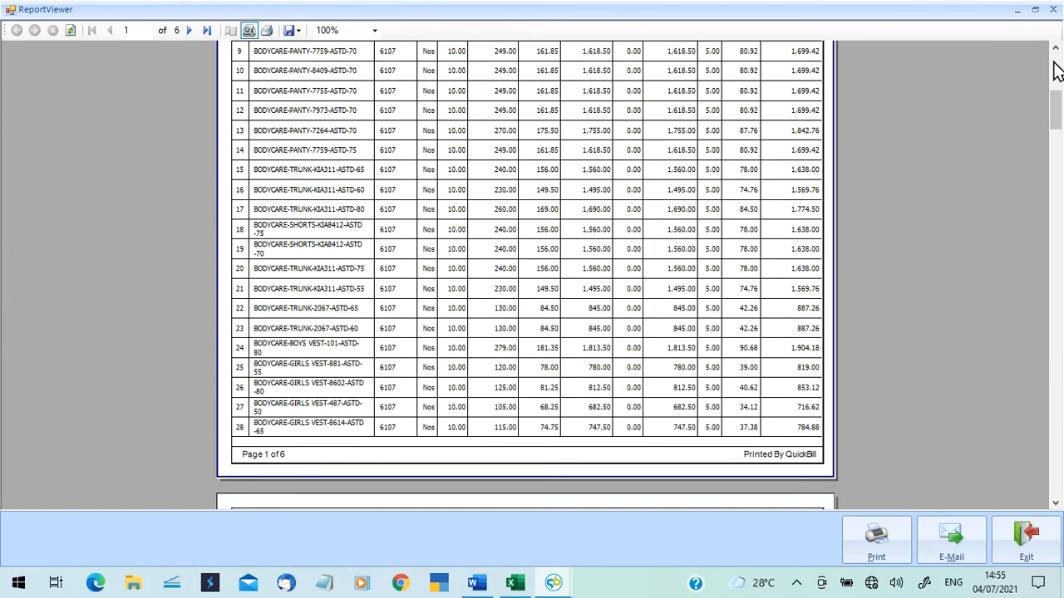
pyautogui.click(1052, 10)
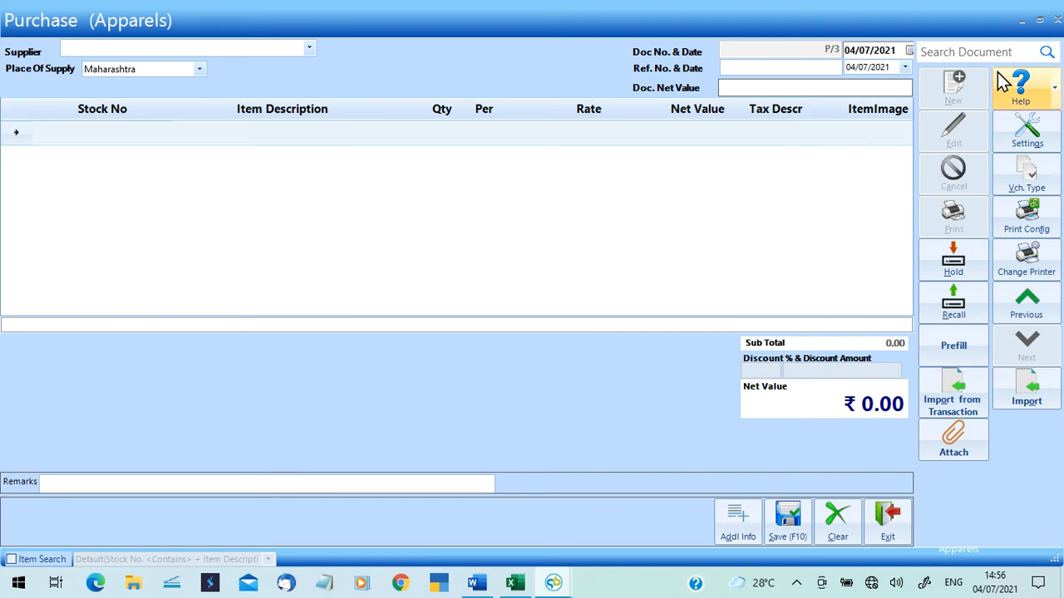
# Close the purchase window and bring up blank Sales (Apparels) bill S/6 dated 04/07/2021.
pyautogui.click(1057, 26)
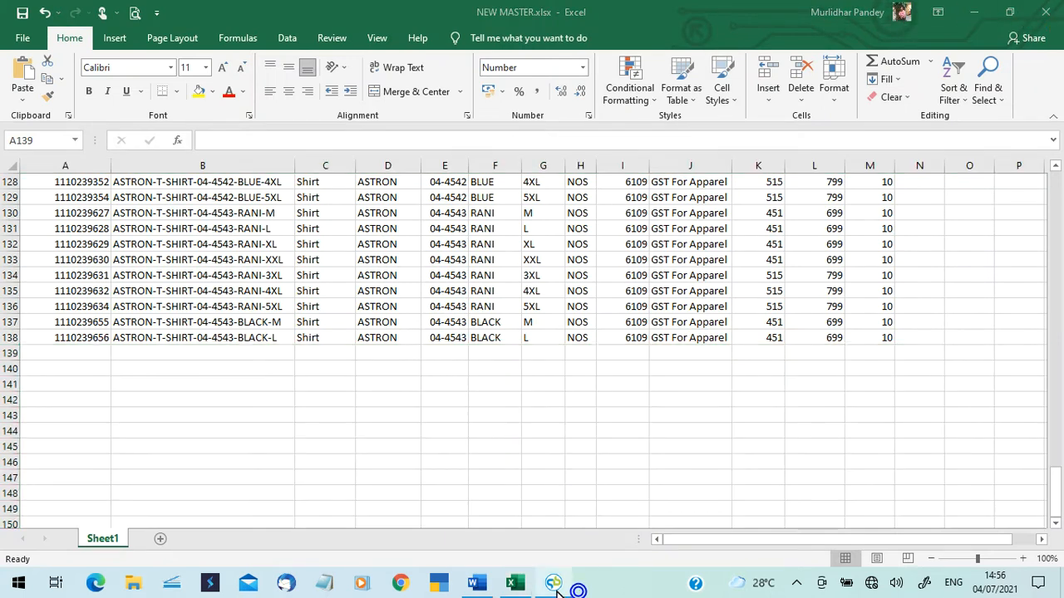
pyautogui.click(554, 583)
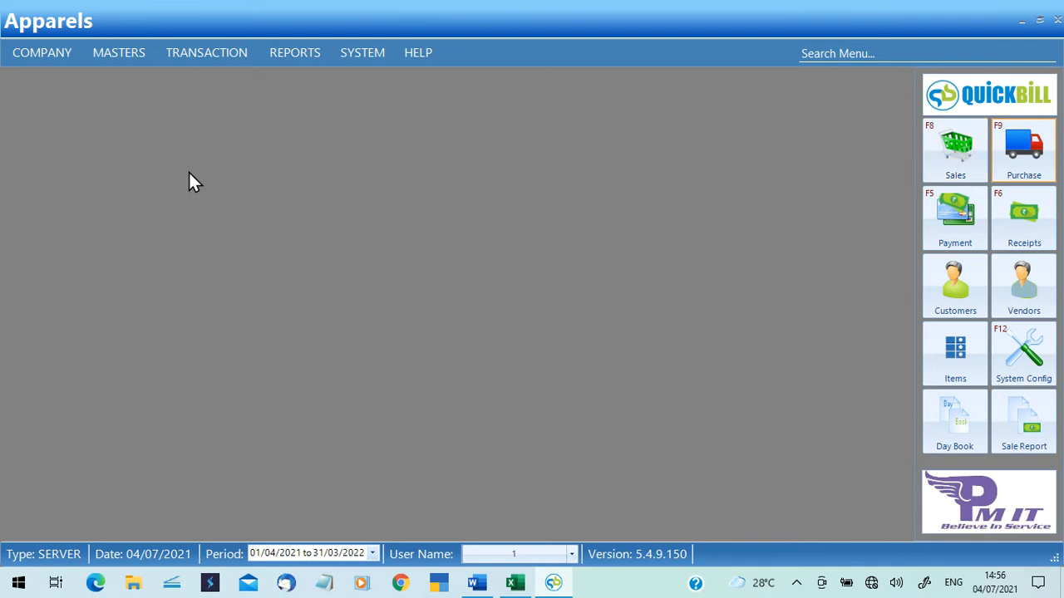
pyautogui.click(212, 58)
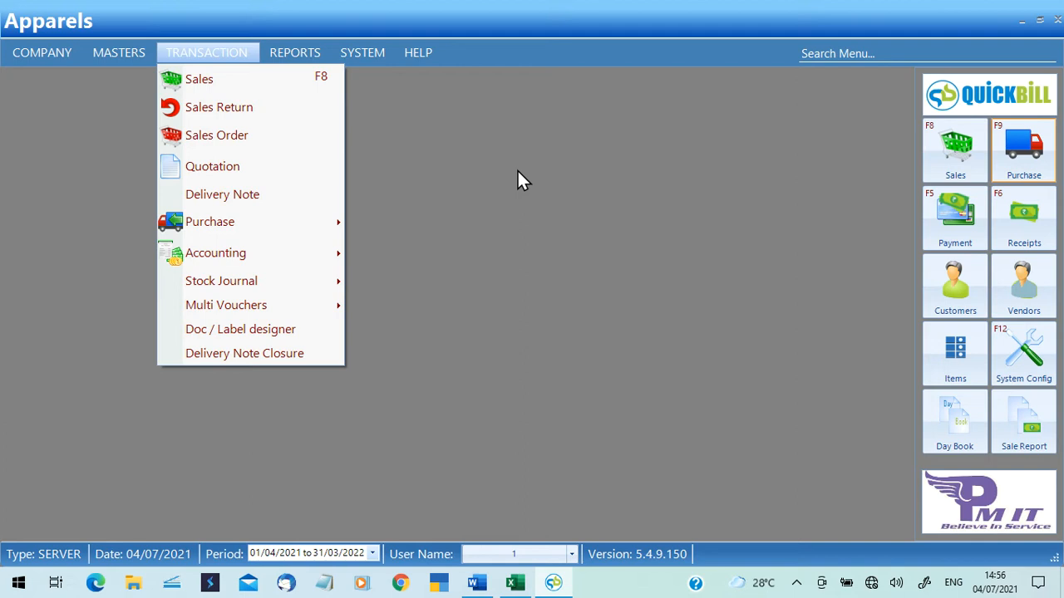
pyautogui.click(977, 158)
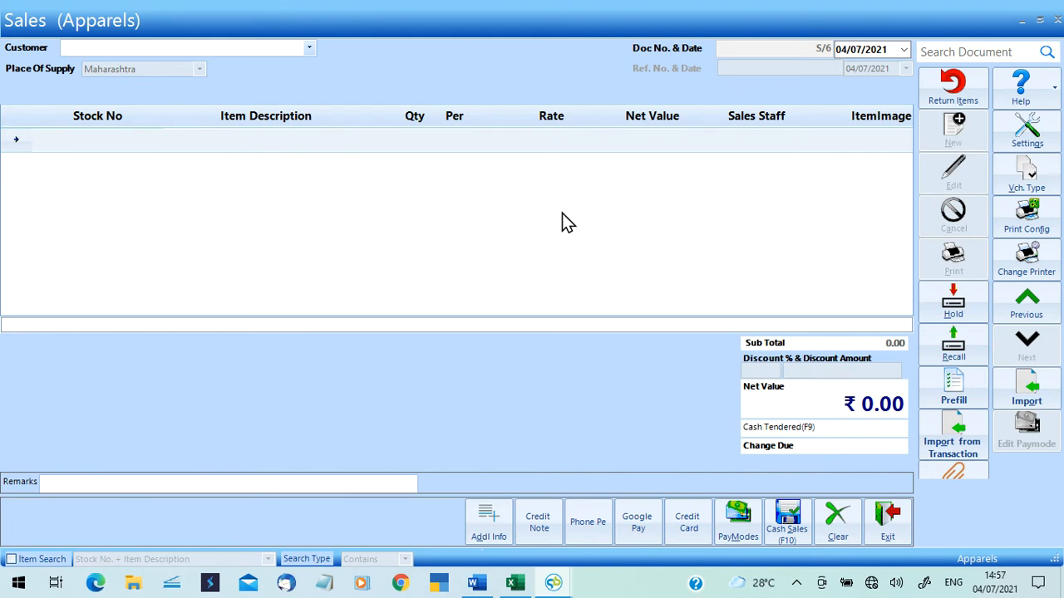
# Create a new retail customer with the customer's name and mobile number.
pyautogui.click(108, 139)
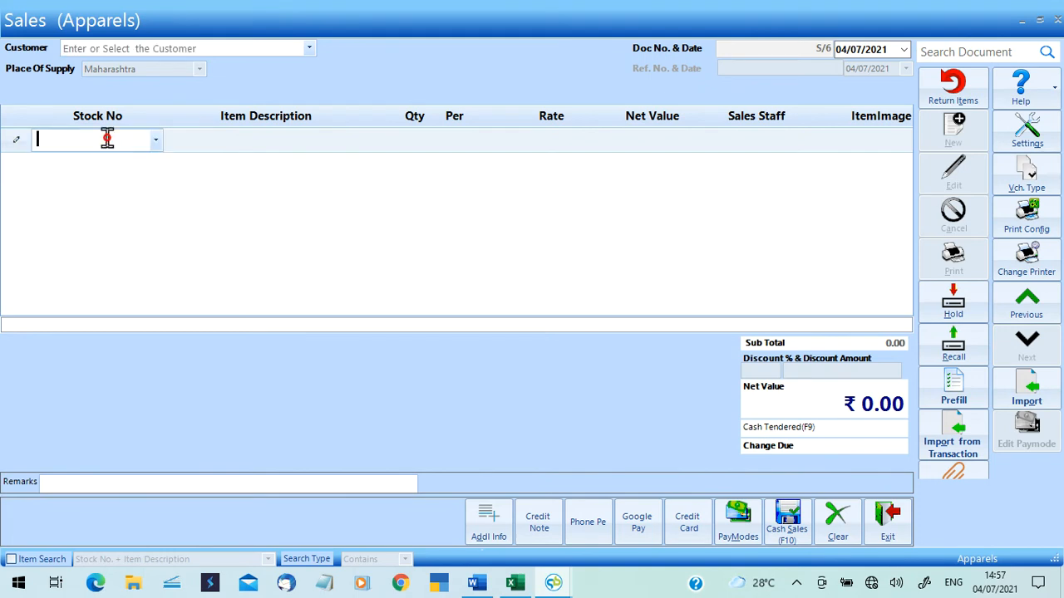
pyautogui.click(93, 47)
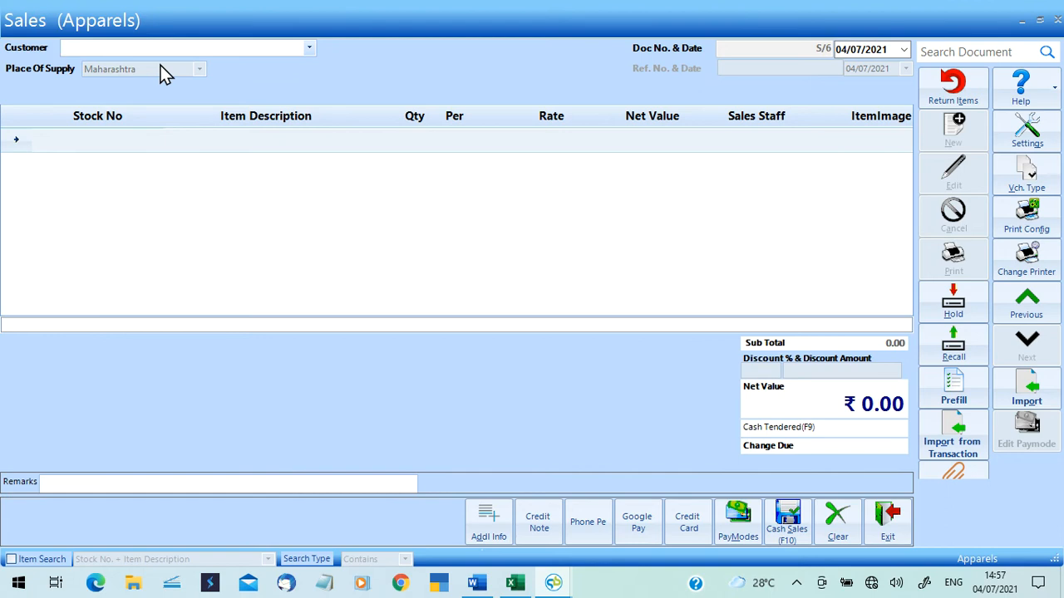
pyautogui.press('F3')
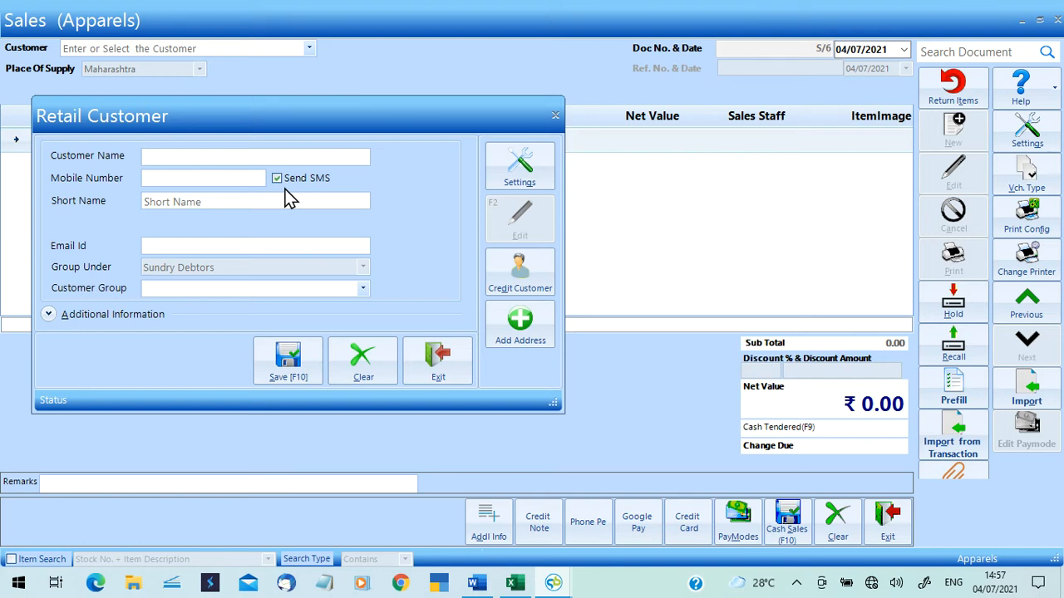
pyautogui.write('Mira')
pyautogui.press('Tab')
pyautogui.click(305, 363)
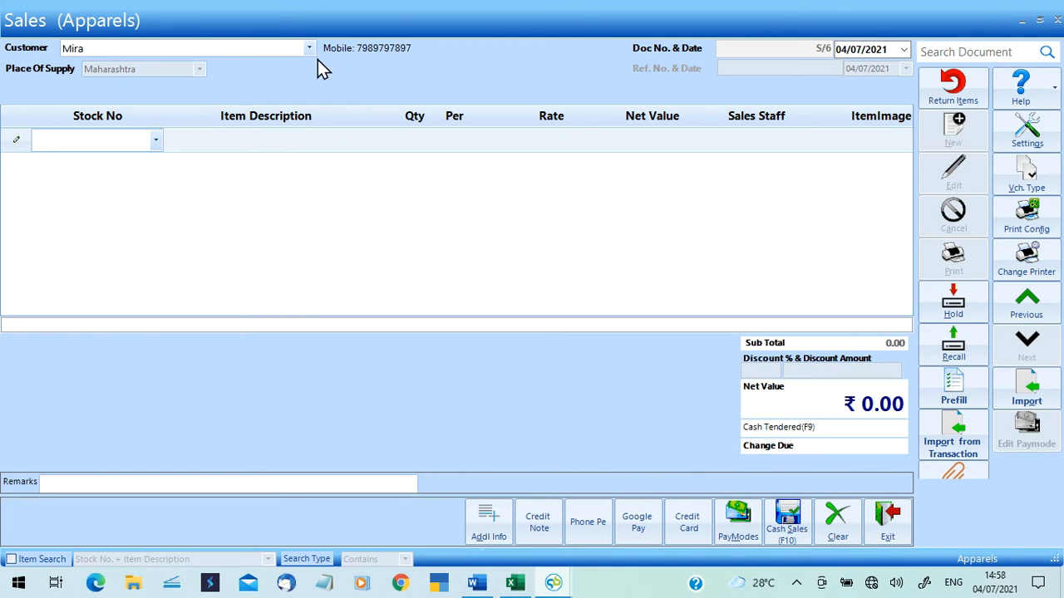
# Clear the Customer field on bill S/6, leaving no customer selected.
pyautogui.click(285, 48)
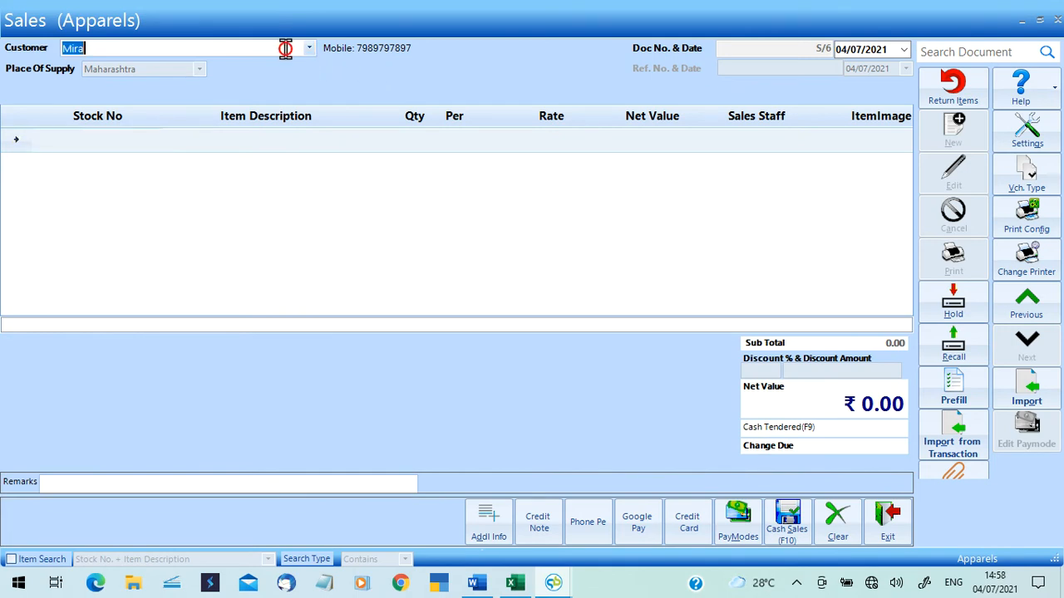
pyautogui.press('BackSpace')
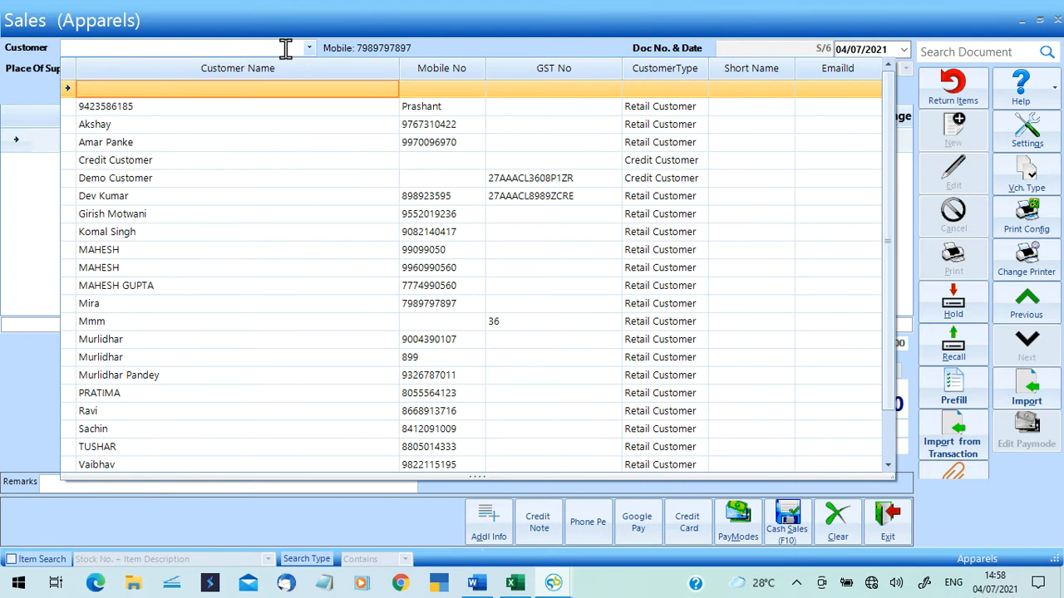
pyautogui.write('mi')
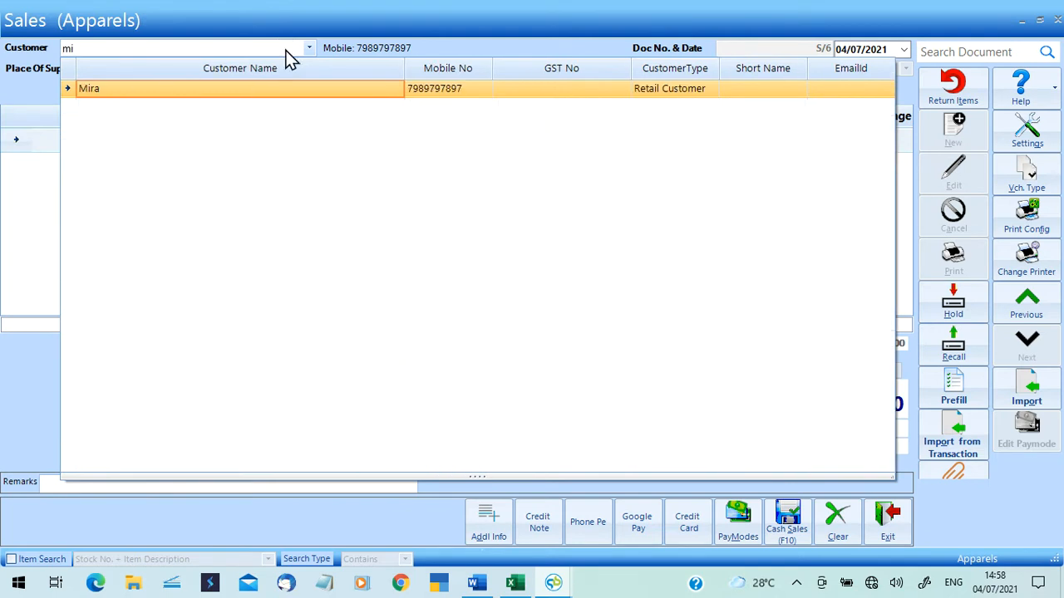
pyautogui.press('Return')
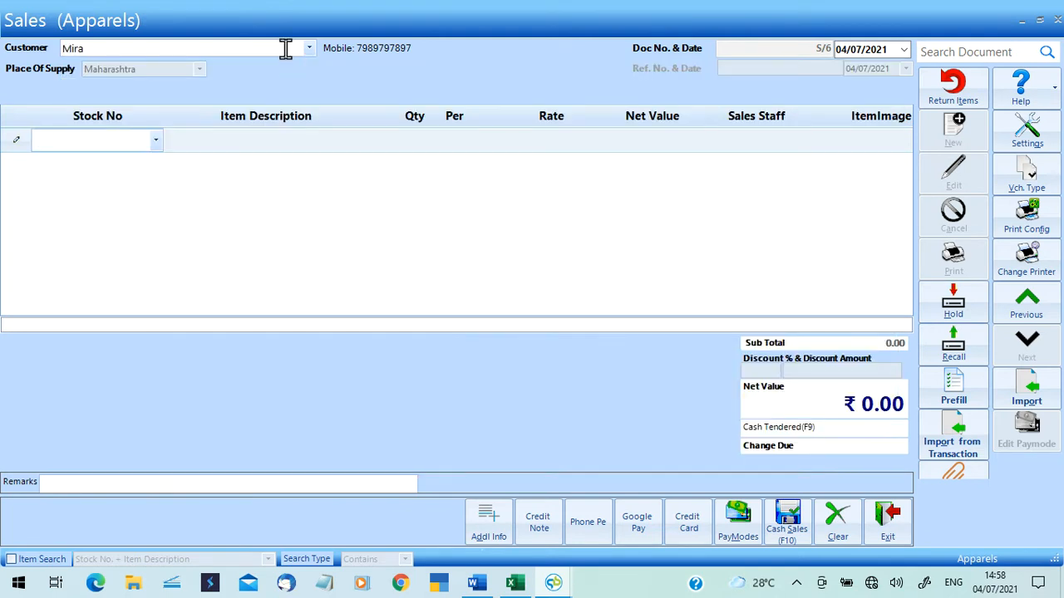
pyautogui.click(285, 48)
pyautogui.press('BackSpace')
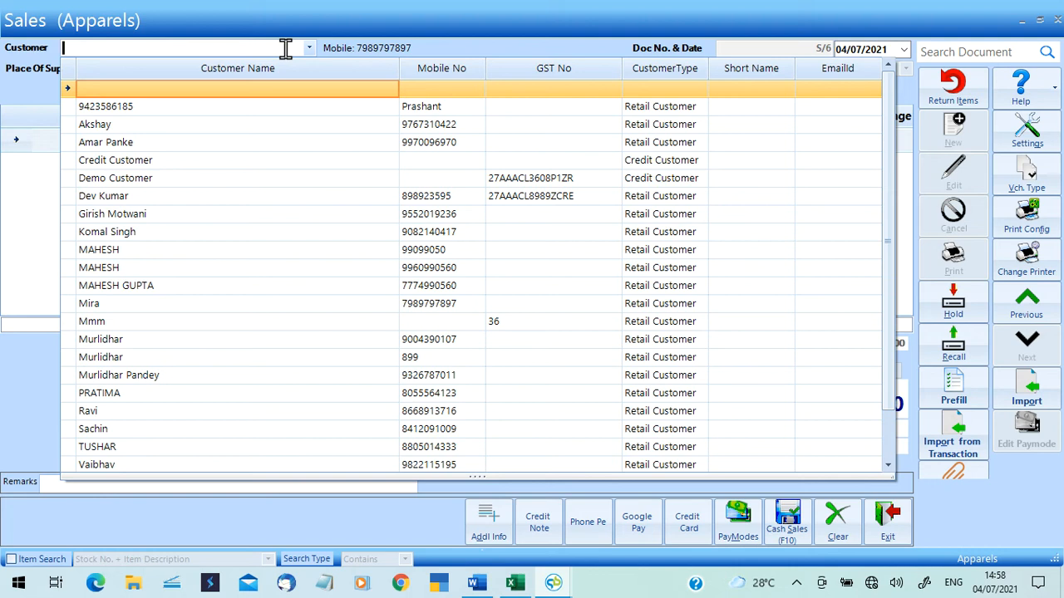
pyautogui.click(286, 48)
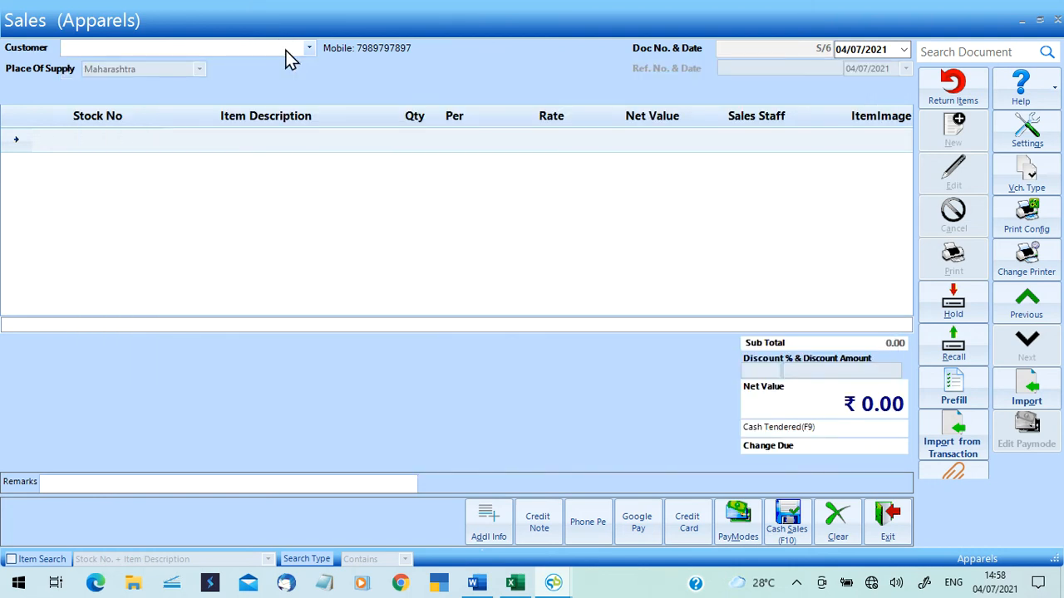
# Save new credit customer 'Sita & Co' with mailing details so it fills bill S/6's Customer field.
pyautogui.press('F3')
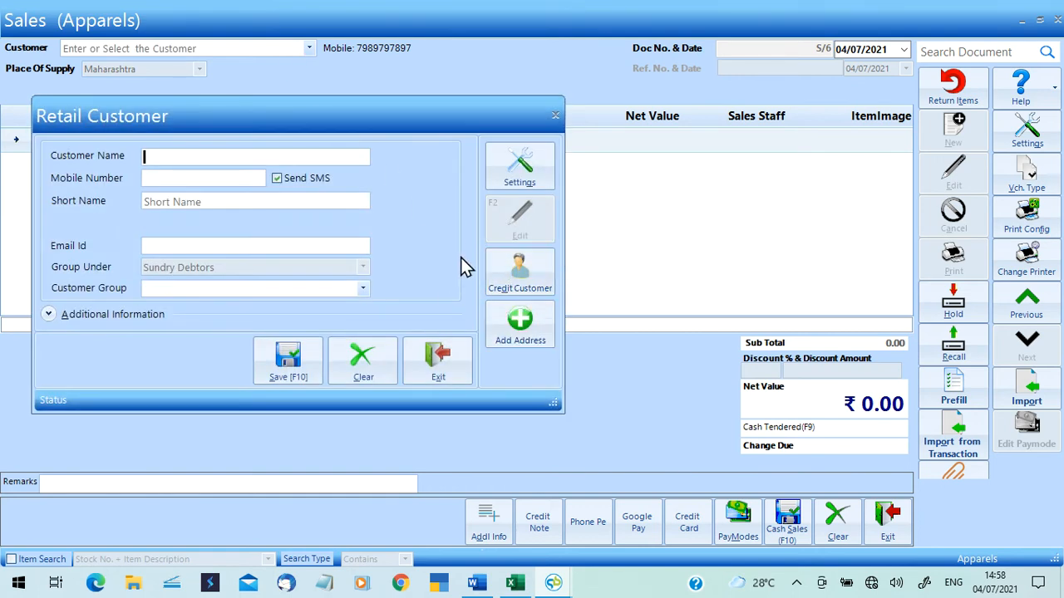
pyautogui.click(526, 279)
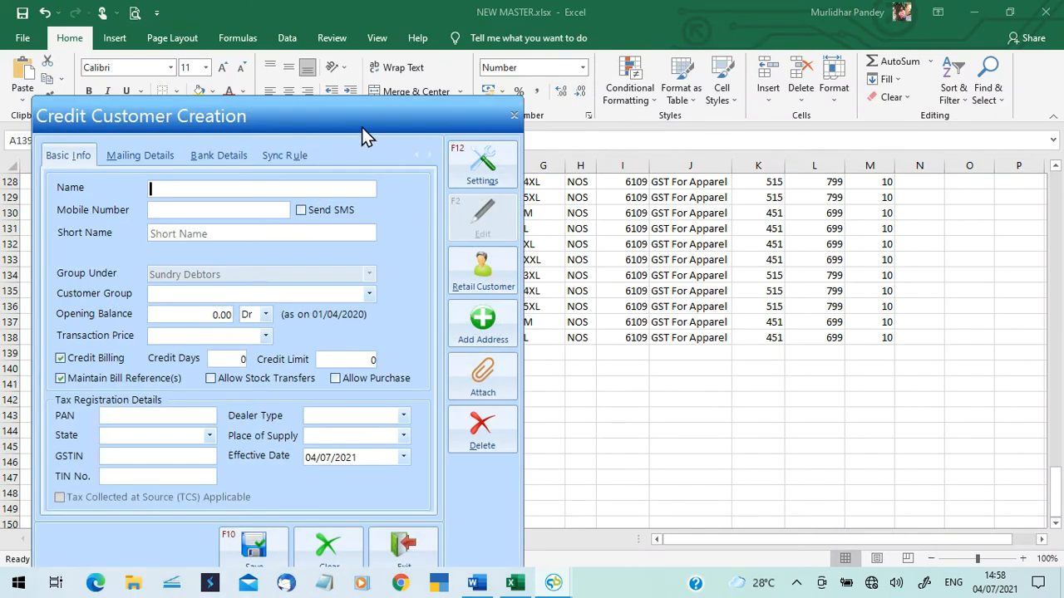
pyautogui.moveTo(360, 124); pyautogui.dragTo(406, 78)
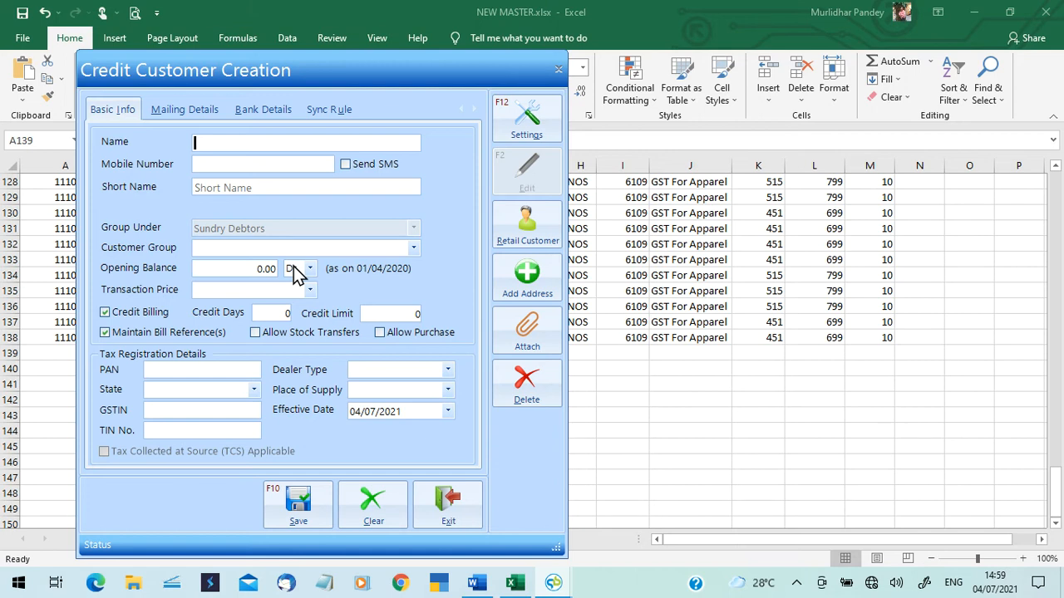
pyautogui.write('Sita')
pyautogui.press('Tab')
pyautogui.write('& Co')
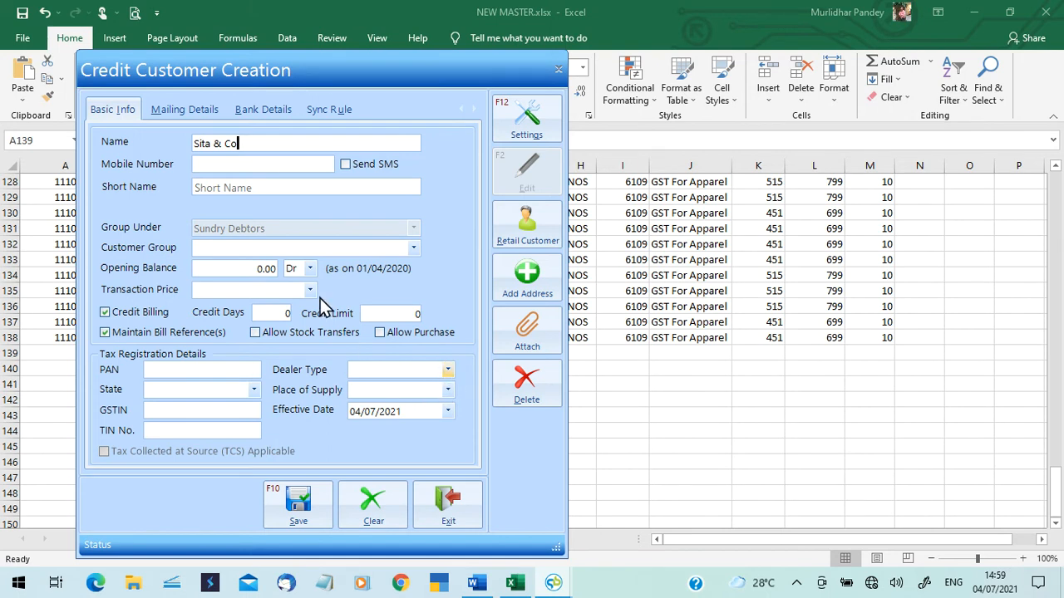
pyautogui.click(195, 115)
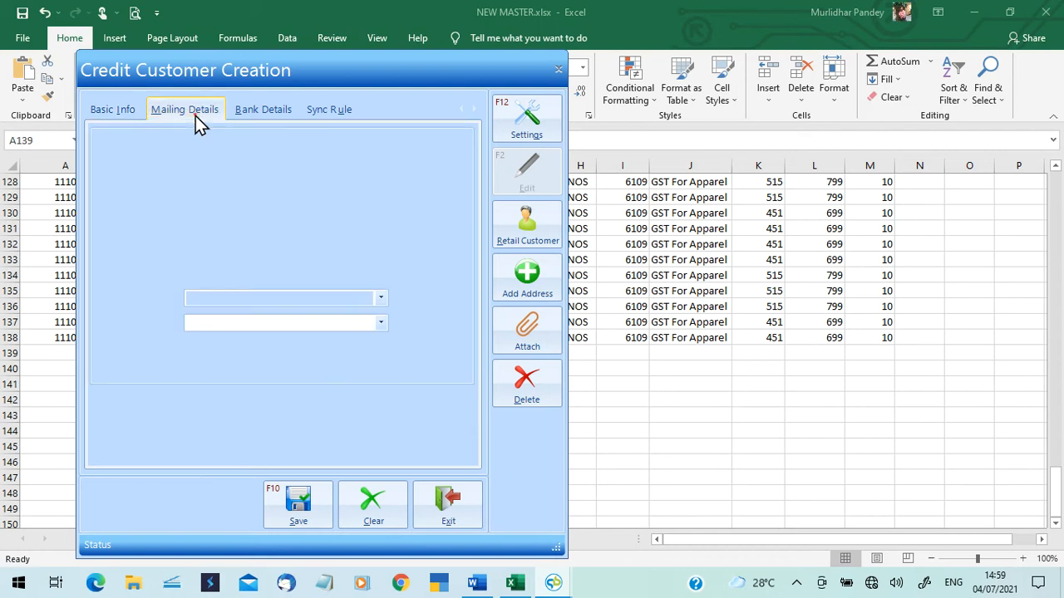
pyautogui.click(298, 511)
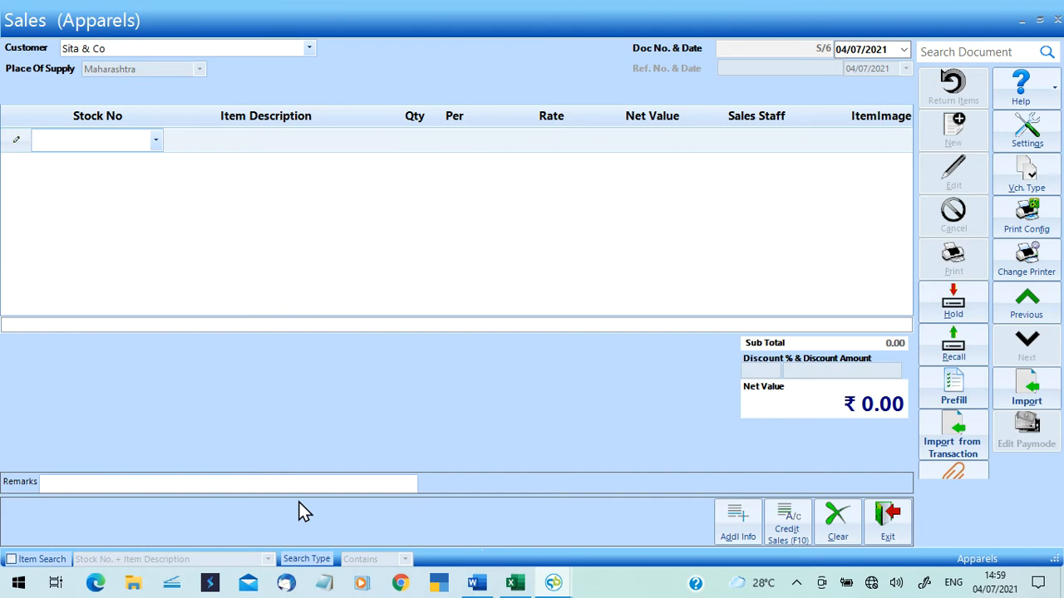
pyautogui.write('89')
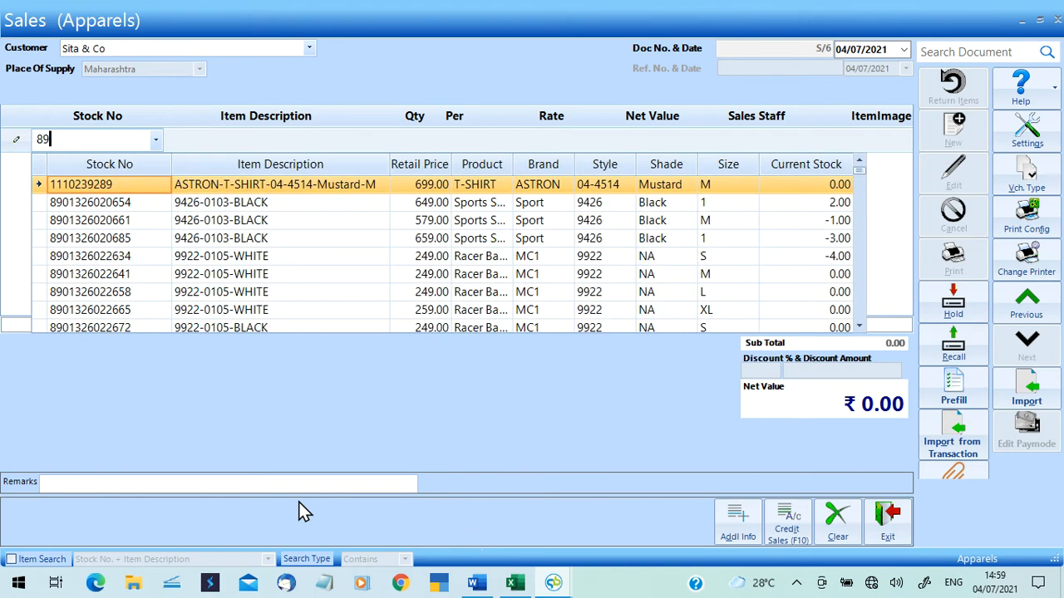
pyautogui.press('Down')
pyautogui.press('Return')
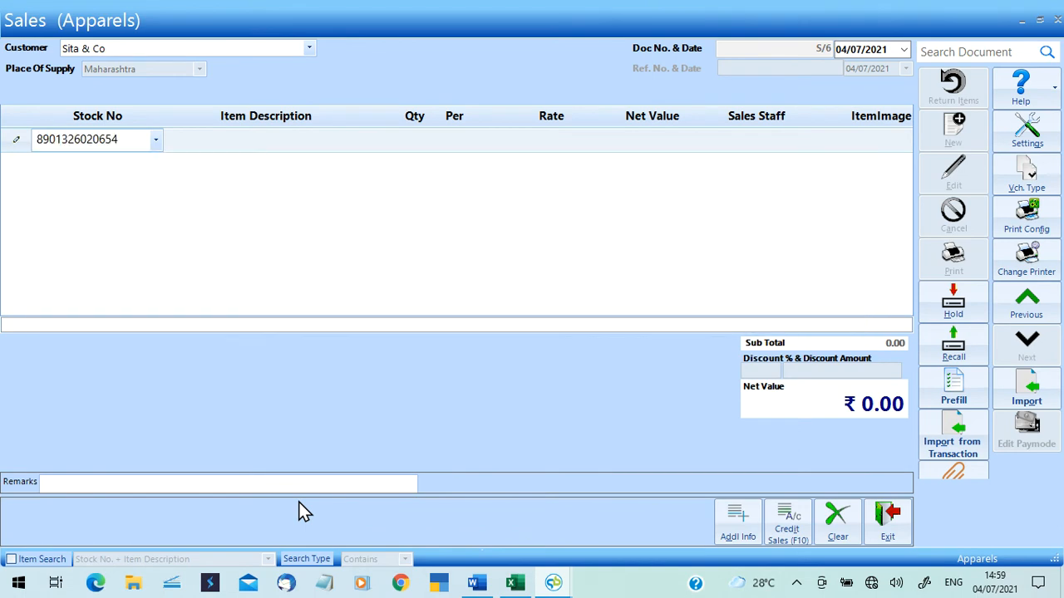
pyautogui.press('Return')
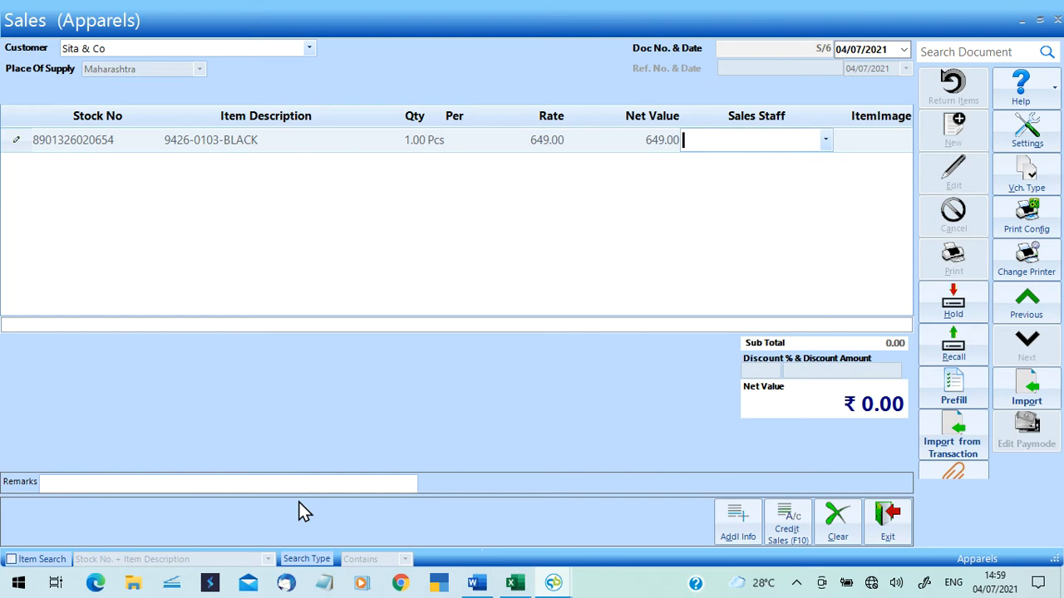
pyautogui.press('Return')
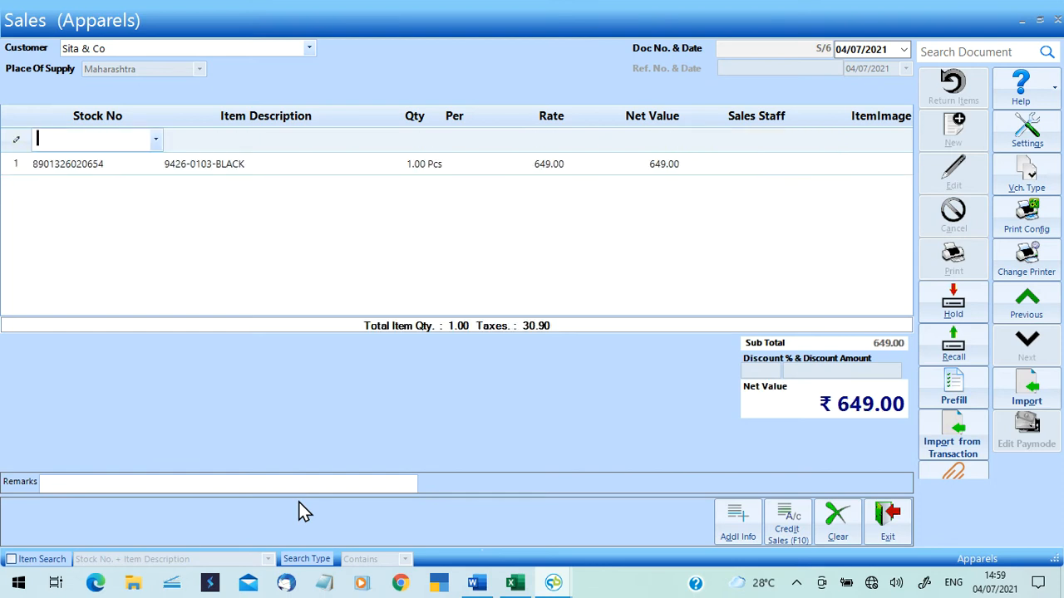
pyautogui.click(737, 163)
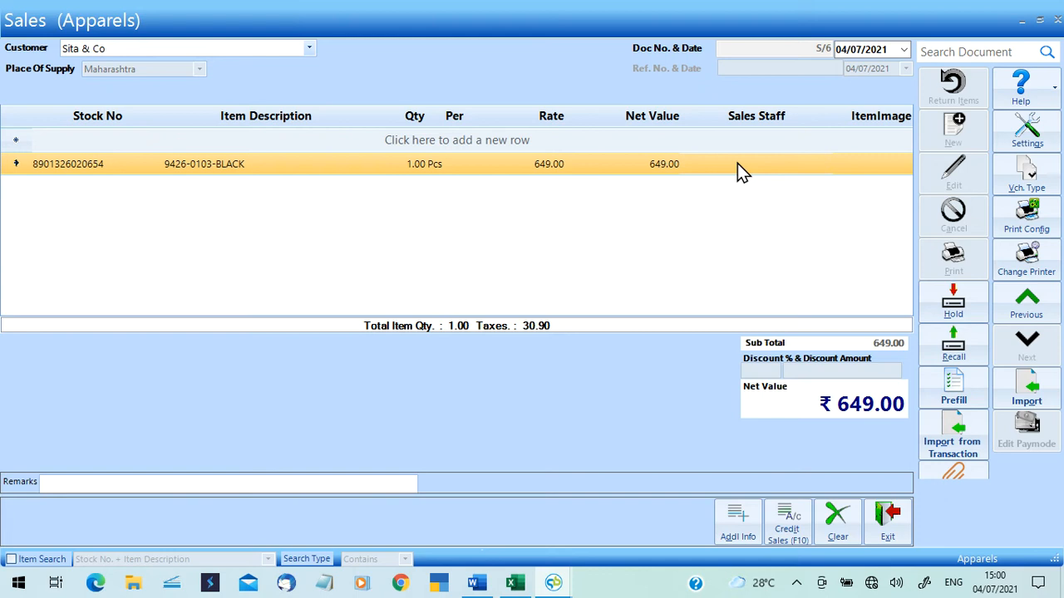
pyautogui.click(799, 535)
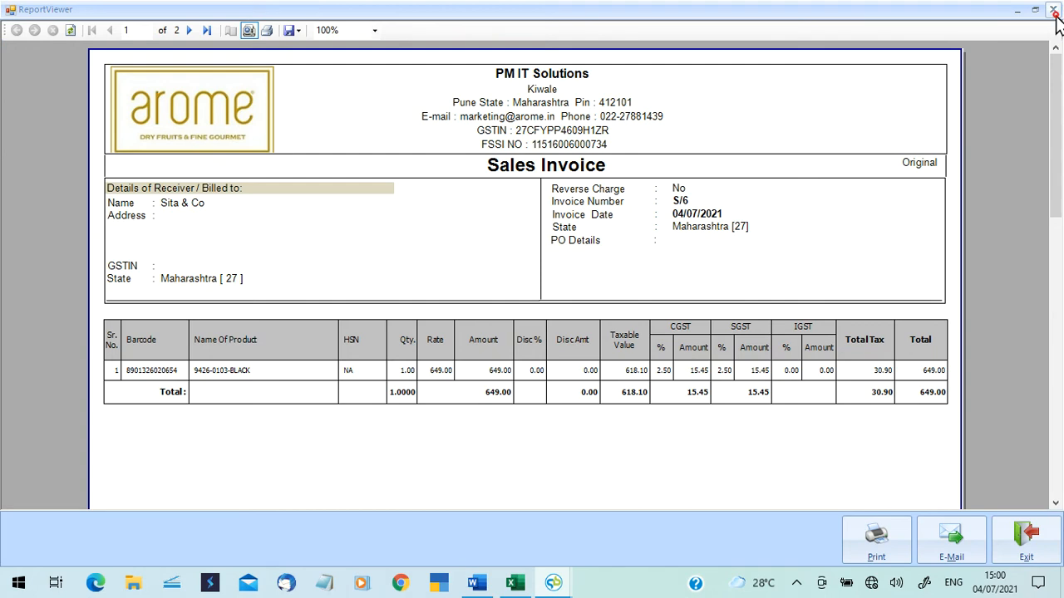
pyautogui.click(1053, 9)
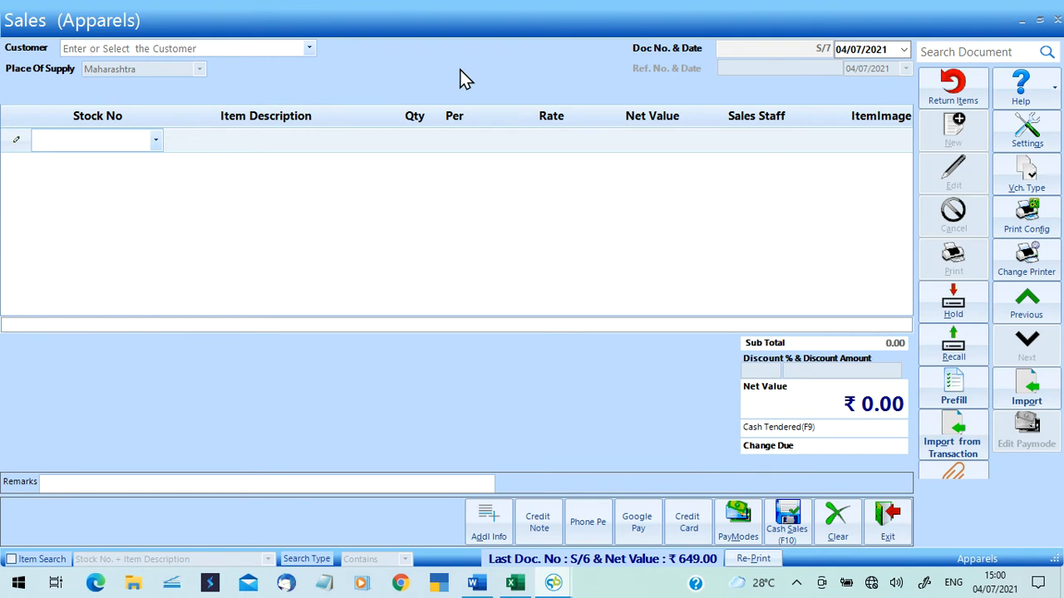
pyautogui.click(309, 49)
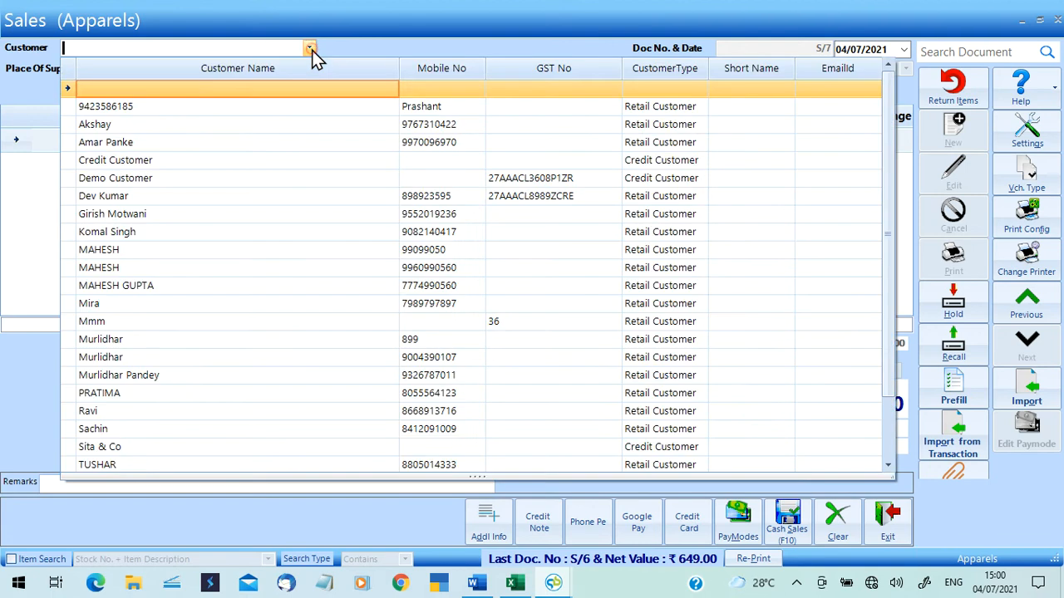
pyautogui.click(314, 357)
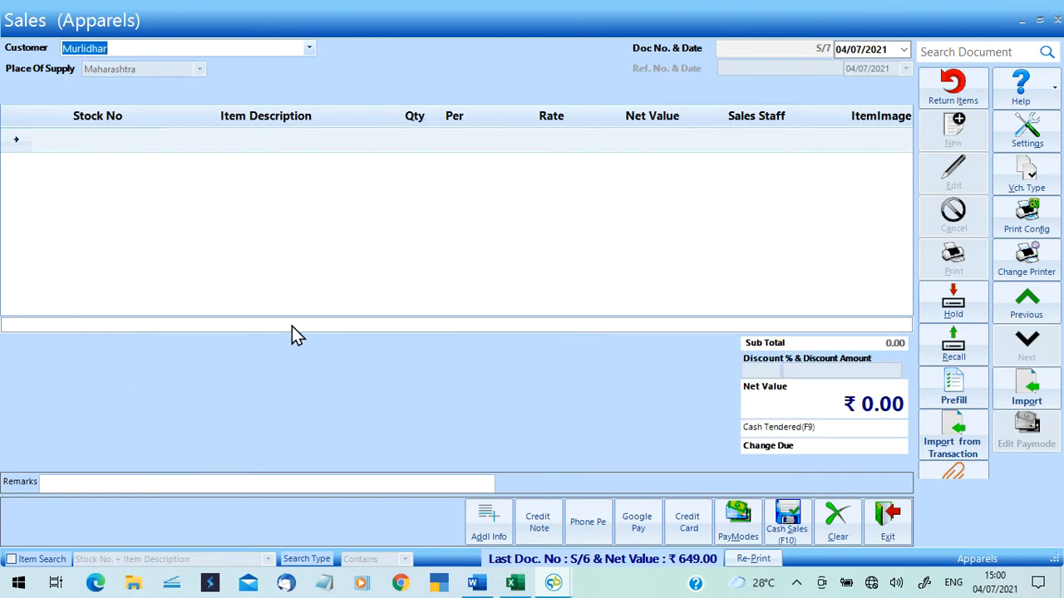
pyautogui.press('Return')
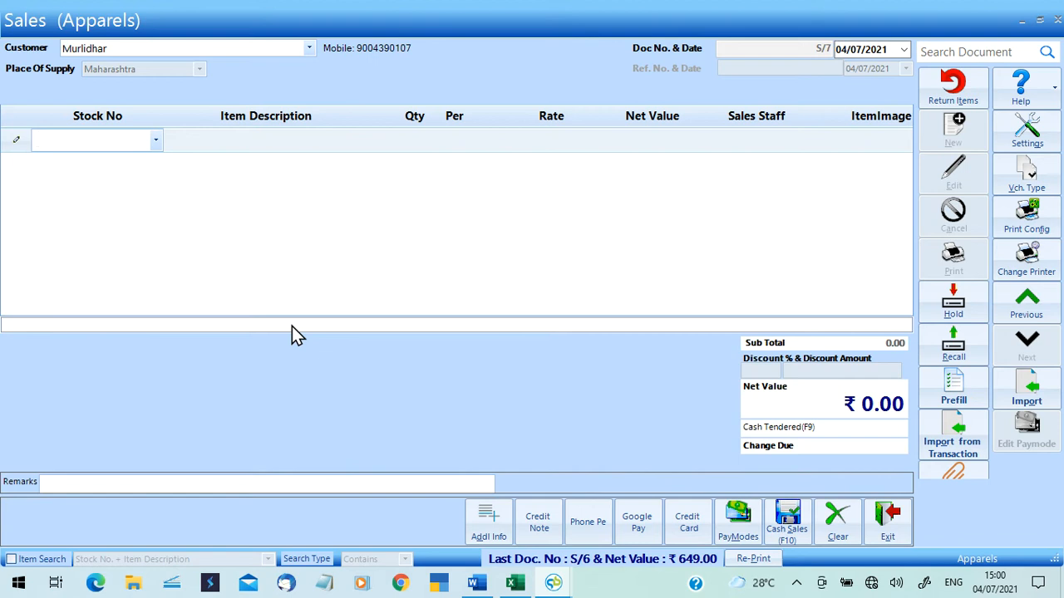
pyautogui.write('89')
pyautogui.press('Down')
pyautogui.press('Down')
pyautogui.press('Down')
pyautogui.press('Down')
pyautogui.press('Down')
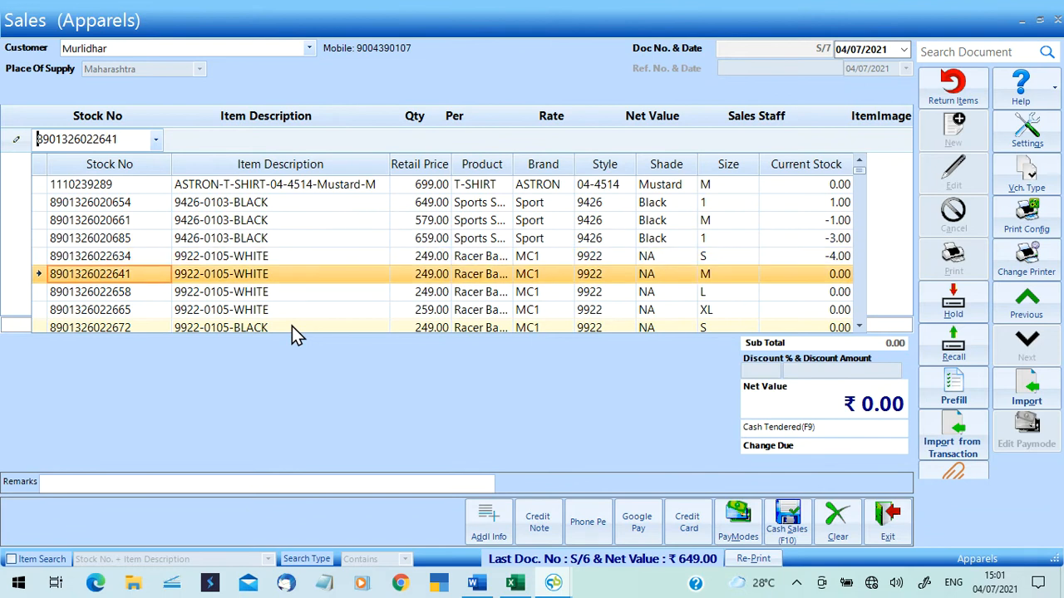
pyautogui.press('Return')
pyautogui.press('Return')
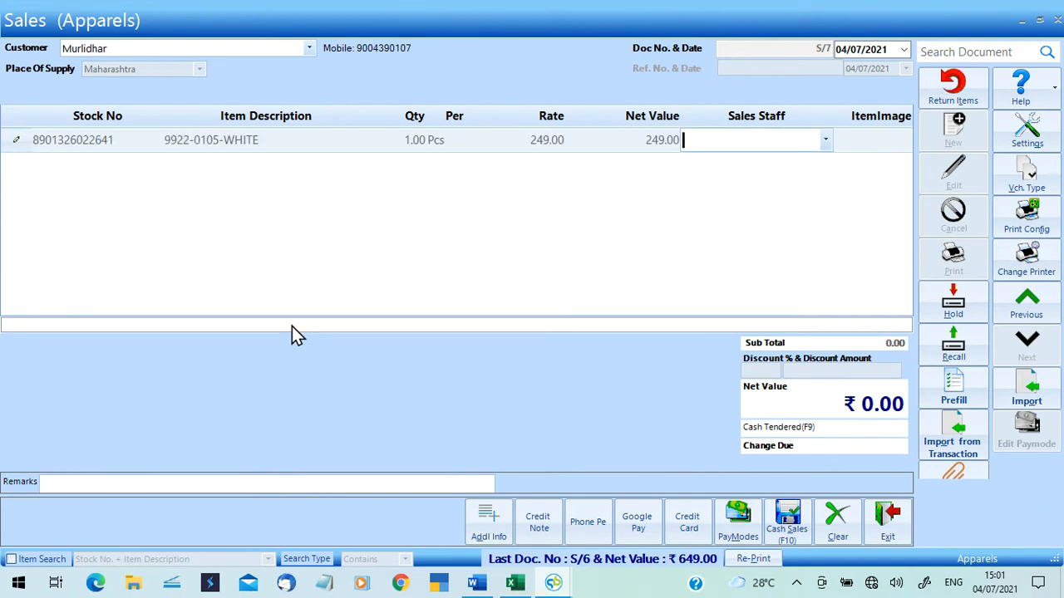
pyautogui.press('Return')
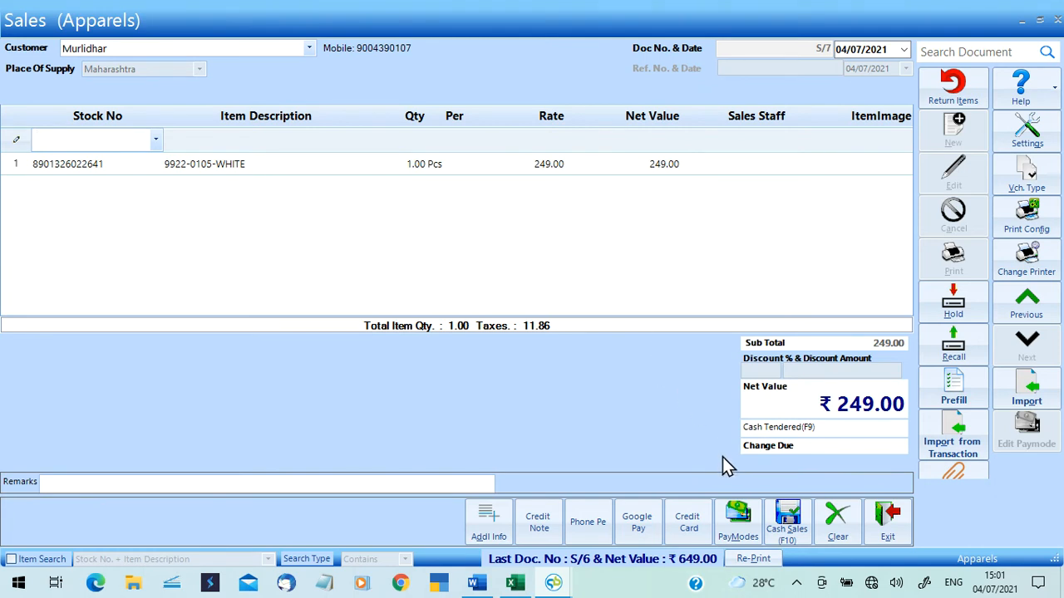
# Pay bill S/7's 249.00 by Google Pay with its reference number, then close the invoice preview.
pyautogui.click(746, 530)
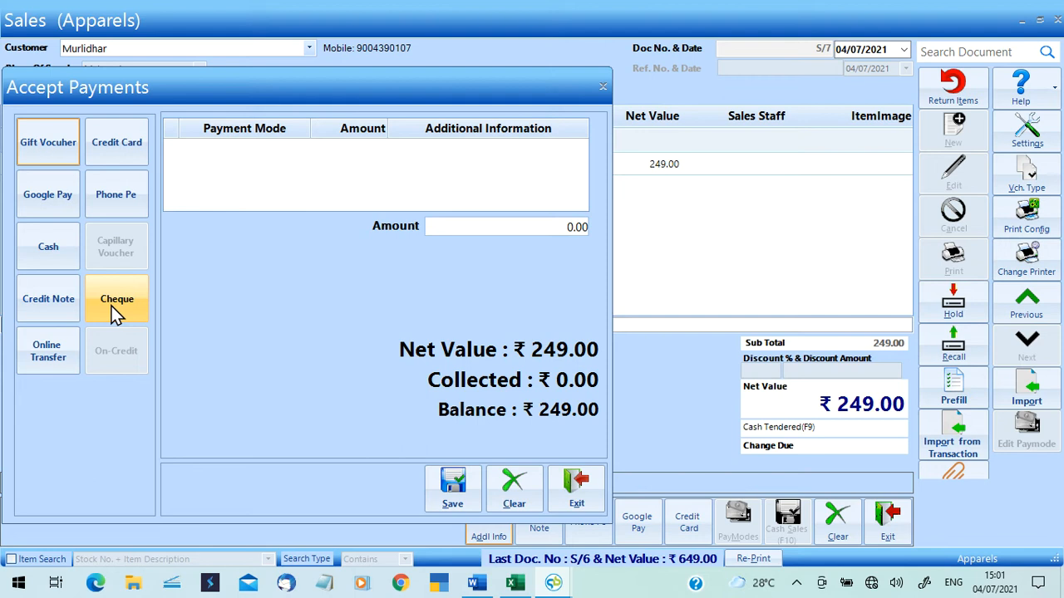
pyautogui.click(48, 211)
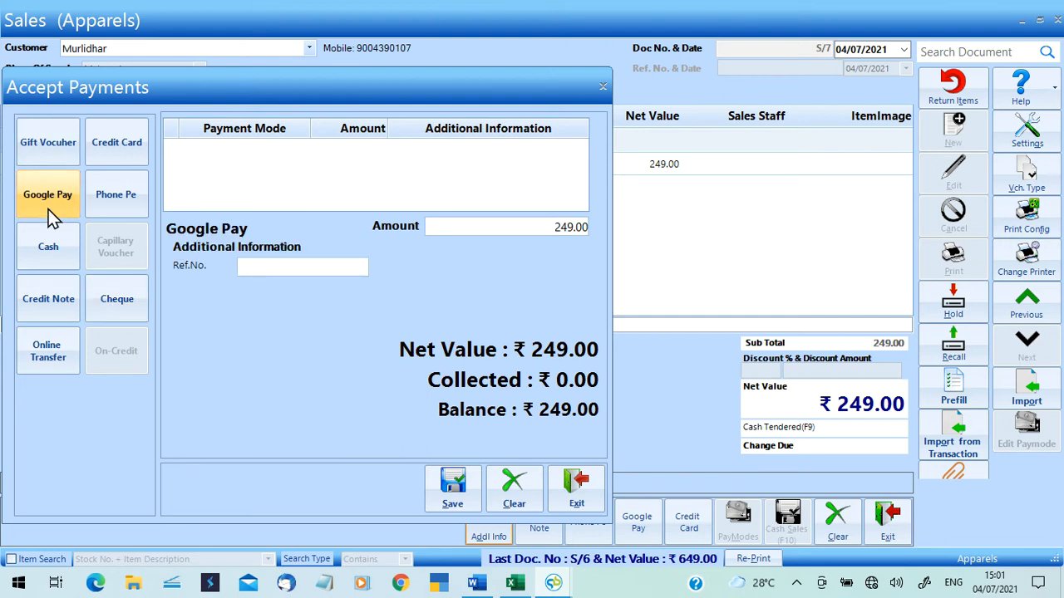
pyautogui.write('9799')
pyautogui.press('Return')
pyautogui.press('Return')
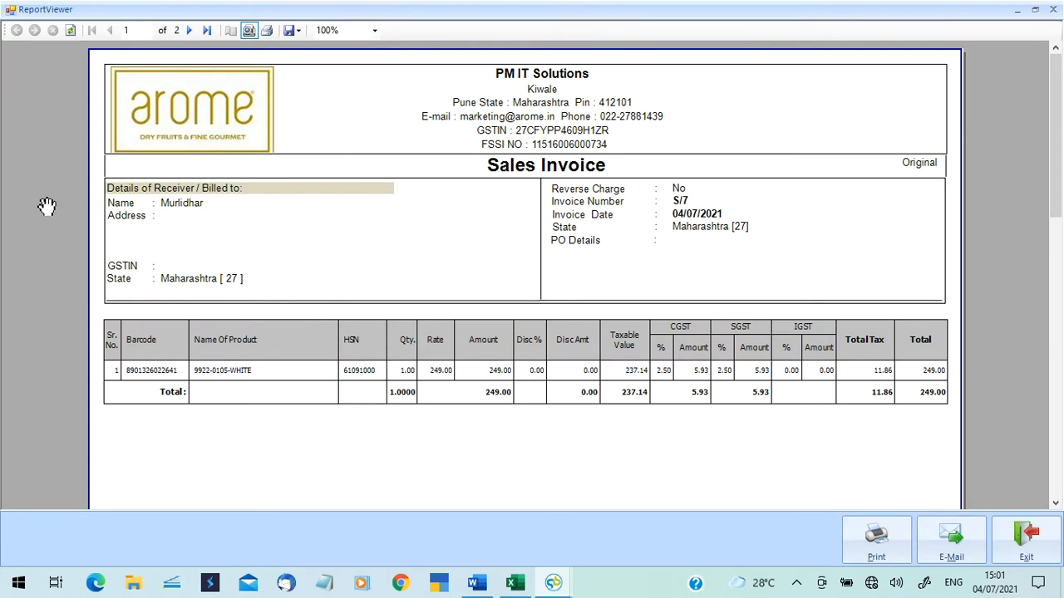
pyautogui.click(1052, 9)
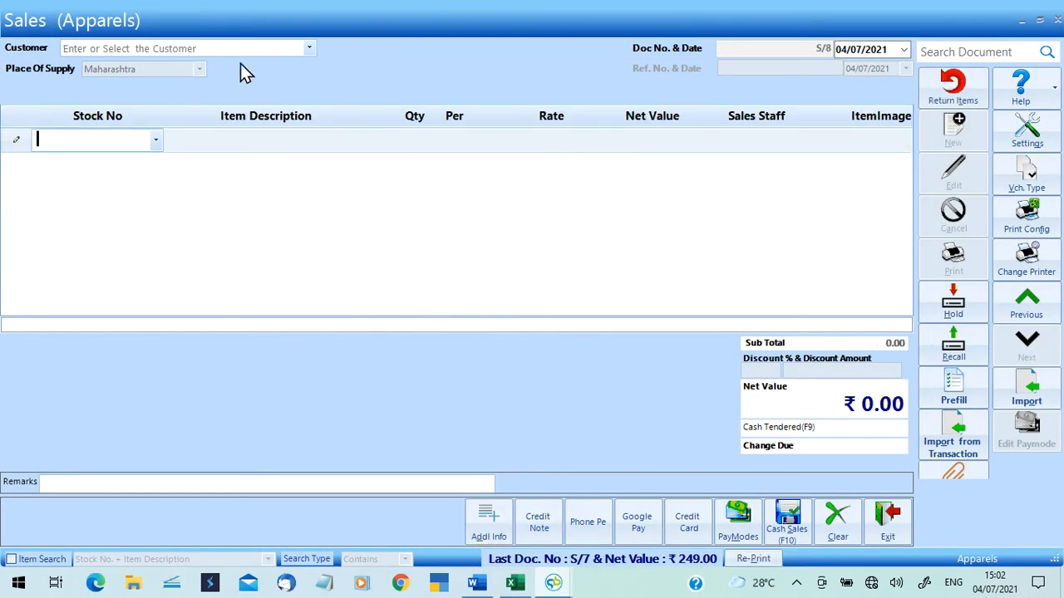
# Choose the customer for new sales bill S/8.
pyautogui.click(308, 48)
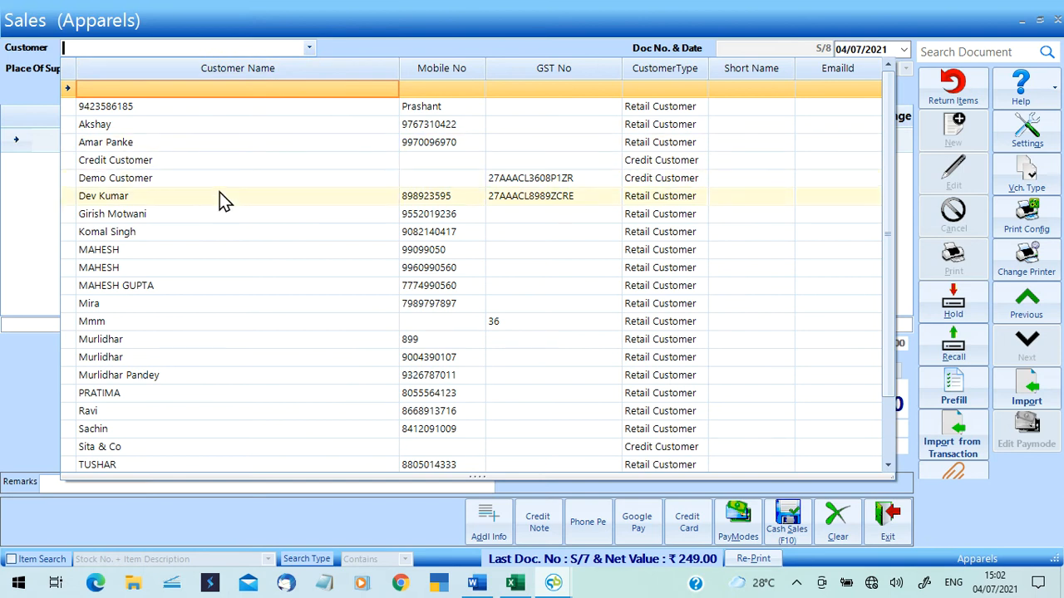
pyautogui.click(219, 196)
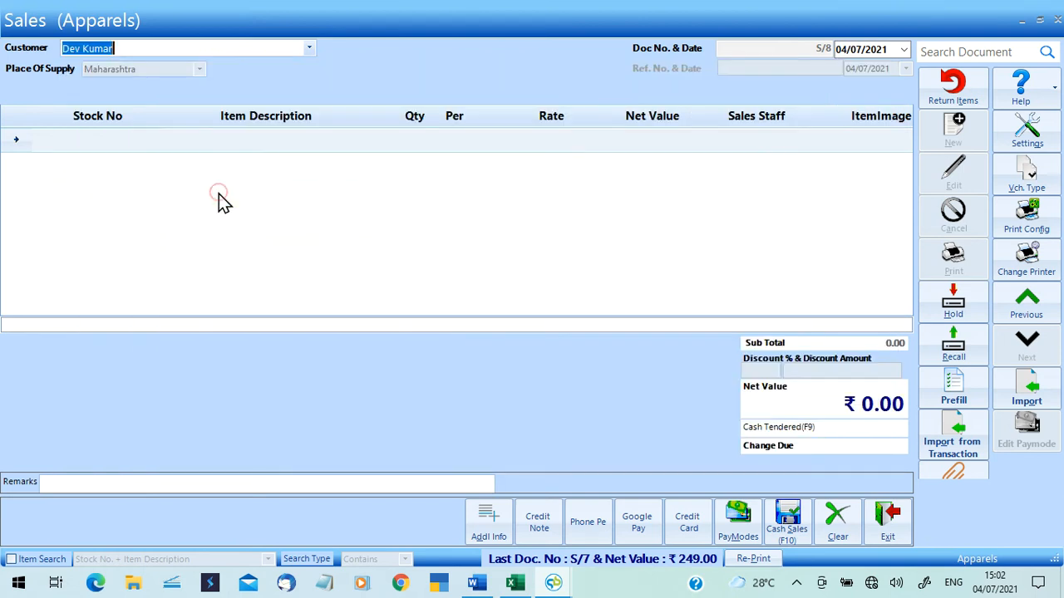
pyautogui.click(306, 51)
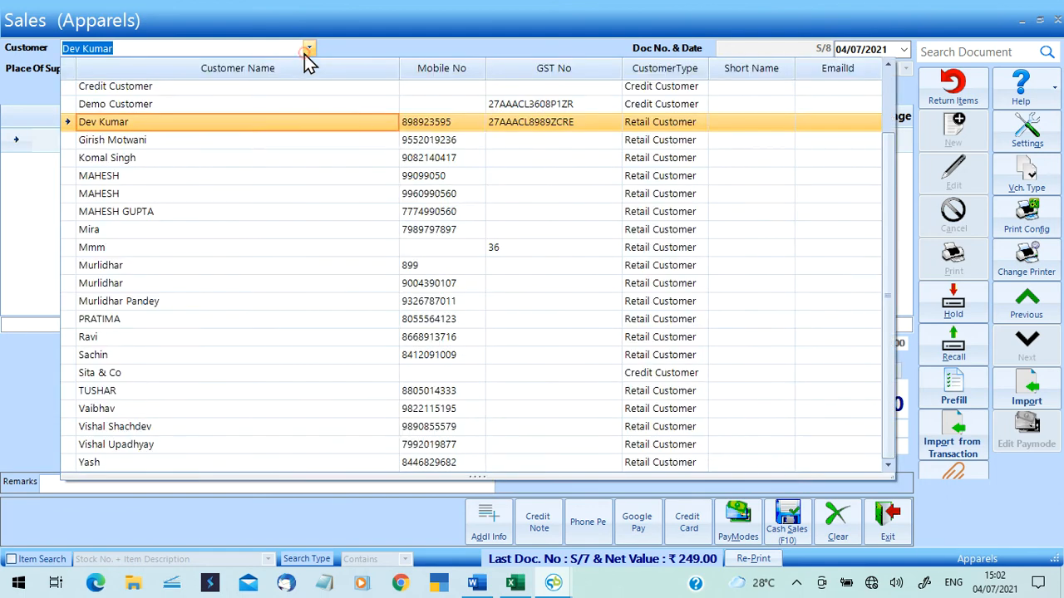
pyautogui.click(197, 326)
pyautogui.press('Return')
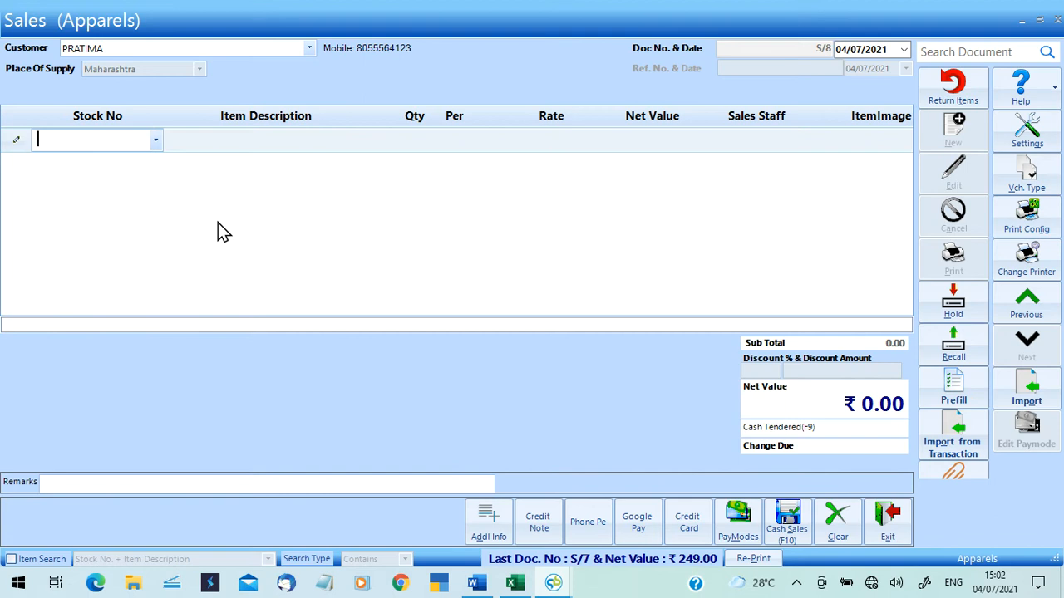
pyautogui.write('89')
pyautogui.press('Down')
pyautogui.press('Down')
pyautogui.press('Down')
pyautogui.press('Down')
pyautogui.press('Down')
pyautogui.press('Down')
pyautogui.press('Down')
pyautogui.press('Down')
pyautogui.press('Down')
pyautogui.press('Down')
pyautogui.press('Down')
pyautogui.press('Down')
pyautogui.press('Down')
pyautogui.press('Down')
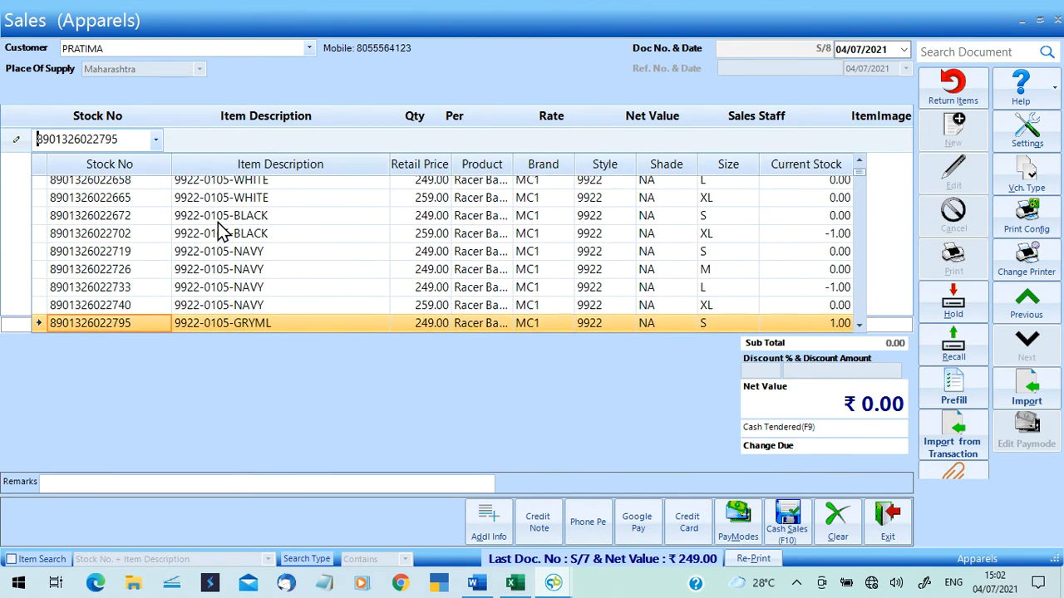
pyautogui.press('Down')
pyautogui.press('Down')
pyautogui.press('Down')
pyautogui.press('Down')
pyautogui.press('Down')
pyautogui.press('Down')
pyautogui.press('Down')
pyautogui.press('Down')
pyautogui.press('Down')
pyautogui.press('Down')
pyautogui.press('Down')
pyautogui.press('Down')
pyautogui.press('Down')
pyautogui.press('Down')
pyautogui.press('Down')
pyautogui.press('Down')
pyautogui.press('Down')
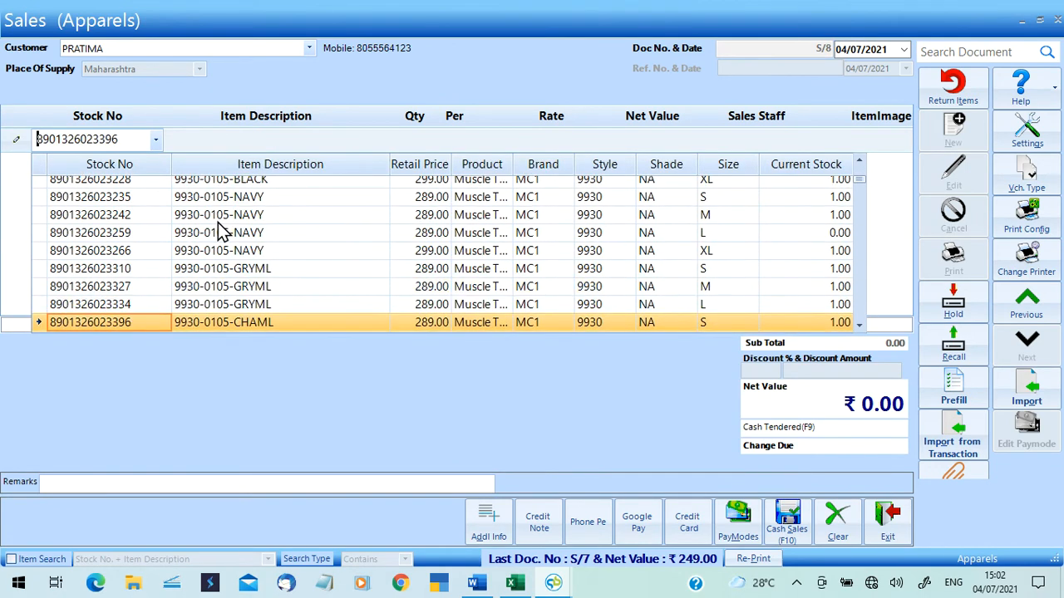
pyautogui.press('Down')
pyautogui.press('Down')
pyautogui.press('Down')
pyautogui.press('Down')
pyautogui.press('Down')
pyautogui.press('Down')
pyautogui.press('Down')
pyautogui.press('Down')
pyautogui.press('Down')
pyautogui.press('Up')
pyautogui.press('Up')
pyautogui.press('Up')
pyautogui.press('Up')
pyautogui.press('Up')
pyautogui.press('Up')
pyautogui.press('Up')
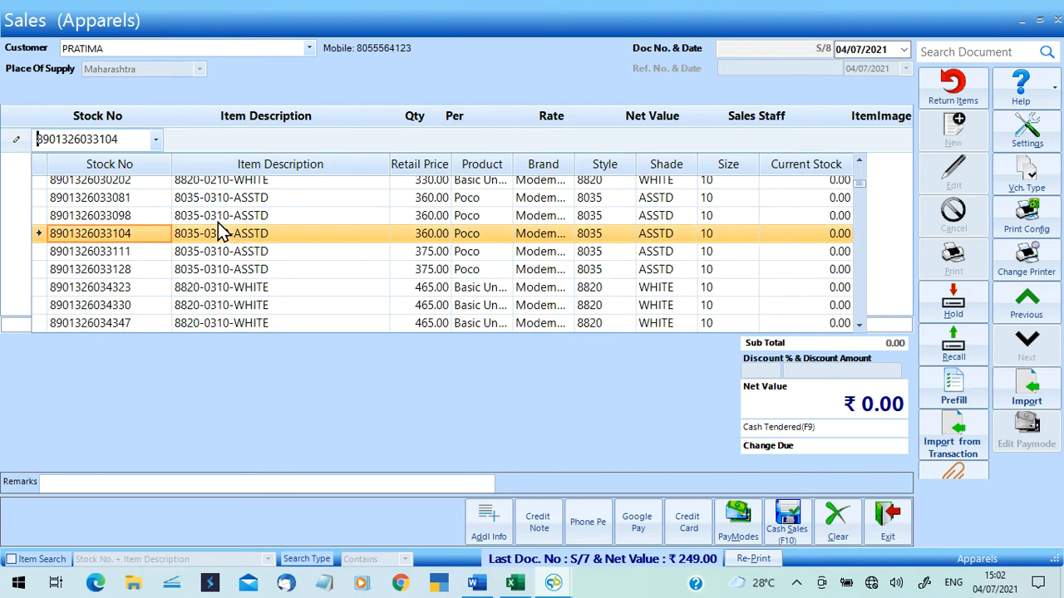
pyautogui.press('Up')
pyautogui.press('Up')
pyautogui.press('Up')
pyautogui.press('Up')
pyautogui.press('Up')
pyautogui.press('Down')
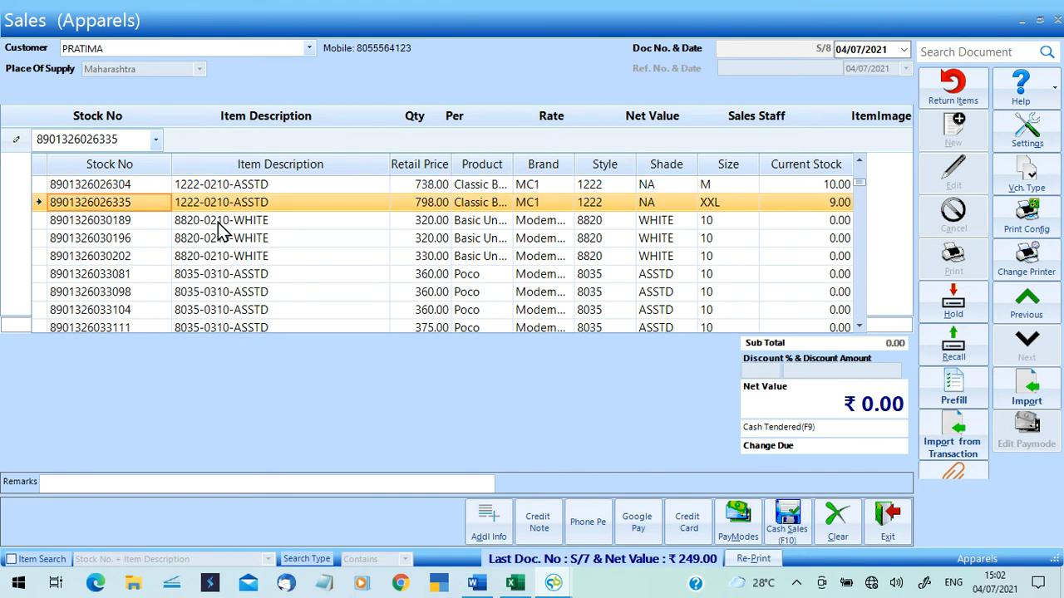
pyautogui.press('Return')
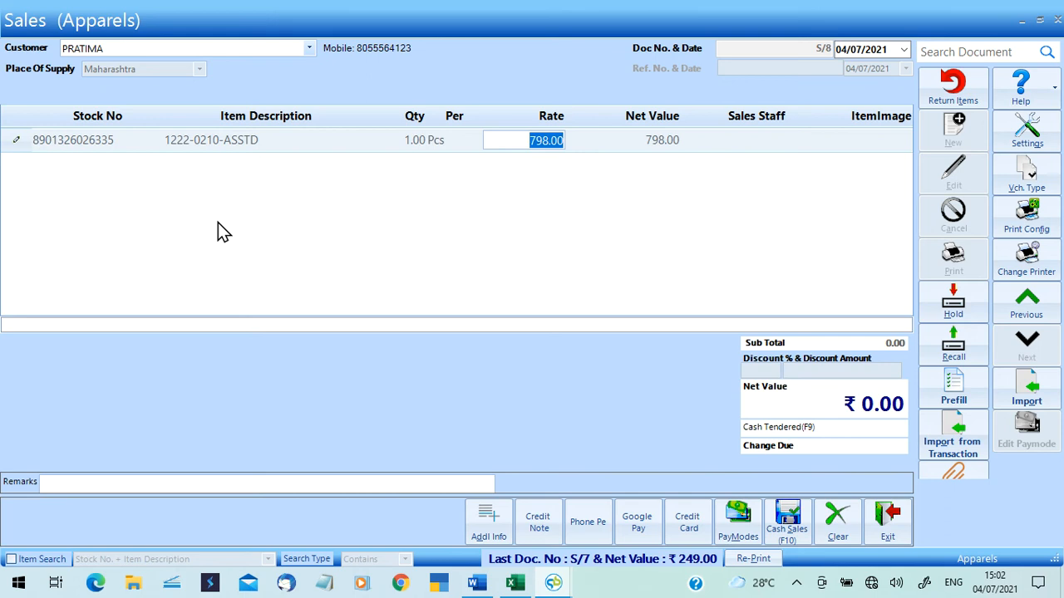
pyautogui.press('Return')
pyautogui.press('Return')
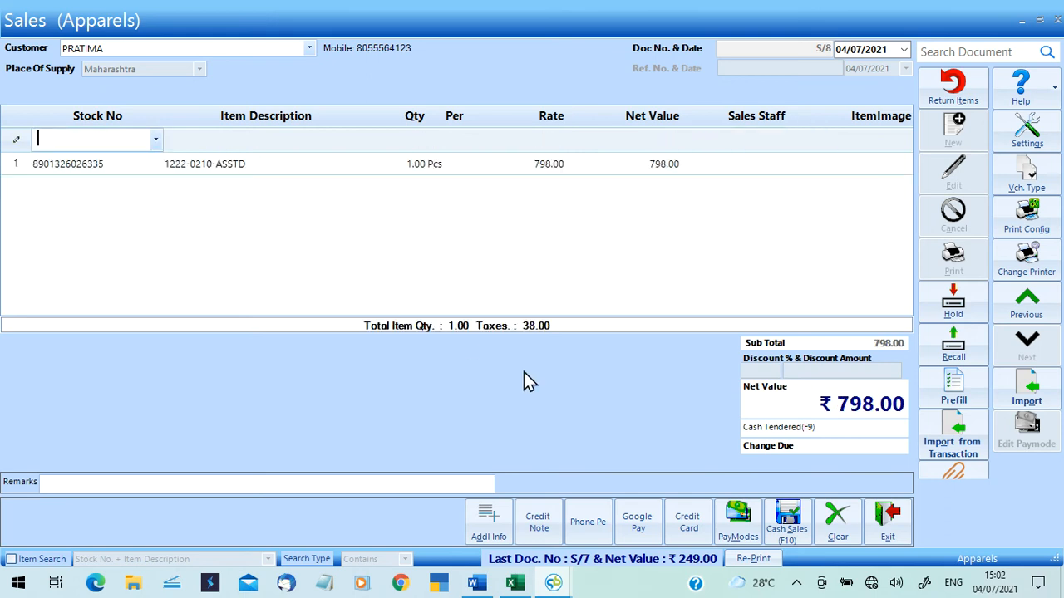
# Record 98 paid in cash and 200 by Google Pay with its reference number.
pyautogui.click(728, 529)
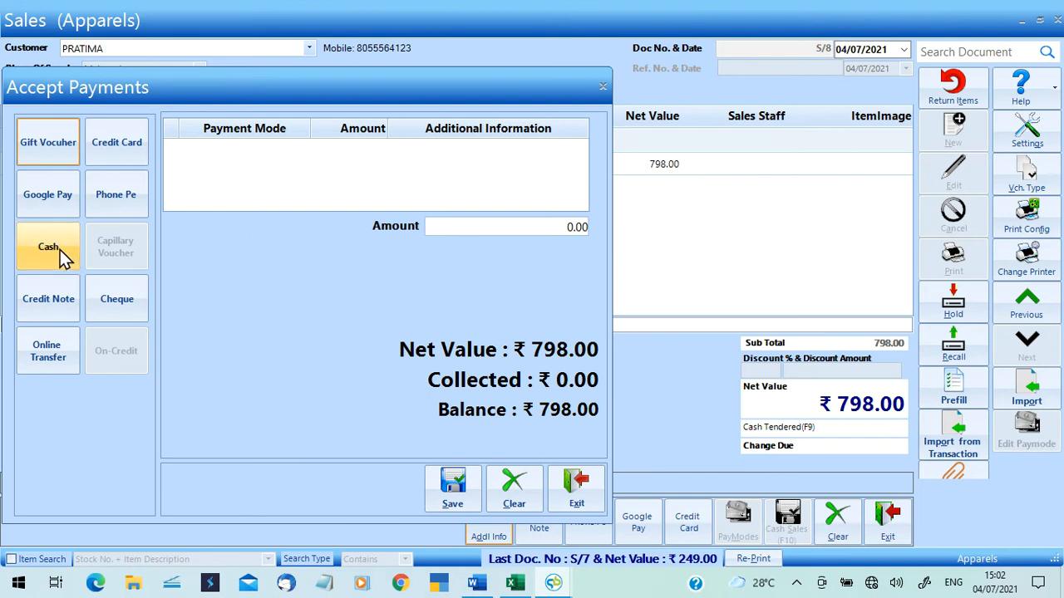
pyautogui.click(60, 250)
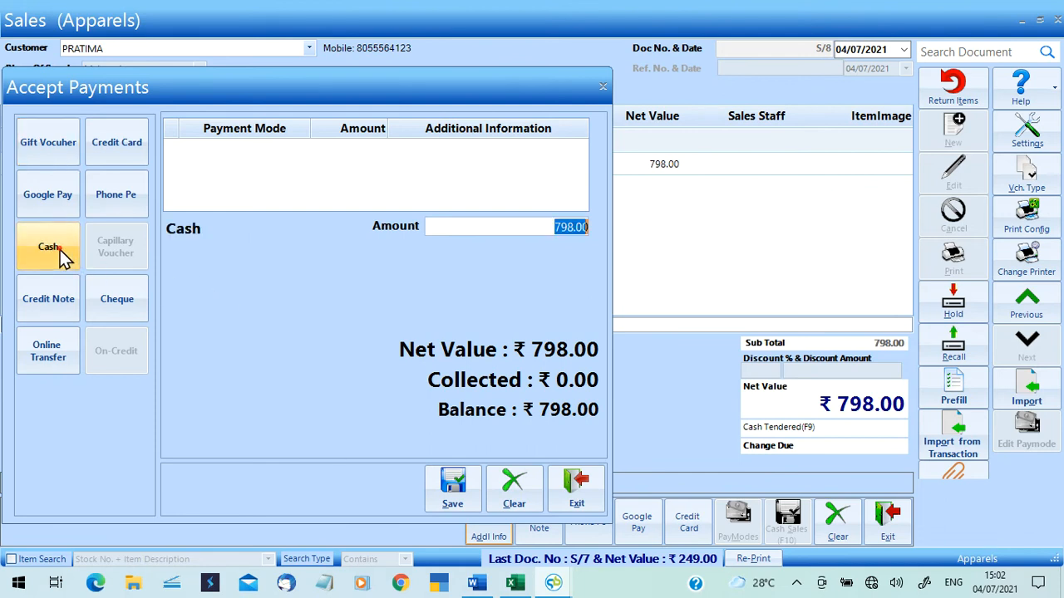
pyautogui.write('98')
pyautogui.press('Return')
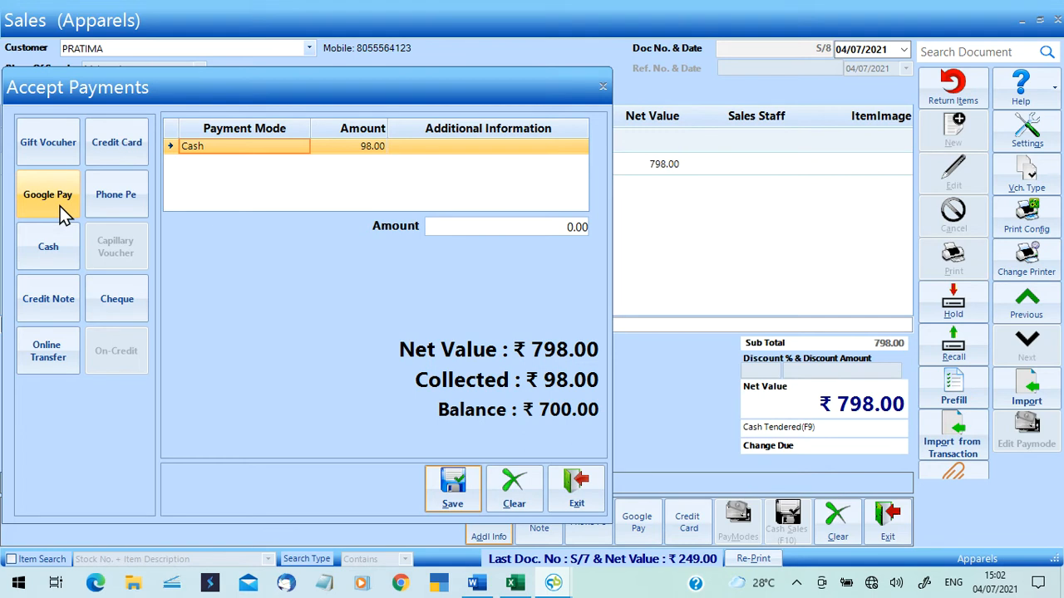
pyautogui.click(60, 206)
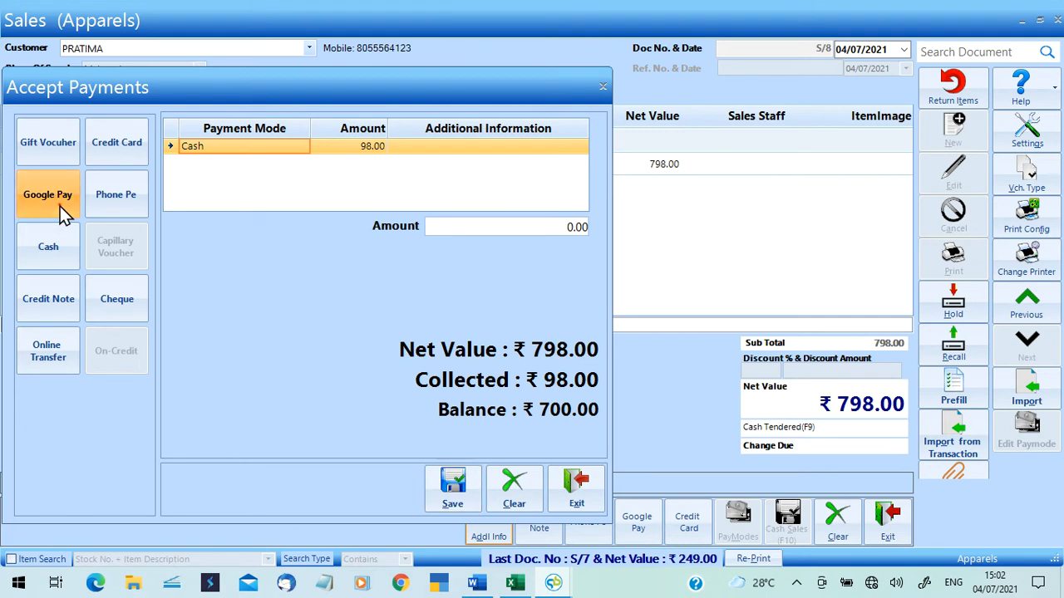
pyautogui.write('89890')
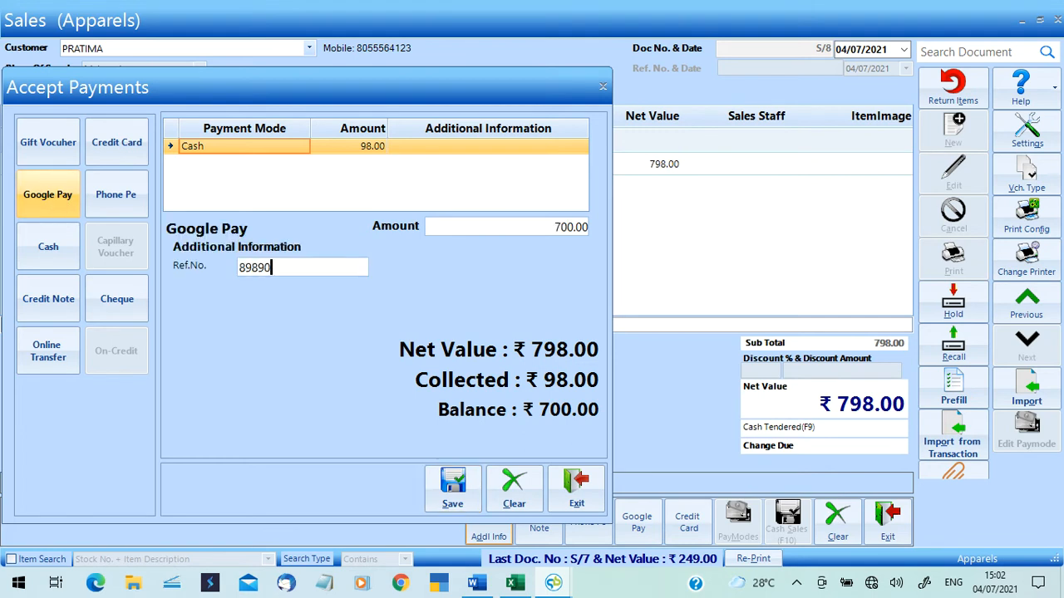
pyautogui.press('Tab')
pyautogui.write('200')
pyautogui.press('Return')
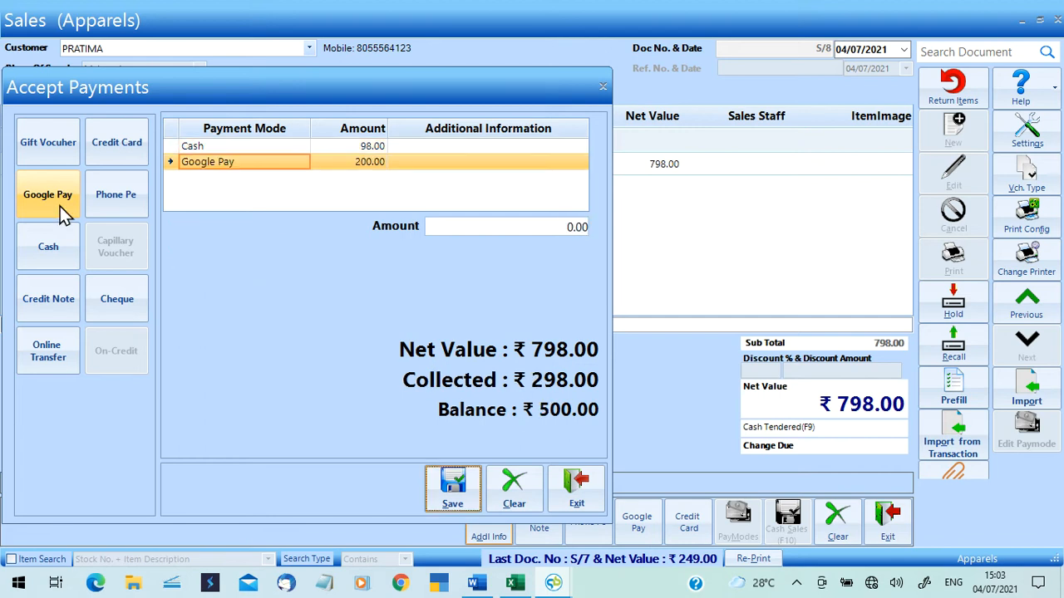
# Add the remaining 500 as a credit card payment with its card details, and save the bill.
pyautogui.click(119, 145)
pyautogui.write('989')
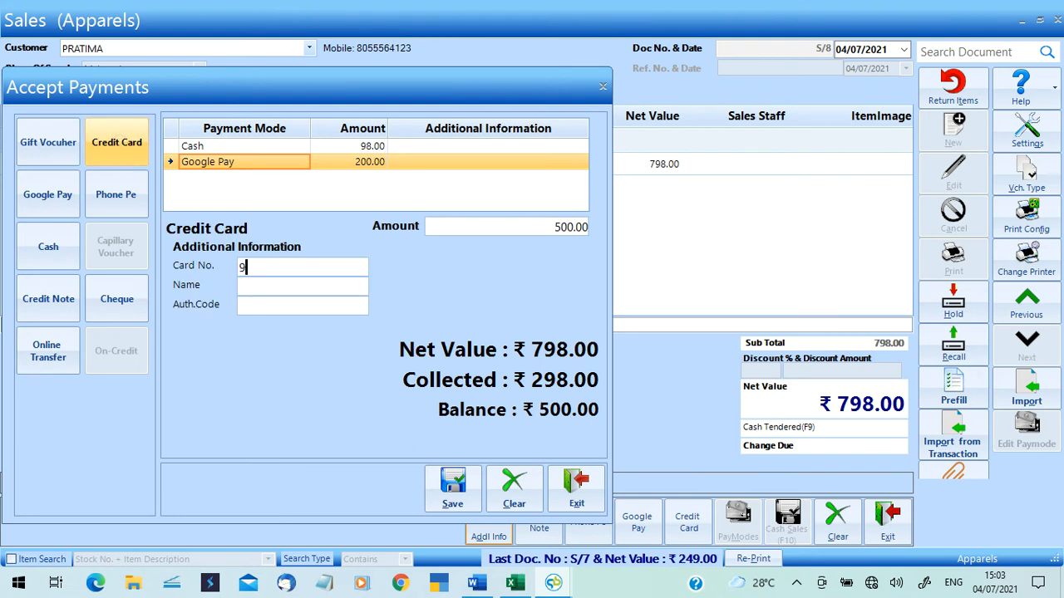
pyautogui.press('Tab')
pyautogui.write('9090')
pyautogui.press('Tab')
pyautogui.write('8')
pyautogui.press('Tab')
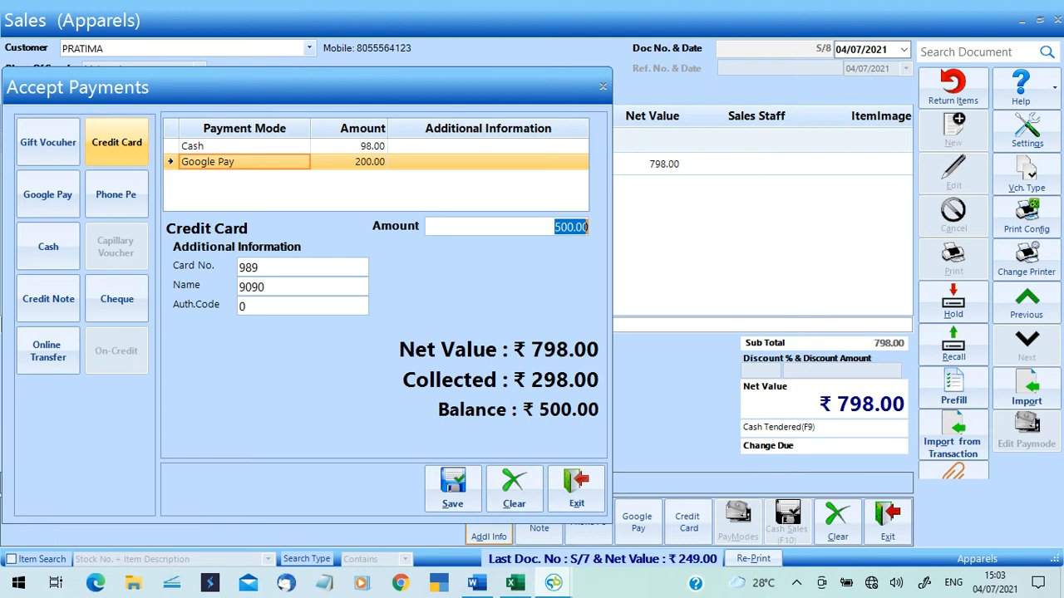
pyautogui.press('Return')
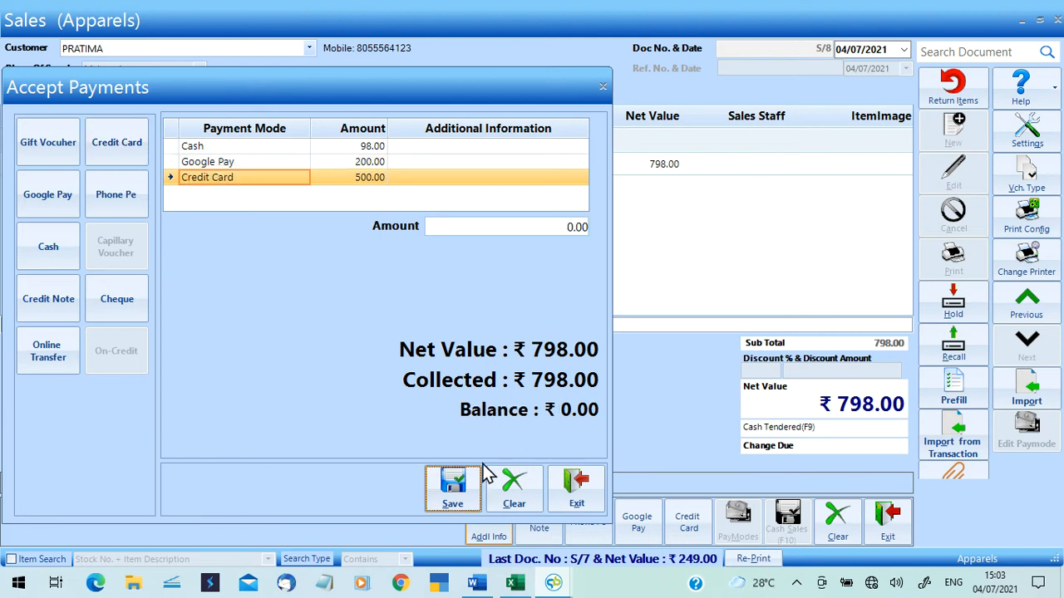
pyautogui.click(472, 490)
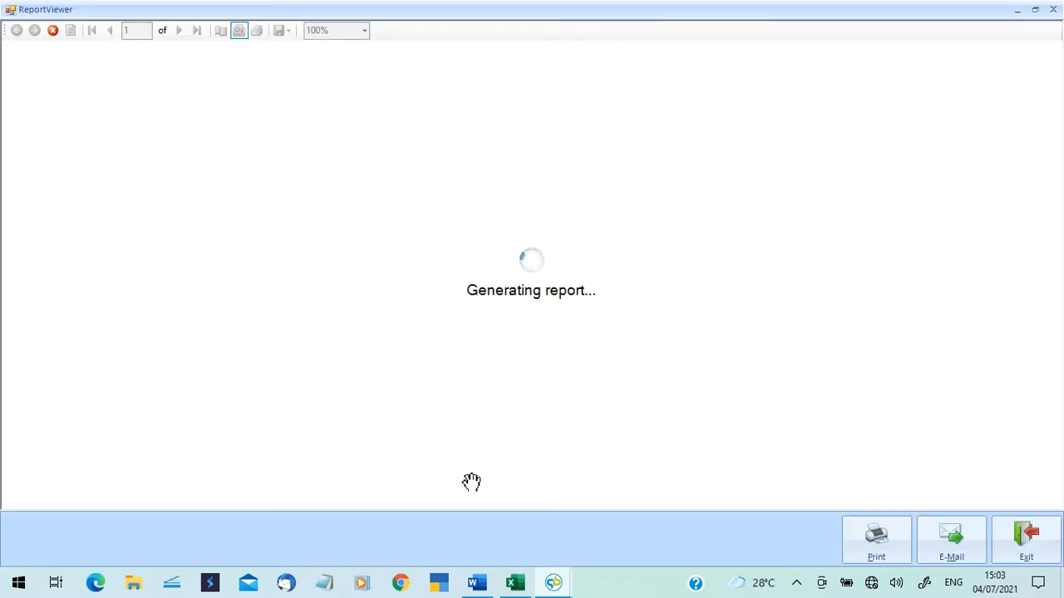
# Close bill S/8's invoice preview to return to an empty sales bill S/9.
pyautogui.click(1052, 9)
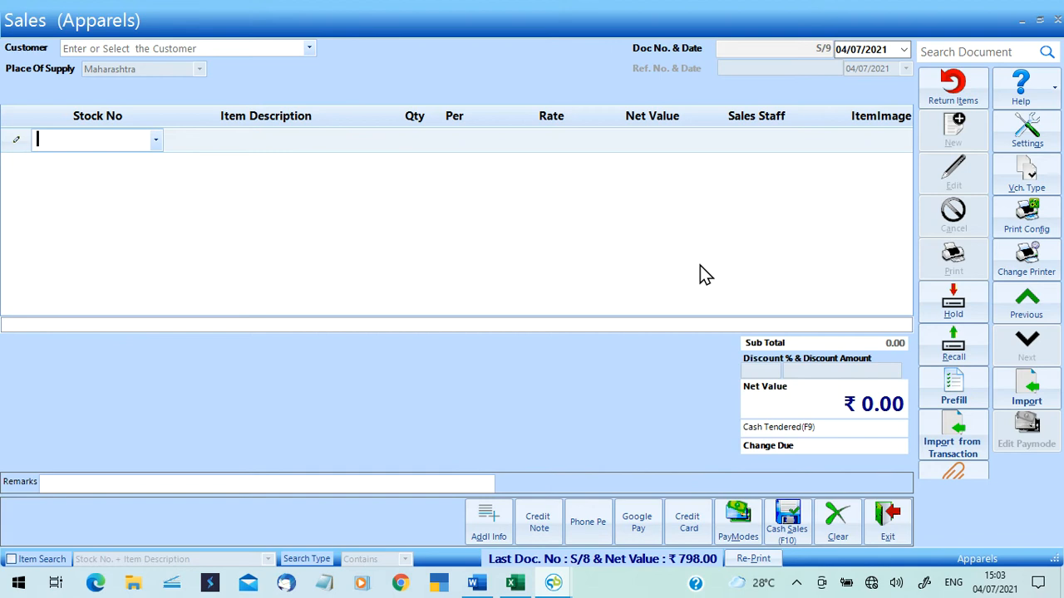
# Close the sales billing window and work through the REPORTS menus toward Account Books > Day Book.
pyautogui.click(1055, 23)
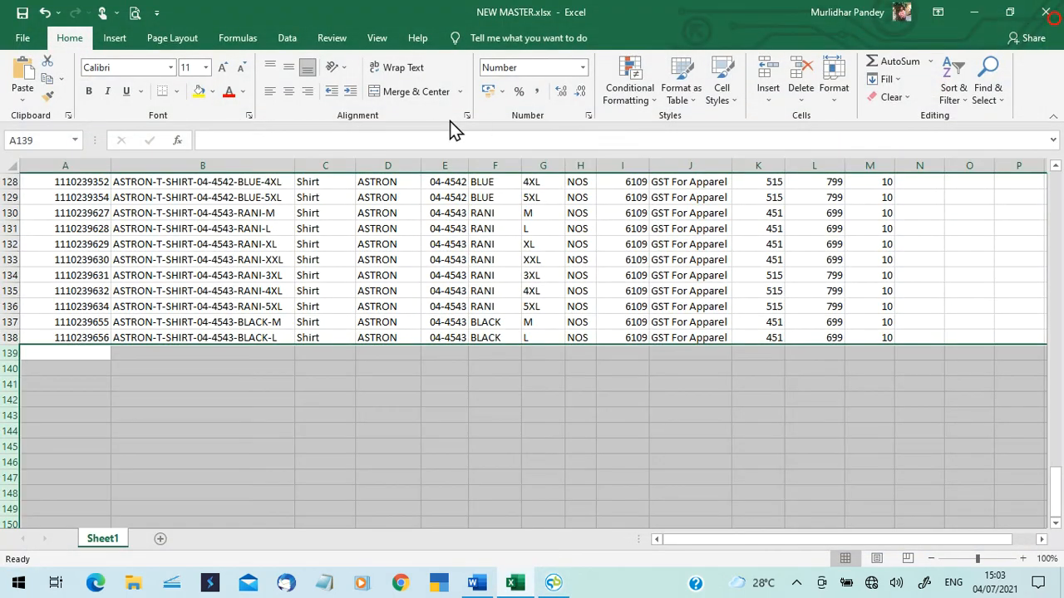
pyautogui.click(552, 582)
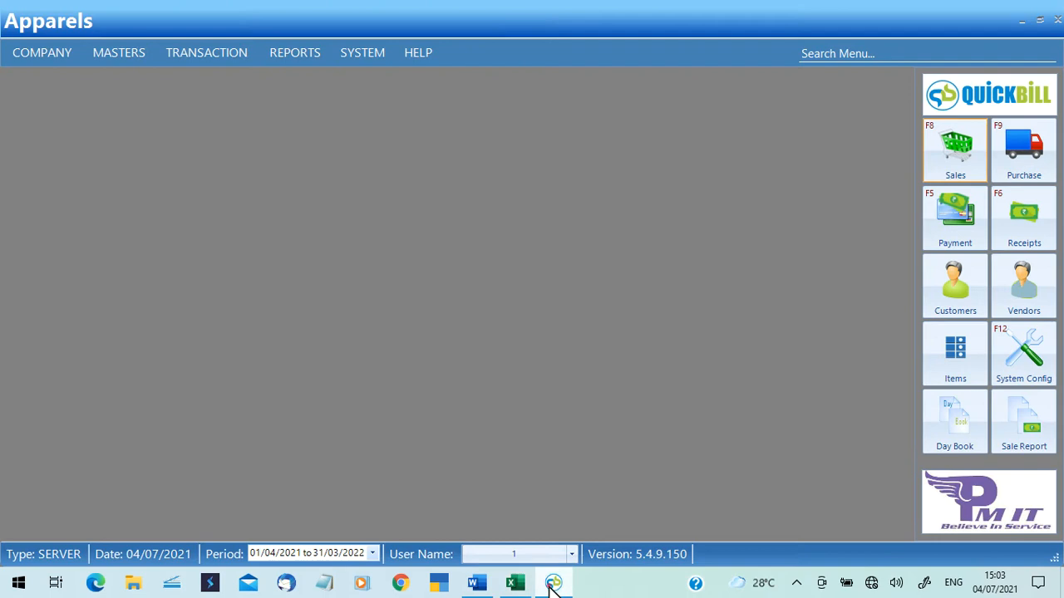
pyautogui.click(207, 58)
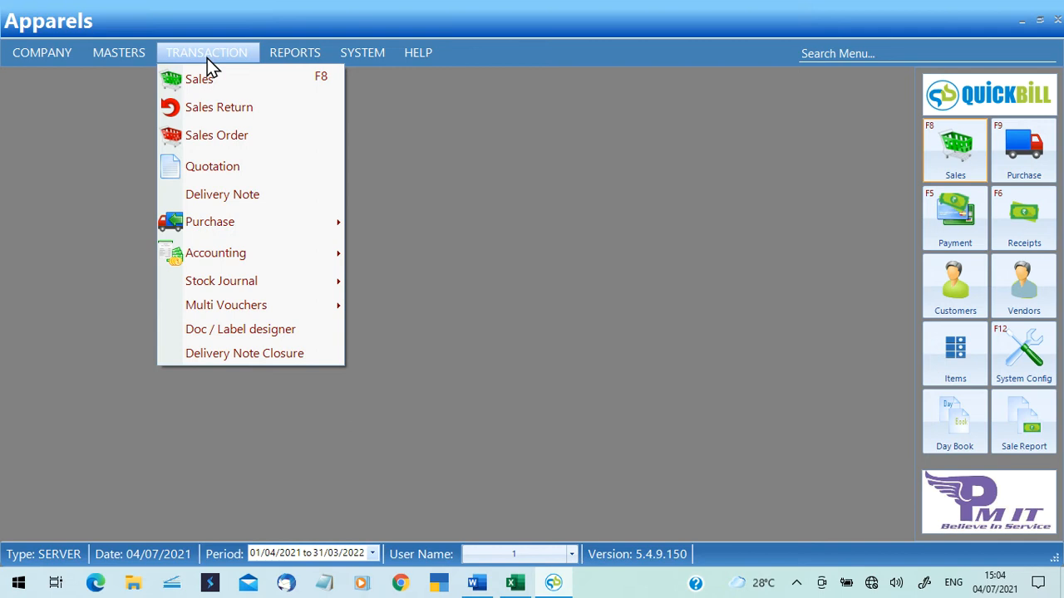
pyautogui.moveTo(279, 54)
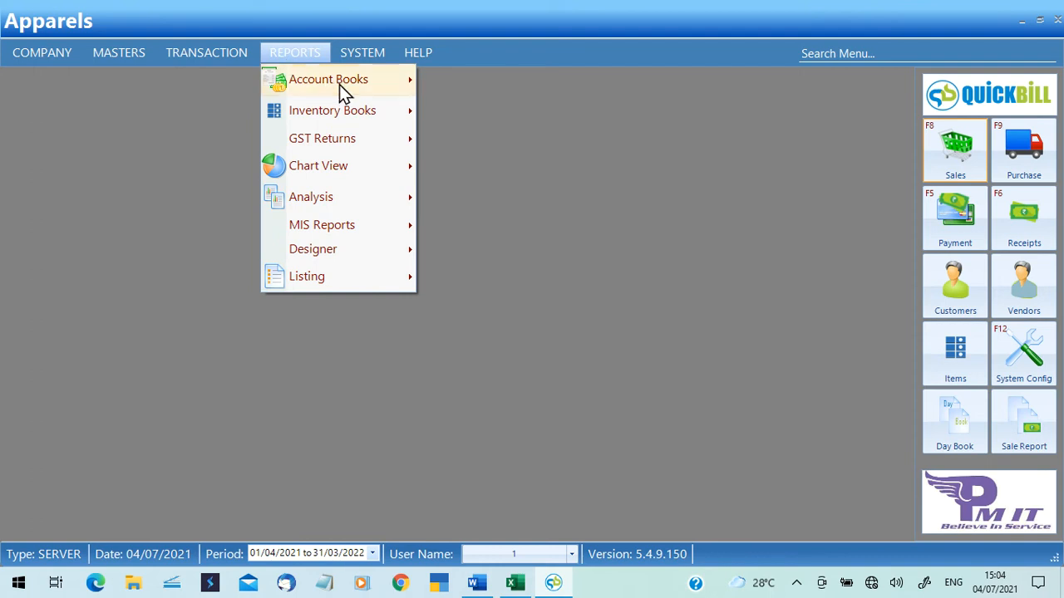
pyautogui.moveTo(344, 87)
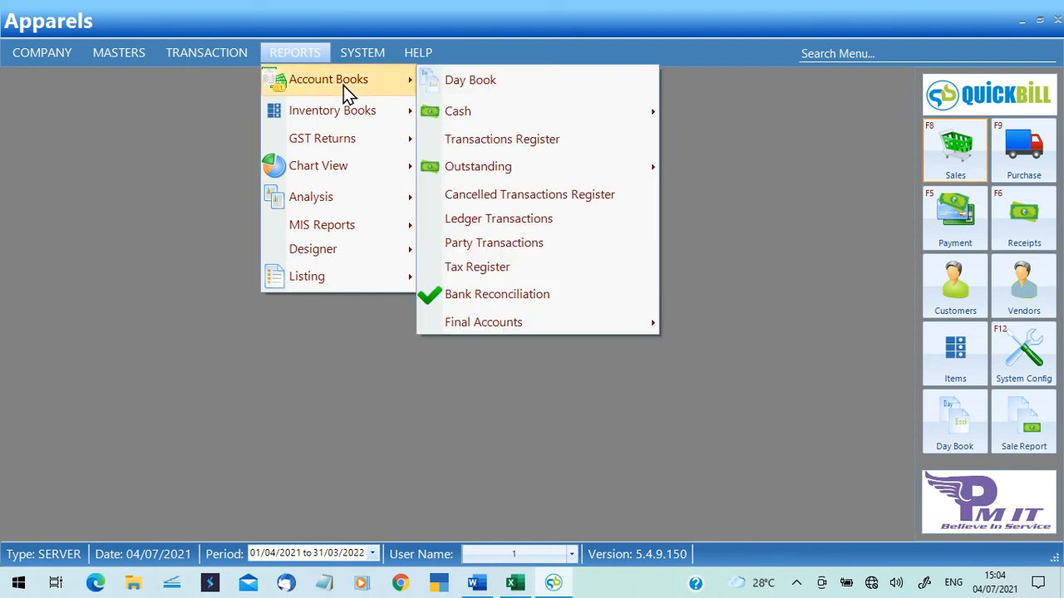
# Review the 04/07/2021 Day Book, with purchases totalling 321221.16 and sales 1696.00, then close it.
pyautogui.click(500, 87)
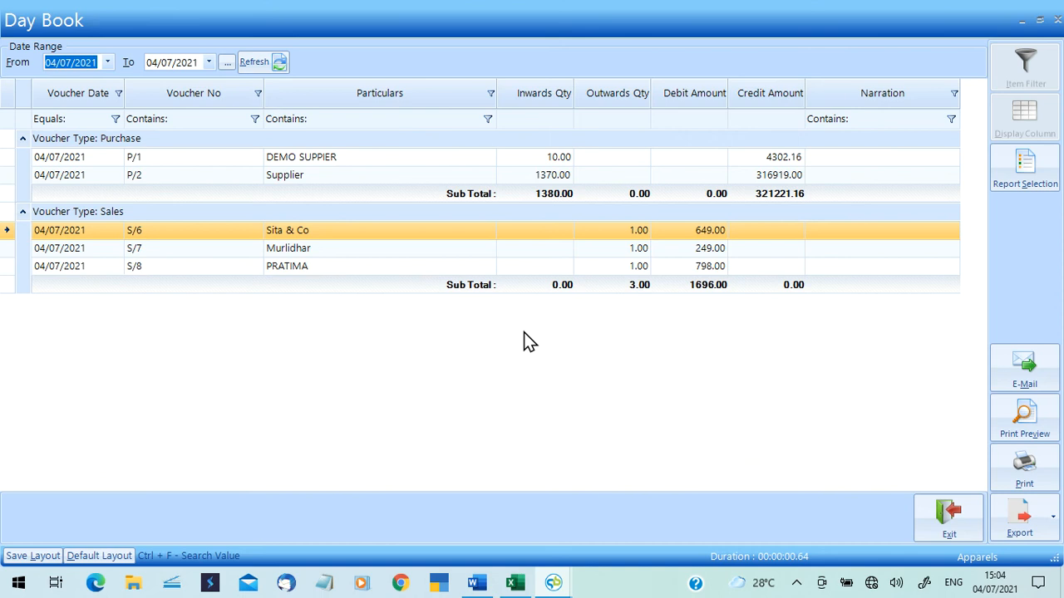
pyautogui.click(1056, 20)
# Open the Cash Balance report, check the ledgers totalling 45525.00, and close it.
pyautogui.click(295, 59)
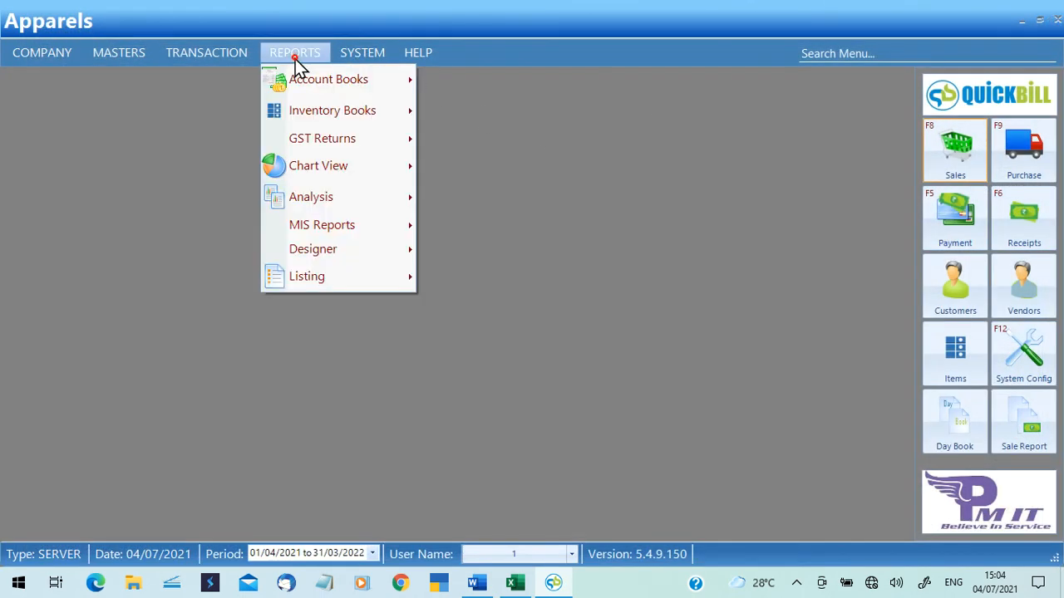
pyautogui.moveTo(306, 77)
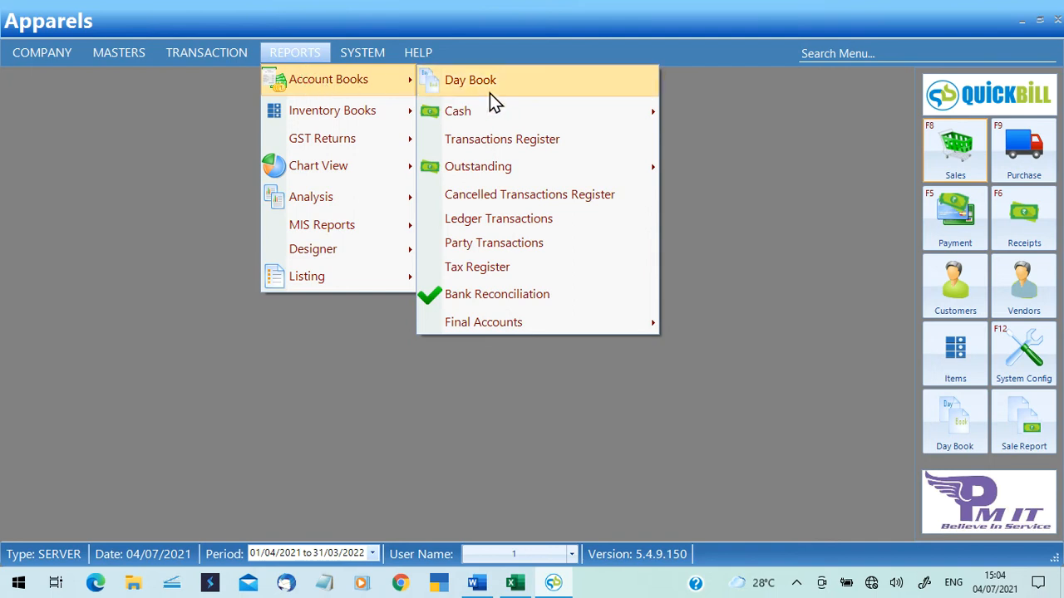
pyautogui.moveTo(502, 120)
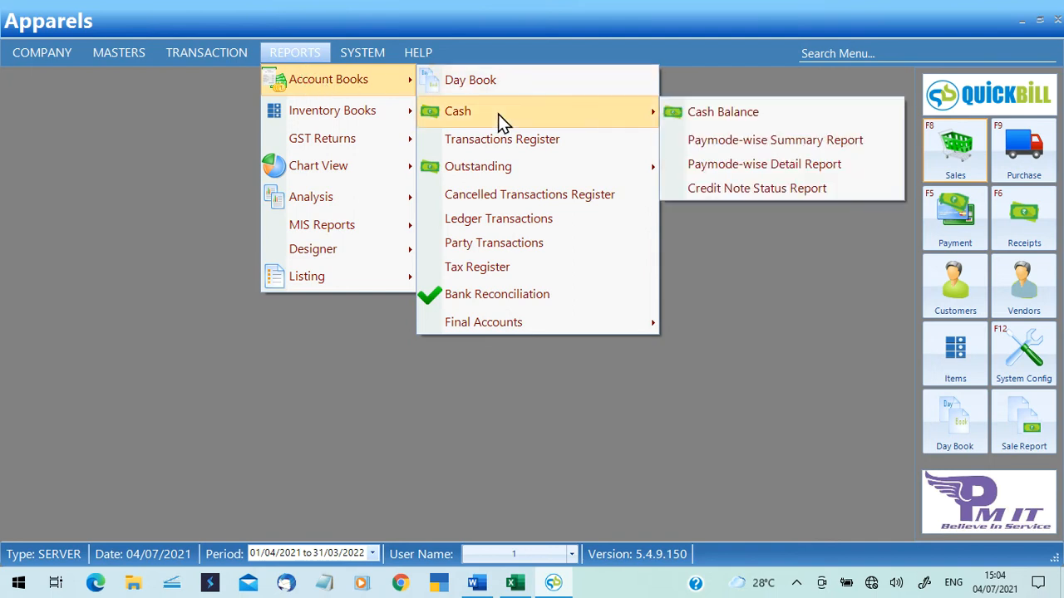
pyautogui.click(737, 116)
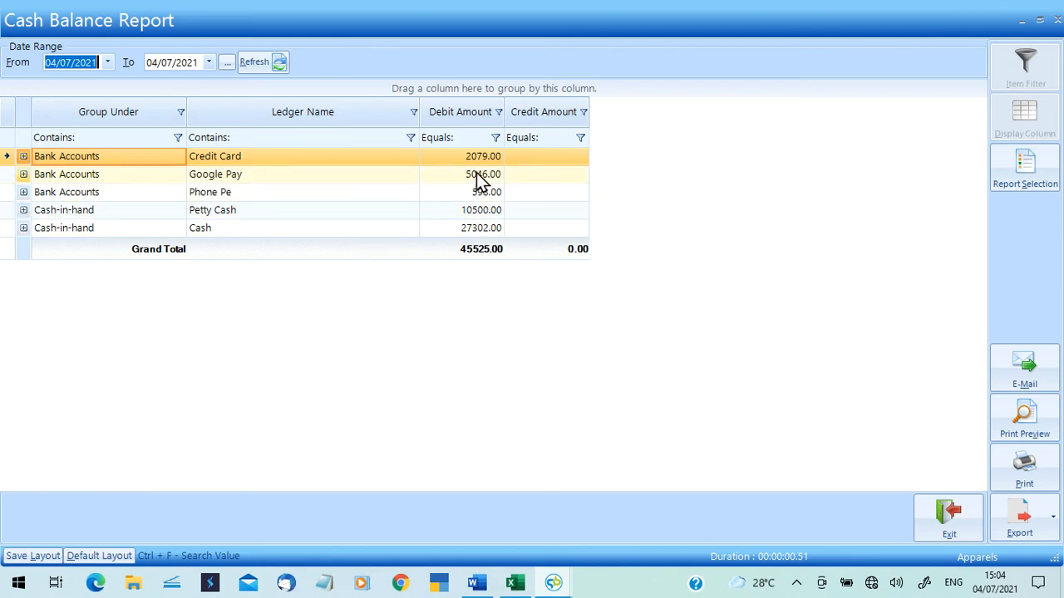
pyautogui.click(32, 156)
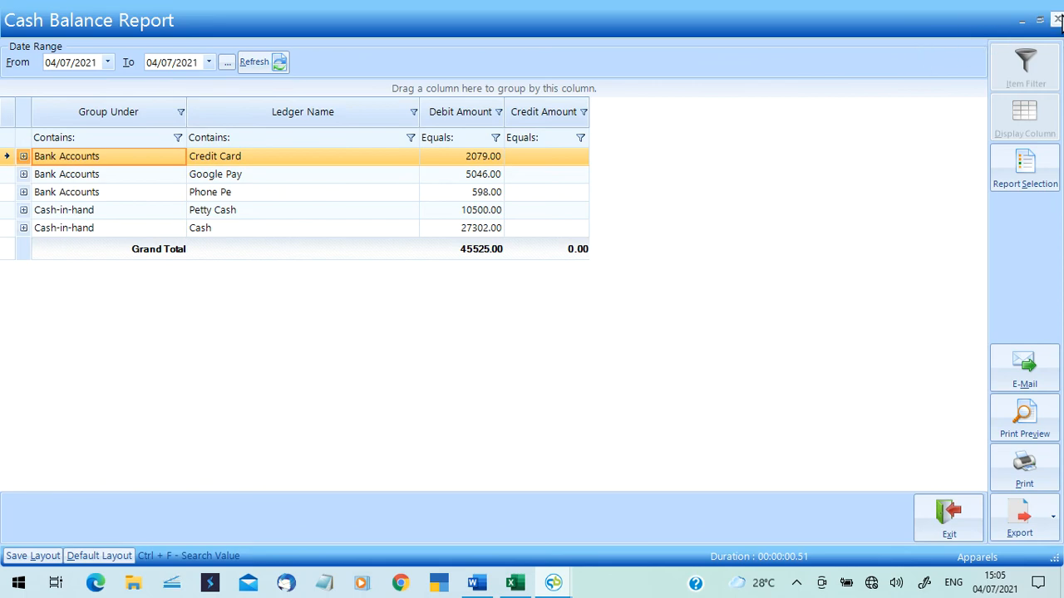
pyautogui.click(1057, 19)
pyautogui.click(298, 54)
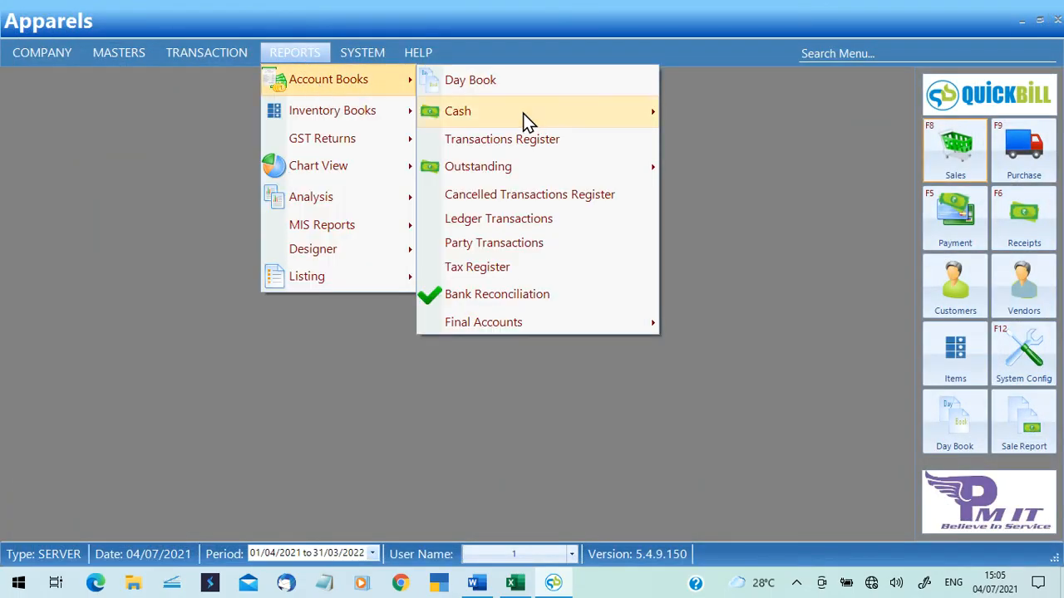
# Review the Paymode-wise Summary: cash 98.00, credit card 500.00, Google Pay 449.00, on-credit 649.00, then close it.
pyautogui.click(750, 149)
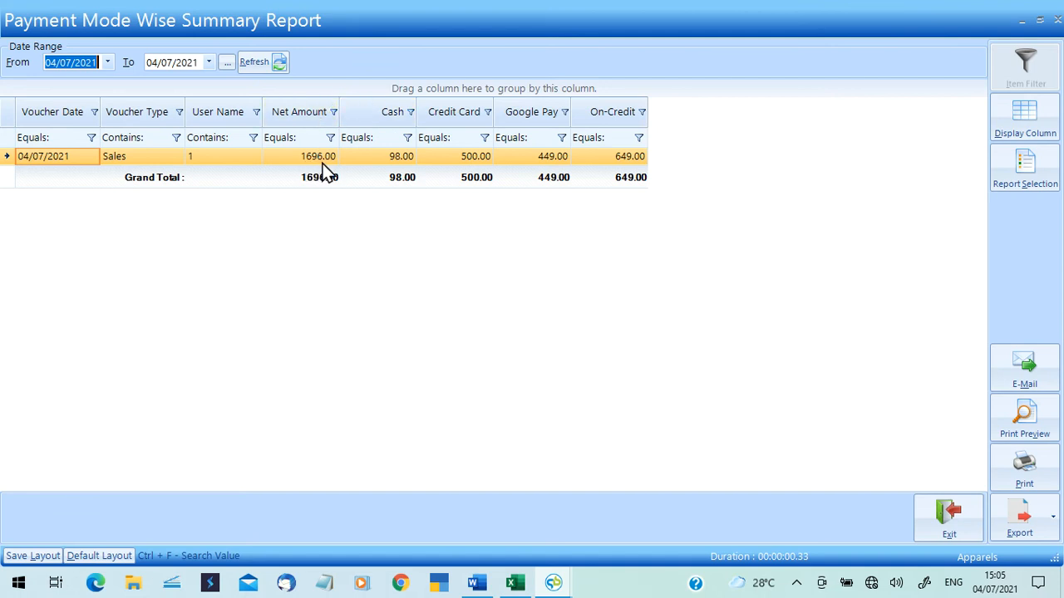
pyautogui.click(379, 164)
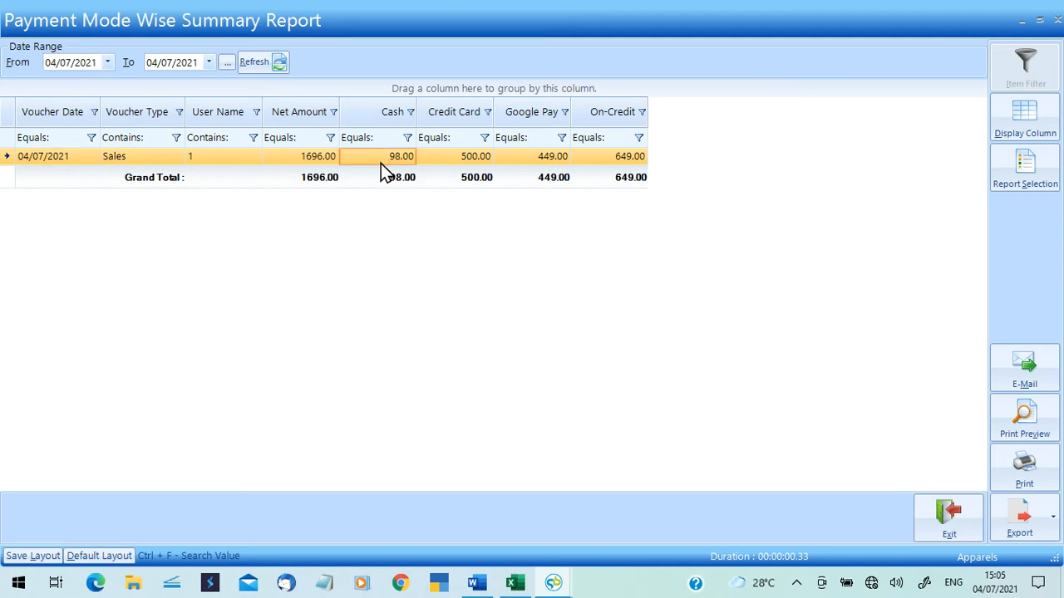
pyautogui.click(457, 164)
pyautogui.click(526, 160)
pyautogui.click(624, 163)
pyautogui.click(1056, 19)
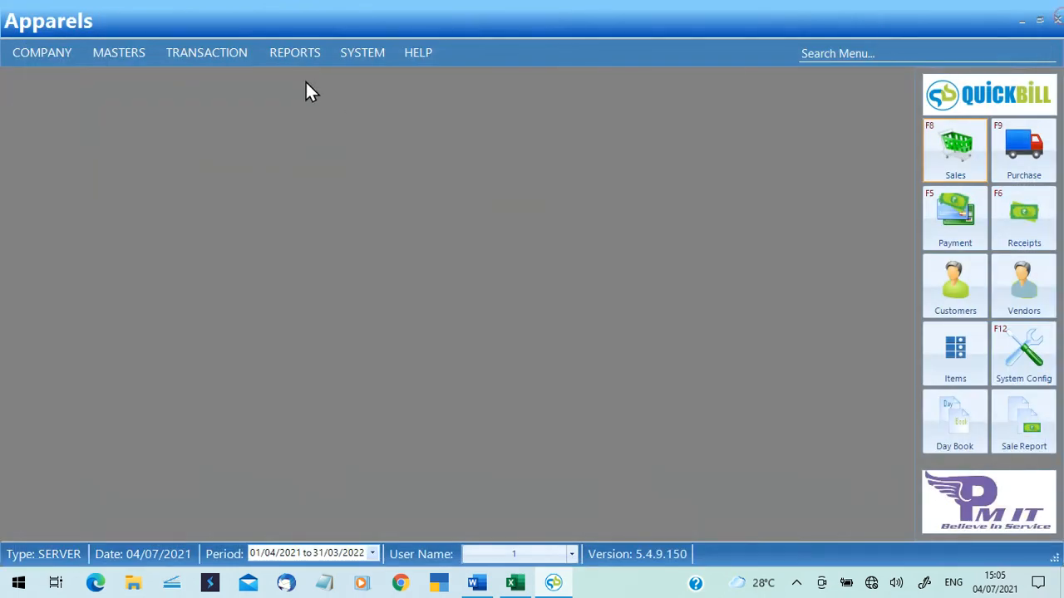
# Open the Paymode-wise Detail Report for bills S/6–S/8 totalling 1696.00, review it, and close it.
pyautogui.click(300, 58)
pyautogui.moveTo(311, 78)
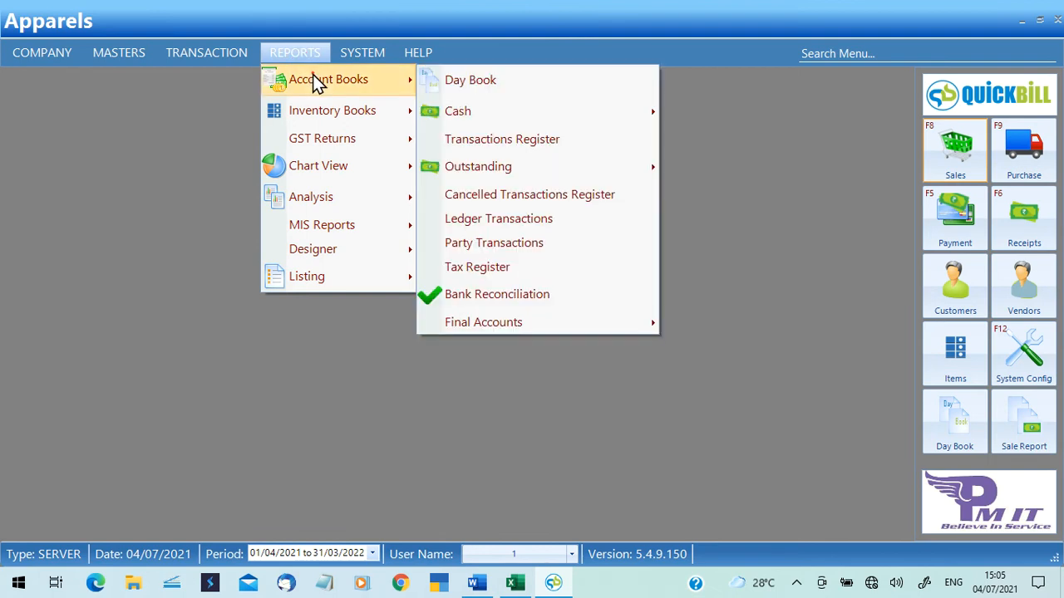
pyautogui.moveTo(501, 122)
pyautogui.click(760, 165)
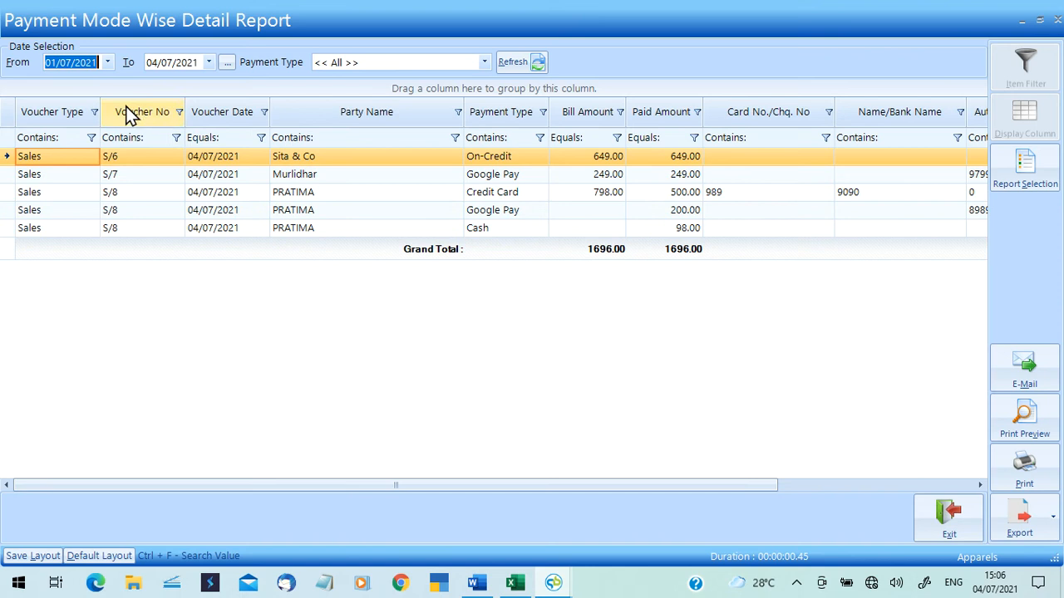
pyautogui.click(1056, 18)
pyautogui.click(313, 51)
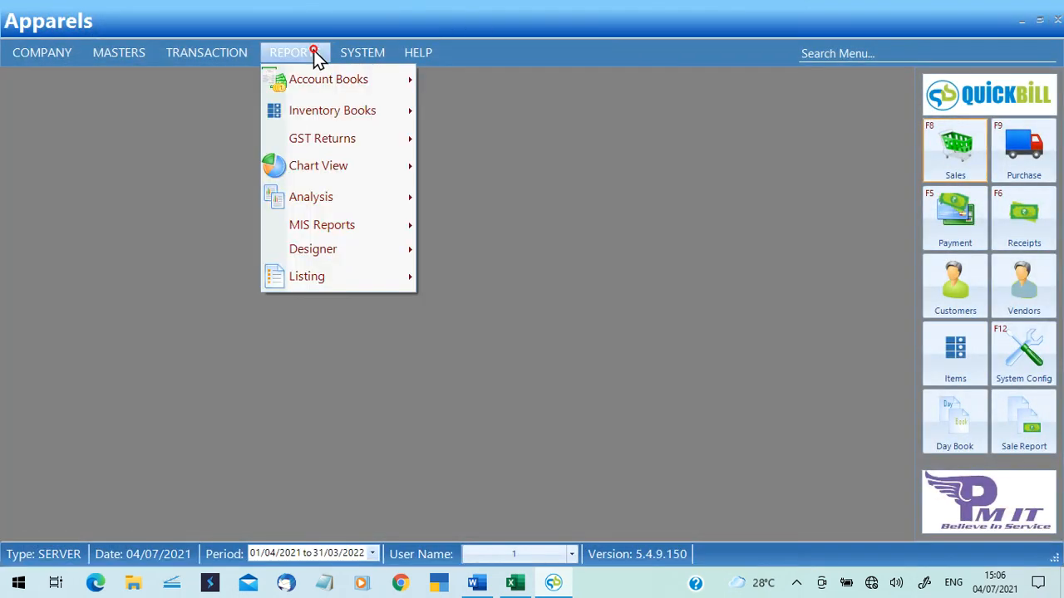
# Open the Transactions Register, switch Voucher Type from Sales to Purchase (321221.16), then close it.
pyautogui.click(332, 79)
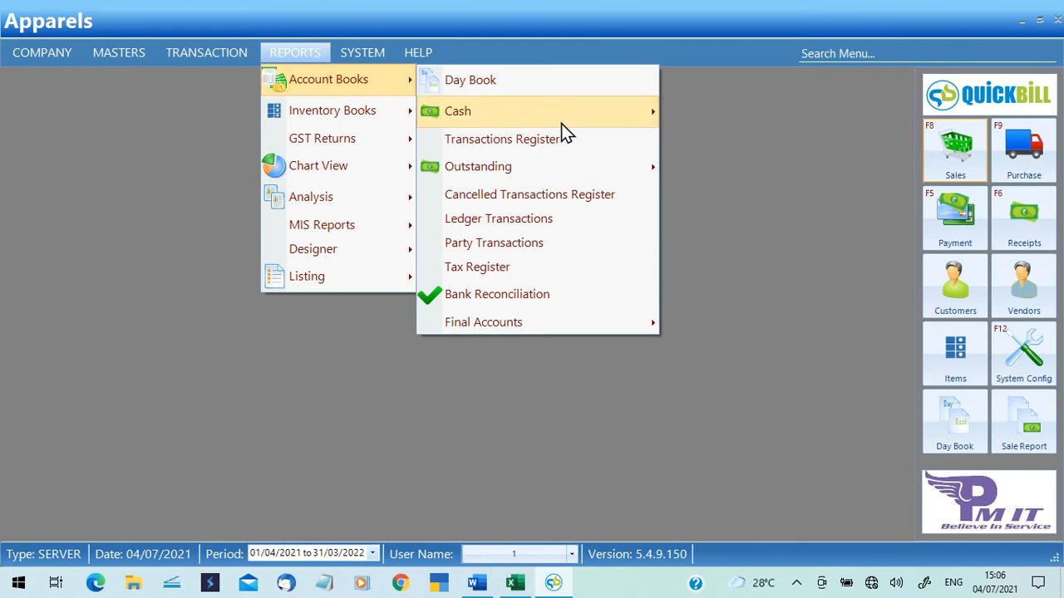
pyautogui.moveTo(567, 125)
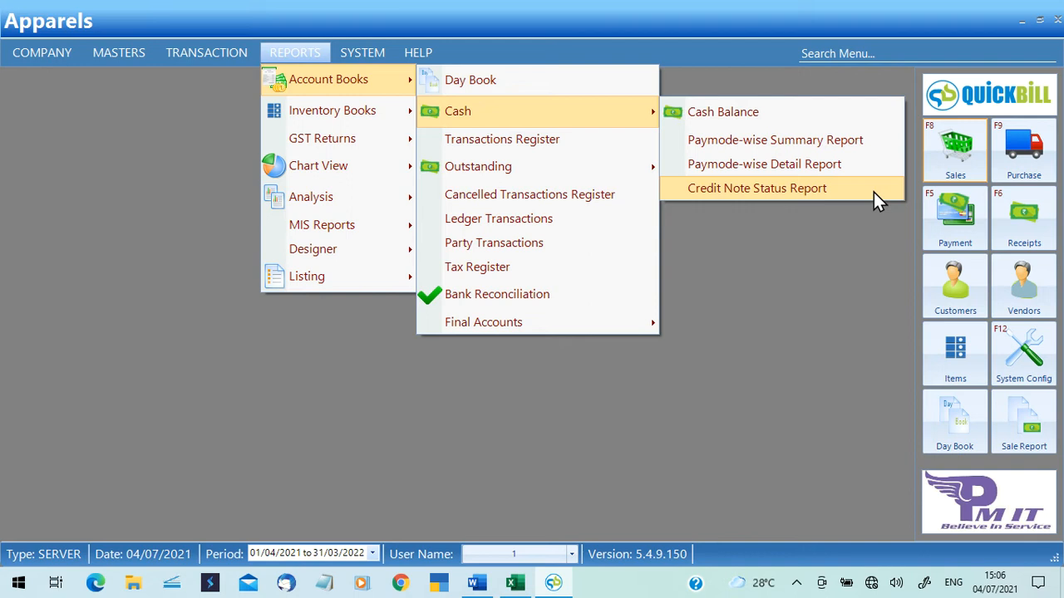
pyautogui.click(573, 158)
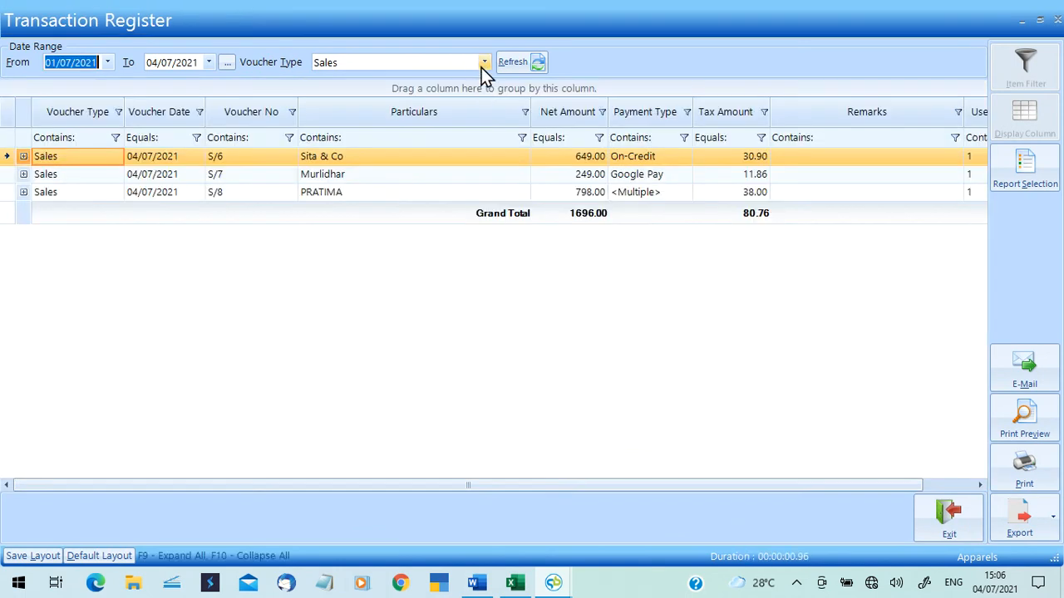
pyautogui.click(484, 63)
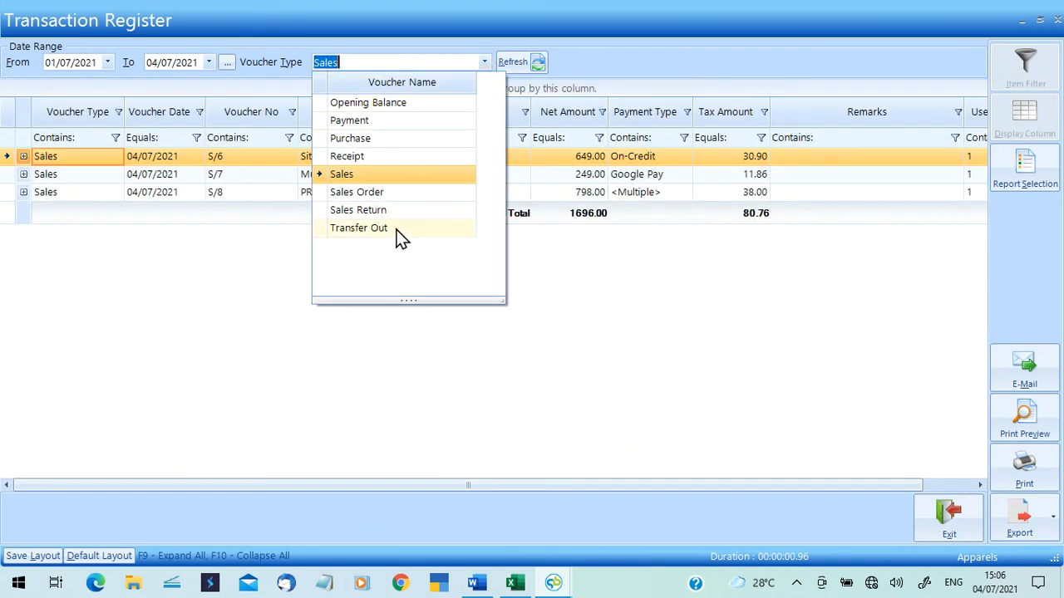
pyautogui.click(385, 139)
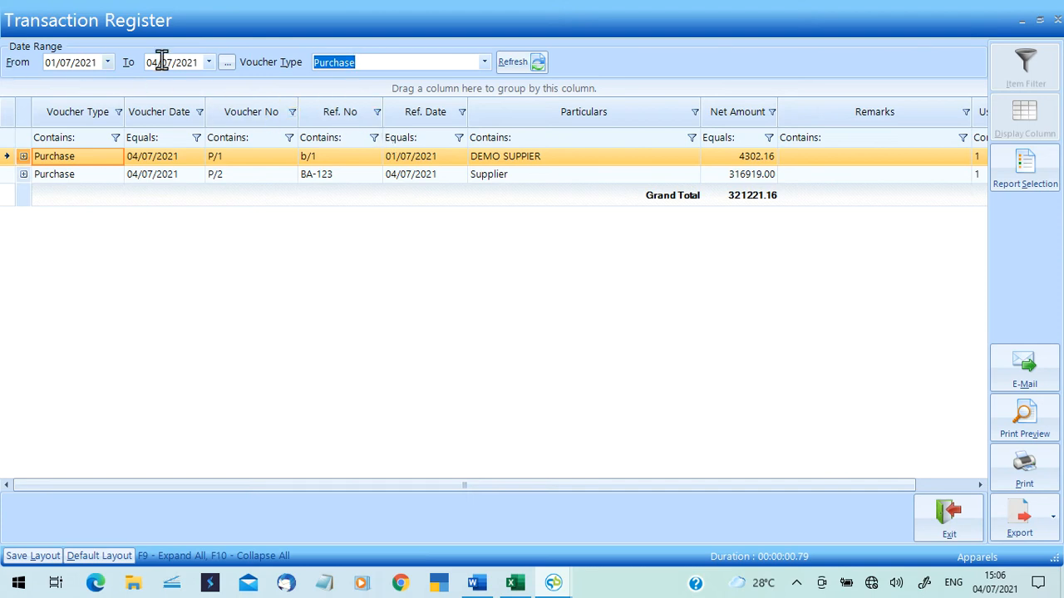
pyautogui.click(1057, 18)
# Bring up the REPORTS > Account Books > Outstanding reports list.
pyautogui.click(296, 55)
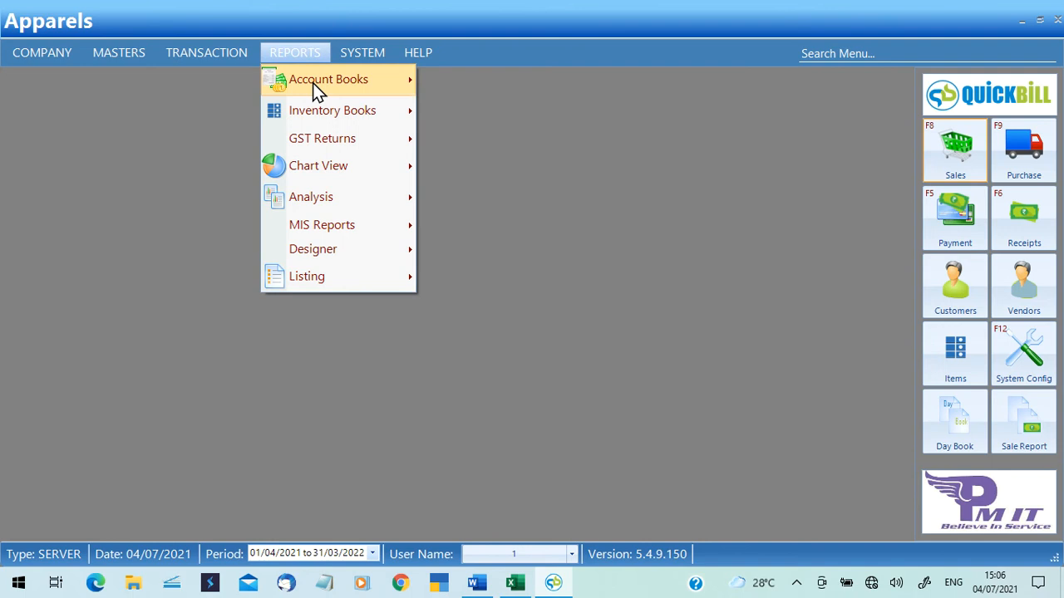
pyautogui.moveTo(317, 91)
pyautogui.moveTo(587, 177)
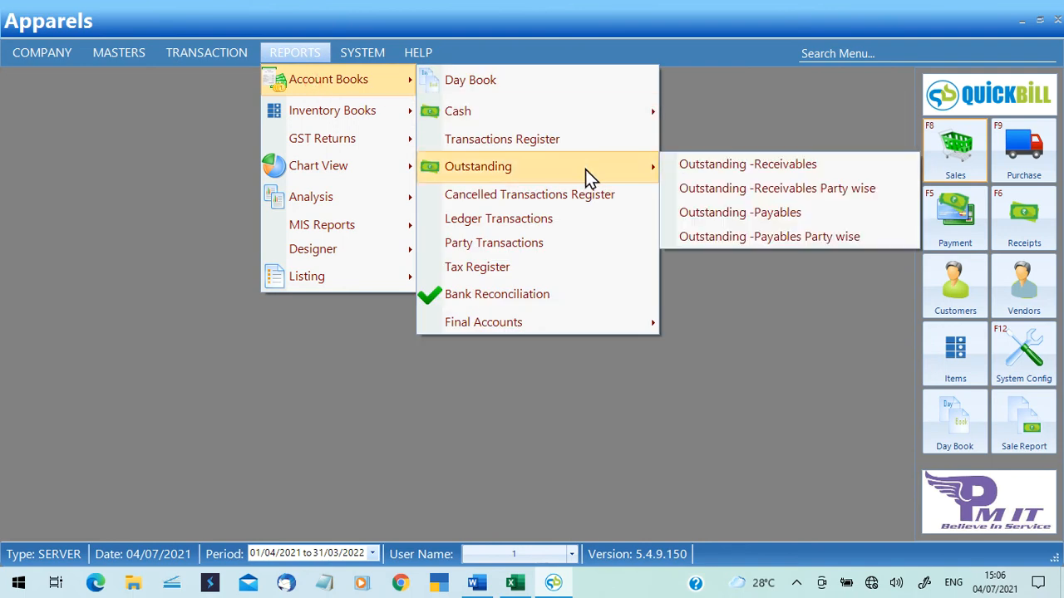
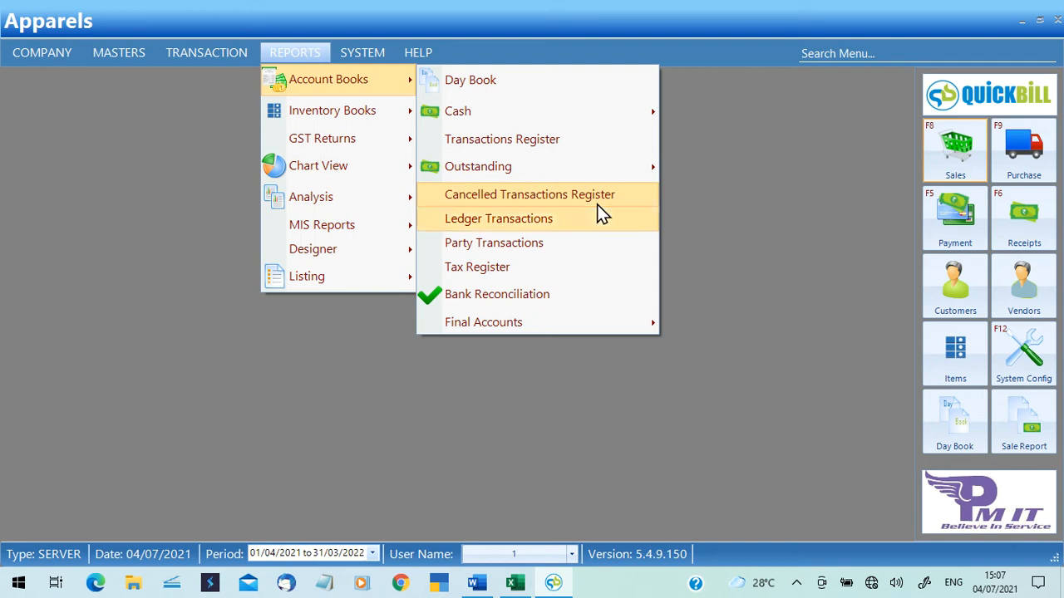
# Review the ledger transactions report for the Credit Card and Google Pay ledgers, then close it.
pyautogui.click(598, 209)
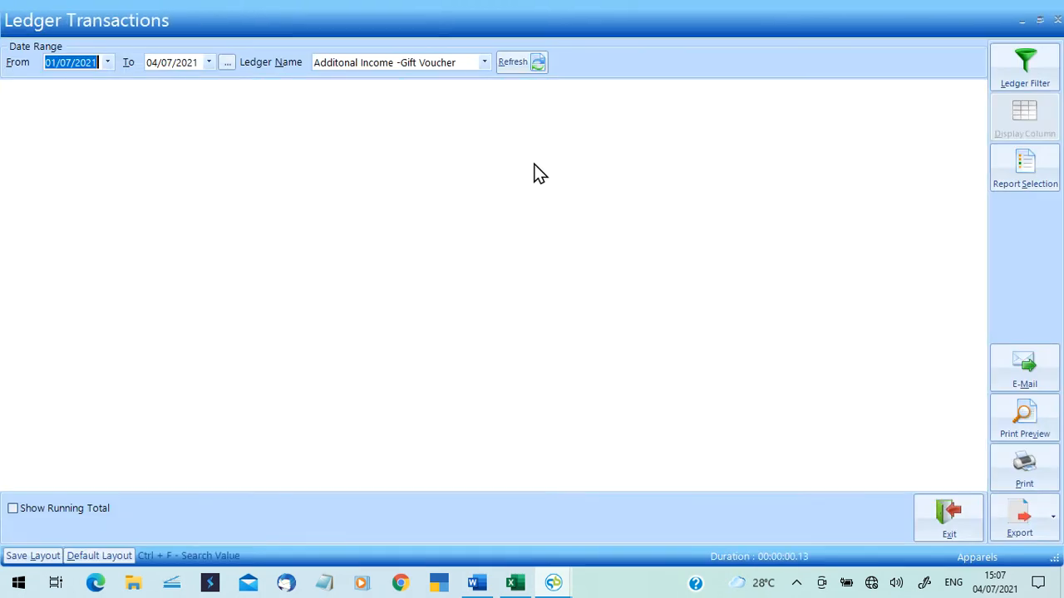
pyautogui.click(478, 62)
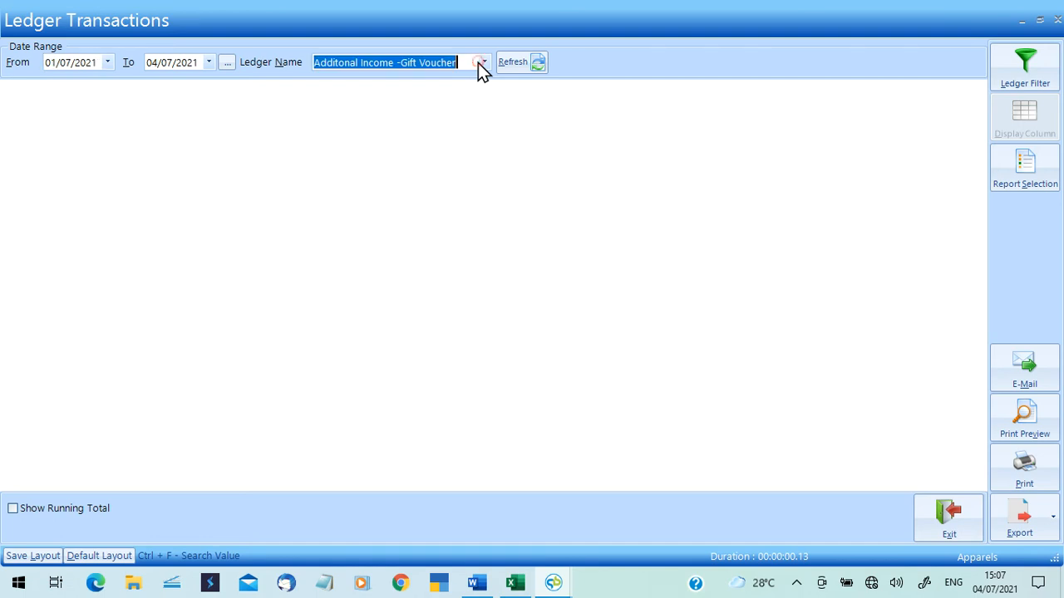
pyautogui.click(483, 64)
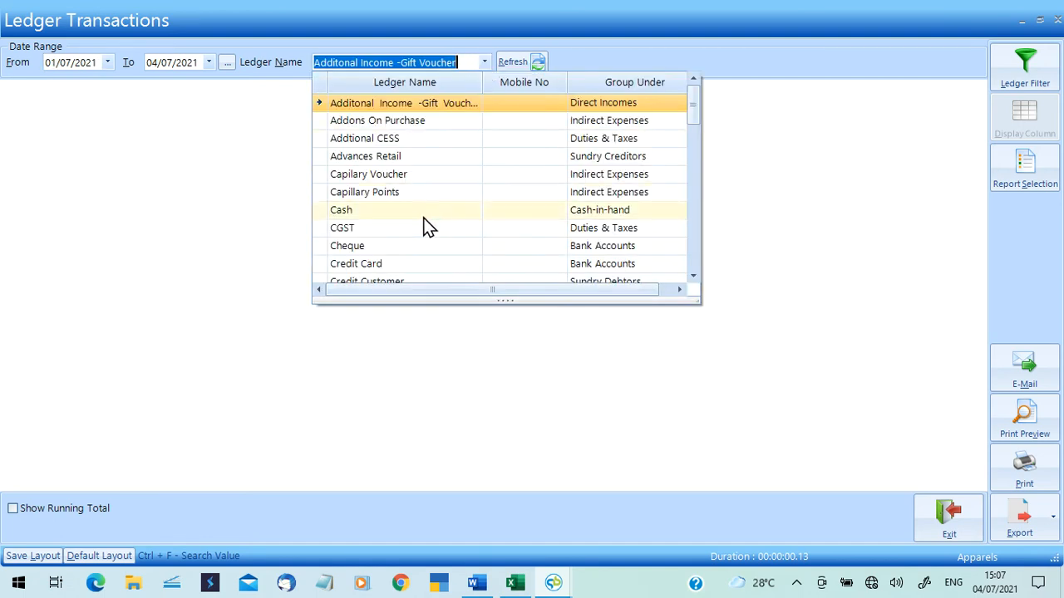
pyautogui.click(408, 263)
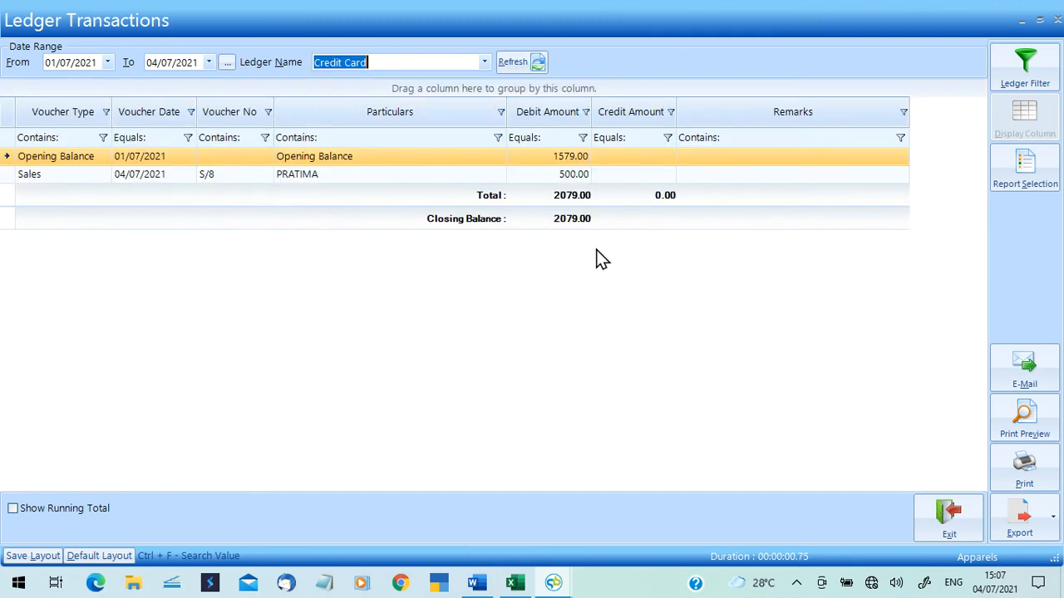
pyautogui.click(485, 62)
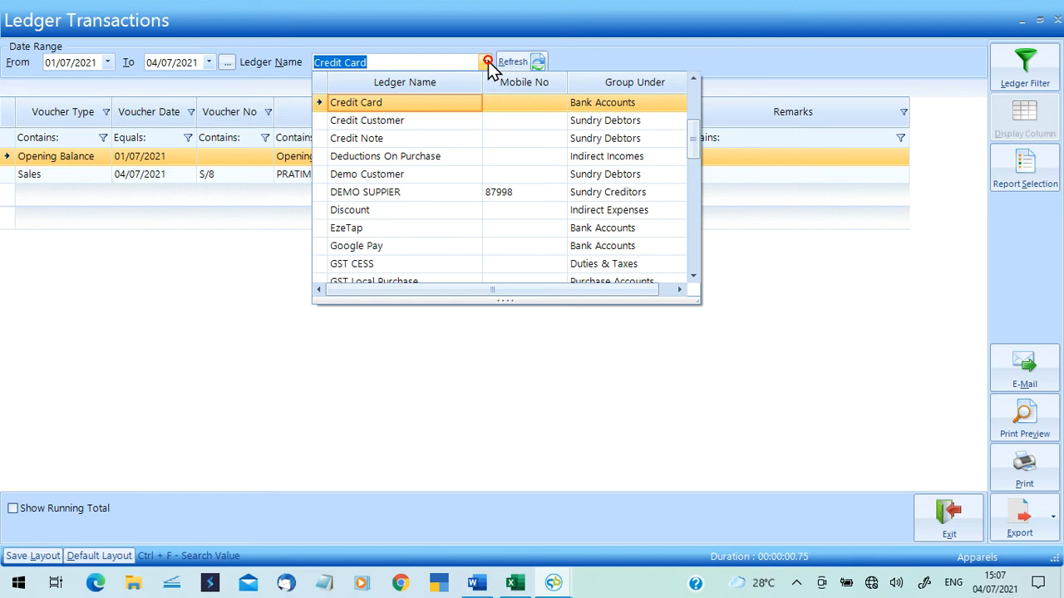
pyautogui.click(397, 246)
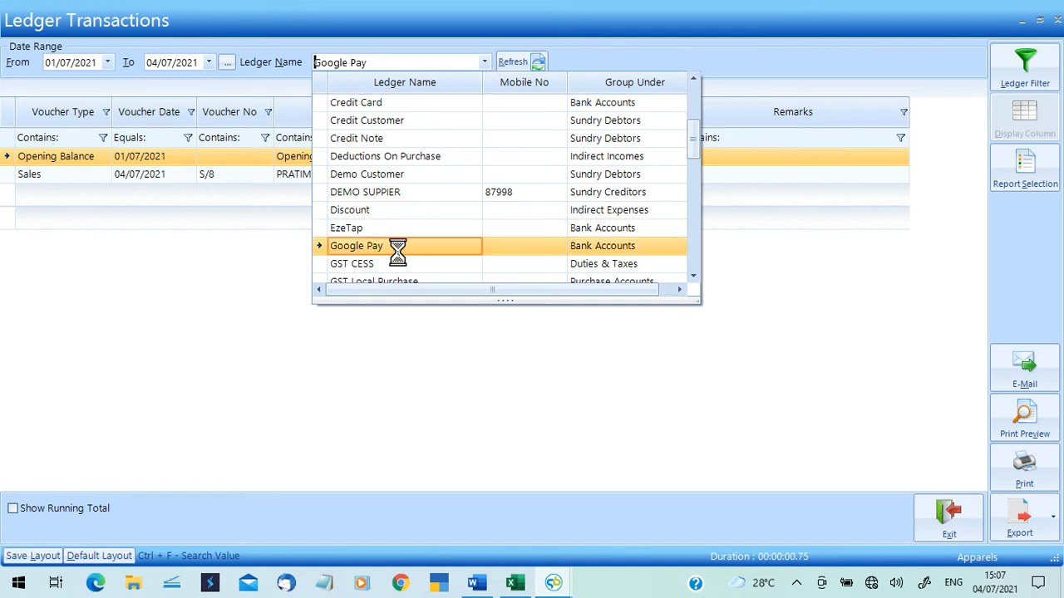
pyautogui.click(1058, 17)
# Review another customer's party transactions over an adjusted date range with running closing balance, then close.
pyautogui.click(309, 54)
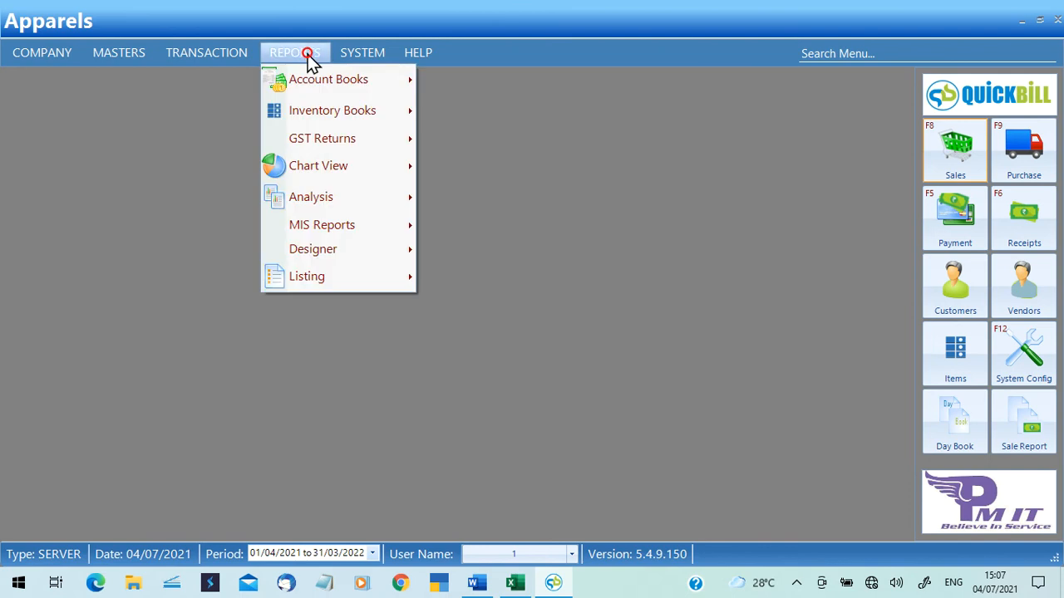
pyautogui.moveTo(354, 80)
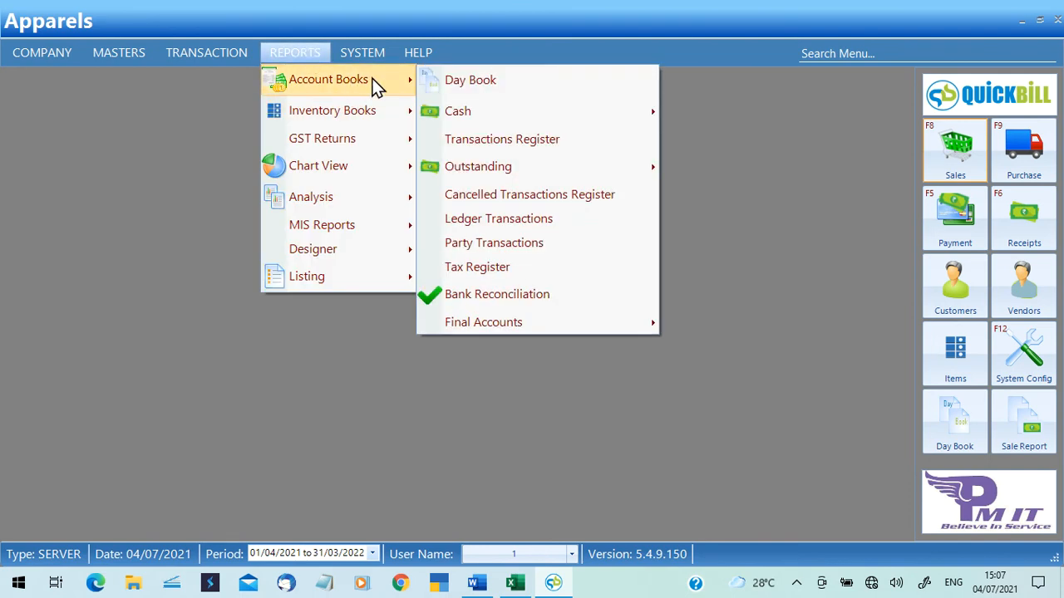
pyautogui.click(526, 248)
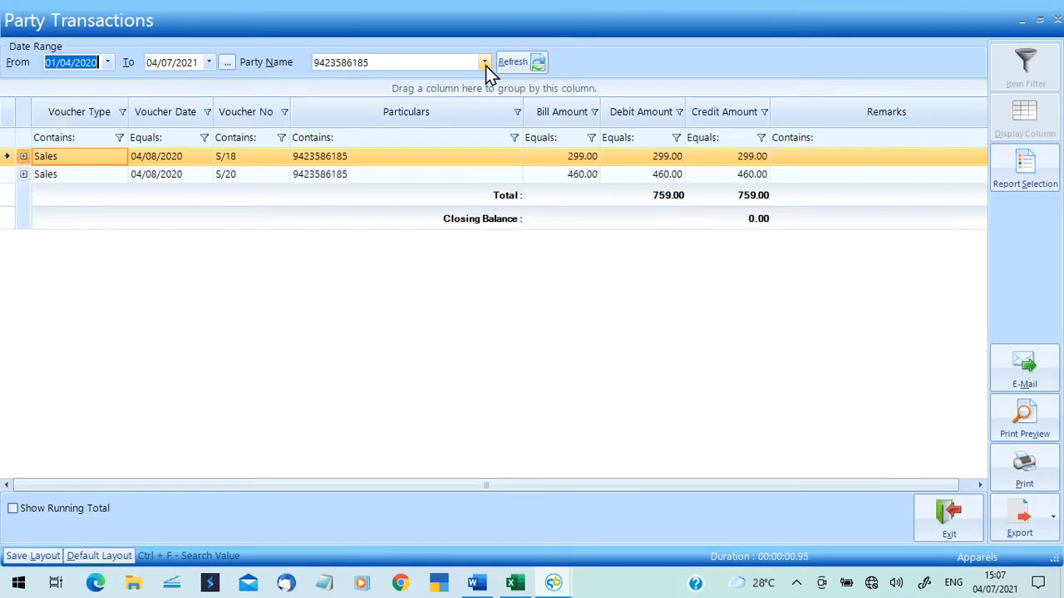
pyautogui.click(485, 63)
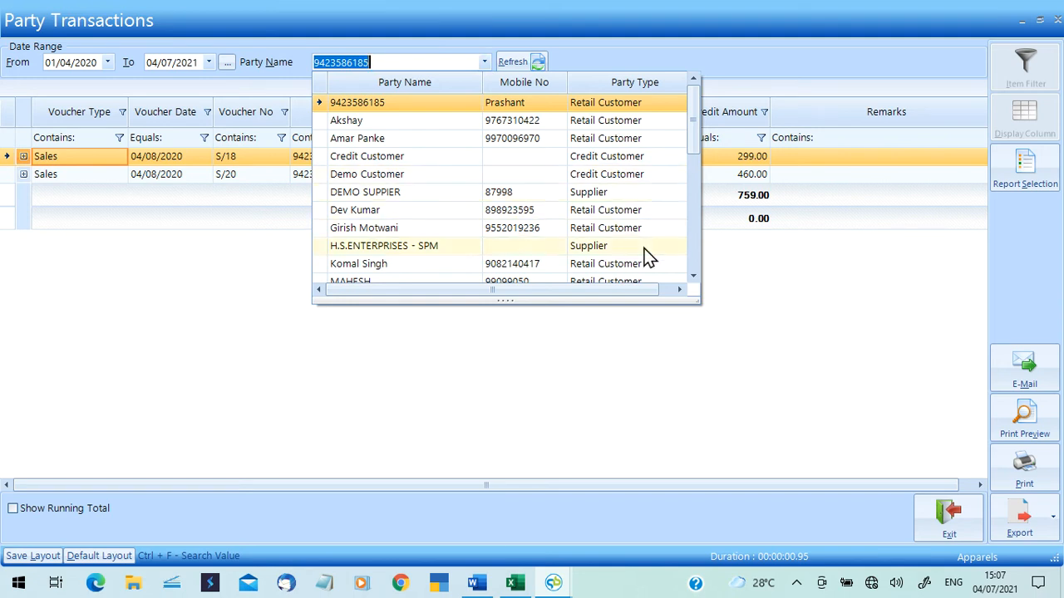
pyautogui.click(695, 249)
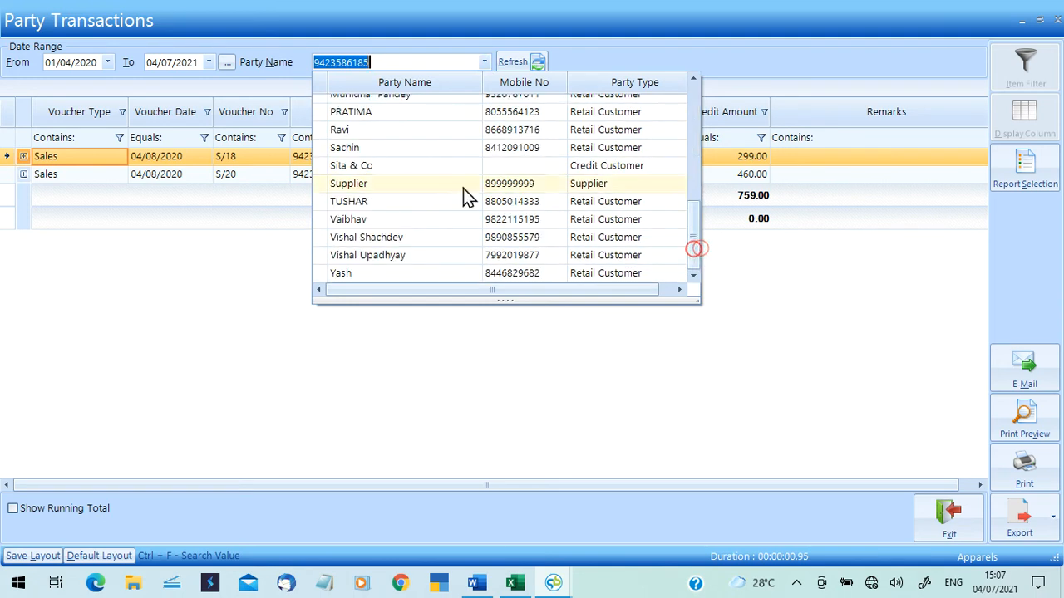
pyautogui.click(454, 236)
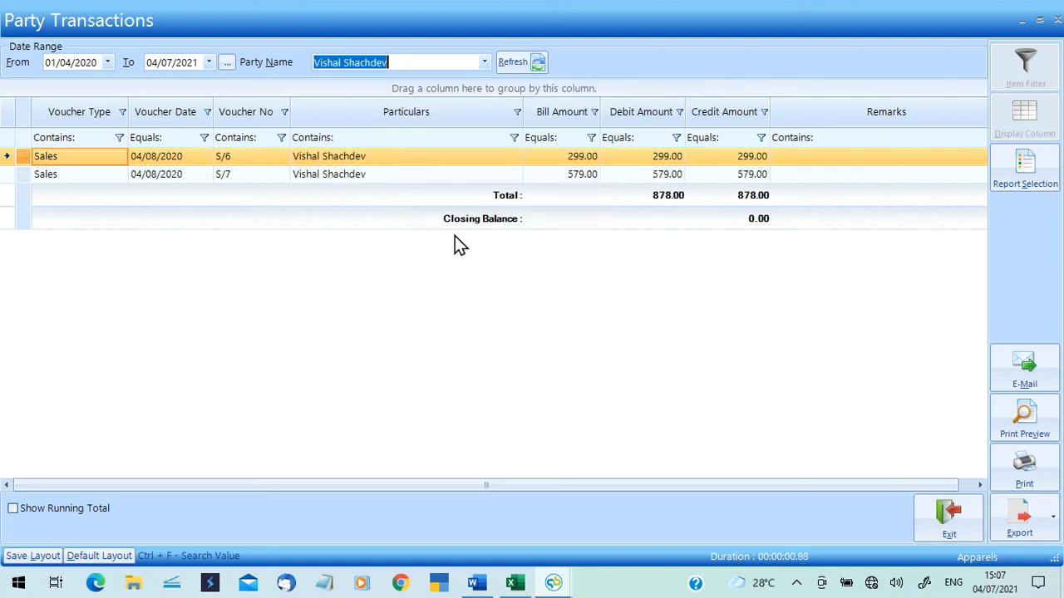
pyautogui.click(101, 64)
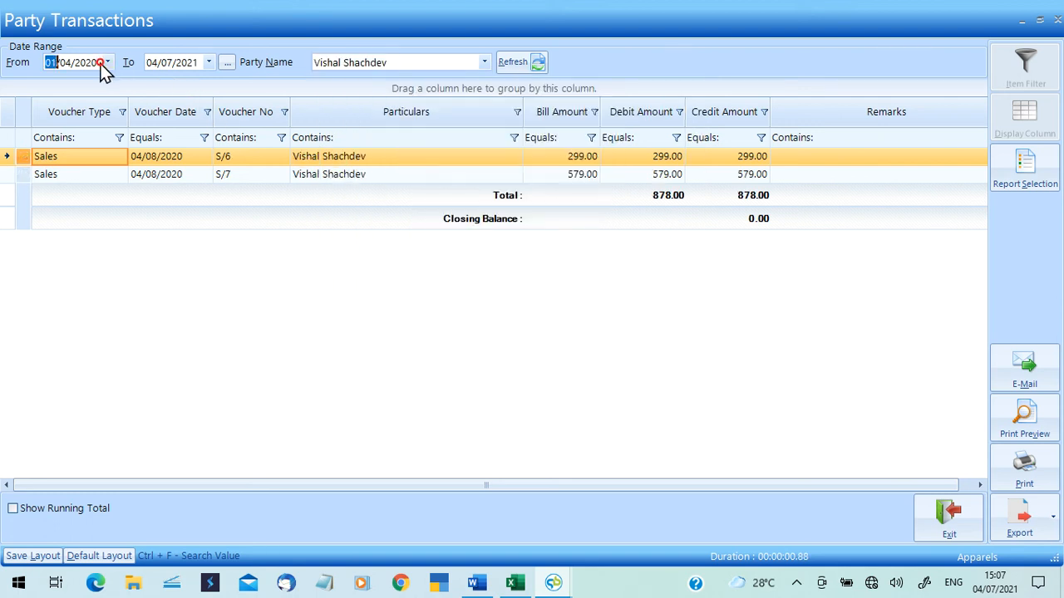
pyautogui.click(508, 67)
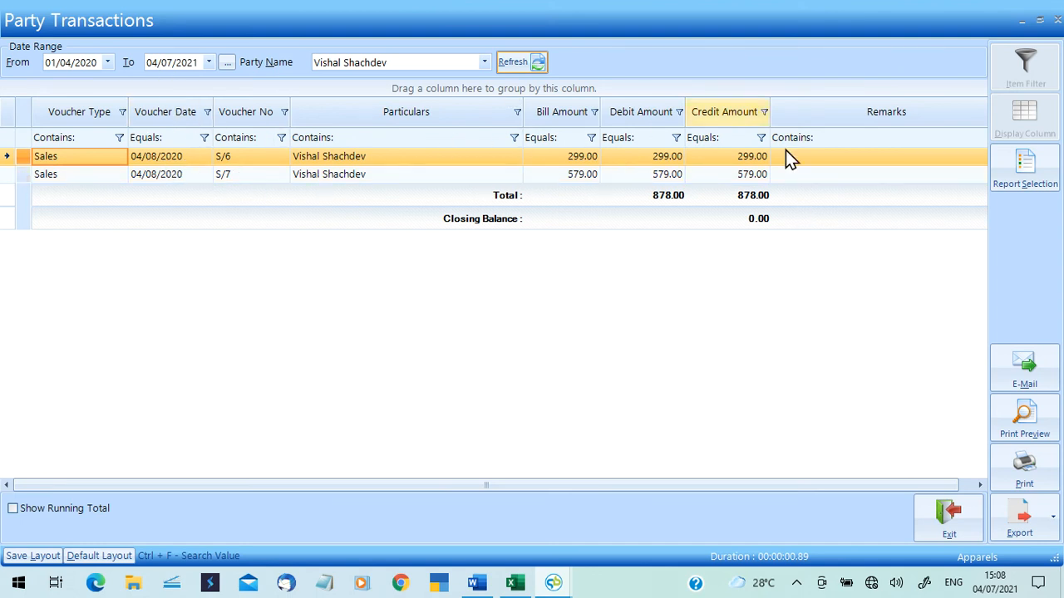
pyautogui.click(13, 511)
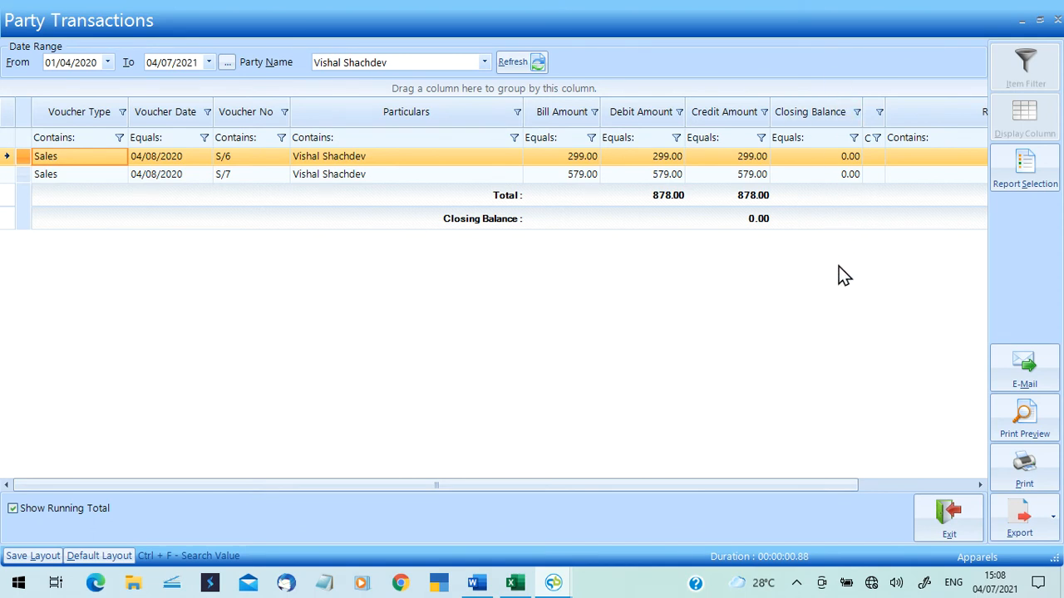
pyautogui.click(1057, 19)
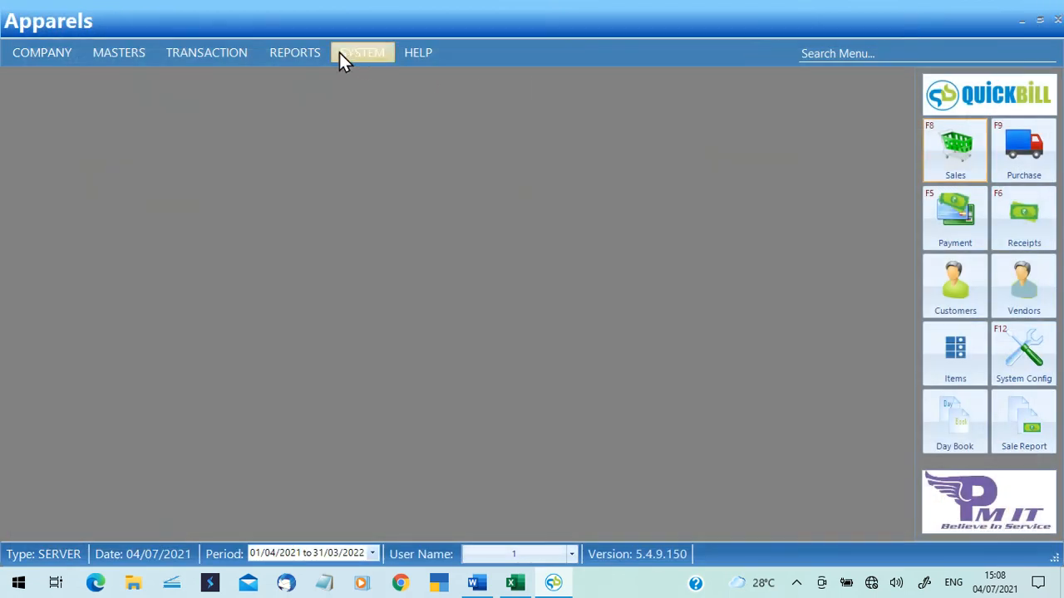
# Open the tax register report from account books, review it, and close it.
pyautogui.click(311, 53)
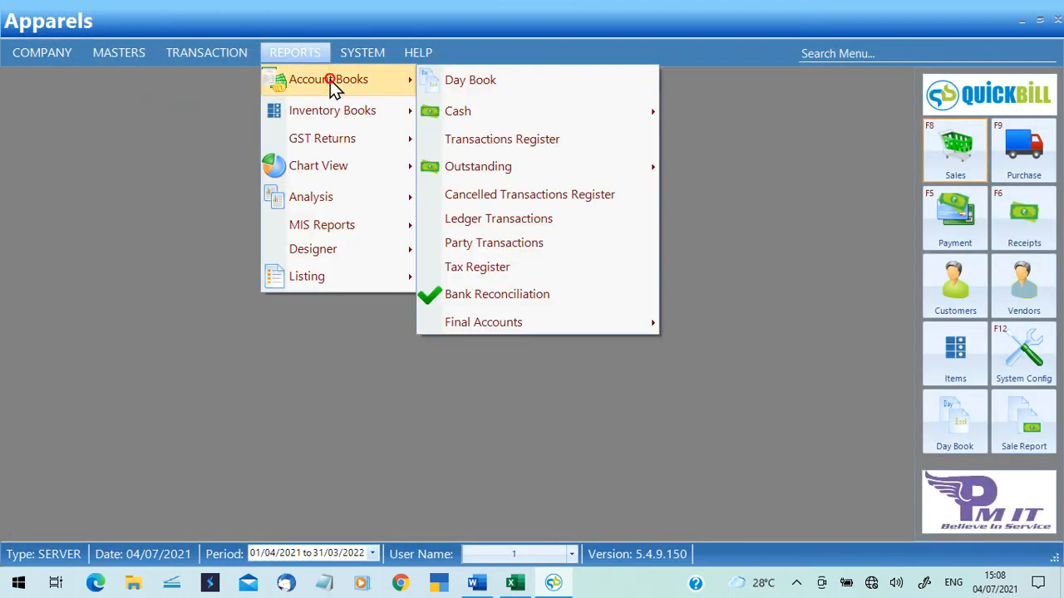
pyautogui.click(543, 268)
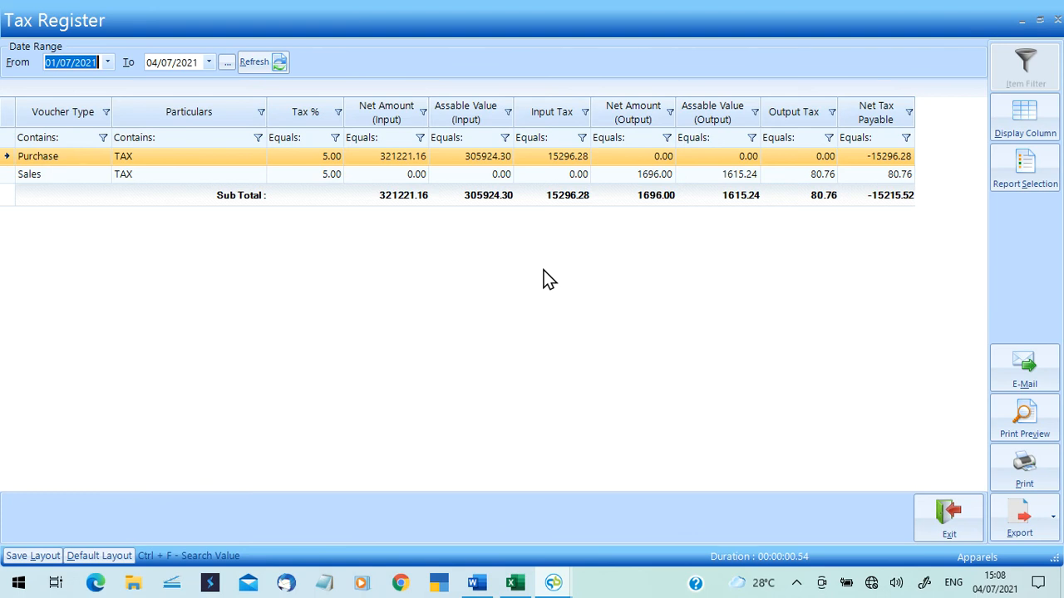
pyautogui.click(1057, 20)
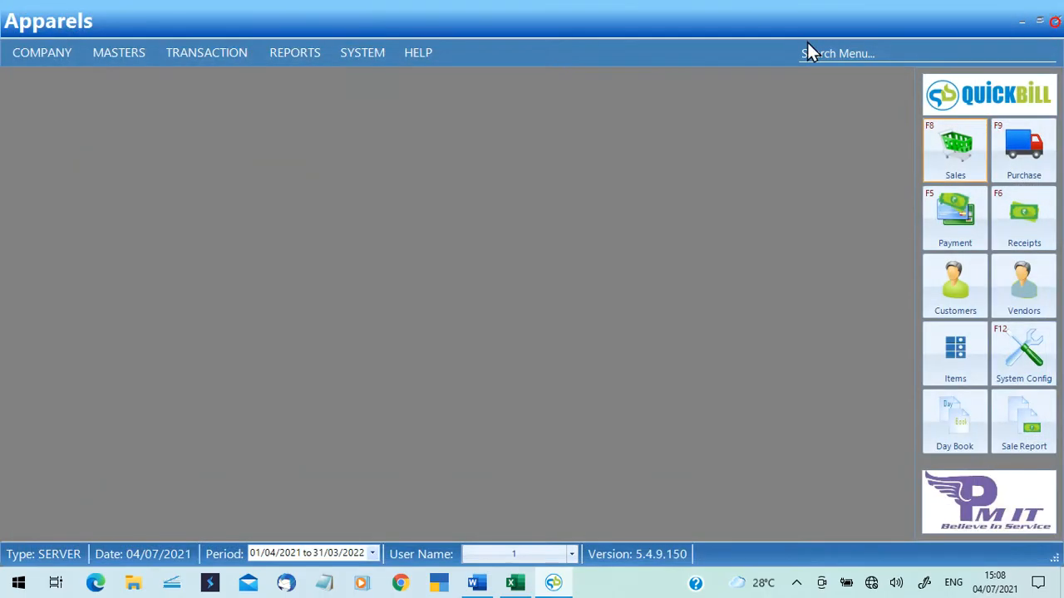
# Drill the profit and loss account into Sales Accounts, GST Local Sales and June vouchers, then close all.
pyautogui.click(303, 53)
pyautogui.moveTo(354, 109)
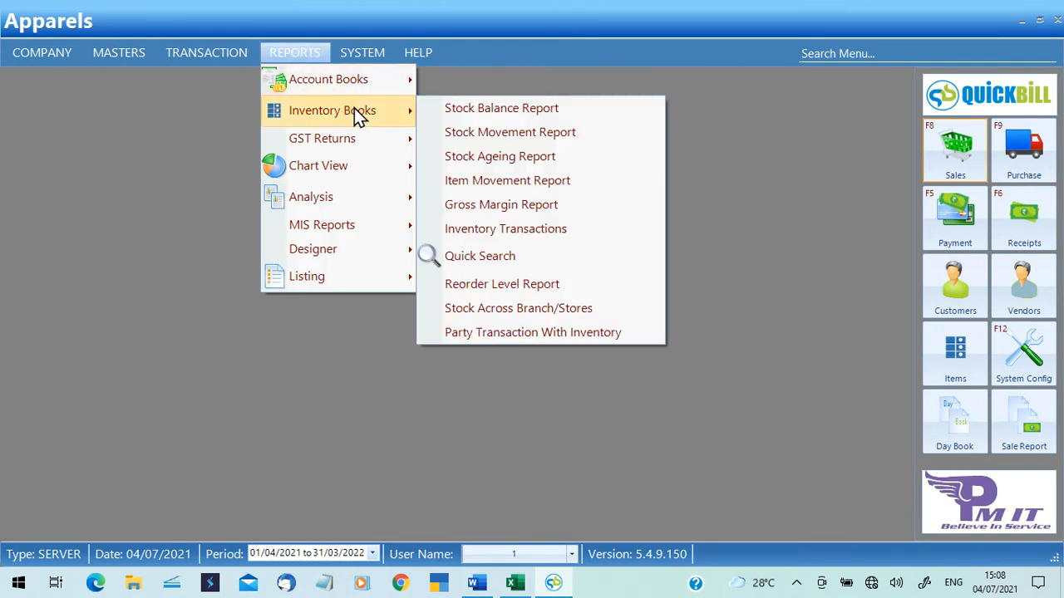
pyautogui.moveTo(361, 91)
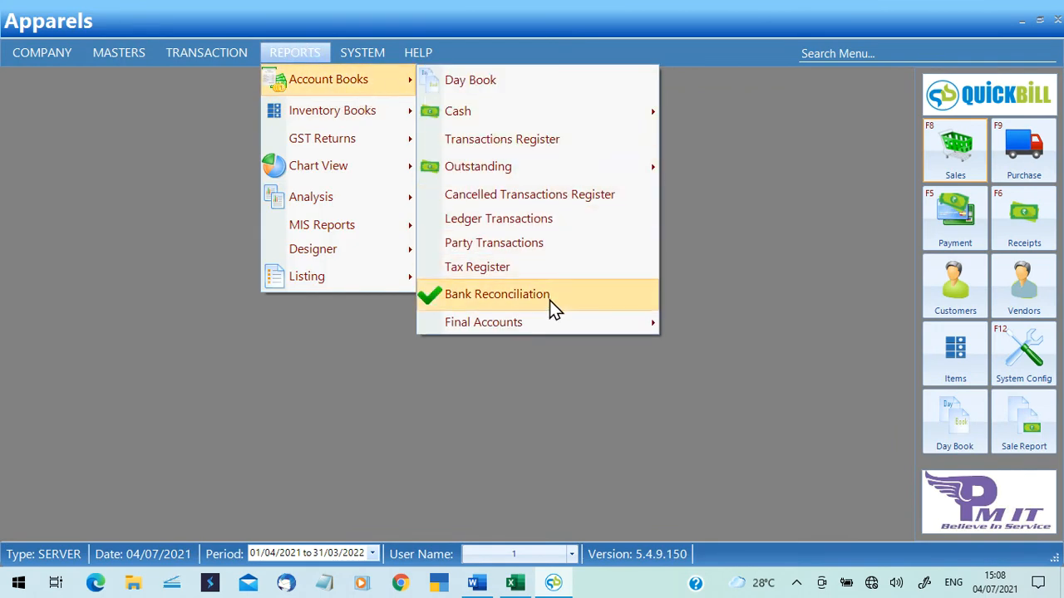
pyautogui.moveTo(558, 323)
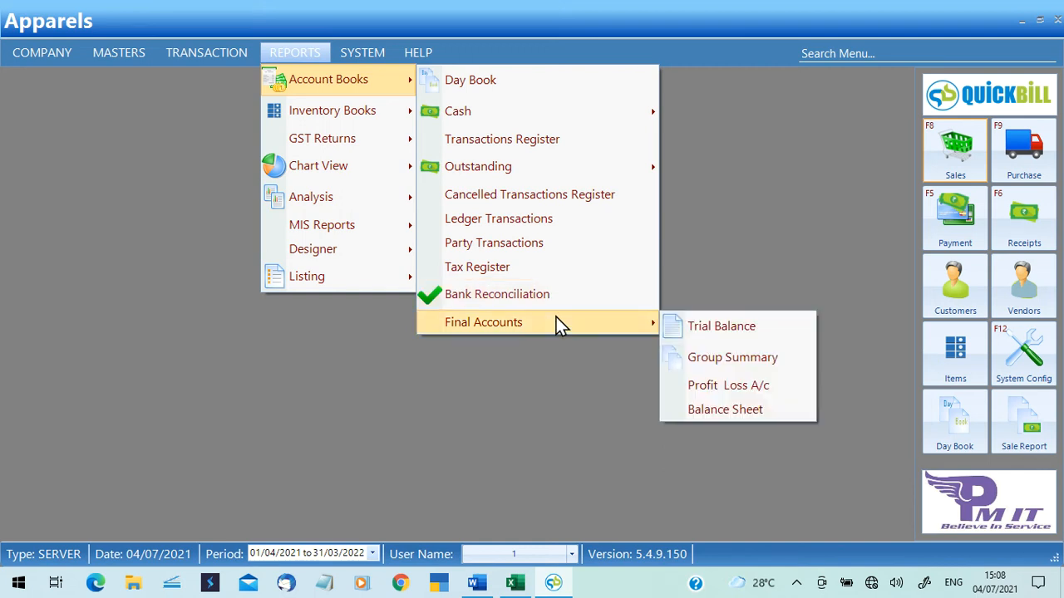
pyautogui.click(717, 384)
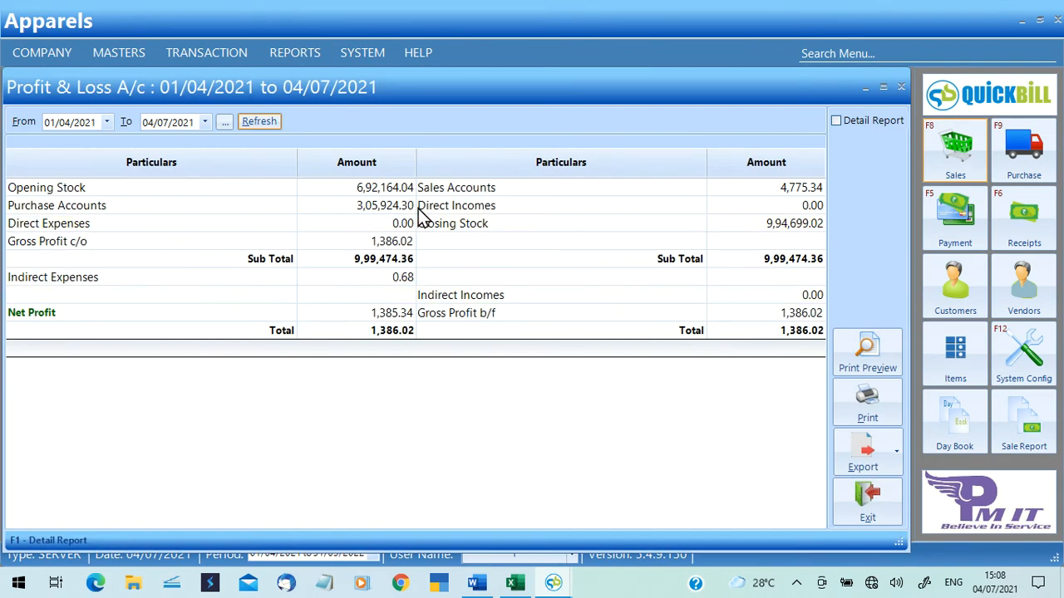
pyautogui.doubleClick(467, 192)
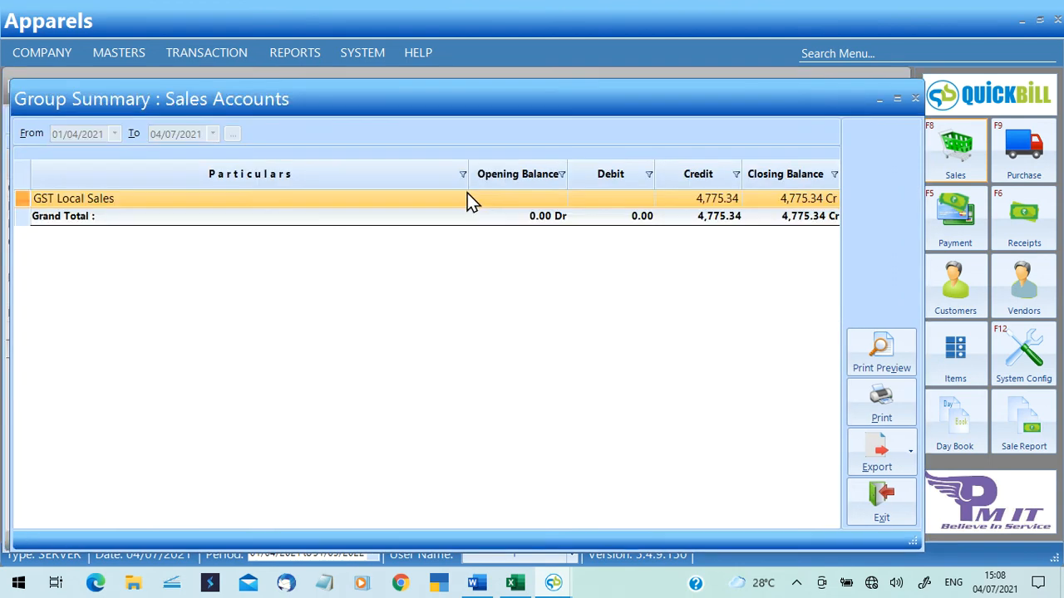
pyautogui.doubleClick(467, 198)
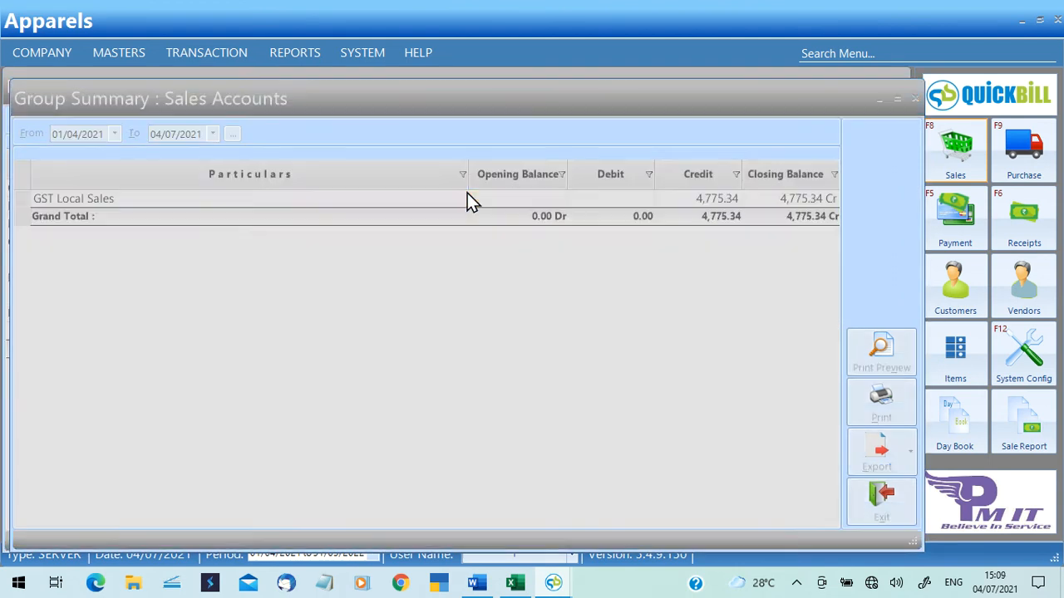
pyautogui.press('Down')
pyautogui.press('Down')
pyautogui.press('Down')
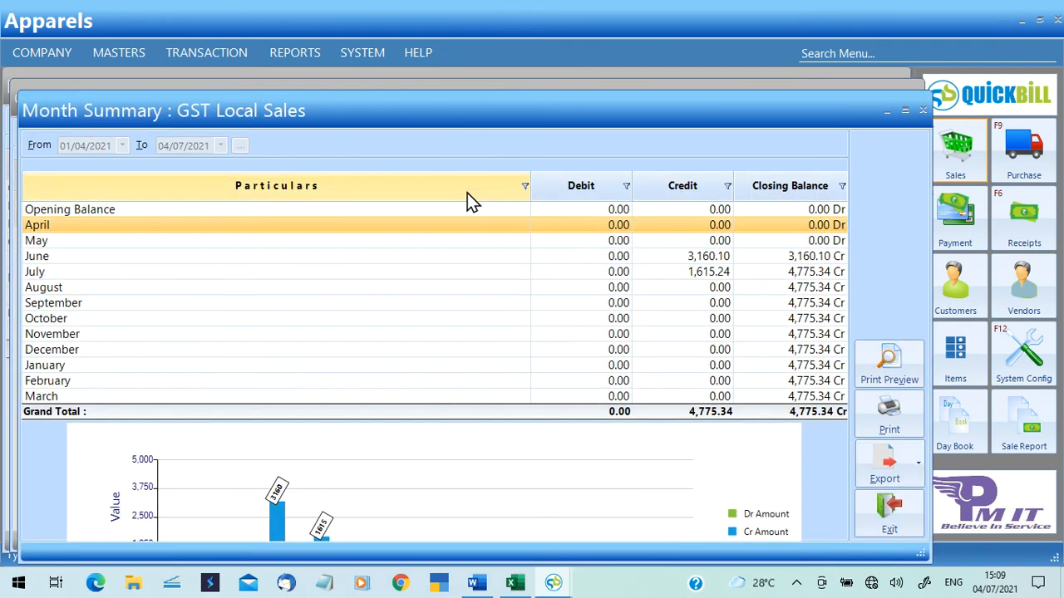
pyautogui.press('Return')
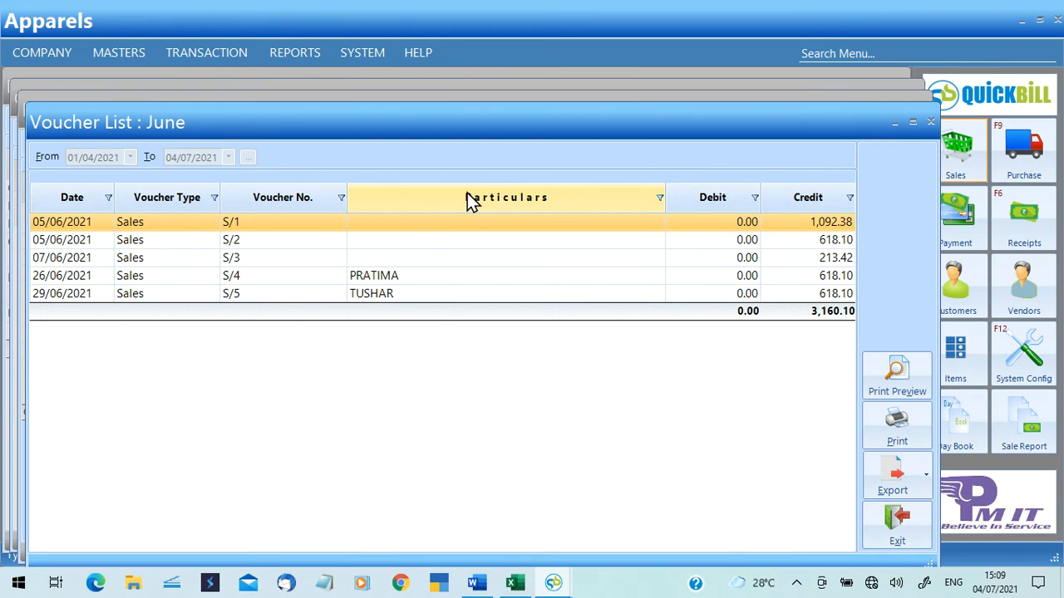
pyautogui.click(932, 122)
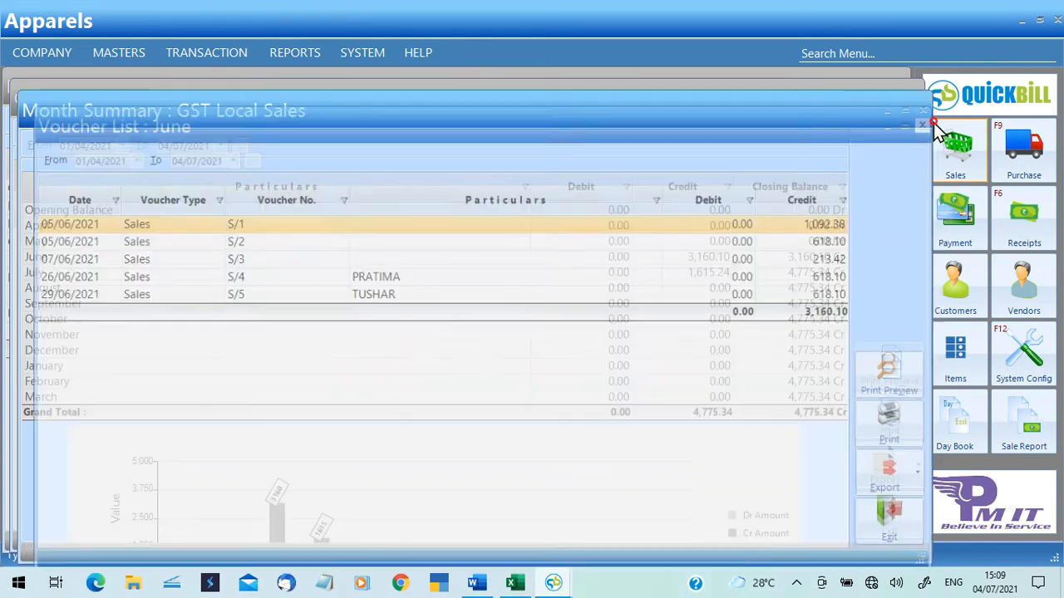
pyautogui.click(923, 106)
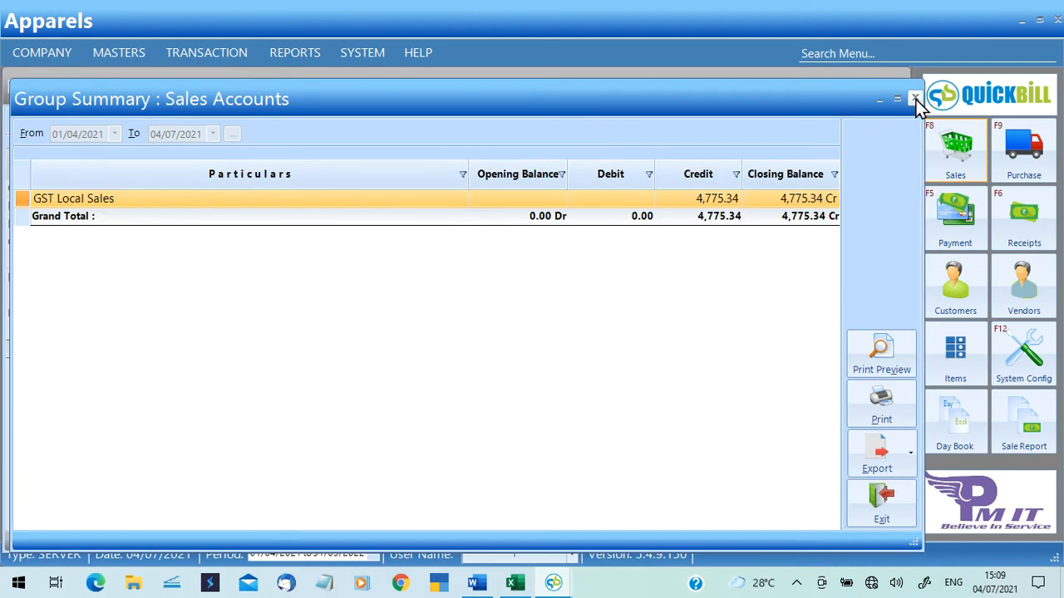
pyautogui.click(916, 100)
pyautogui.click(900, 87)
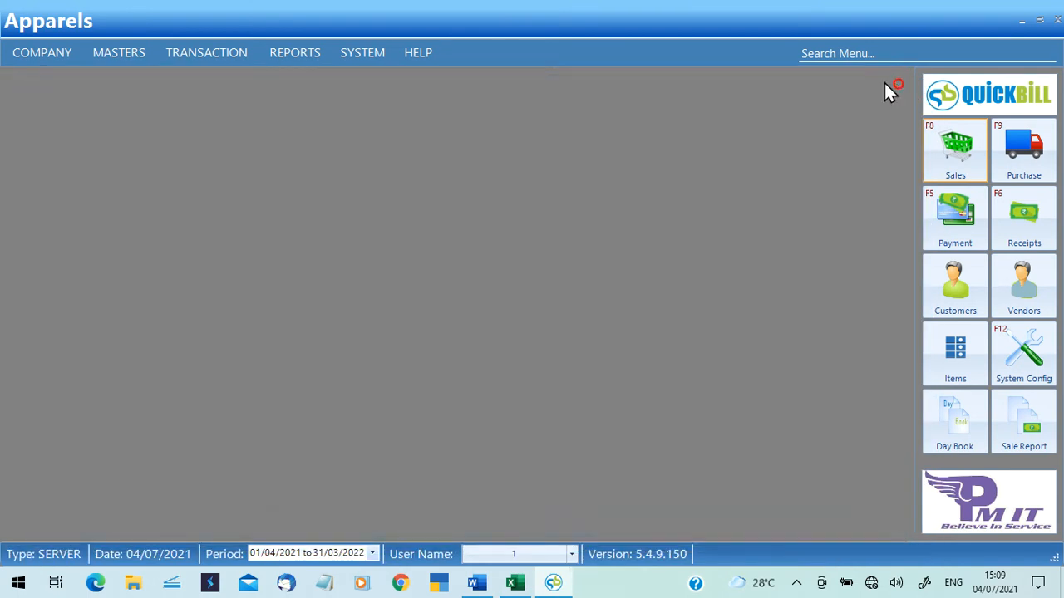
# Open the Stock Balance Report and revalue it at Retail Price, totalling 1493825.00.
pyautogui.click(314, 54)
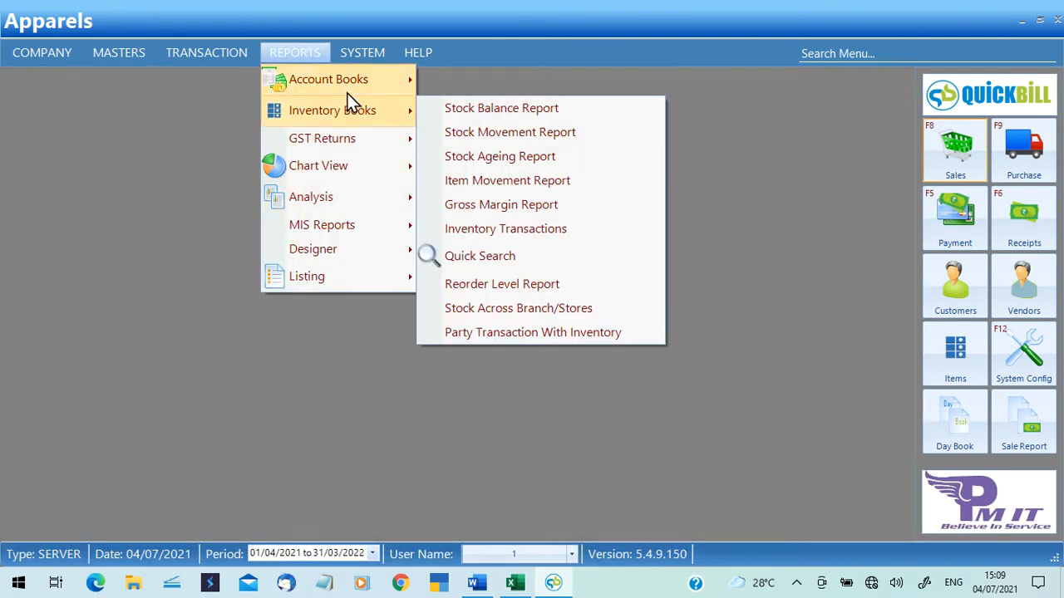
pyautogui.moveTo(629, 332)
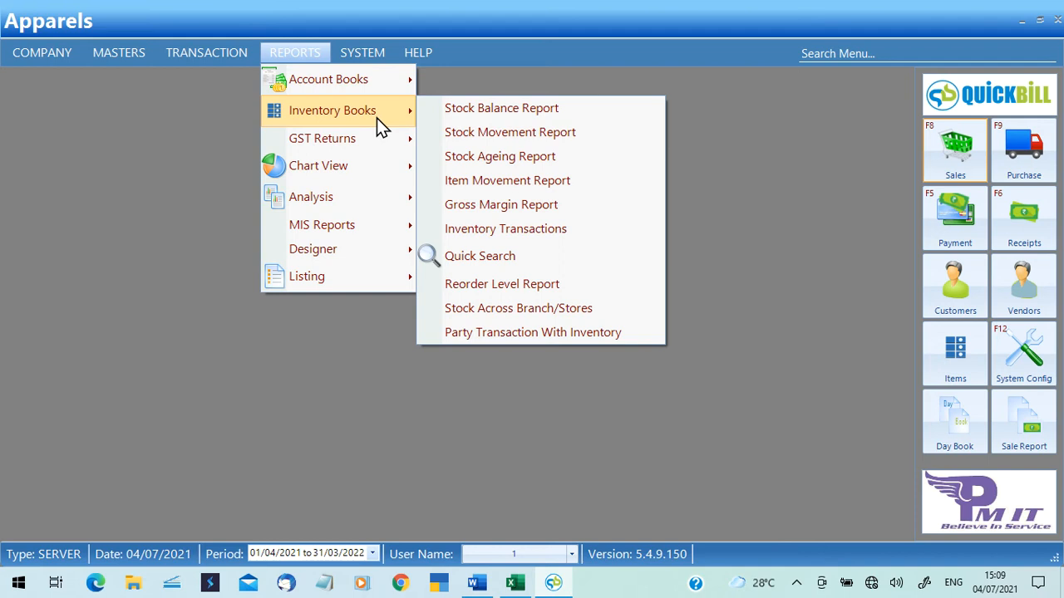
pyautogui.click(473, 113)
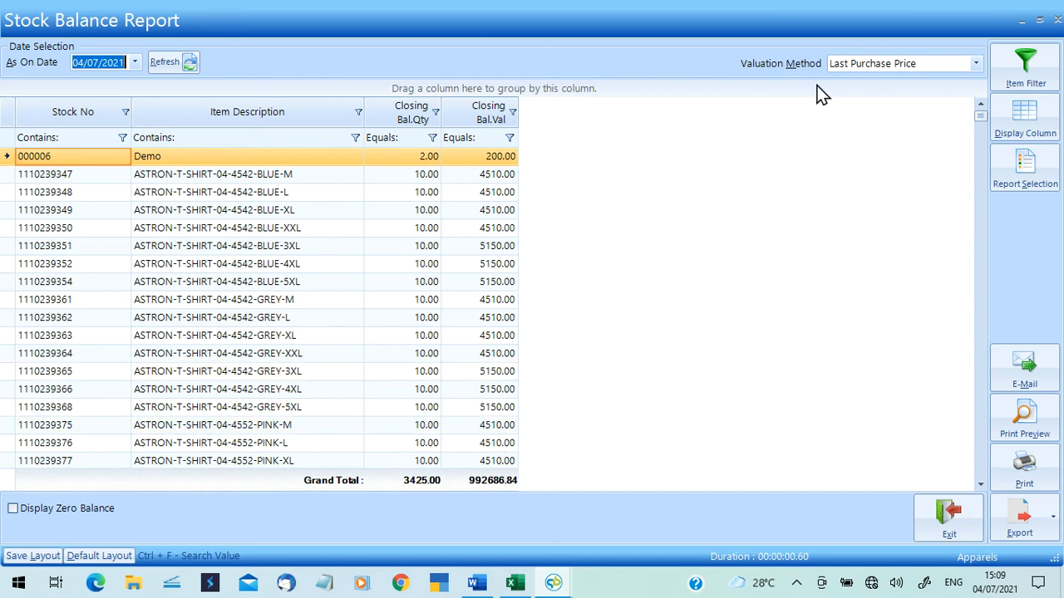
pyautogui.click(976, 65)
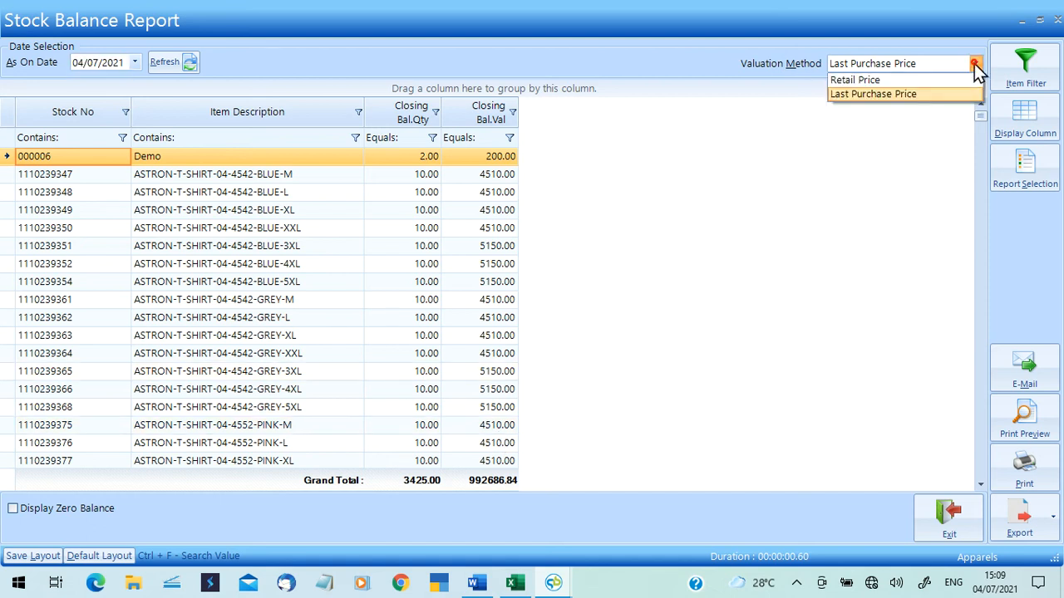
pyautogui.click(915, 80)
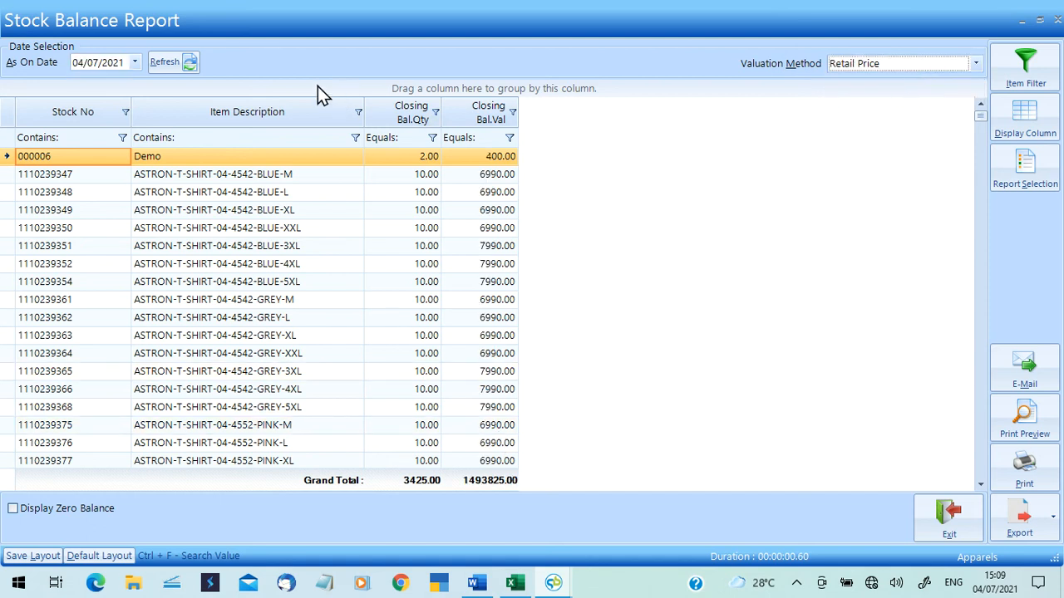
pyautogui.click(161, 59)
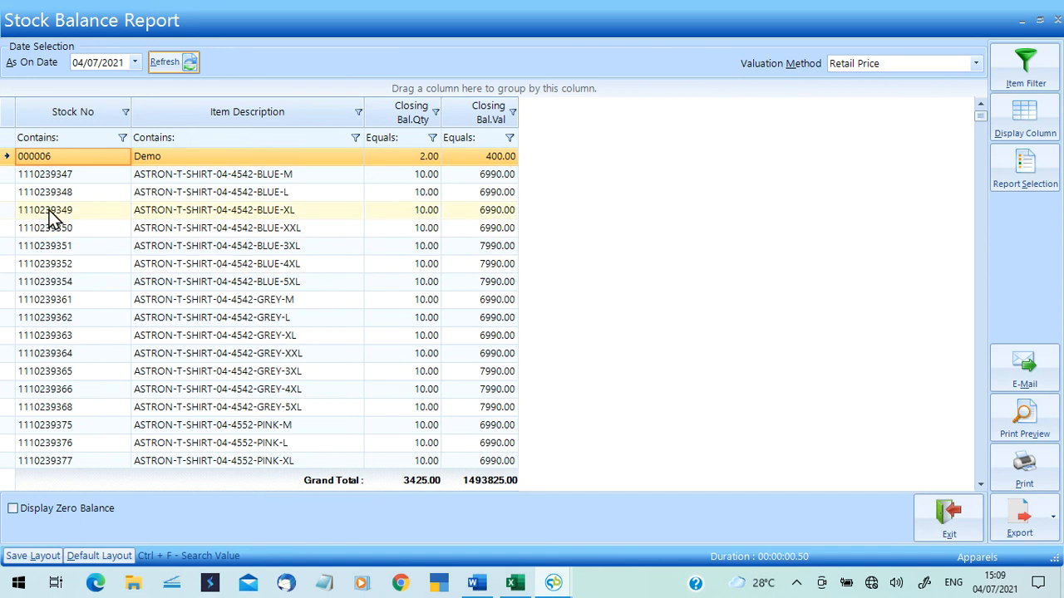
pyautogui.click(133, 209)
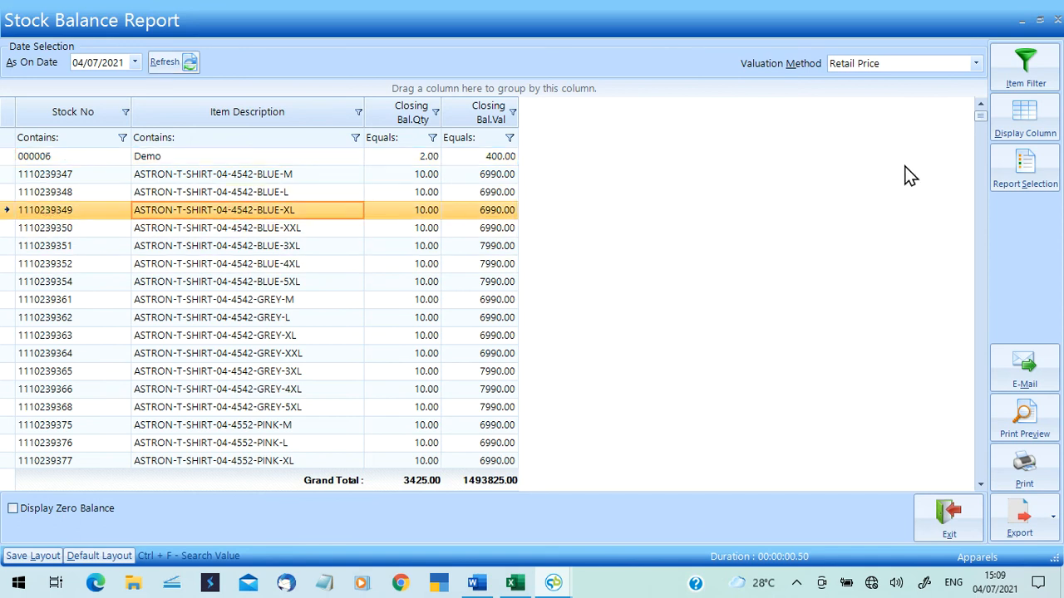
# Add Product, Brand, Style, Shade and Size columns to the report and save the selection.
pyautogui.click(995, 128)
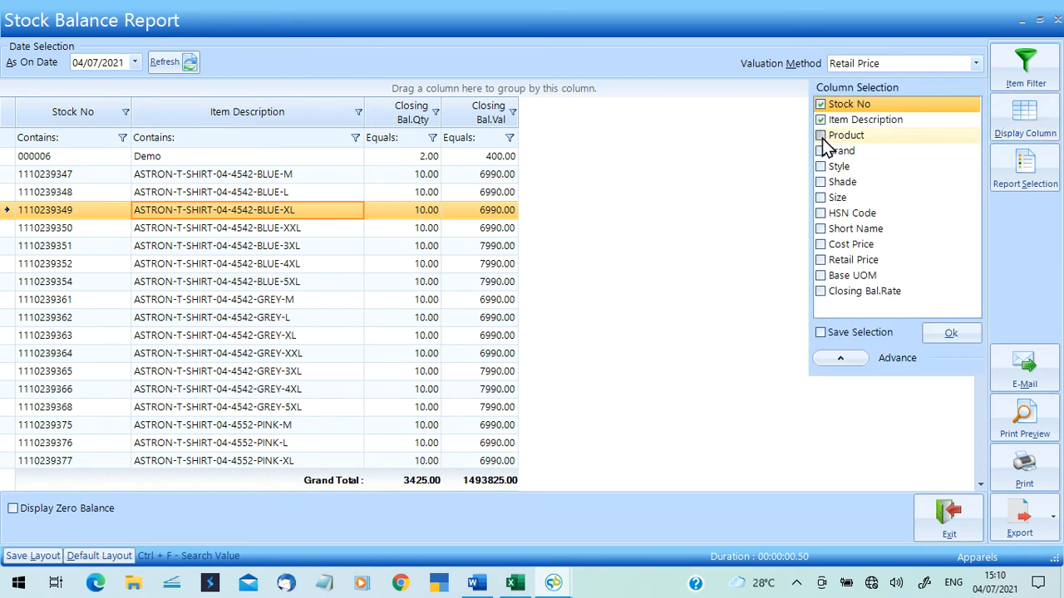
pyautogui.click(821, 136)
pyautogui.click(820, 151)
pyautogui.click(820, 166)
pyautogui.click(820, 181)
pyautogui.click(820, 197)
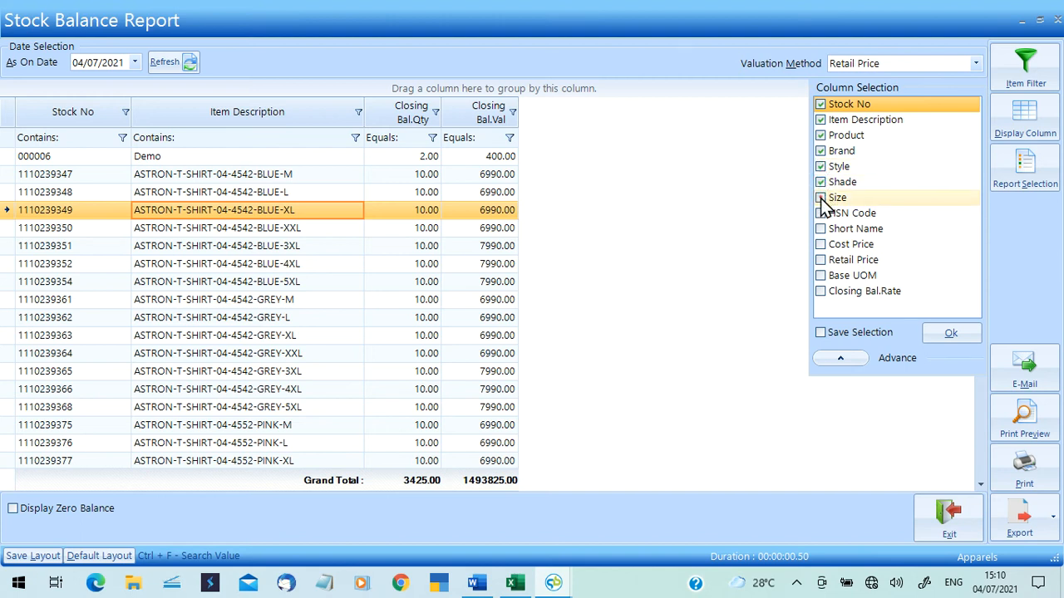
pyautogui.click(848, 333)
pyautogui.click(947, 332)
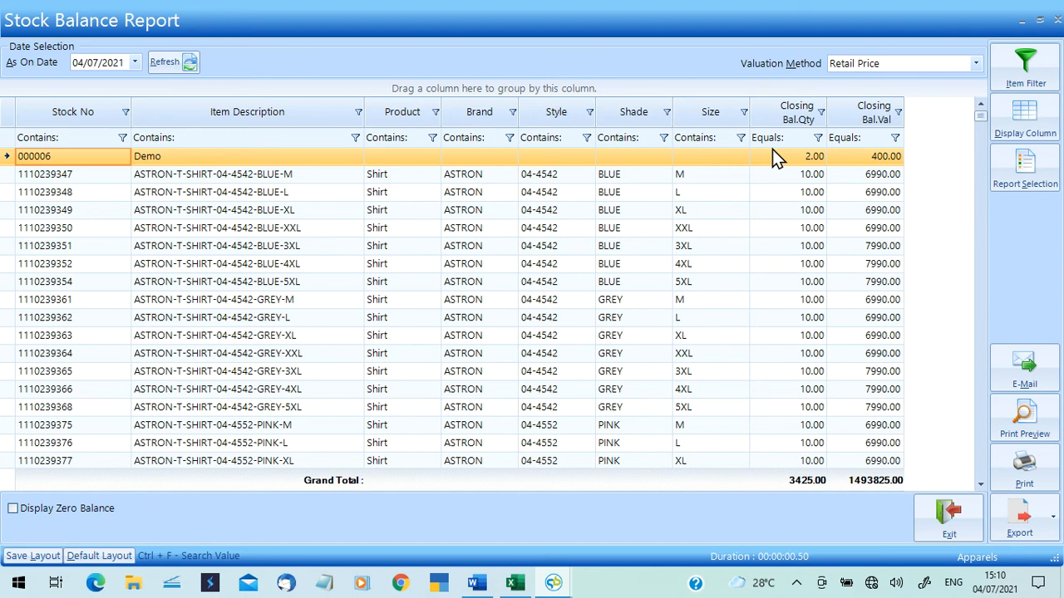
# Include zero-balance items and refresh the stock balance report.
pyautogui.click(12, 509)
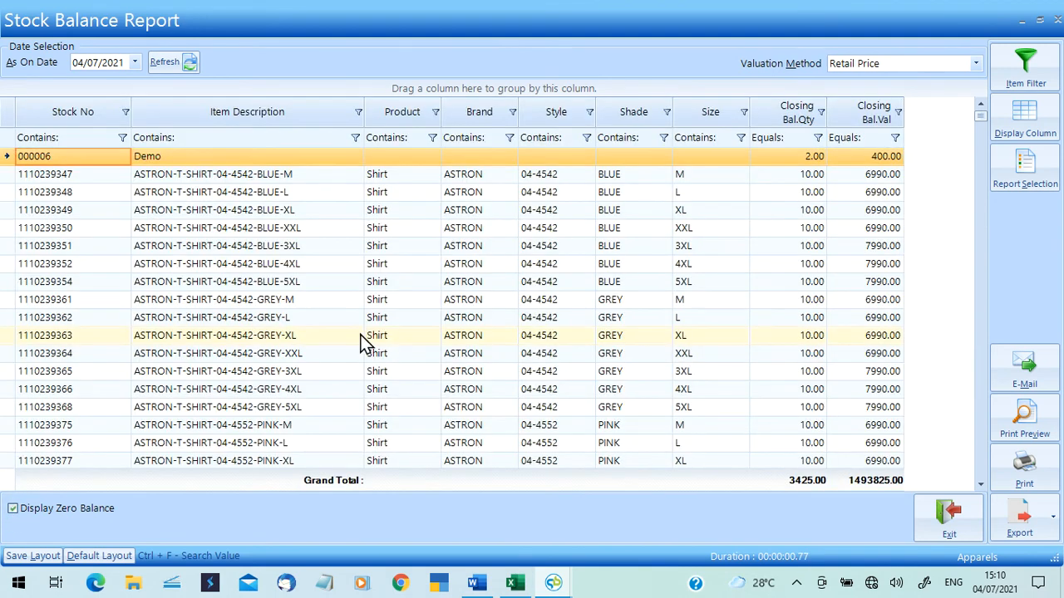
pyautogui.click(163, 63)
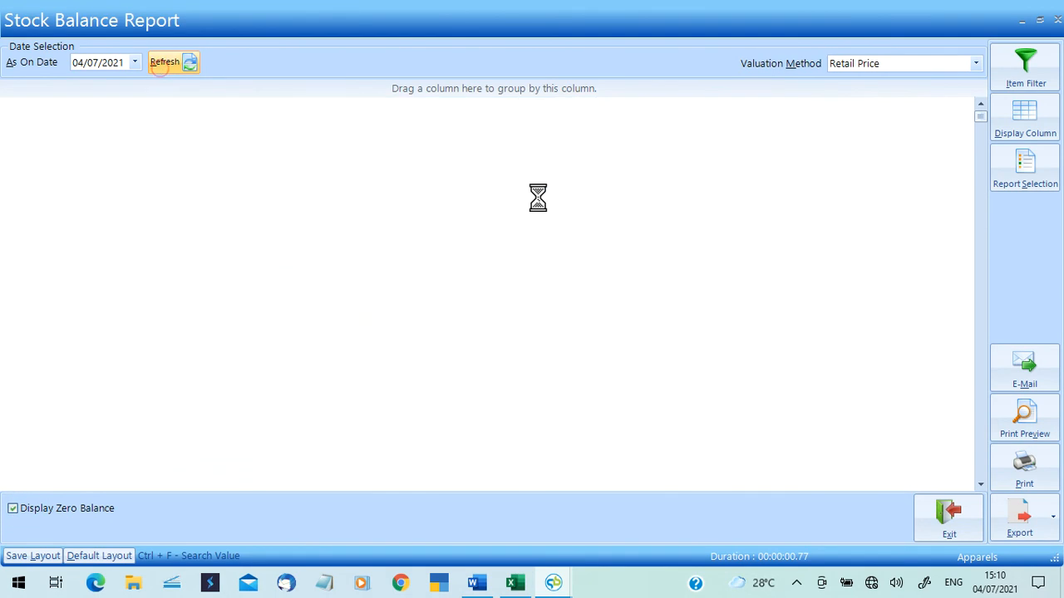
pyautogui.moveTo(978, 119); pyautogui.dragTo(945, 119)
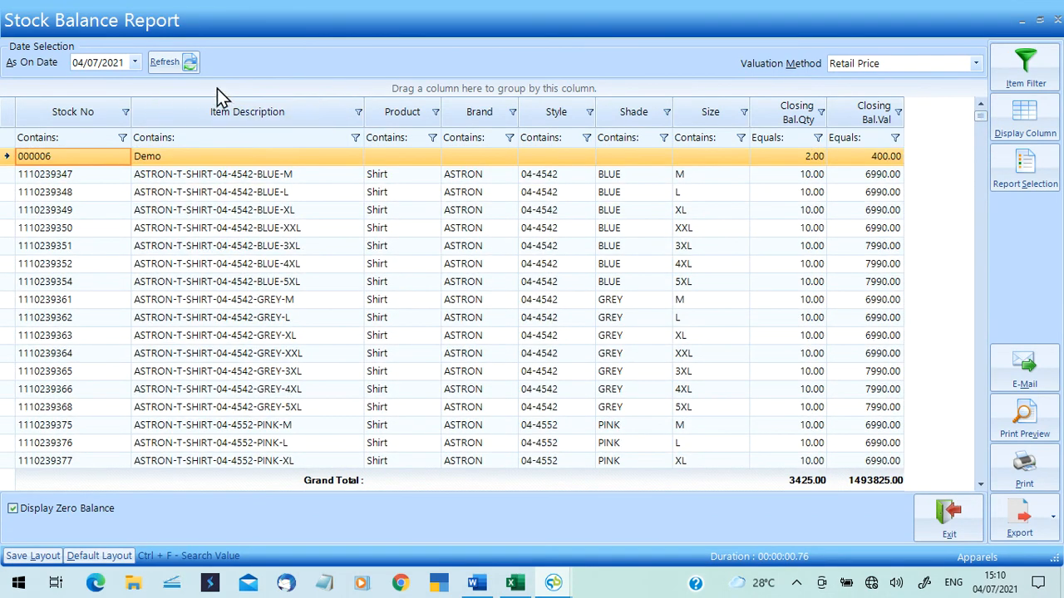
pyautogui.click(171, 64)
pyautogui.click(15, 507)
pyautogui.click(176, 63)
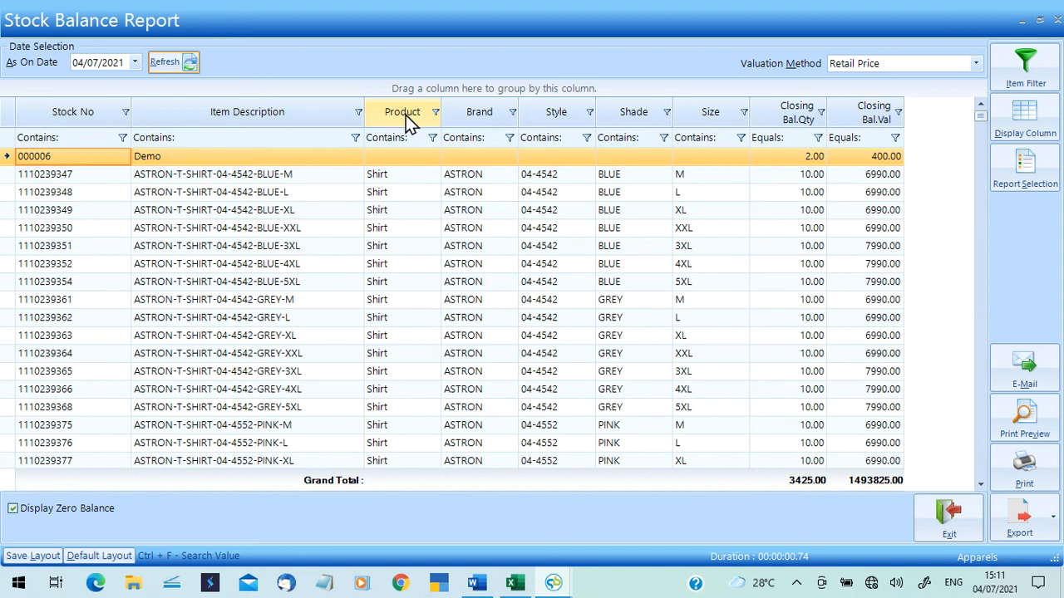
pyautogui.moveTo(405, 115); pyautogui.dragTo(397, 96)
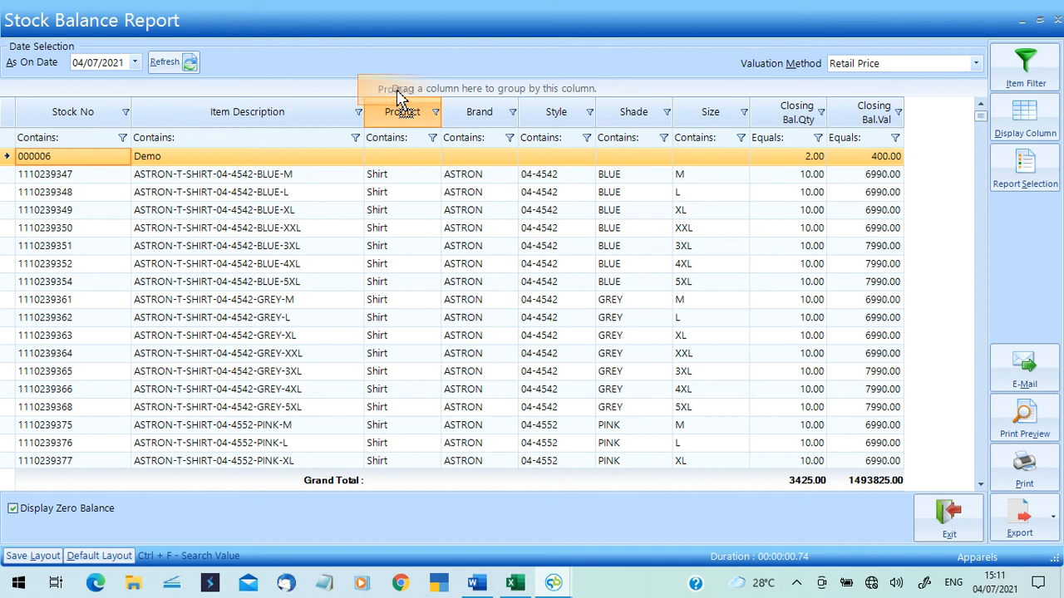
pyautogui.moveTo(397, 96); pyautogui.dragTo(397, 99)
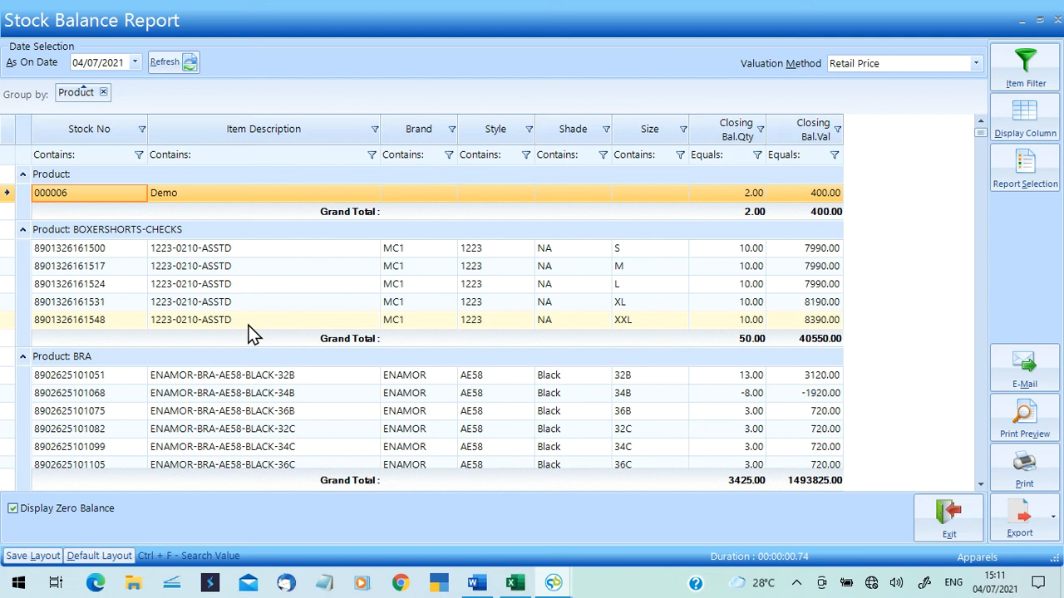
pyautogui.moveTo(413, 138); pyautogui.dragTo(171, 109)
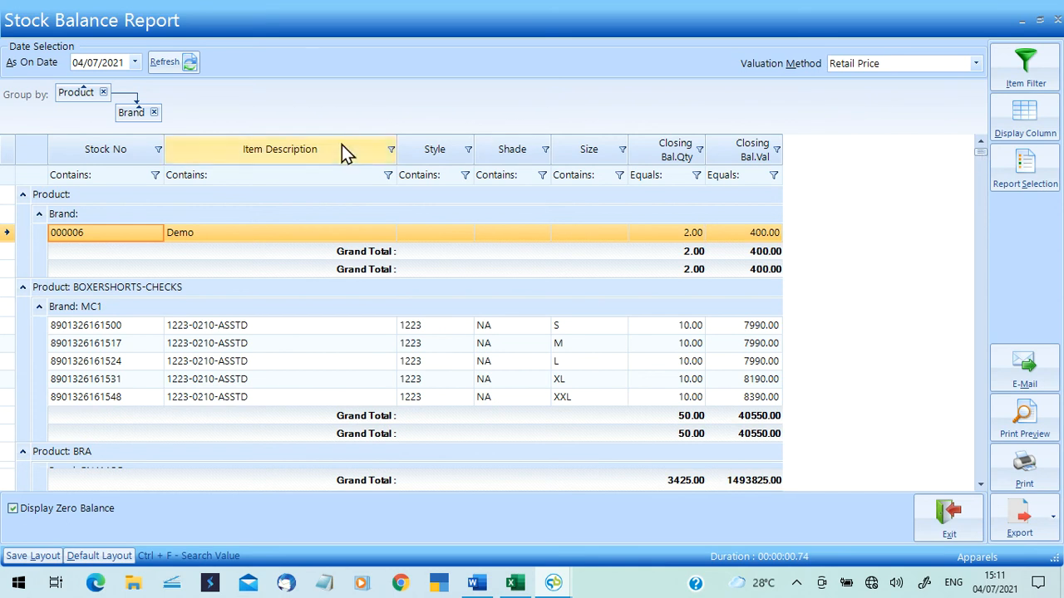
pyautogui.click(156, 111)
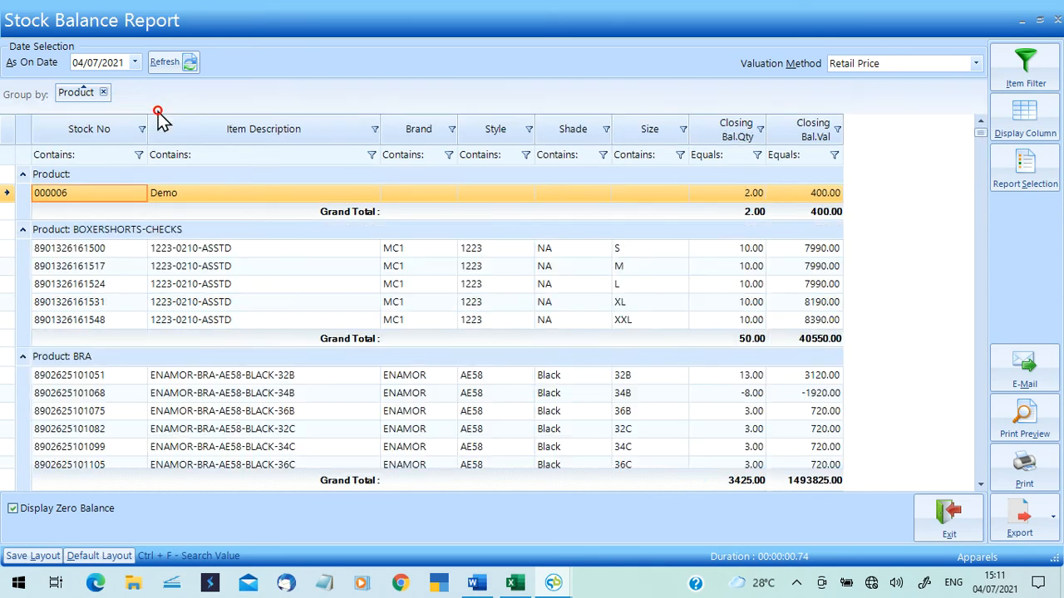
pyautogui.click(103, 91)
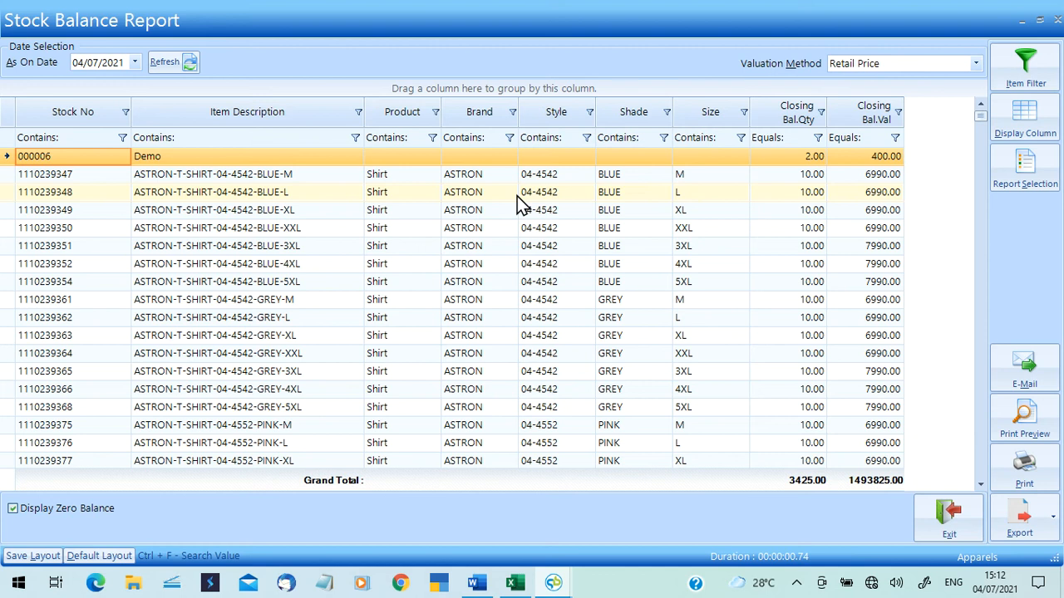
# Try filtering the Style column with 098 and 98, clearing each entry.
pyautogui.click(564, 138)
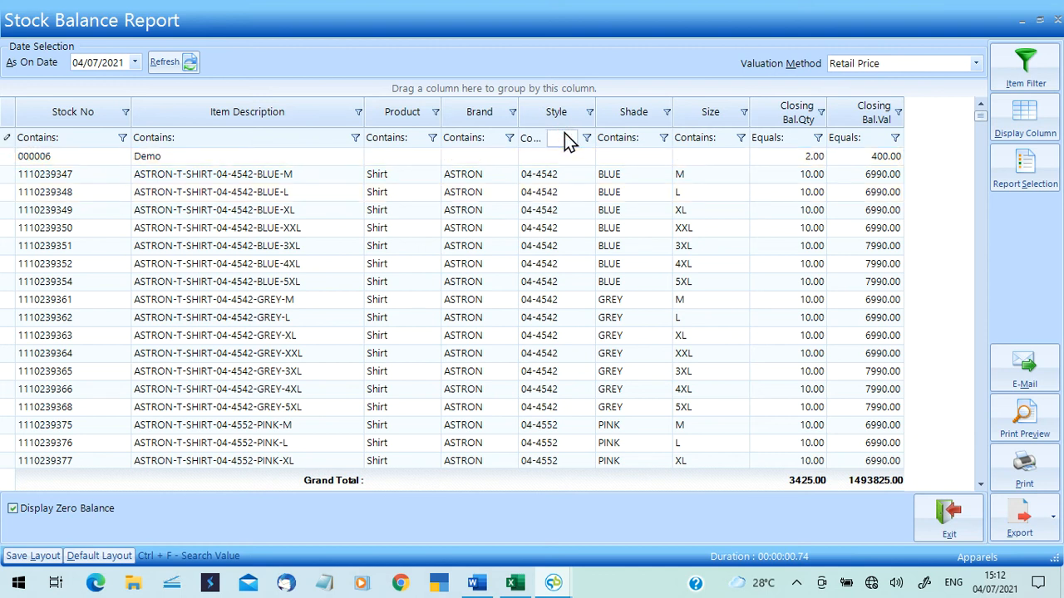
pyautogui.write('098')
pyautogui.press('BackSpace')
pyautogui.press('BackSpace')
pyautogui.press('BackSpace')
pyautogui.write('98')
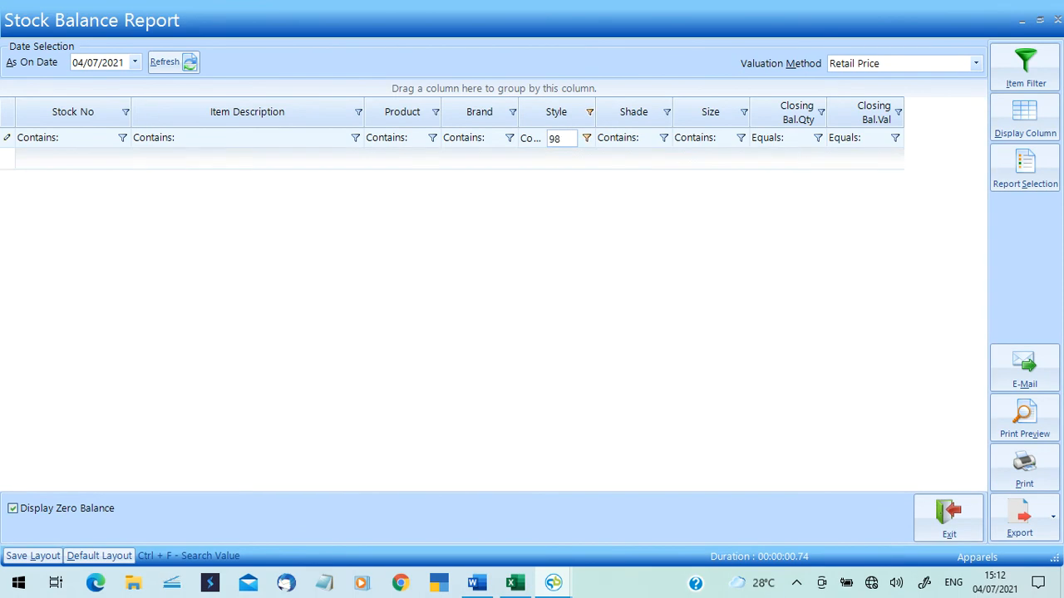
pyautogui.press('BackSpace')
pyautogui.press('BackSpace')
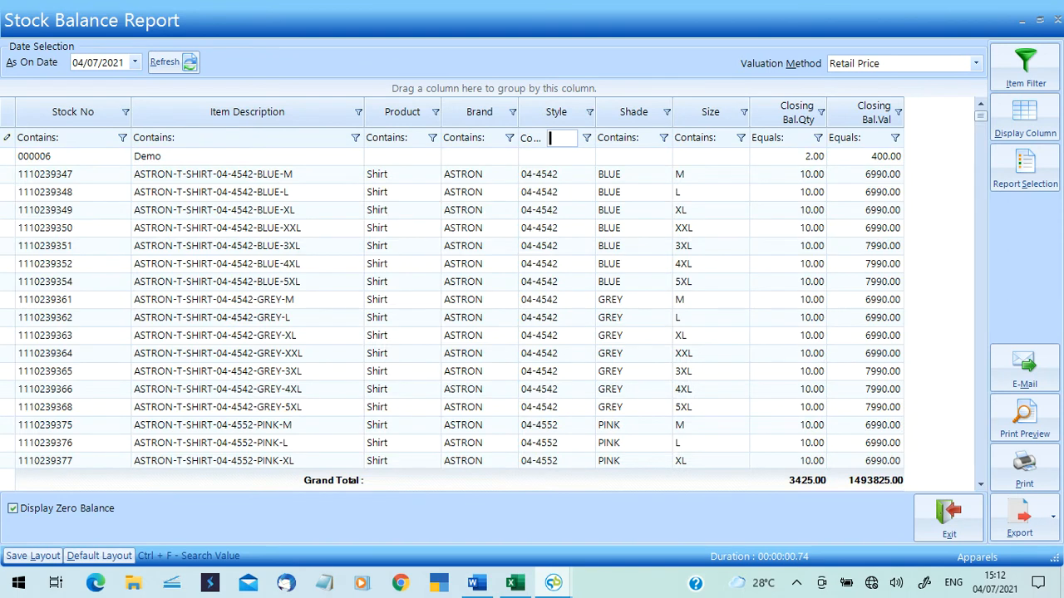
pyautogui.moveTo(978, 119); pyautogui.dragTo(973, 86)
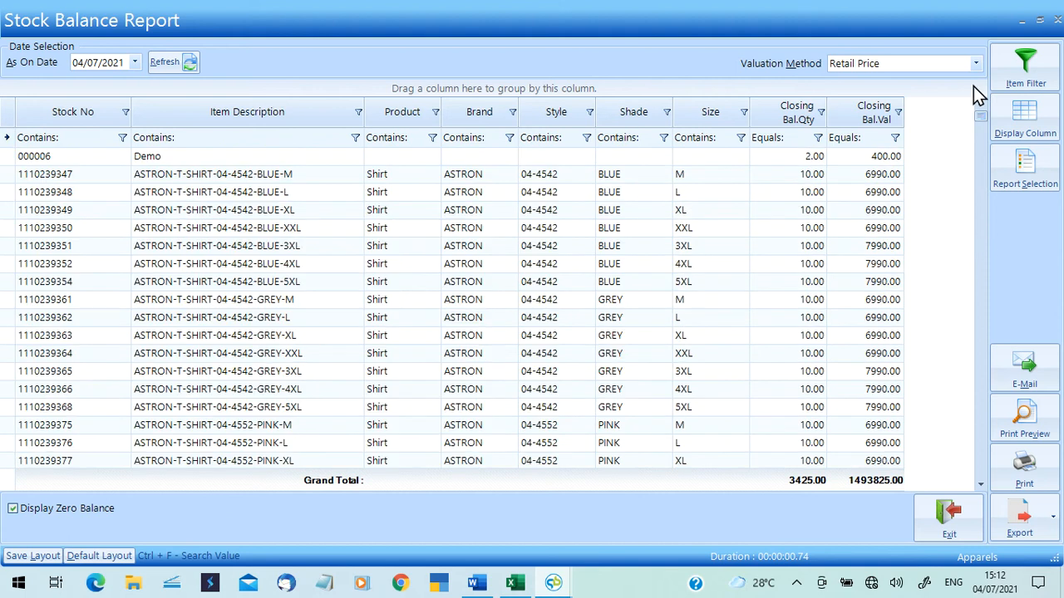
# Filter by Style 1300 and Shade 'bla', then remove both filters to show all rows.
pyautogui.click(576, 137)
pyautogui.write('1300')
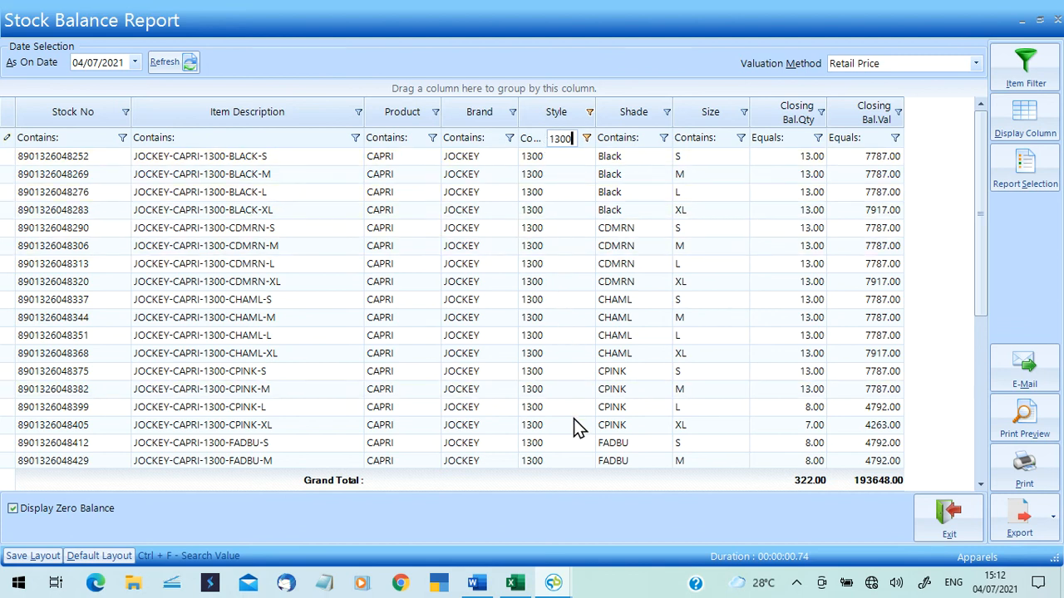
pyautogui.click(651, 144)
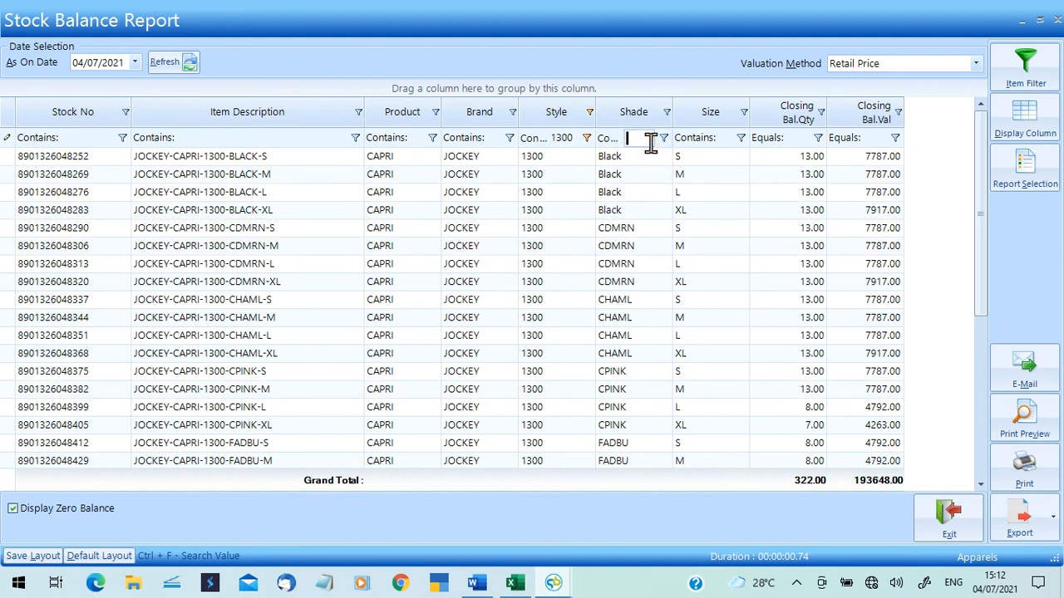
pyautogui.write('bla')
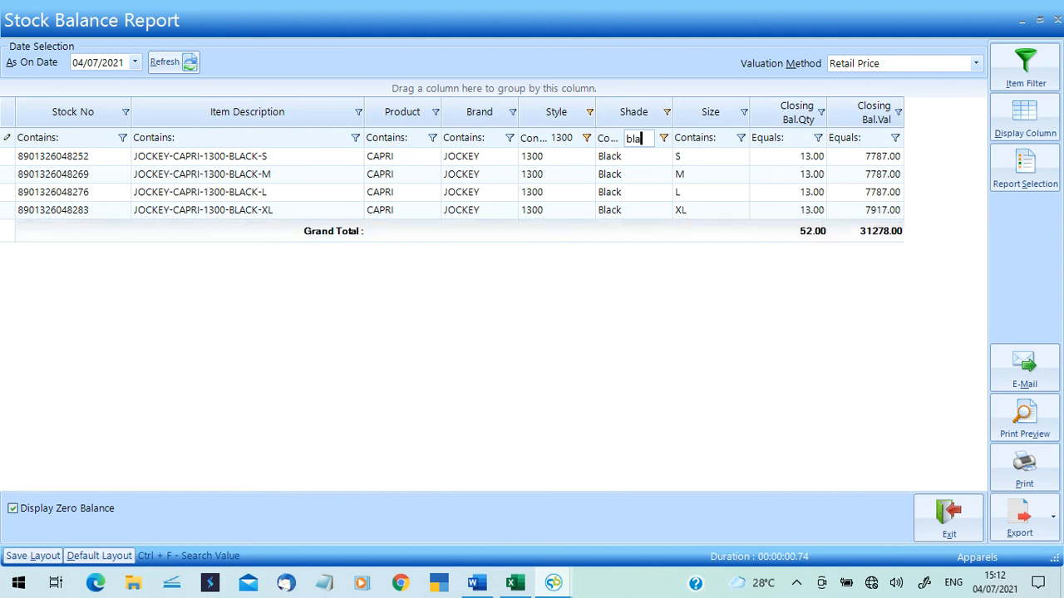
pyautogui.click(575, 139)
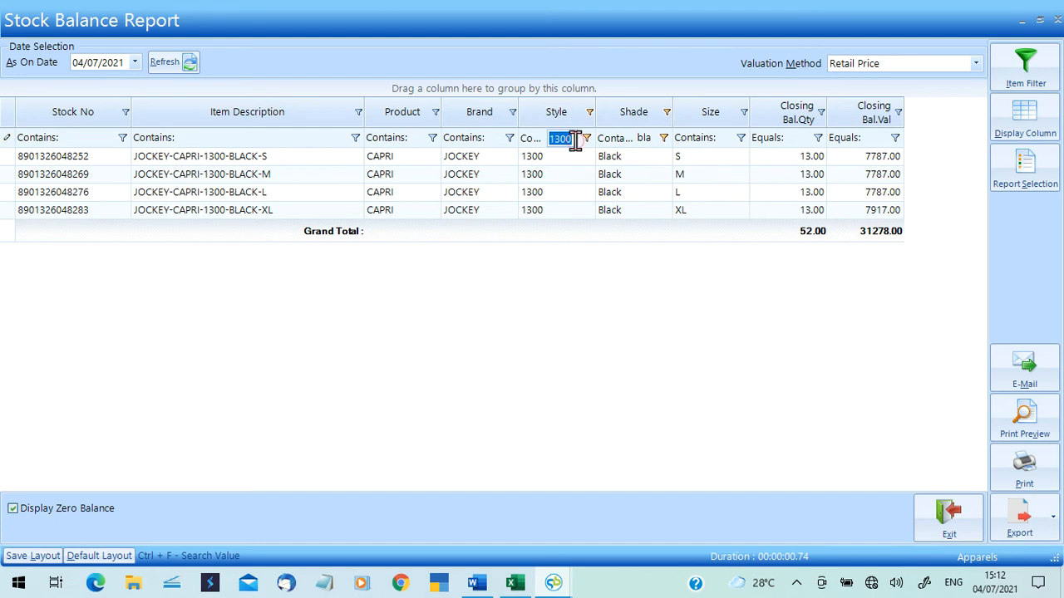
pyautogui.press('BackSpace')
pyautogui.click(640, 141)
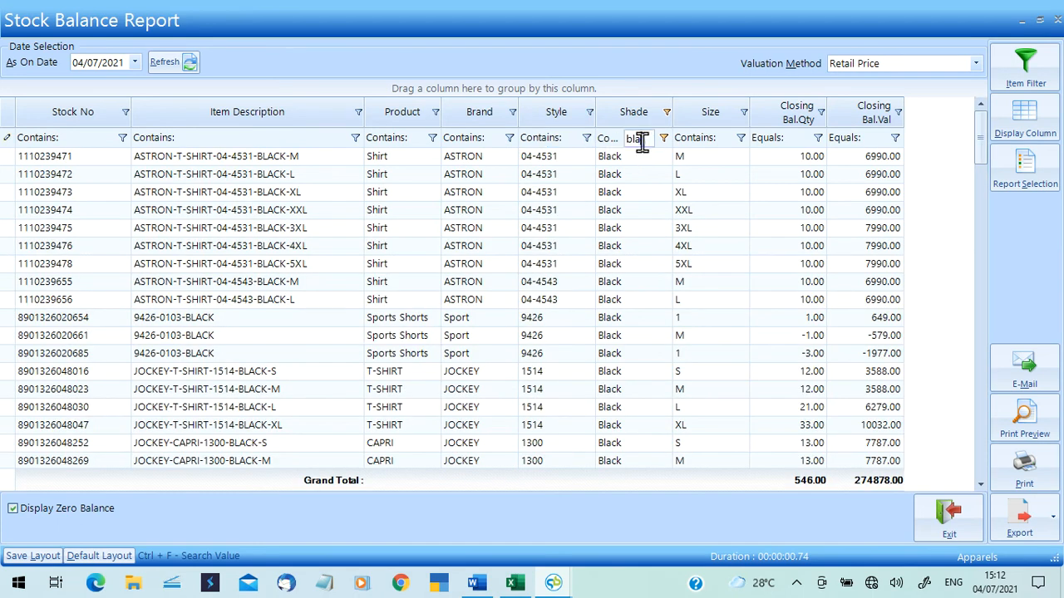
pyautogui.press('BackSpace')
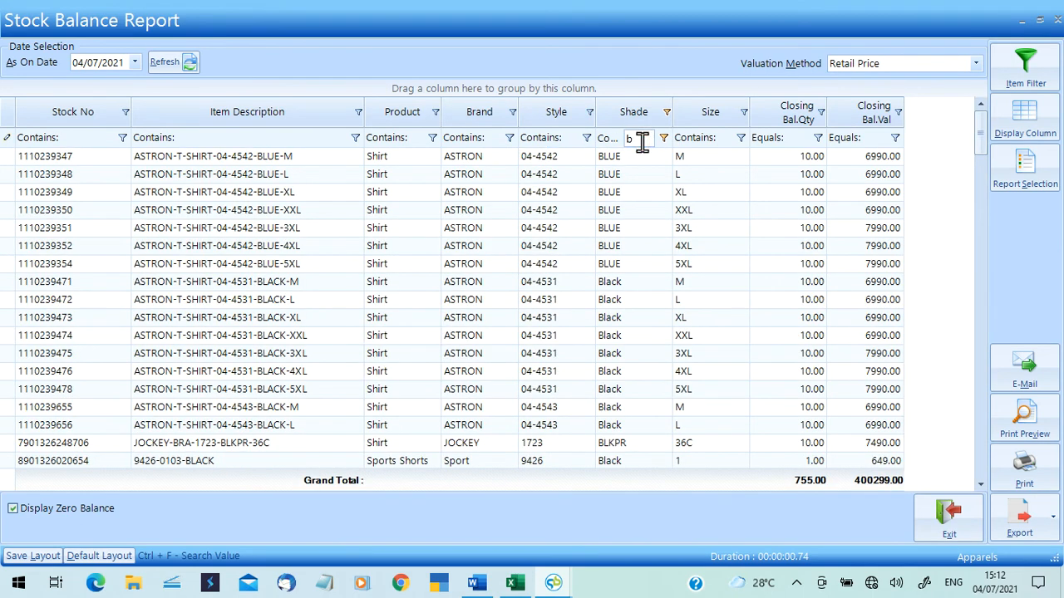
# Search Style values for '13' and keep only 1300, leaving 322.00 units worth 193648.00.
pyautogui.click(587, 112)
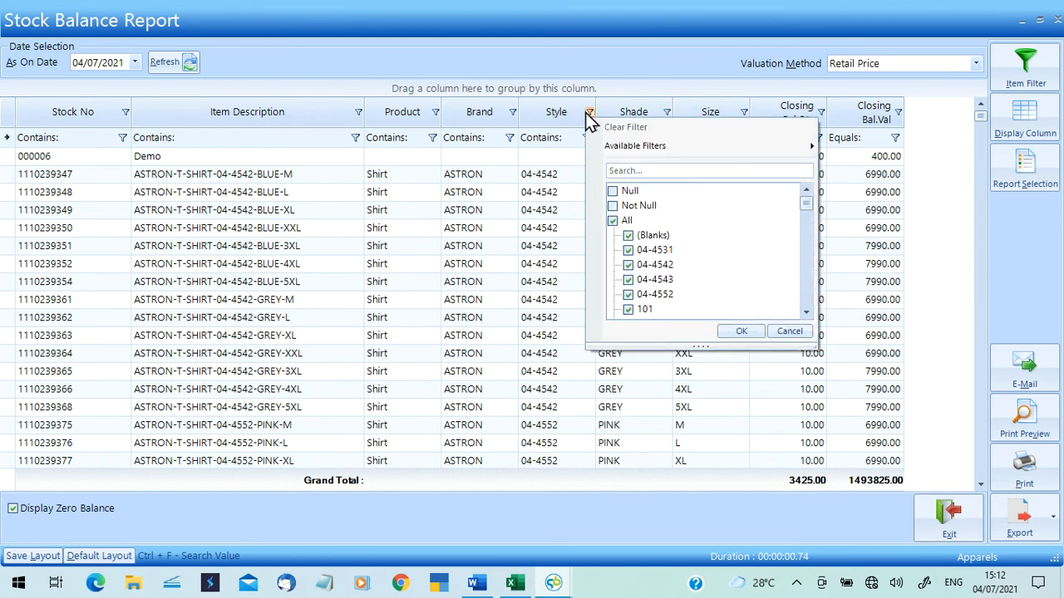
pyautogui.click(629, 172)
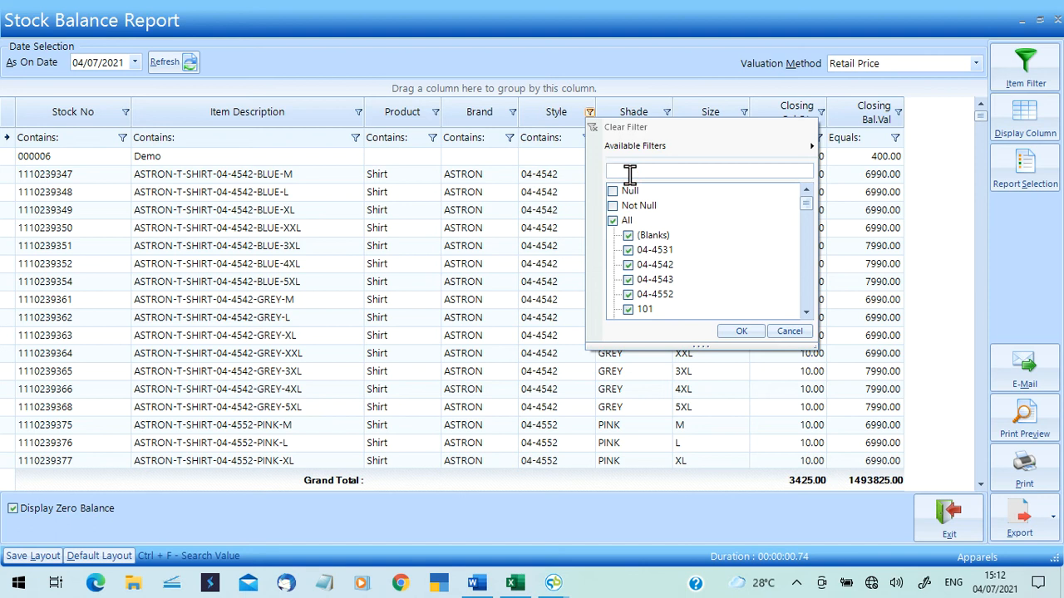
pyautogui.write('13')
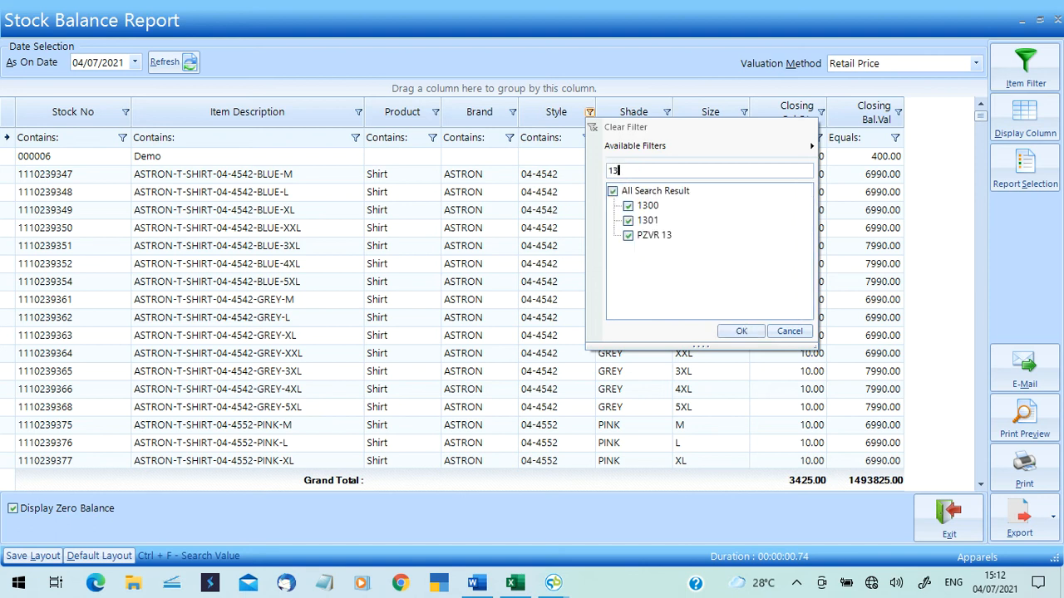
pyautogui.click(613, 191)
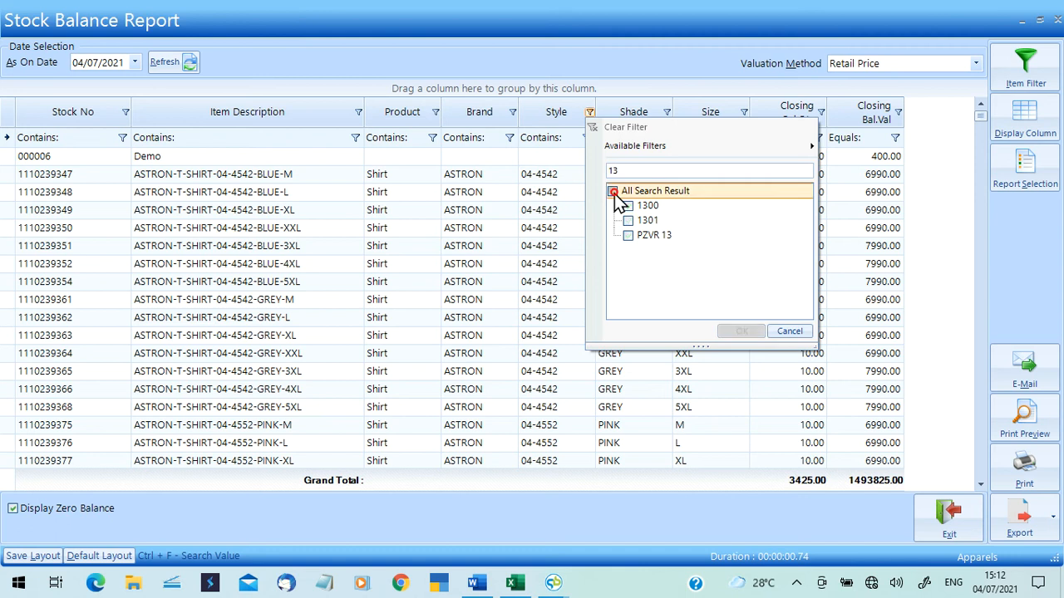
pyautogui.click(628, 207)
pyautogui.click(733, 330)
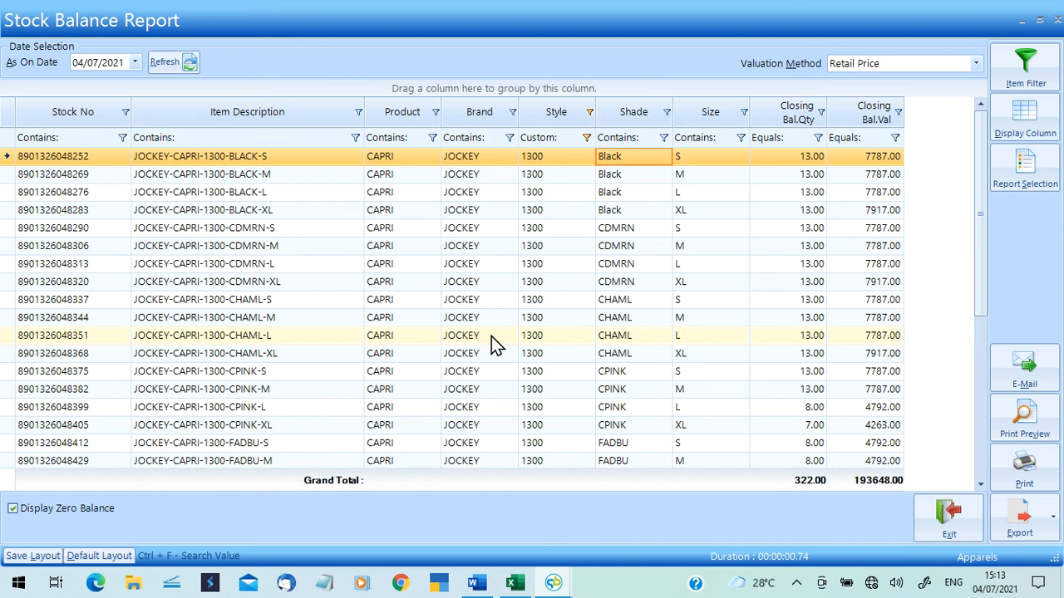
# Export the style 1300 stock balance to Excel as '1233' on the Desktop and close the report.
pyautogui.click(1047, 530)
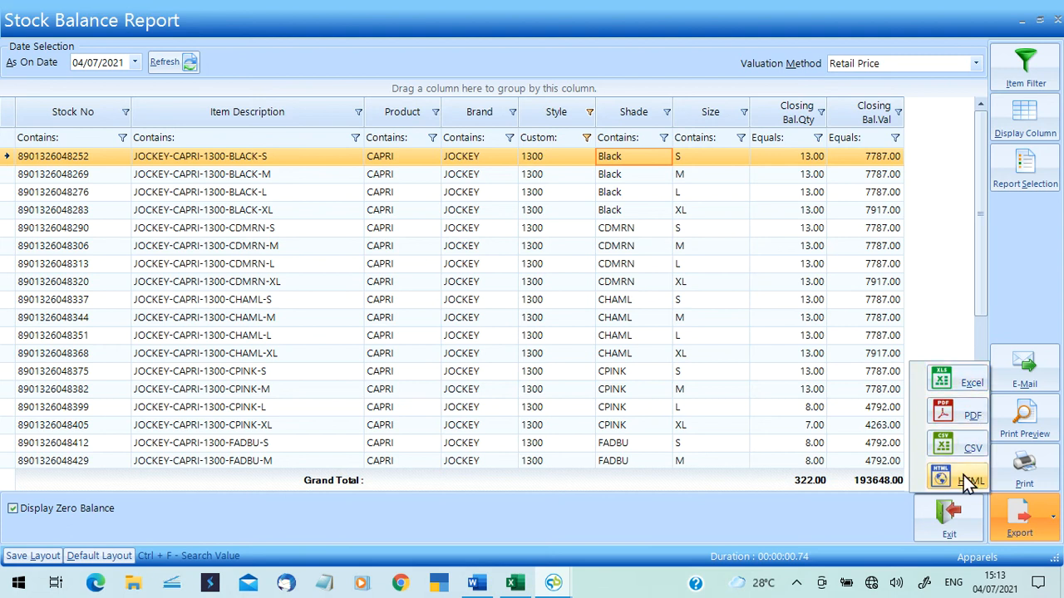
pyautogui.click(957, 387)
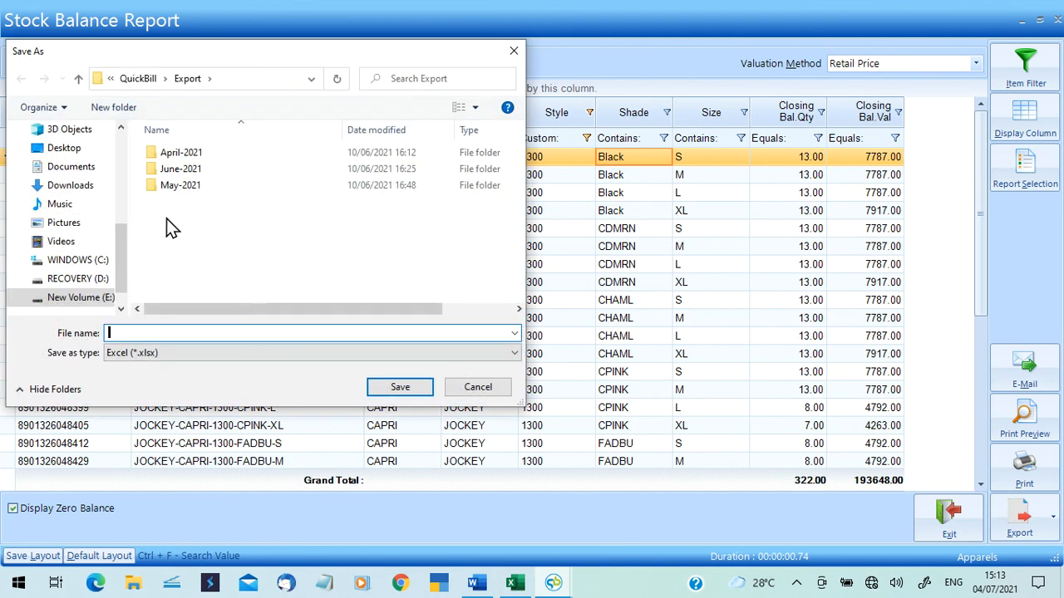
pyautogui.click(79, 149)
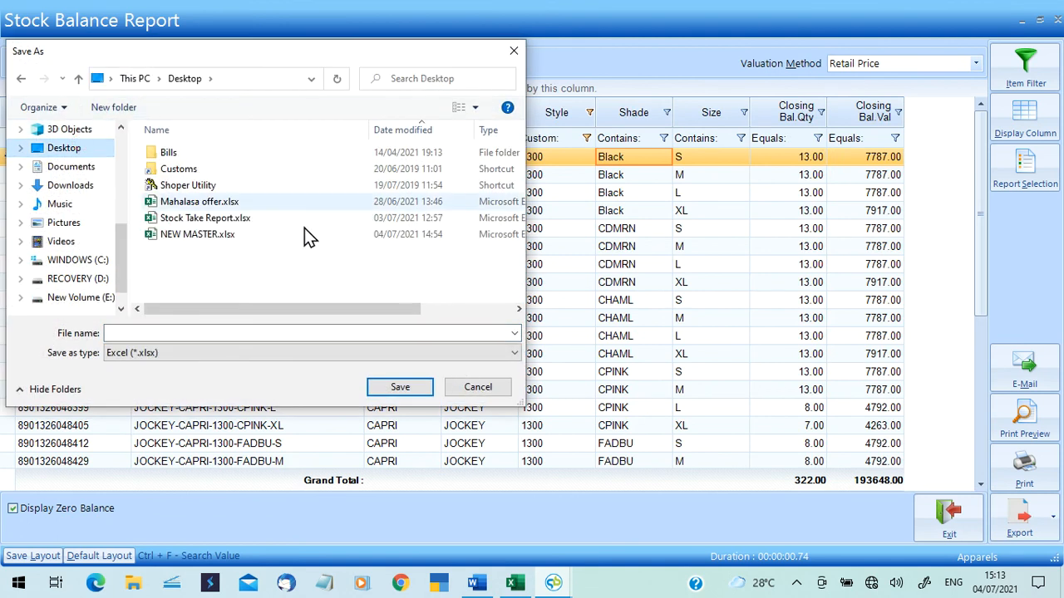
pyautogui.click(223, 332)
pyautogui.write('1233')
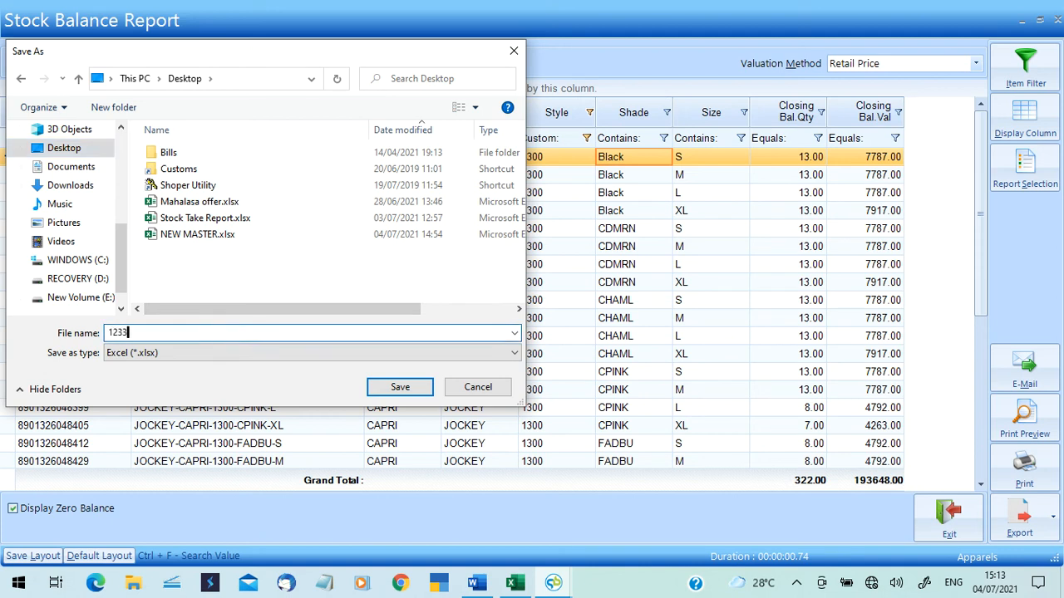
pyautogui.click(391, 387)
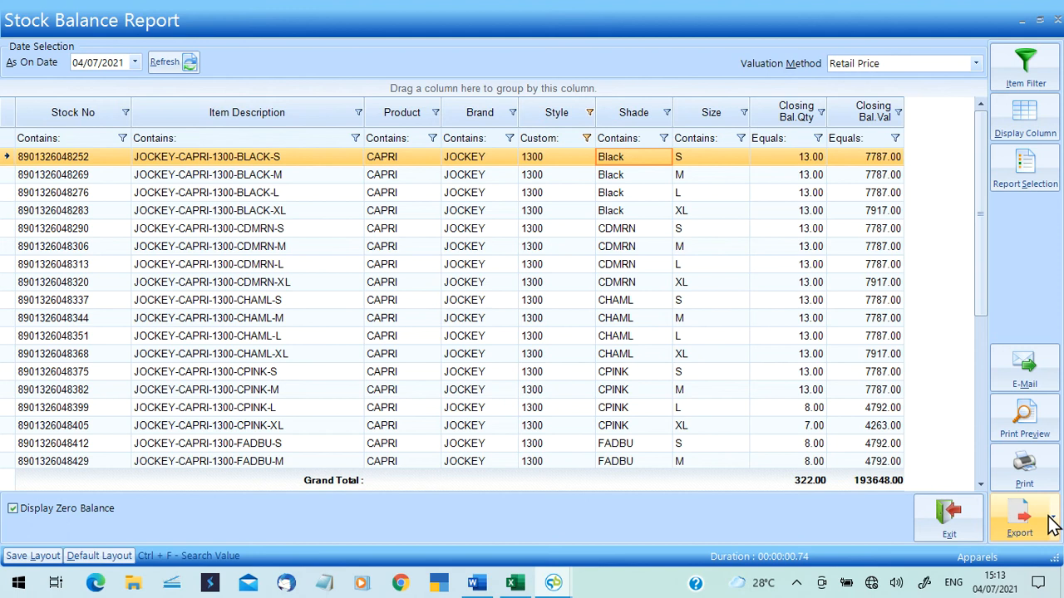
pyautogui.click(1052, 23)
pyautogui.click(285, 53)
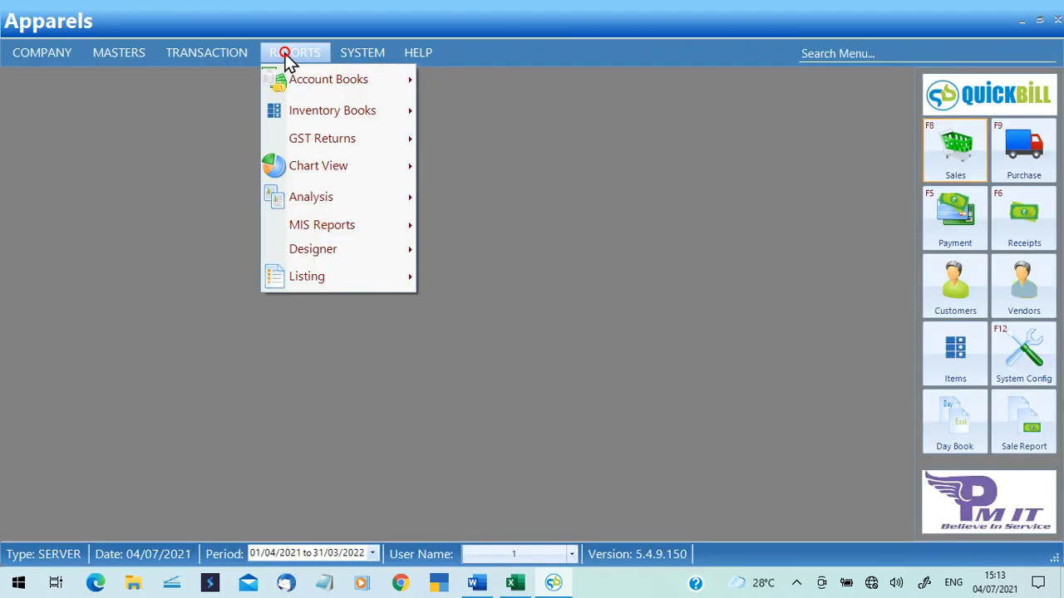
# In the Stock Movement Report, hide the Brand and Shade columns, save that choice, then close it.
pyautogui.moveTo(327, 111)
pyautogui.click(495, 136)
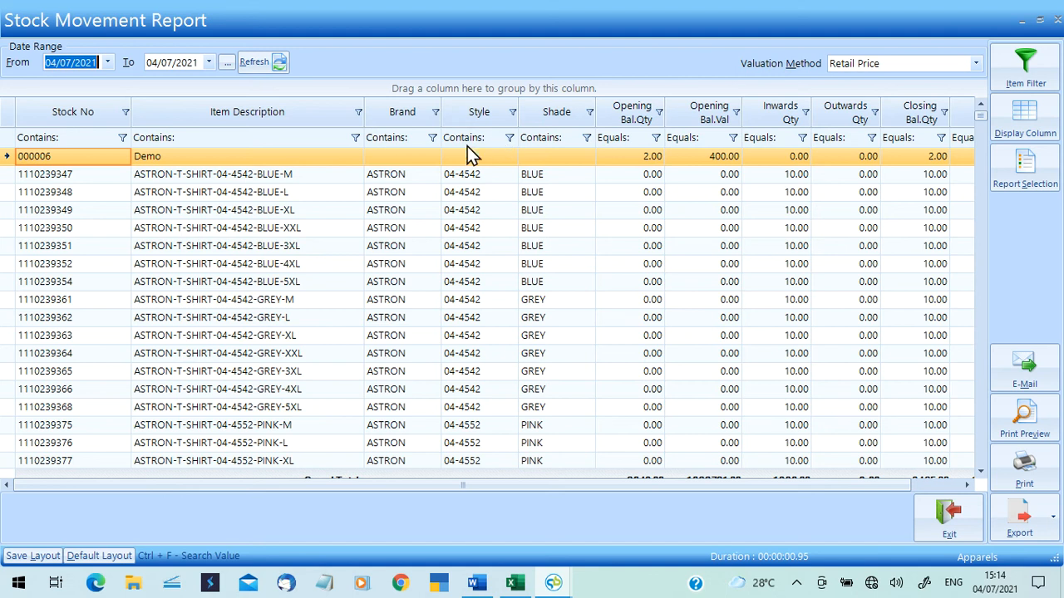
pyautogui.click(1038, 122)
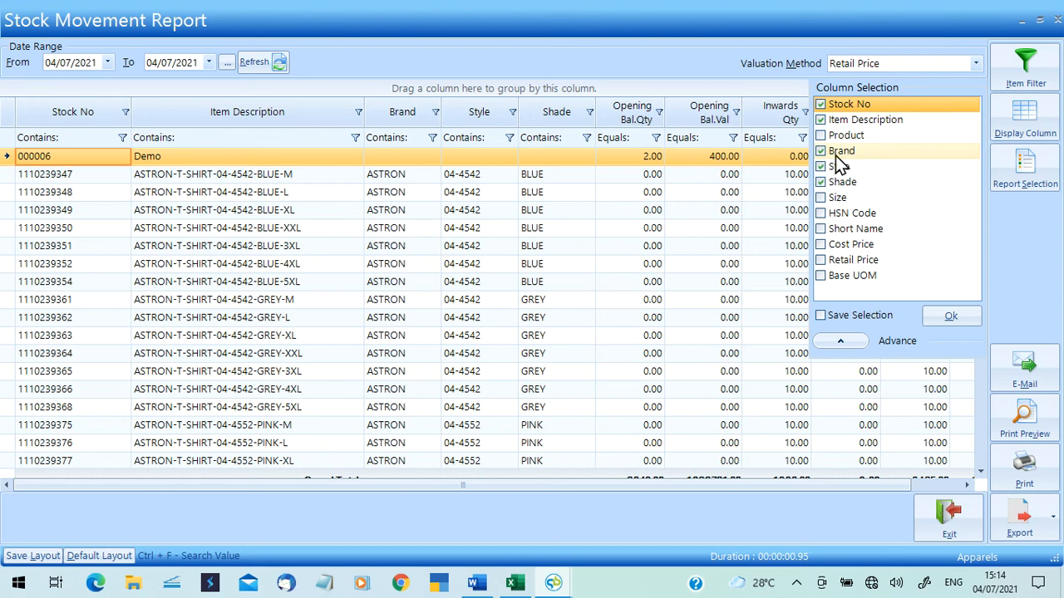
pyautogui.click(821, 151)
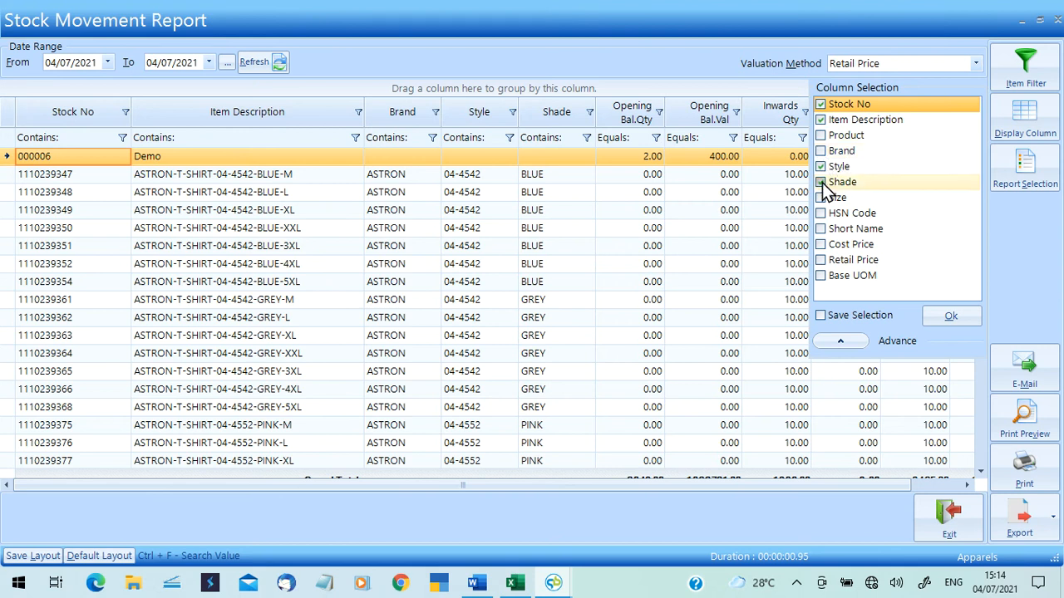
pyautogui.click(821, 182)
pyautogui.click(830, 320)
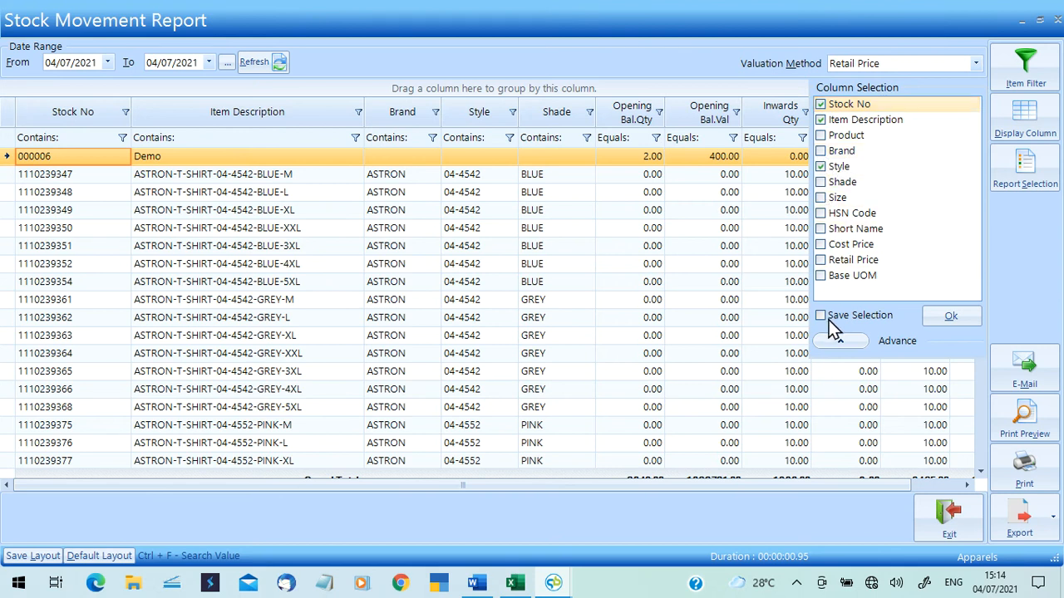
pyautogui.click(961, 320)
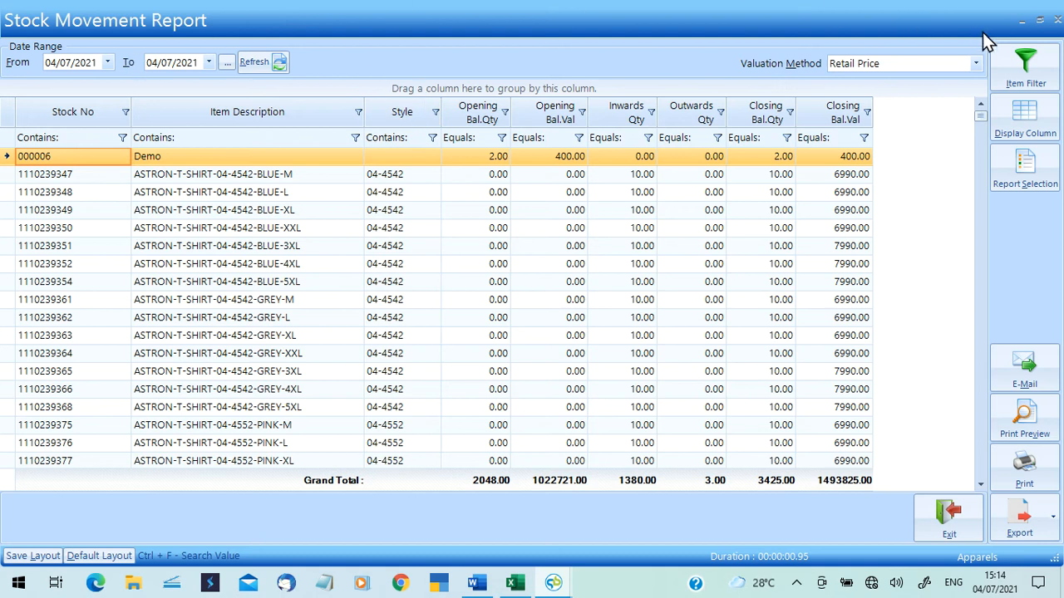
pyautogui.click(1058, 25)
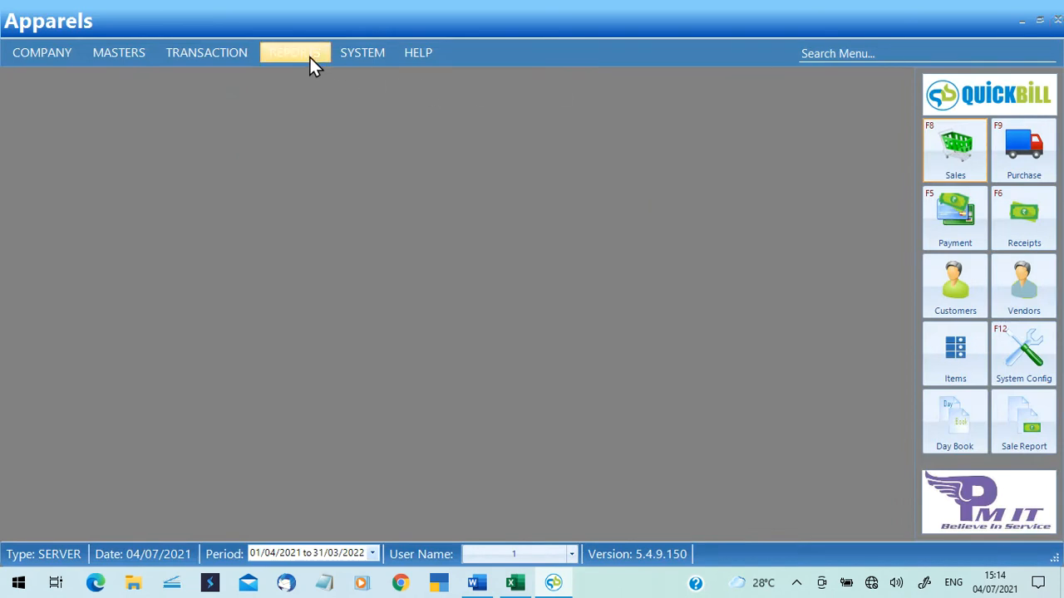
pyautogui.click(310, 58)
pyautogui.moveTo(350, 116)
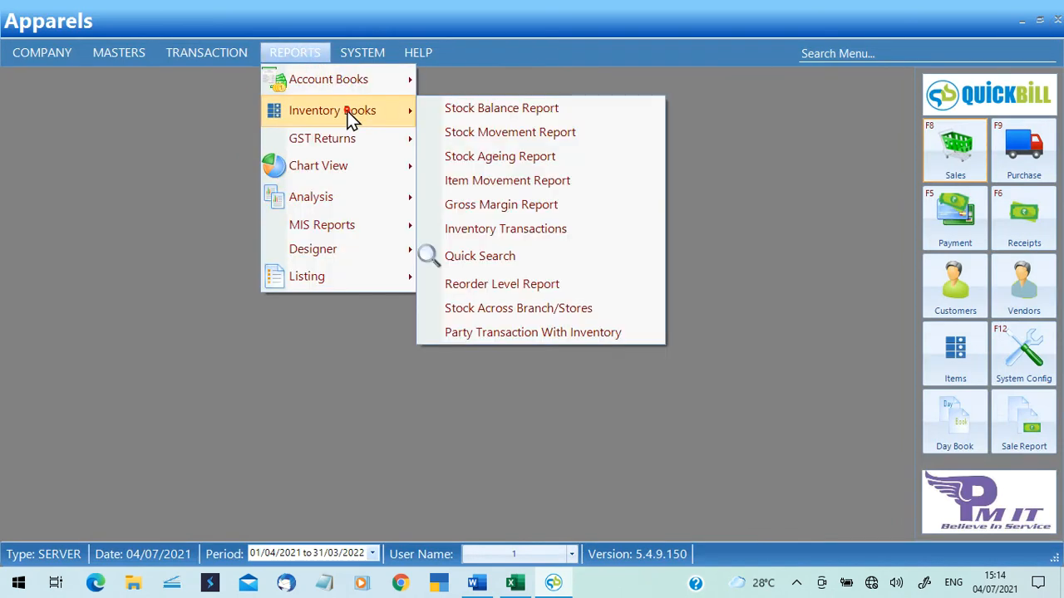
pyautogui.click(478, 162)
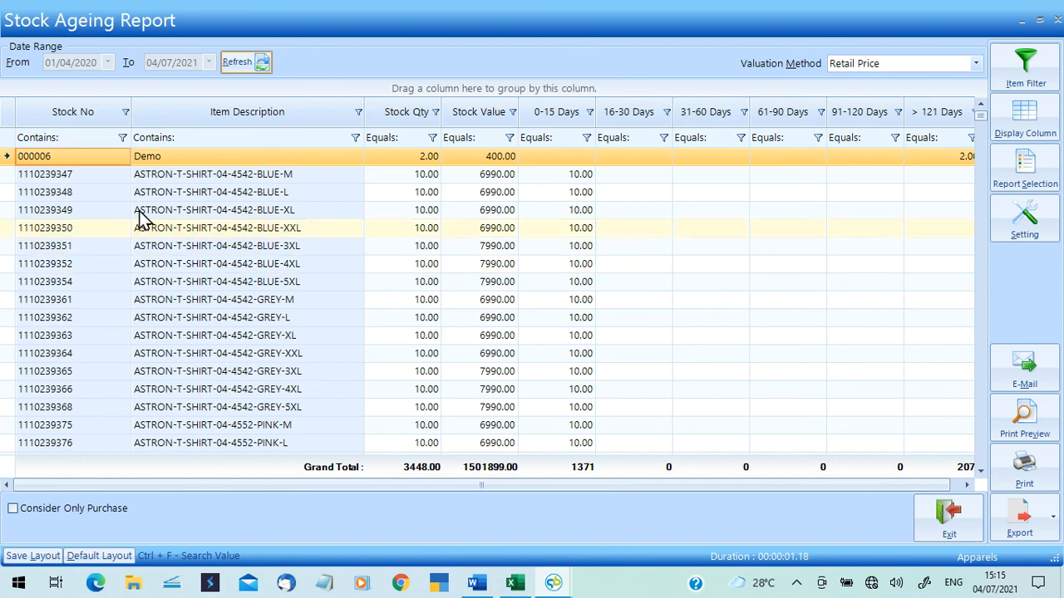
pyautogui.click(73, 178)
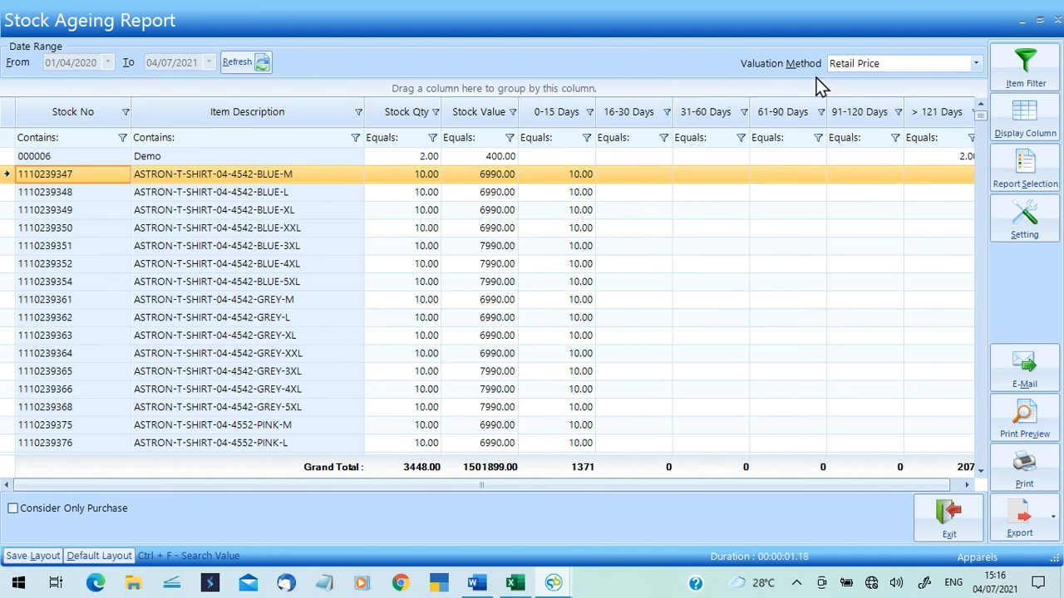
pyautogui.click(1057, 20)
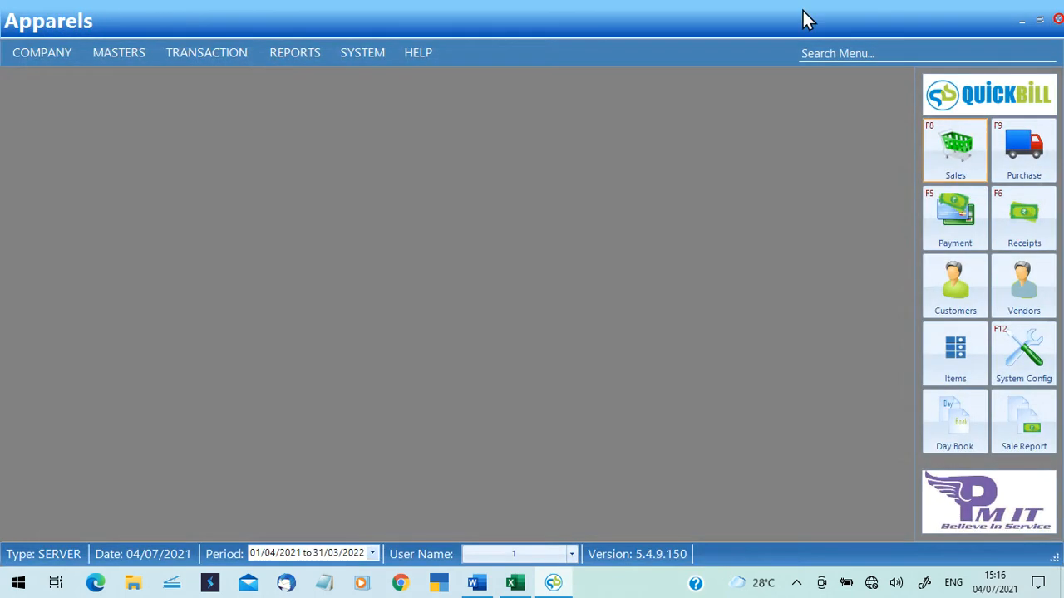
# Open the Item Movement Report for JOCKEY-TRACK PANT-1301-CHAML-M with the start year set to 1200.
pyautogui.click(311, 52)
pyautogui.click(333, 107)
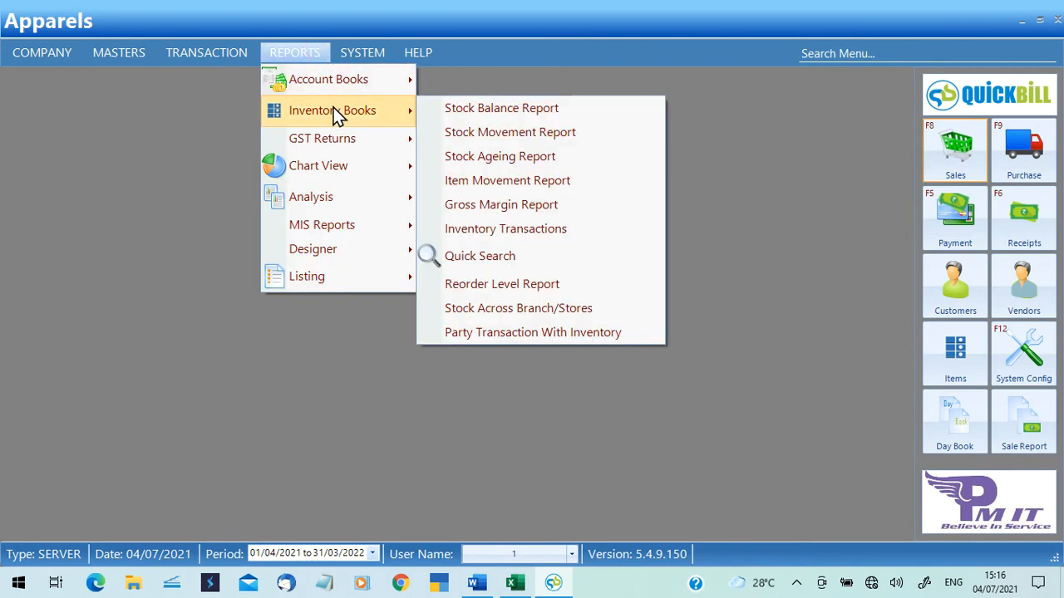
pyautogui.click(548, 188)
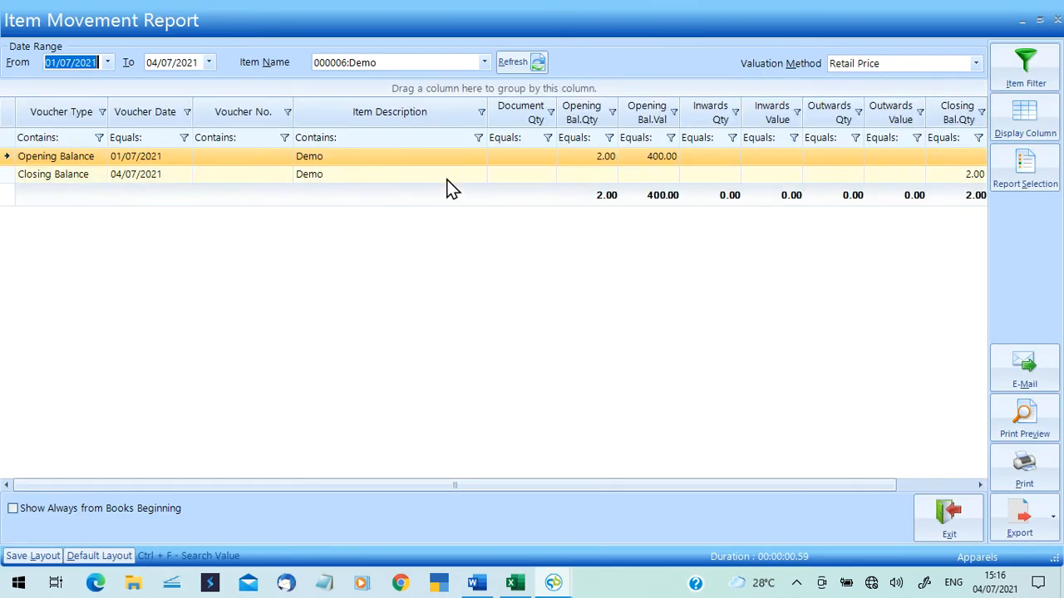
pyautogui.click(484, 63)
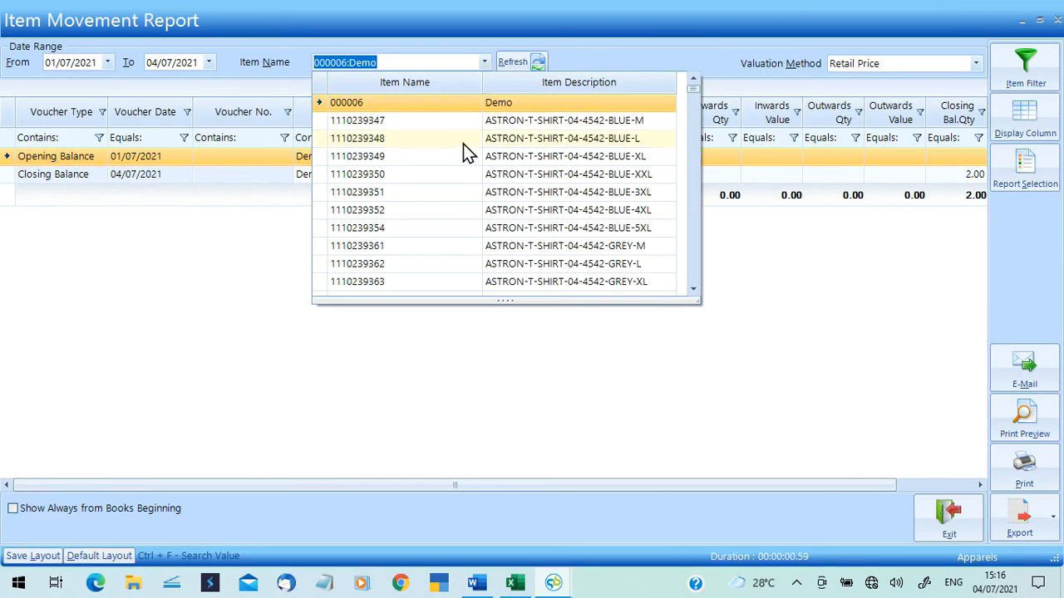
pyautogui.click(689, 232)
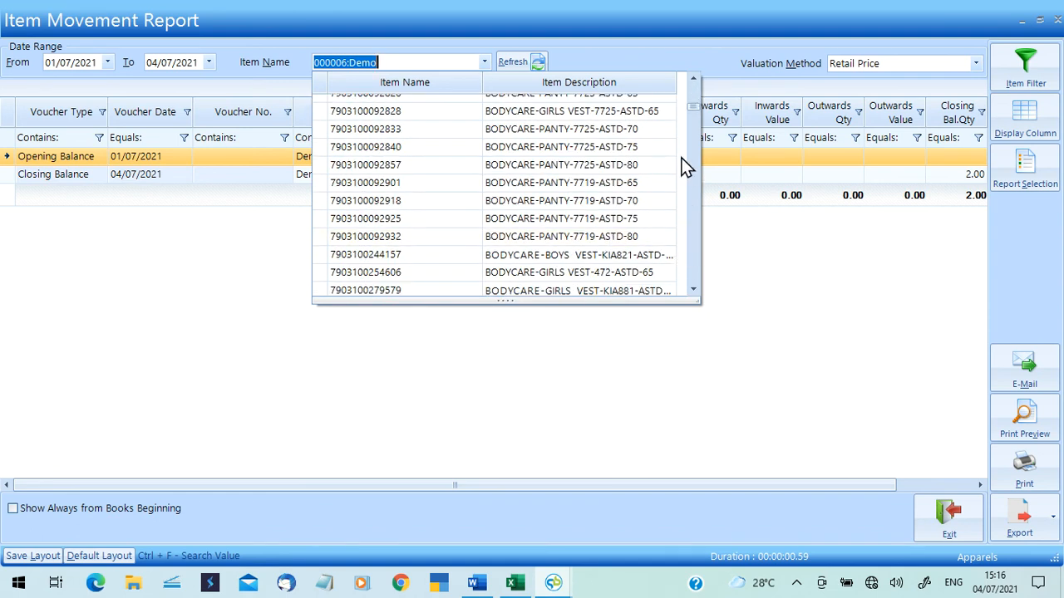
pyautogui.moveTo(697, 107); pyautogui.dragTo(696, 166)
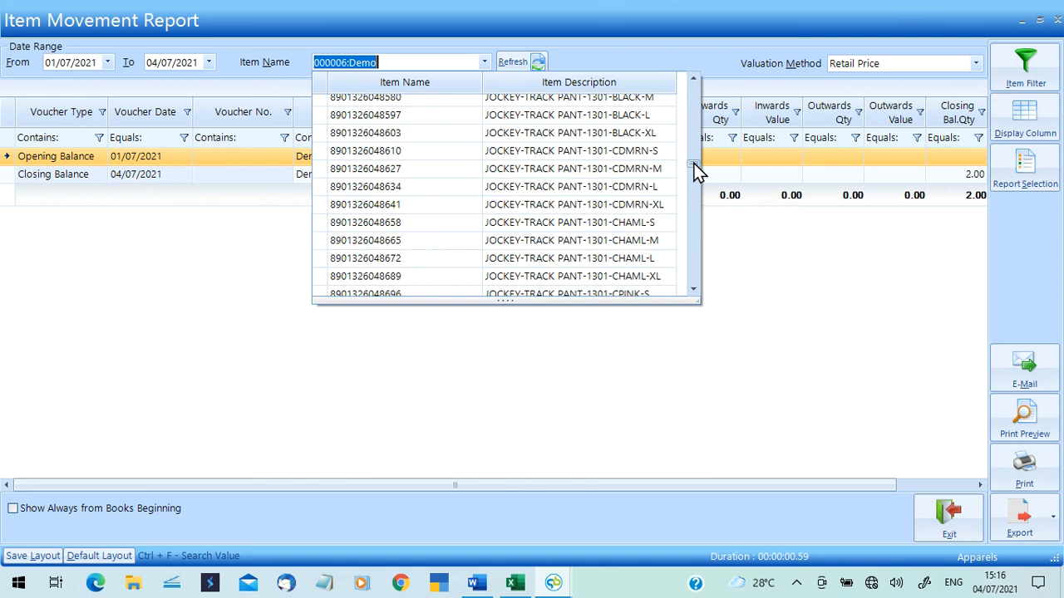
pyautogui.click(497, 240)
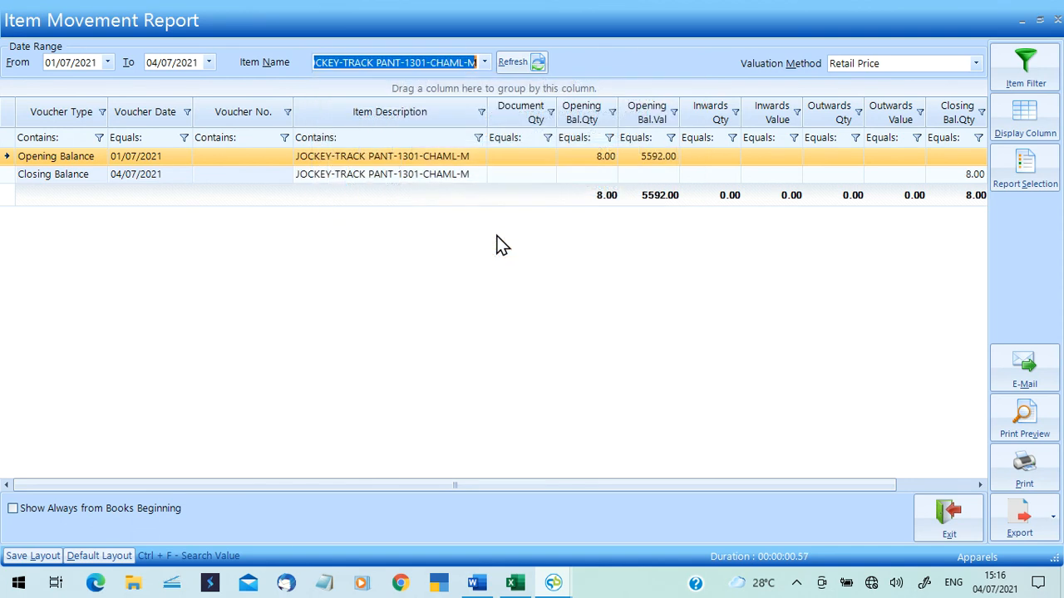
pyautogui.click(516, 63)
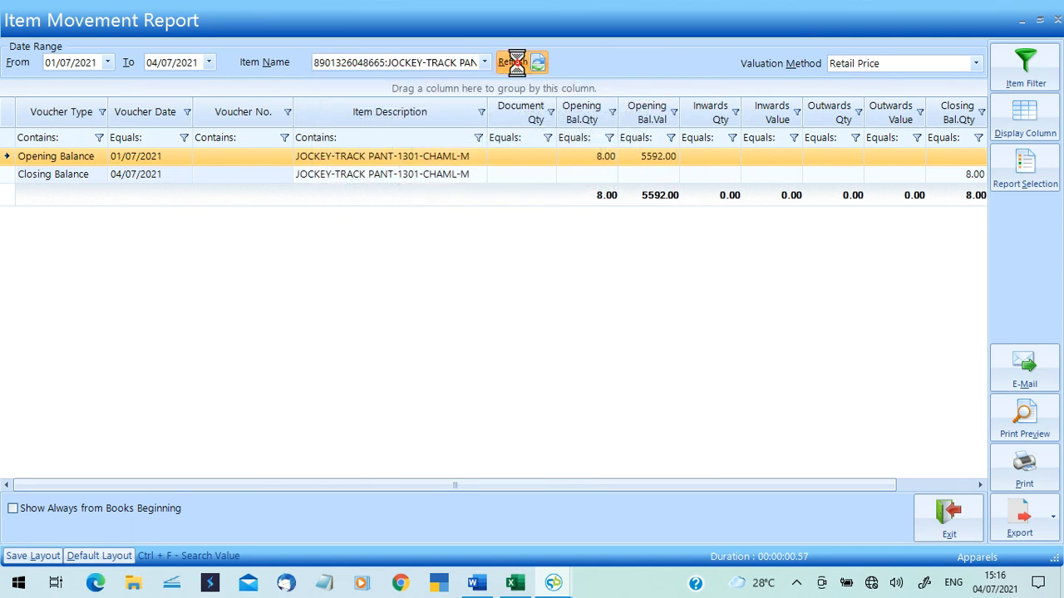
pyautogui.click(93, 62)
pyautogui.write('1200')
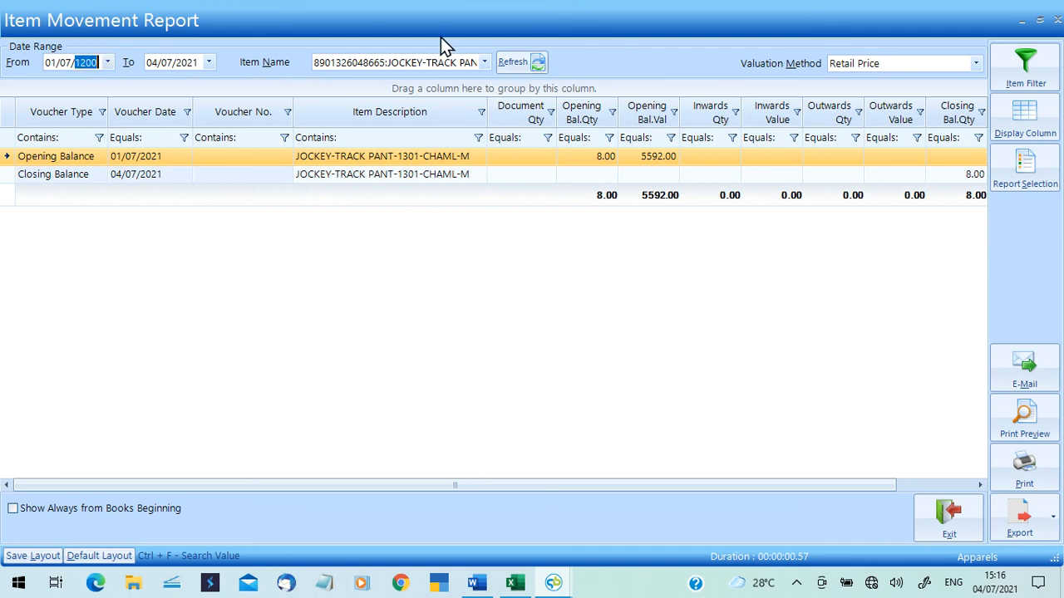
pyautogui.click(519, 66)
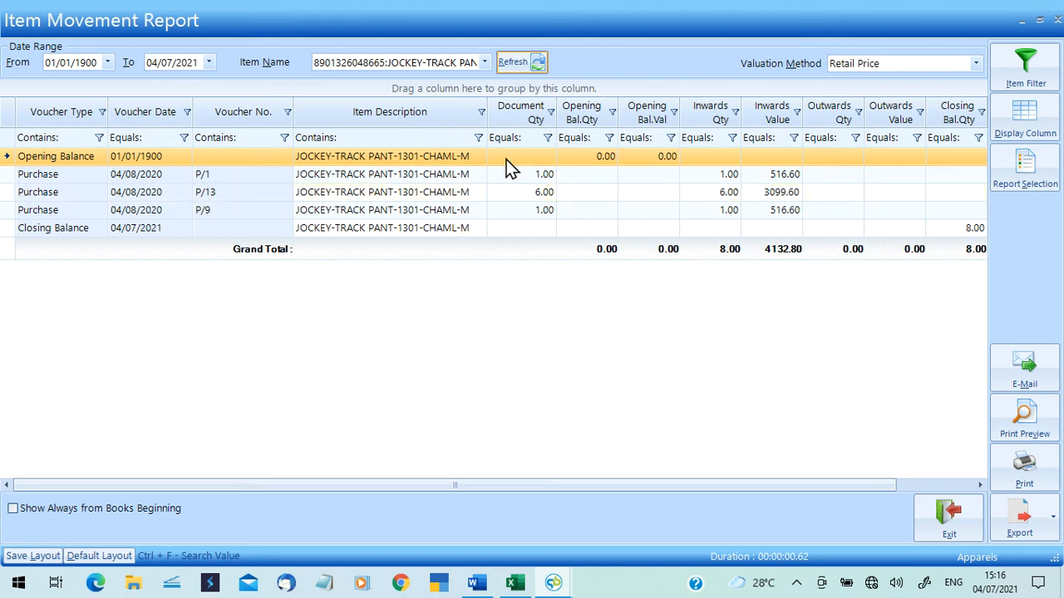
# Inspect purchases P/1, P/13 and P/9 and the 8-unit closing worth 5592.00, then exit.
pyautogui.click(176, 174)
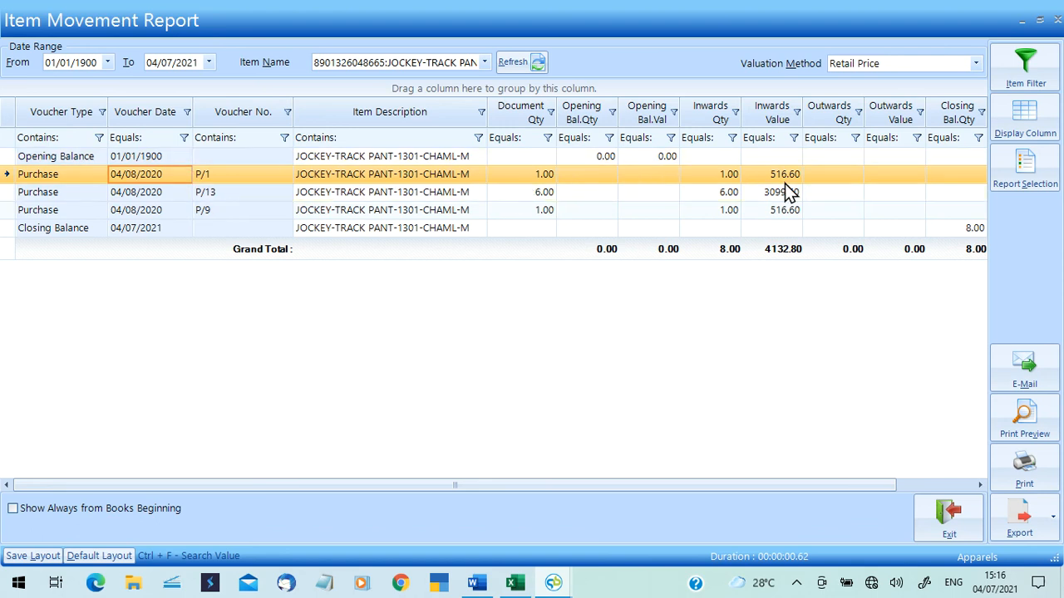
pyautogui.click(310, 199)
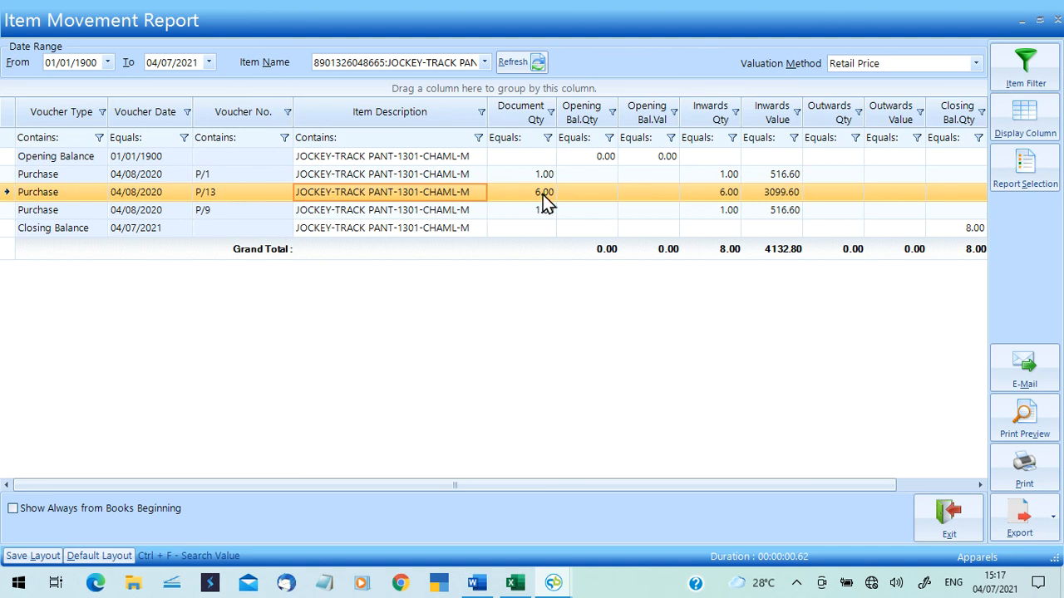
pyautogui.click(239, 211)
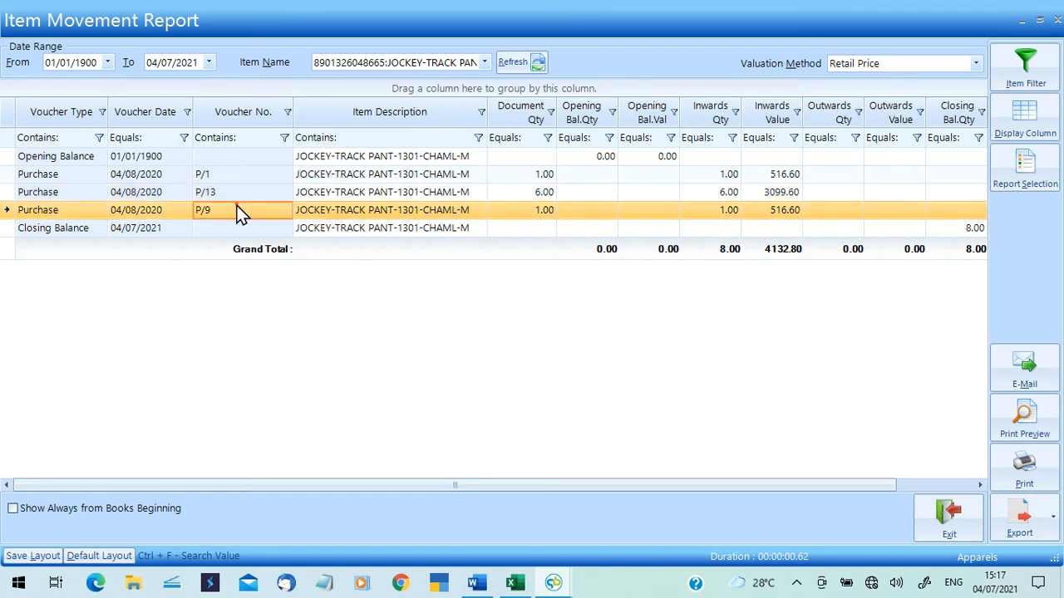
pyautogui.click(539, 214)
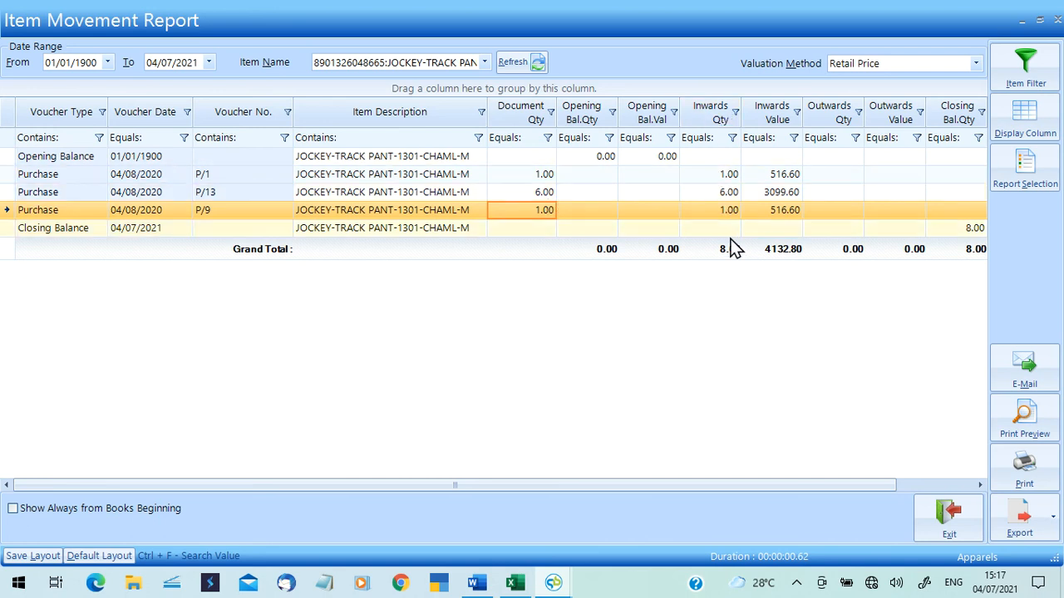
pyautogui.click(979, 485)
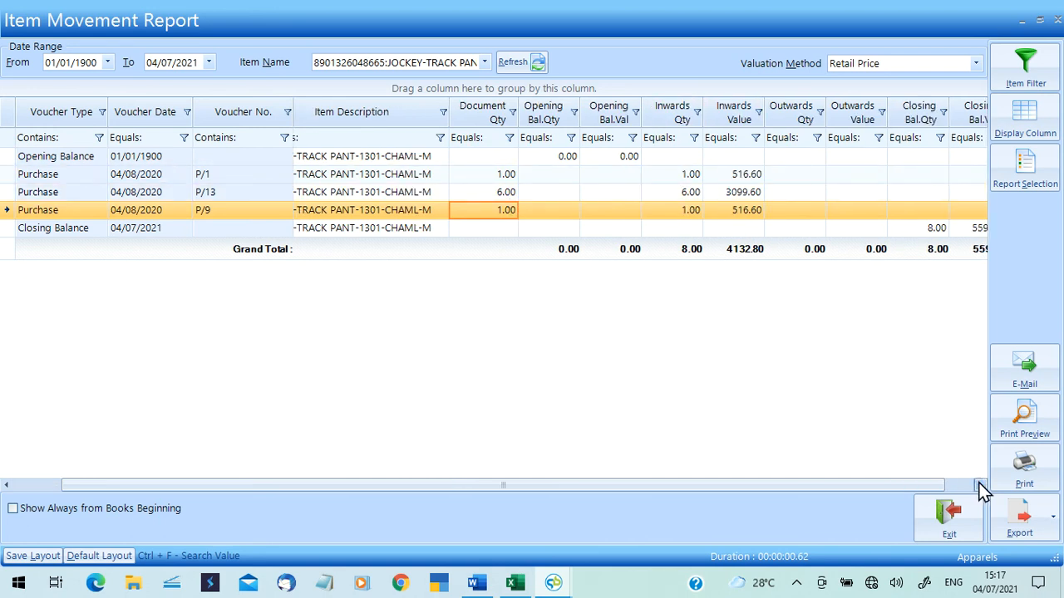
pyautogui.click(979, 484)
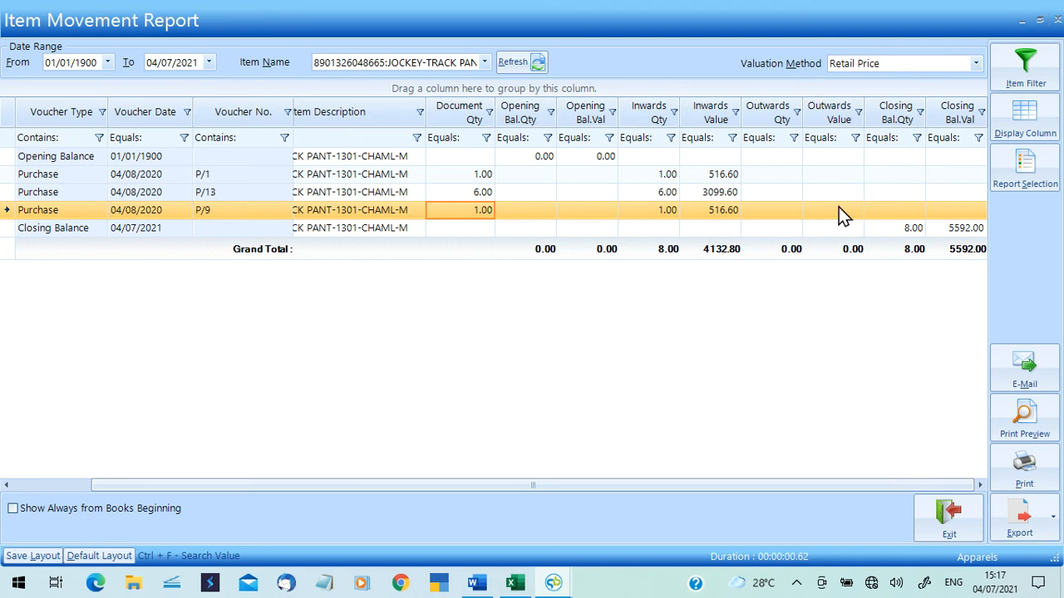
pyautogui.click(947, 522)
pyautogui.click(295, 53)
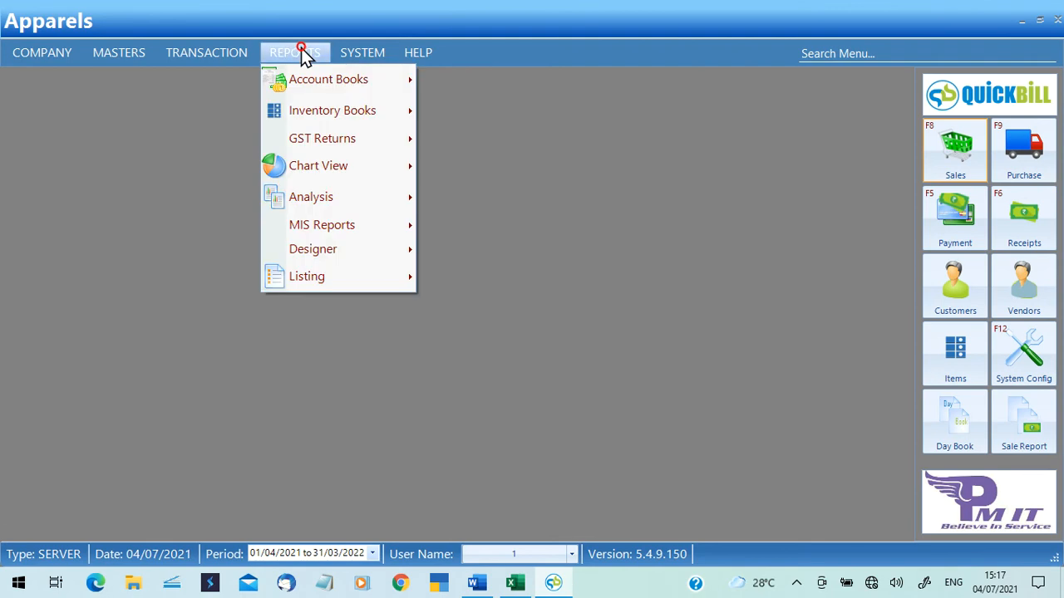
pyautogui.moveTo(329, 116)
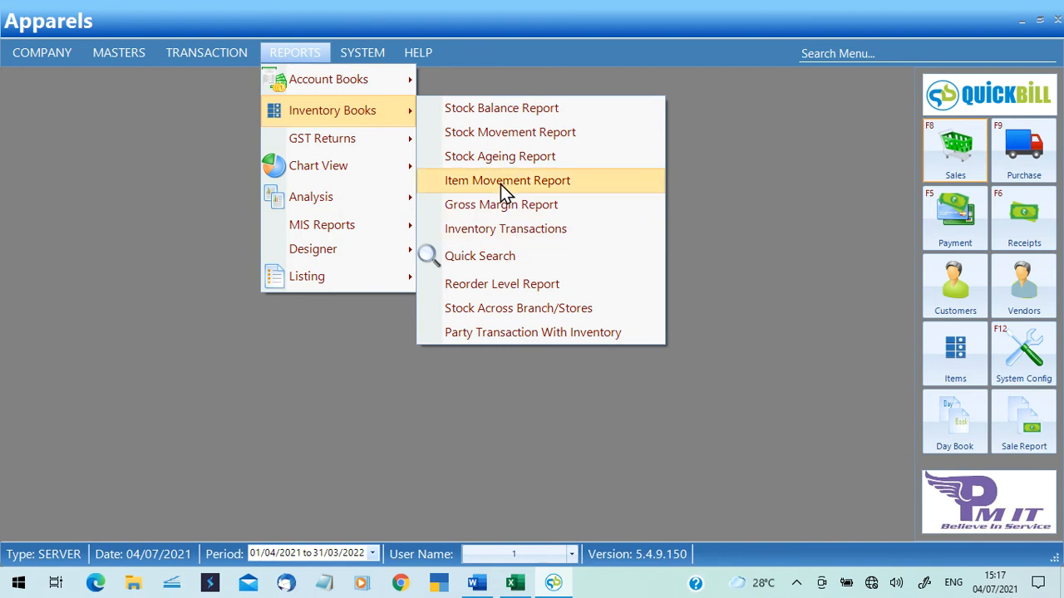
pyautogui.click(506, 209)
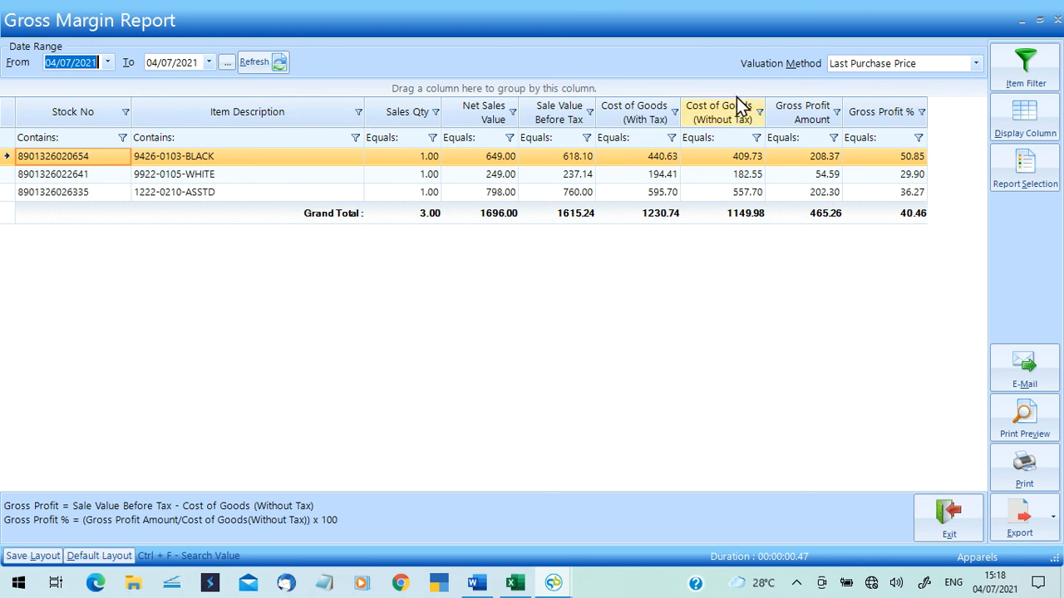
pyautogui.click(1056, 23)
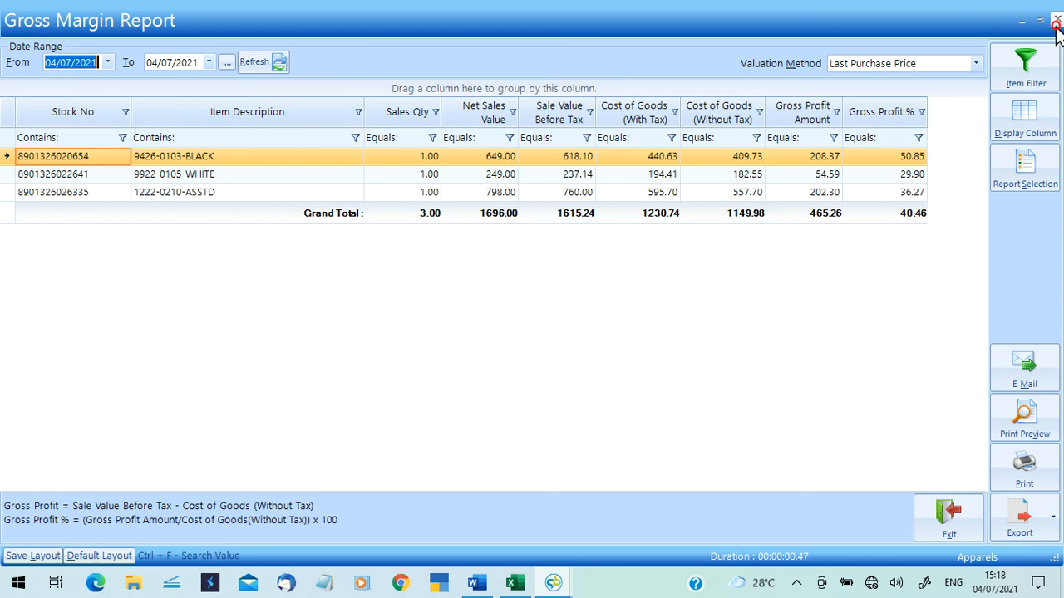
pyautogui.click(286, 59)
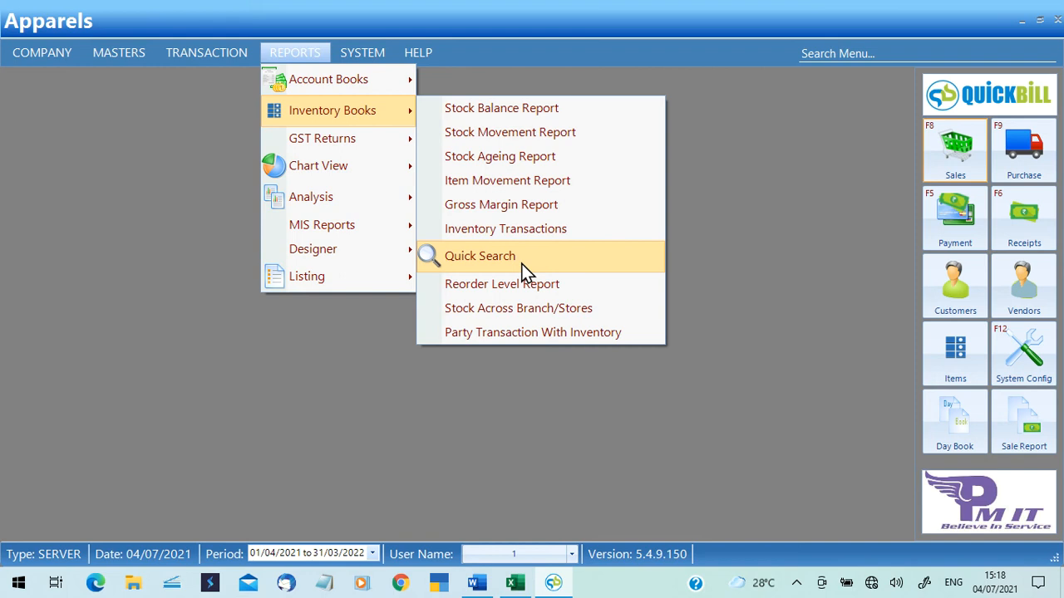
pyautogui.click(839, 54)
pyautogui.click(839, 54)
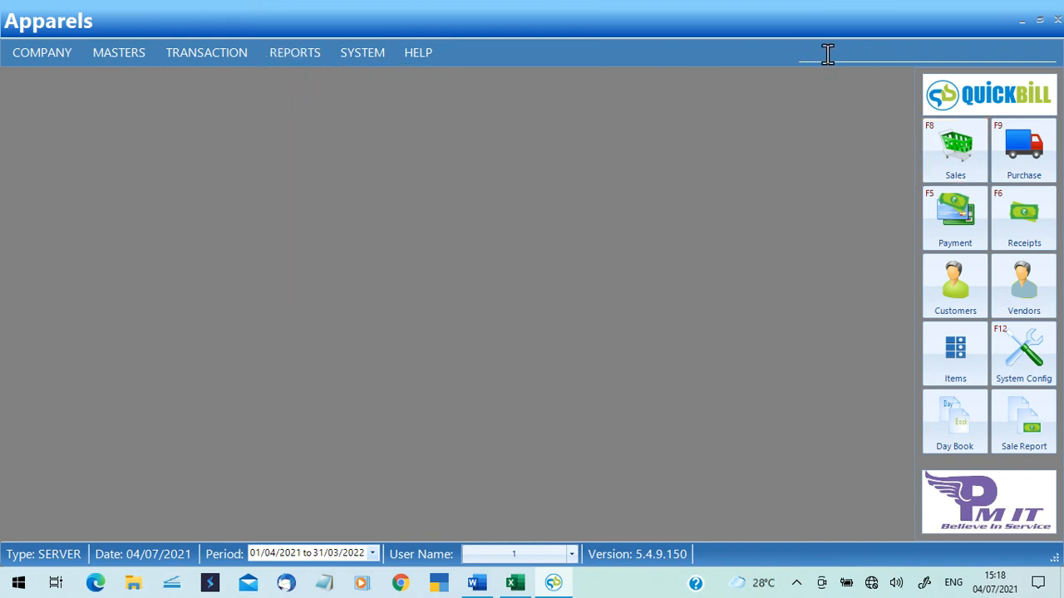
pyautogui.write('sal')
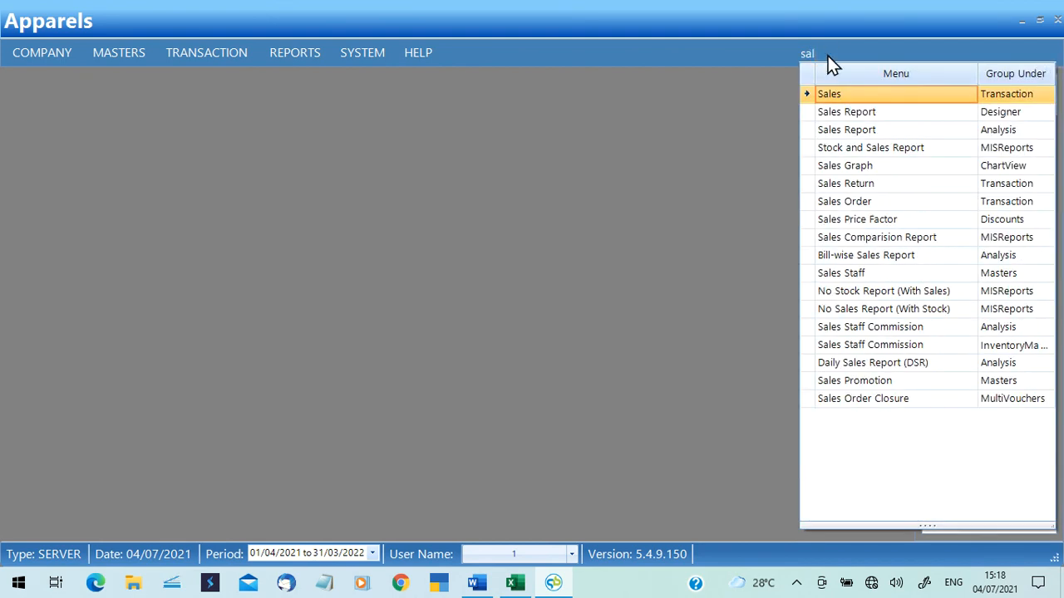
pyautogui.press('Return')
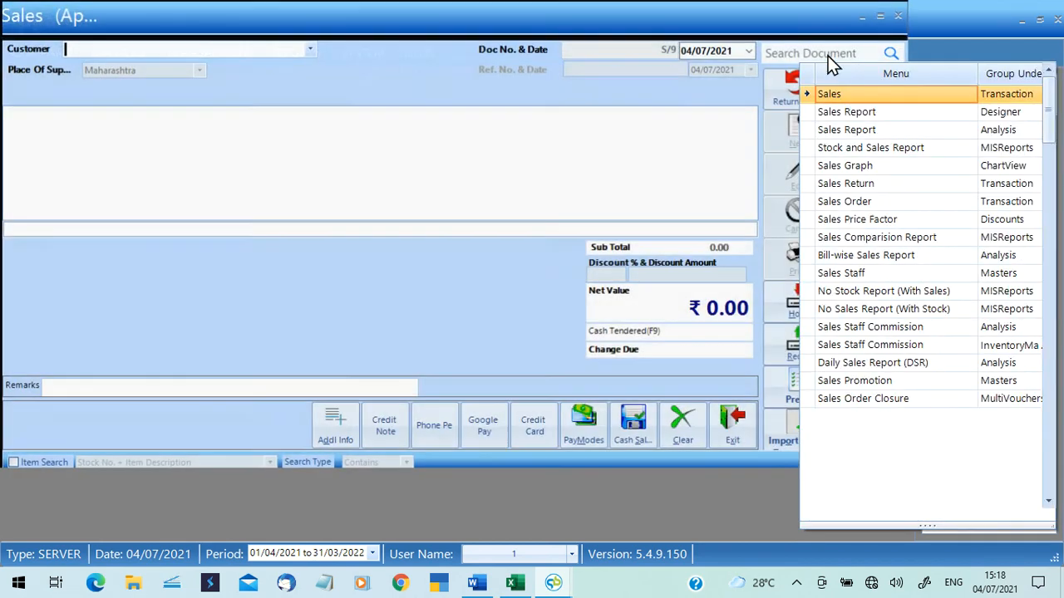
pyautogui.click(1057, 19)
pyautogui.click(283, 52)
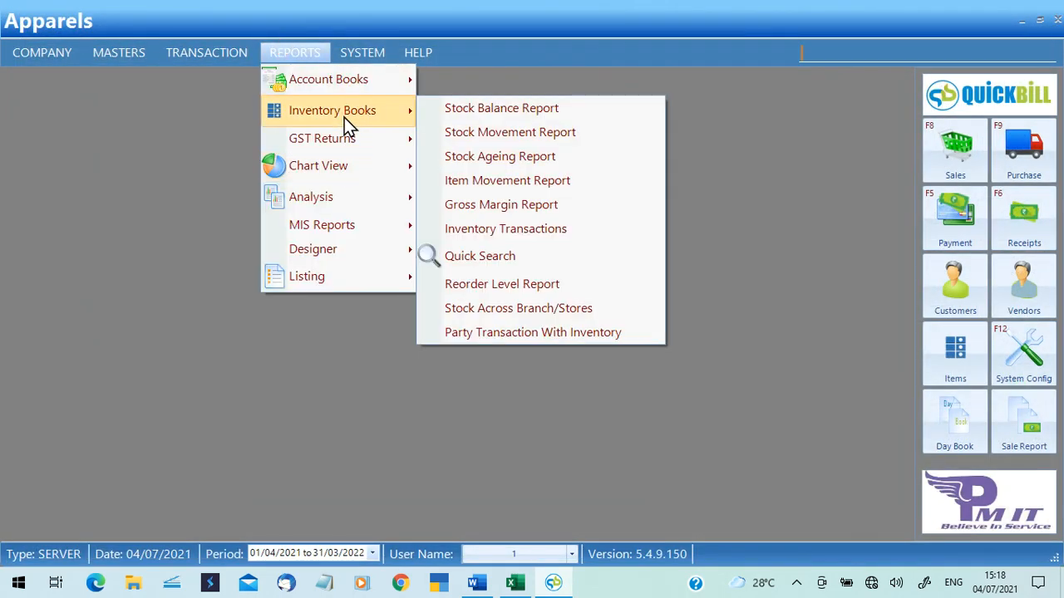
pyautogui.click(506, 256)
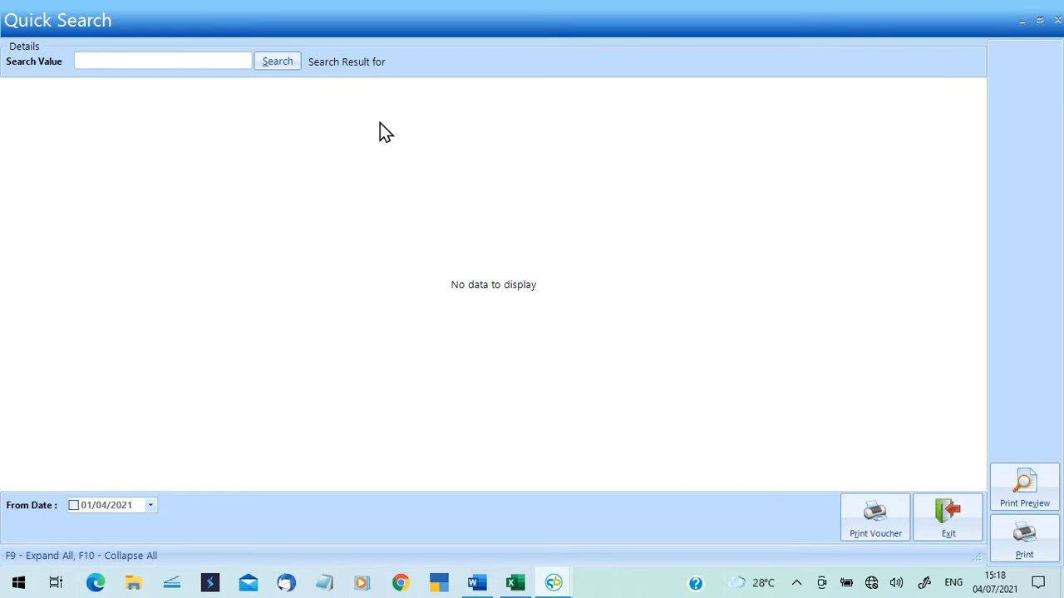
pyautogui.click(1057, 19)
pyautogui.click(289, 55)
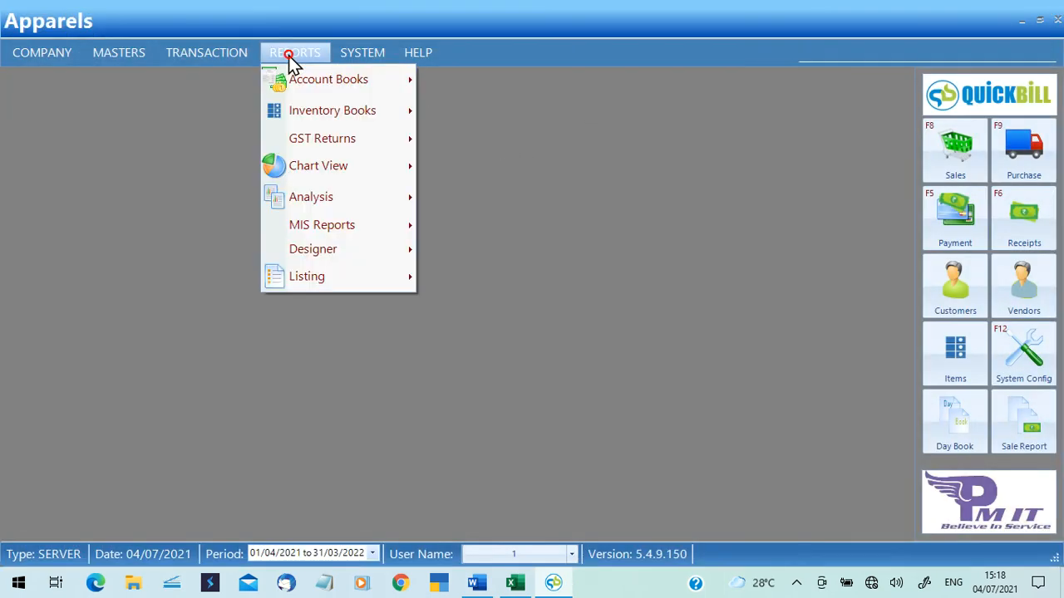
pyautogui.moveTo(327, 116)
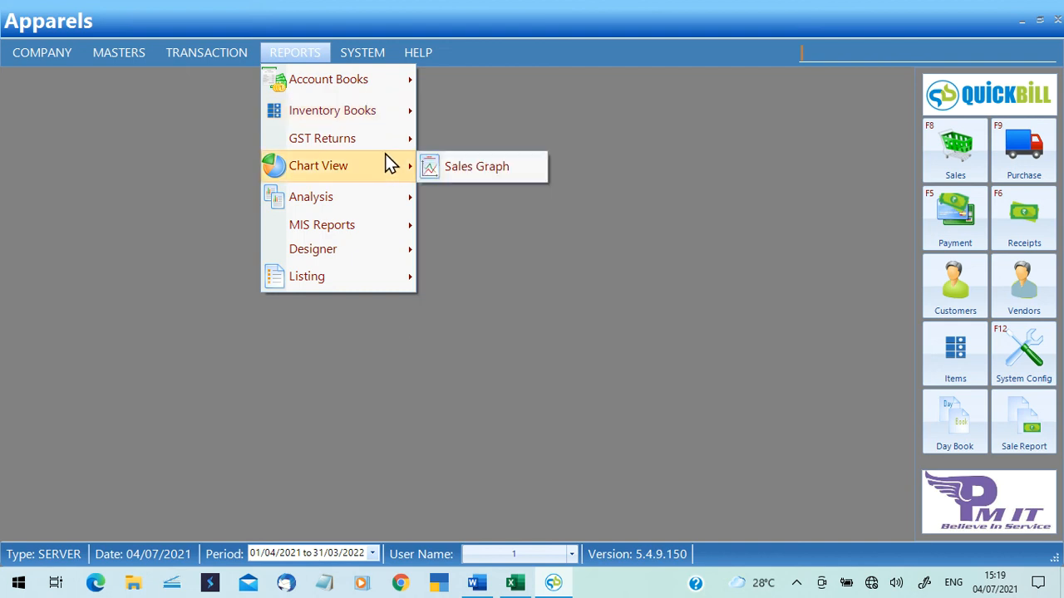
pyautogui.moveTo(380, 145)
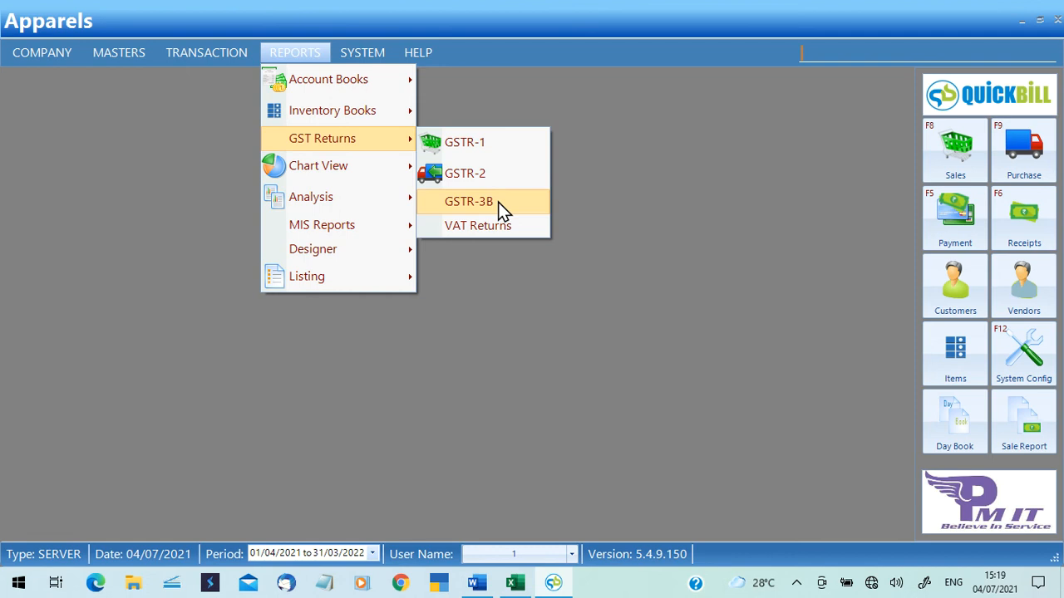
pyautogui.click(465, 150)
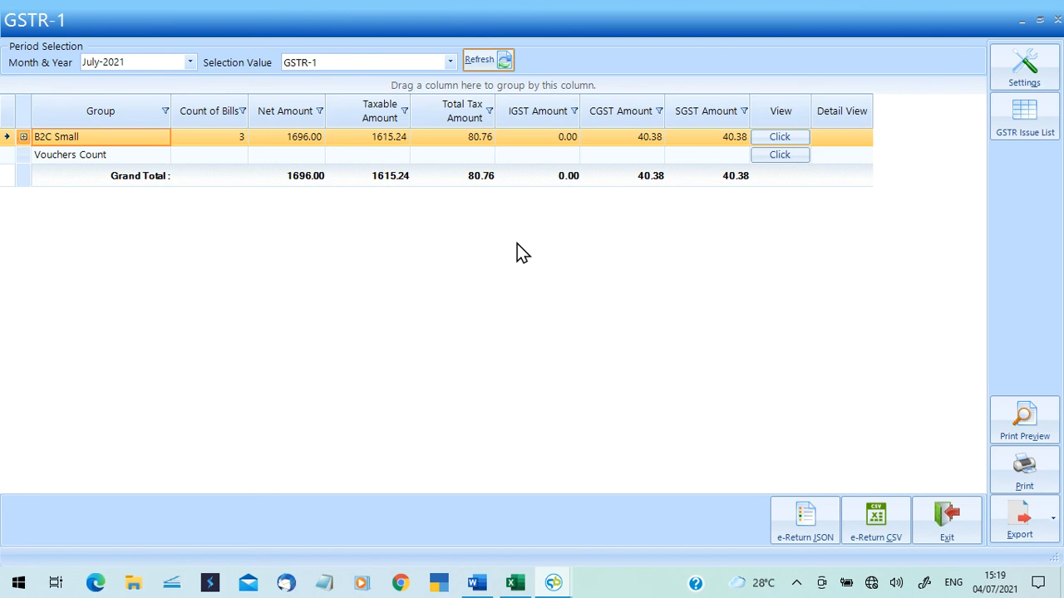
pyautogui.click(1057, 19)
pyautogui.click(296, 57)
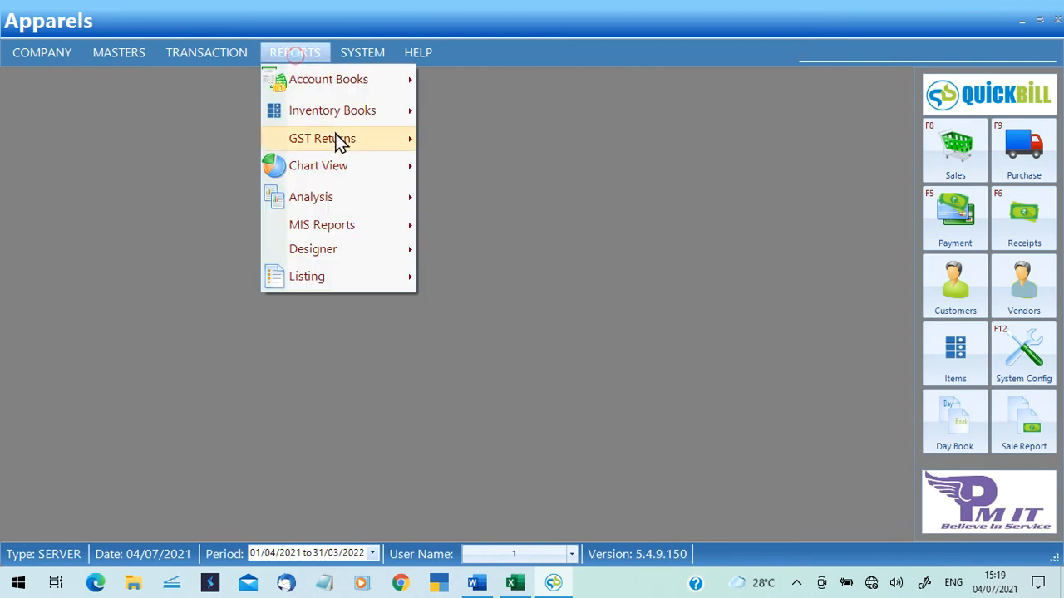
pyautogui.moveTo(335, 141)
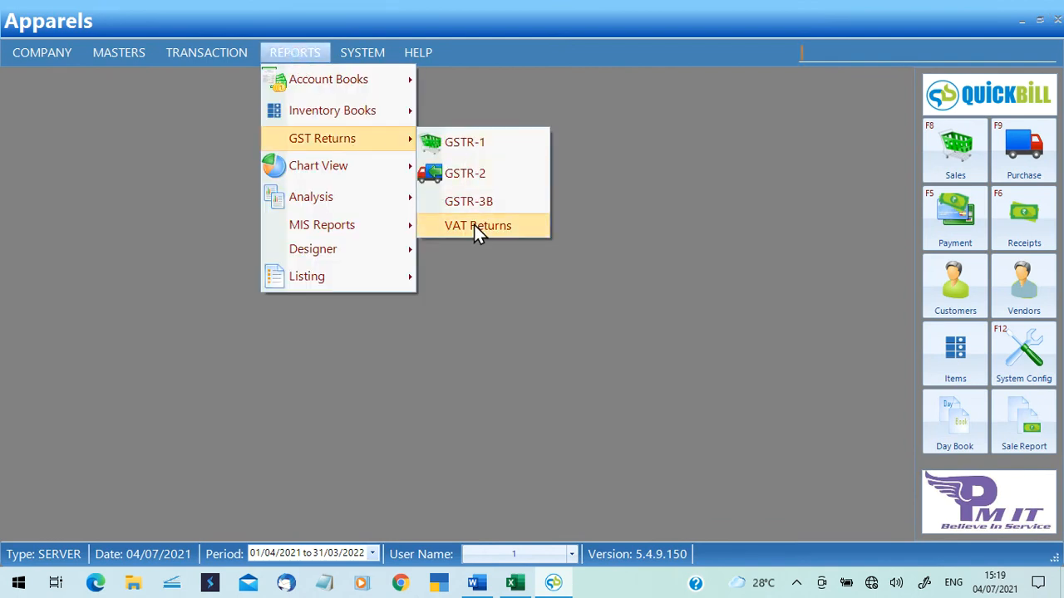
pyautogui.moveTo(373, 178)
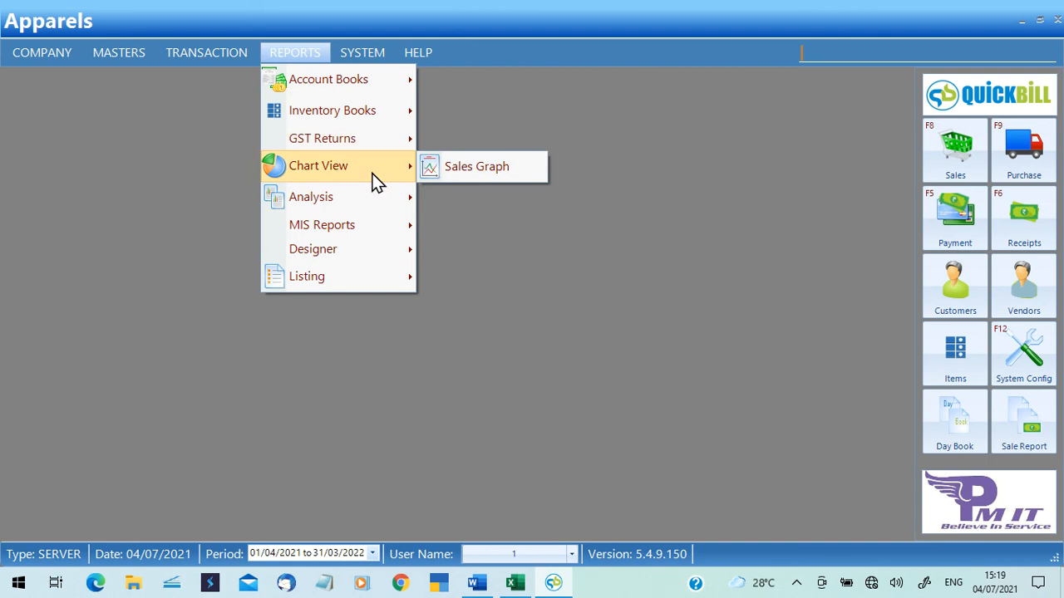
pyautogui.moveTo(379, 199)
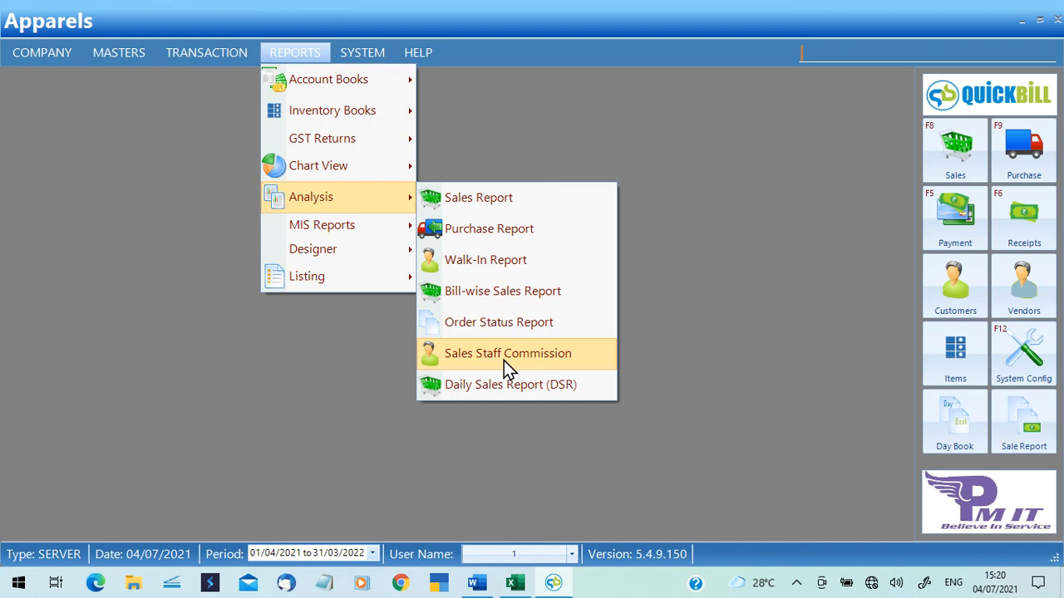
pyautogui.click(504, 389)
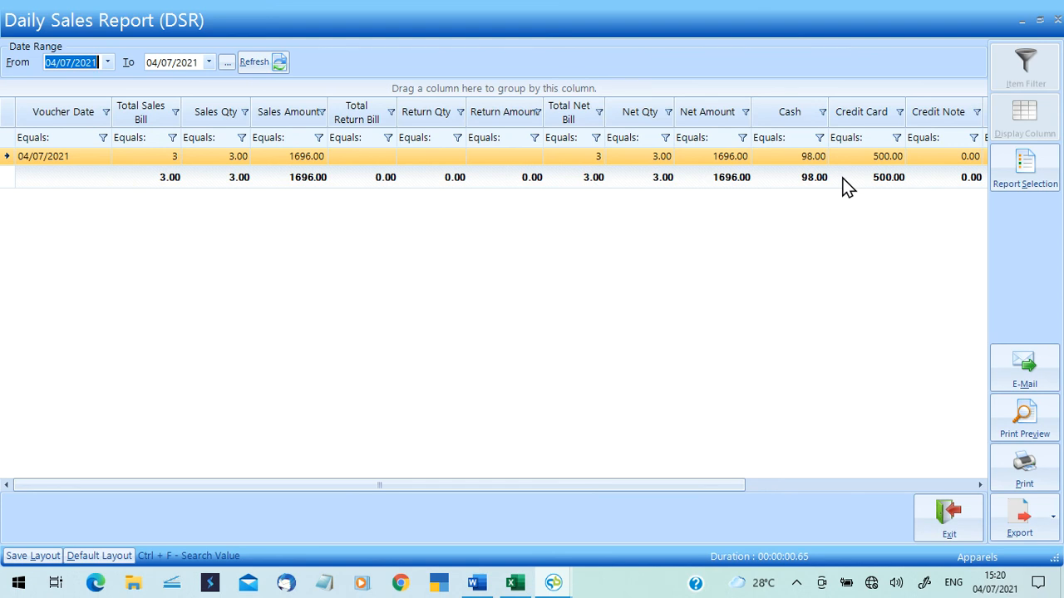
pyautogui.click(1018, 522)
pyautogui.click(950, 520)
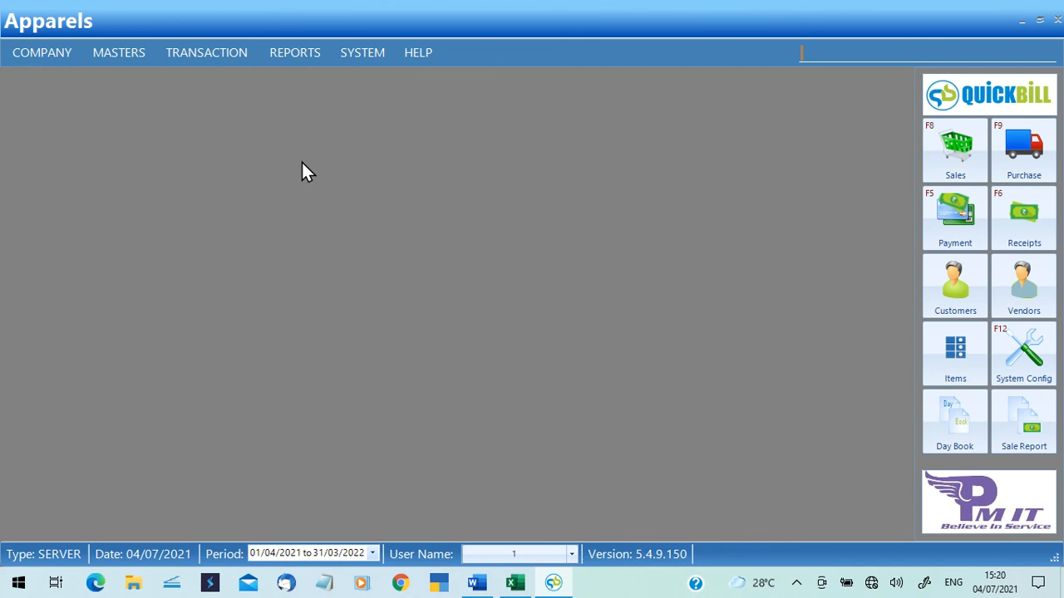
pyautogui.click(286, 50)
pyautogui.moveTo(367, 228)
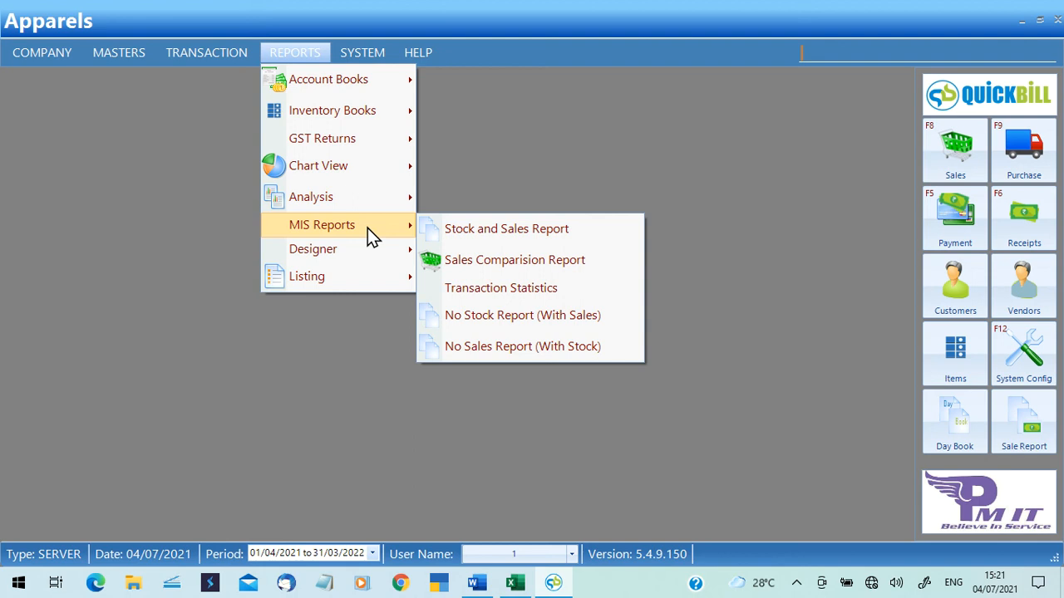
# Open the Stock and Sales Report from 01/03/2021 to 04/07/2021 and scroll down its item rows.
pyautogui.click(480, 241)
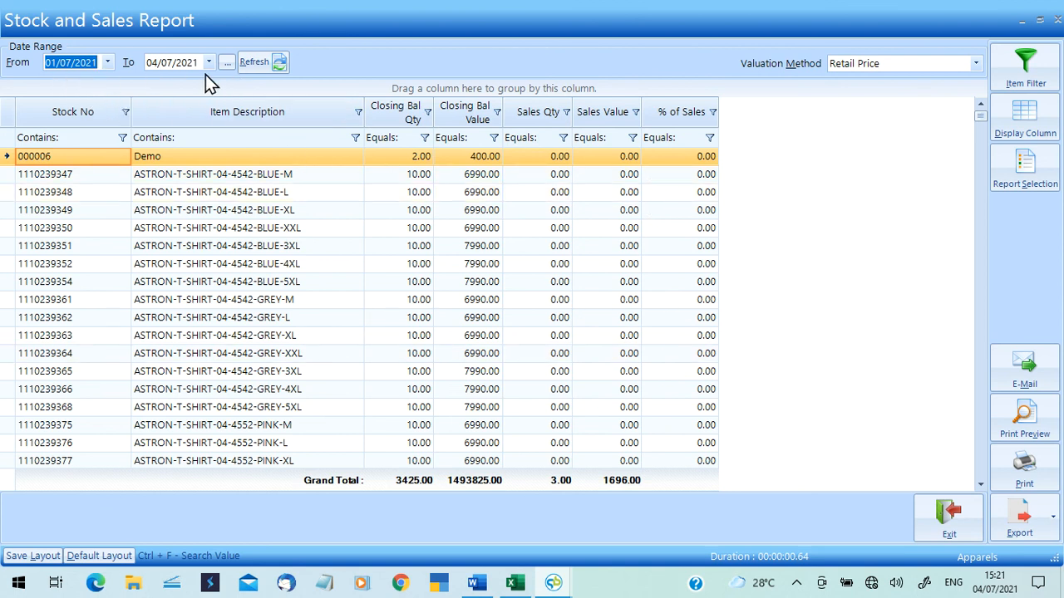
pyautogui.click(108, 62)
pyautogui.click(64, 79)
pyautogui.click(64, 79)
pyautogui.click(64, 79)
pyautogui.click(64, 79)
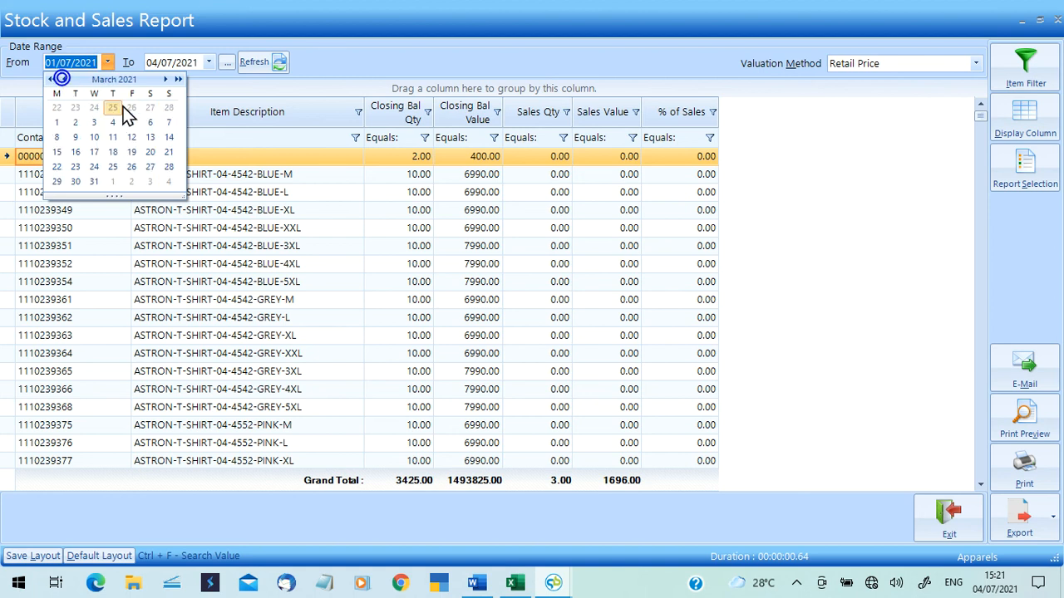
pyautogui.click(57, 122)
pyautogui.click(271, 62)
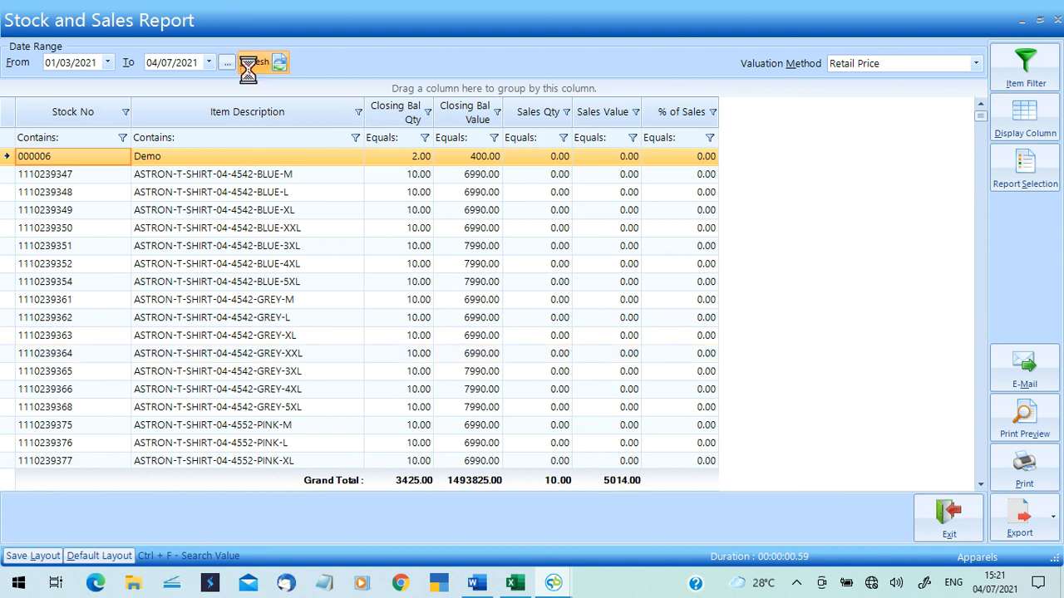
pyautogui.moveTo(978, 117); pyautogui.dragTo(981, 450)
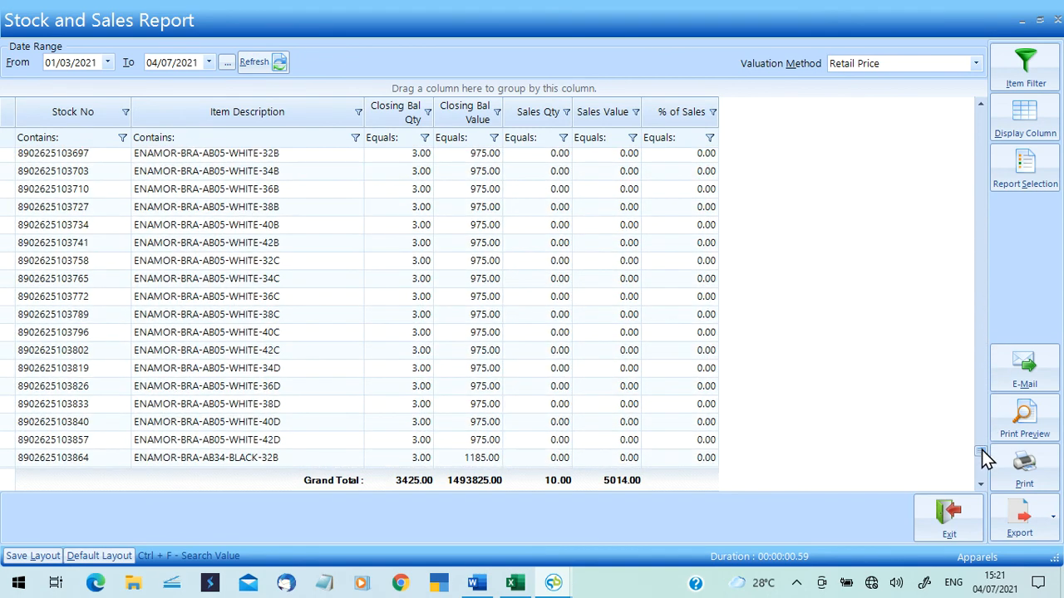
# Filter Sales Qty to 1.00 and compare the items' closing balances and sales quantities.
pyautogui.click(566, 112)
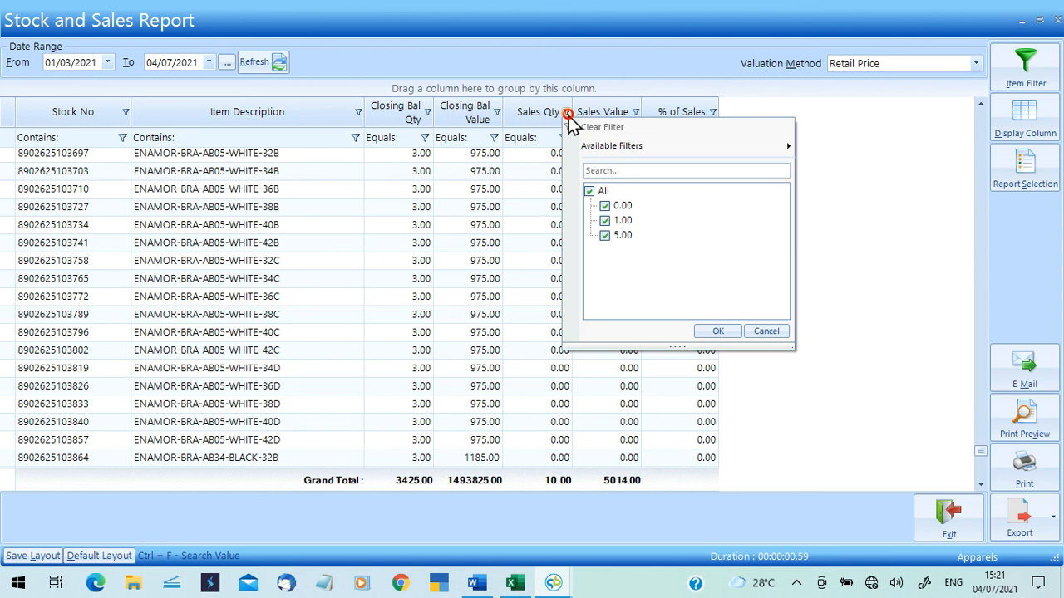
pyautogui.click(589, 195)
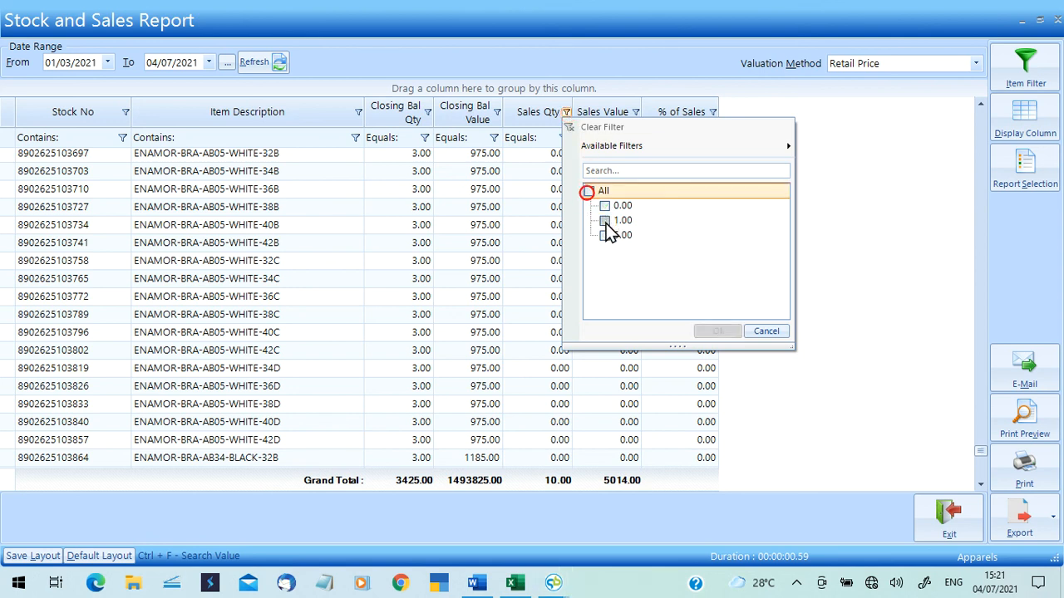
pyautogui.click(604, 220)
pyautogui.click(710, 331)
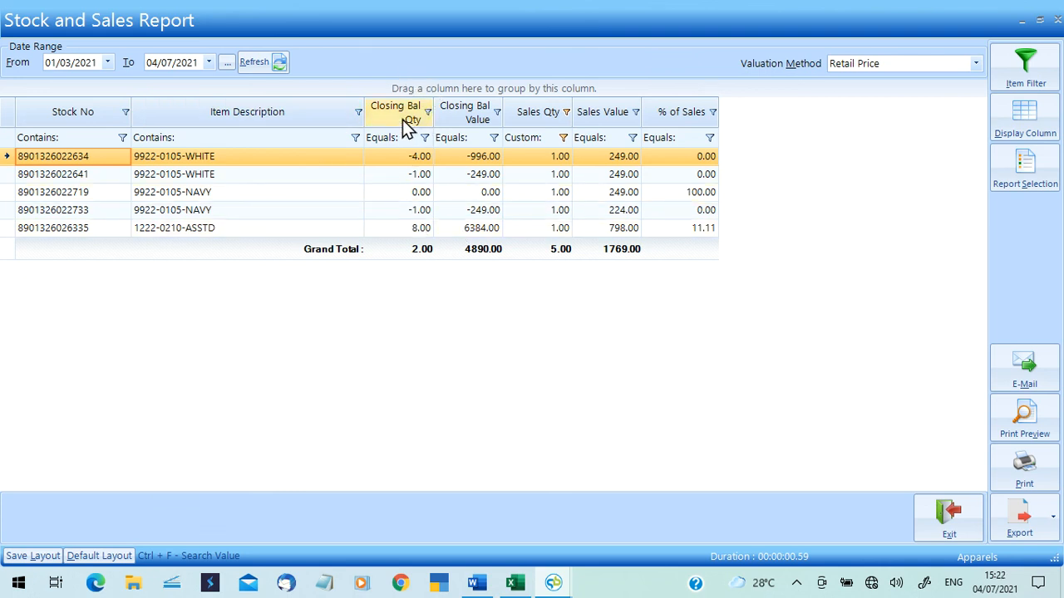
pyautogui.click(406, 161)
pyautogui.click(551, 160)
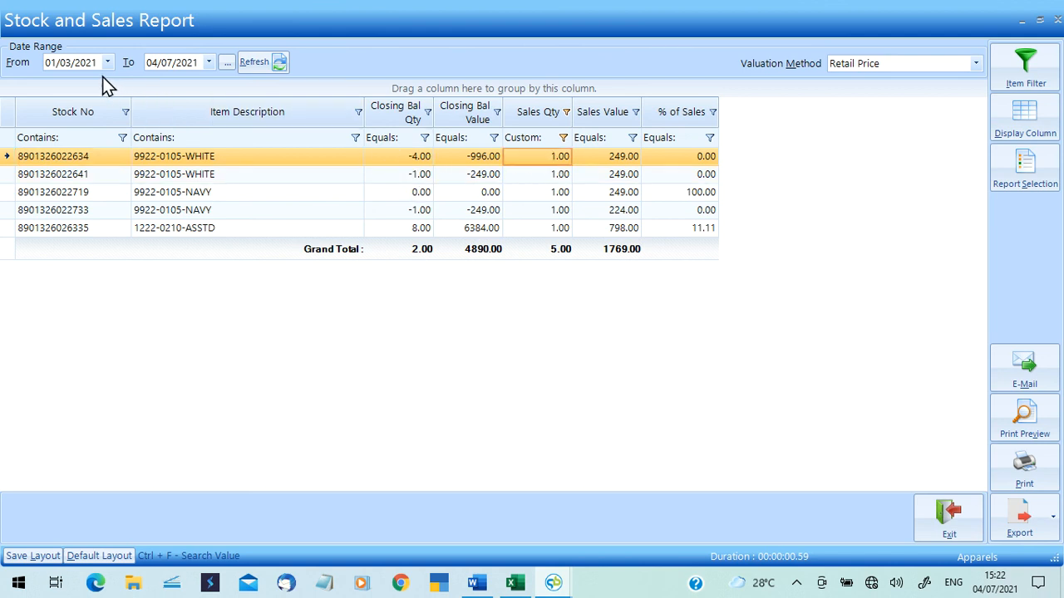
pyautogui.click(396, 228)
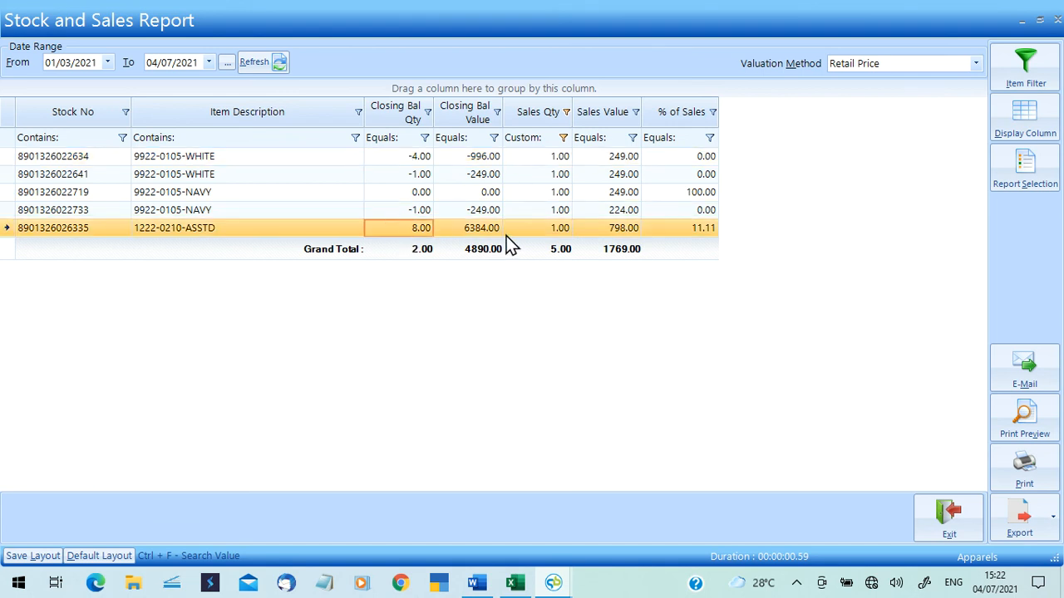
pyautogui.click(548, 227)
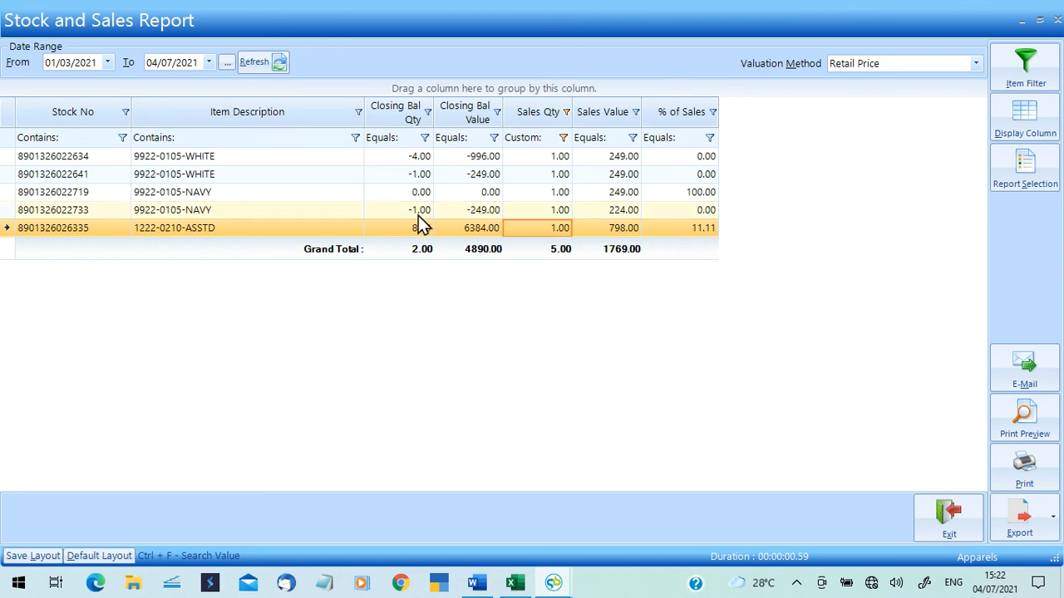
# Switch the Sales Qty filter to 5.00, check its 1.00 closing balance, then close the report.
pyautogui.click(566, 113)
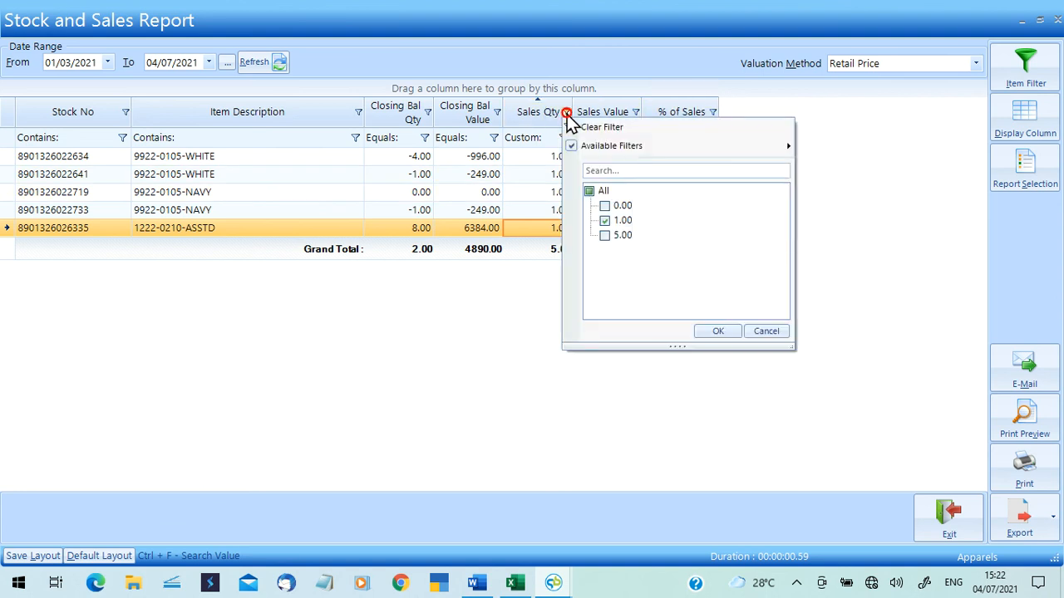
pyautogui.click(604, 220)
pyautogui.click(604, 240)
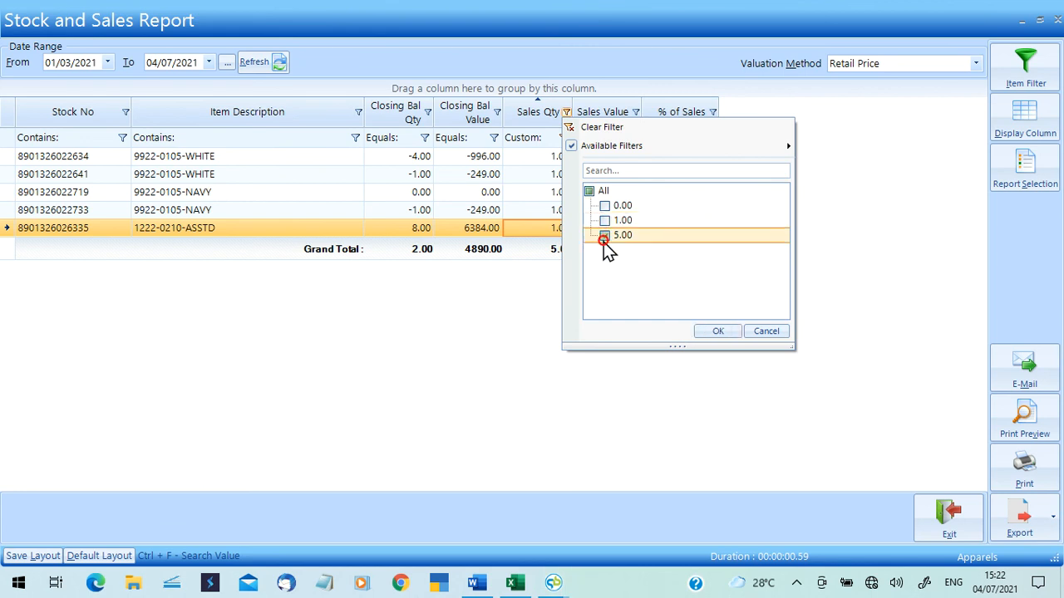
pyautogui.click(706, 333)
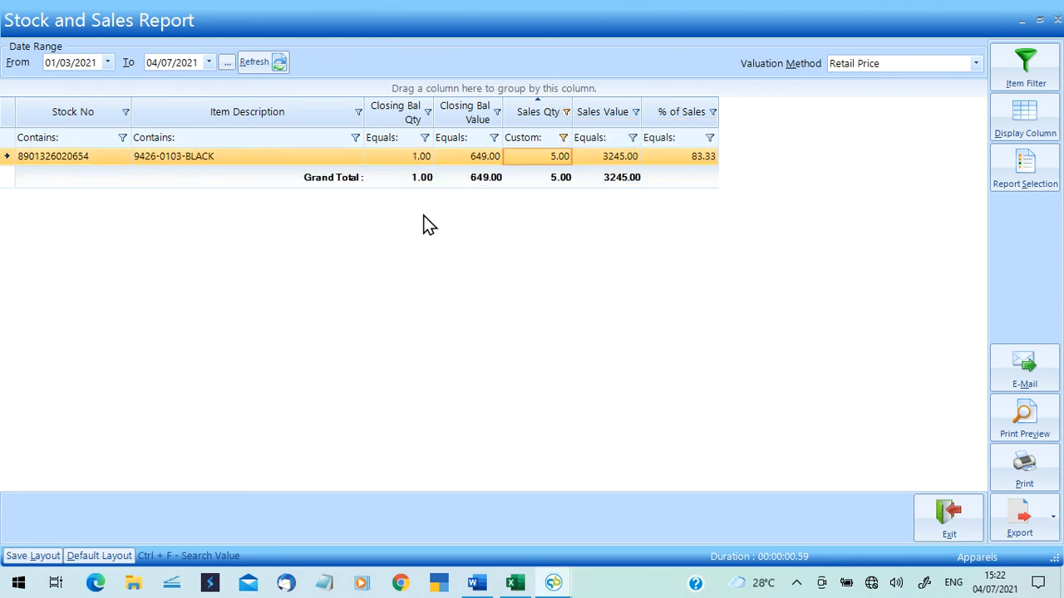
pyautogui.click(397, 158)
pyautogui.click(536, 161)
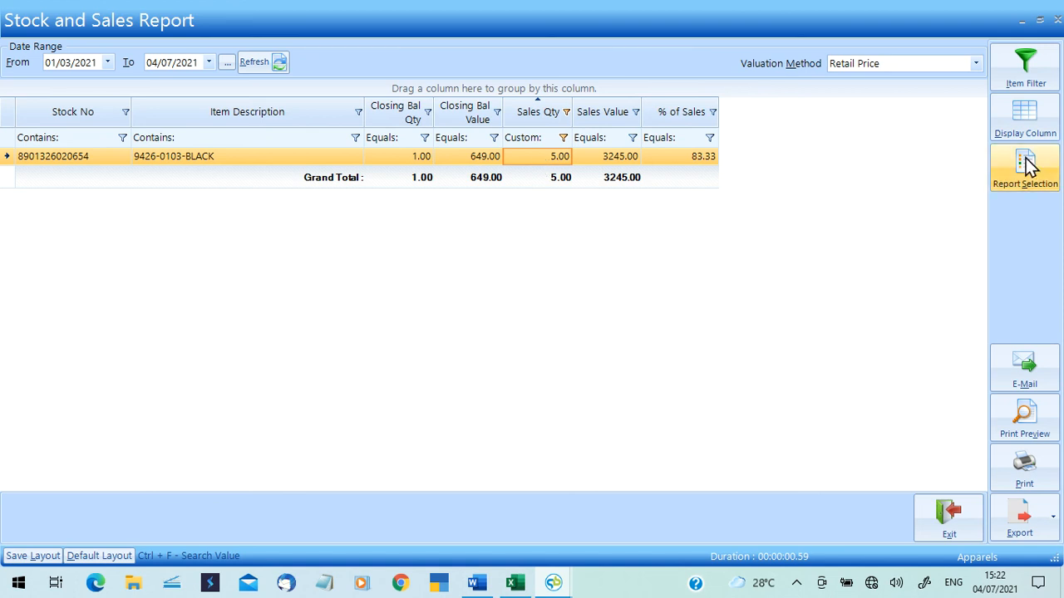
pyautogui.click(1056, 18)
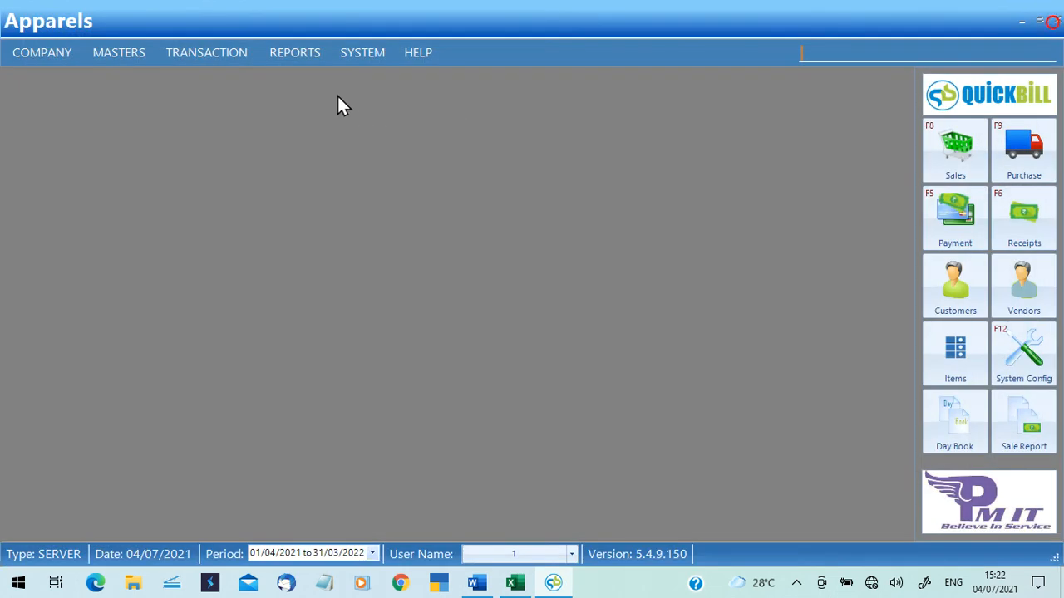
pyautogui.click(283, 57)
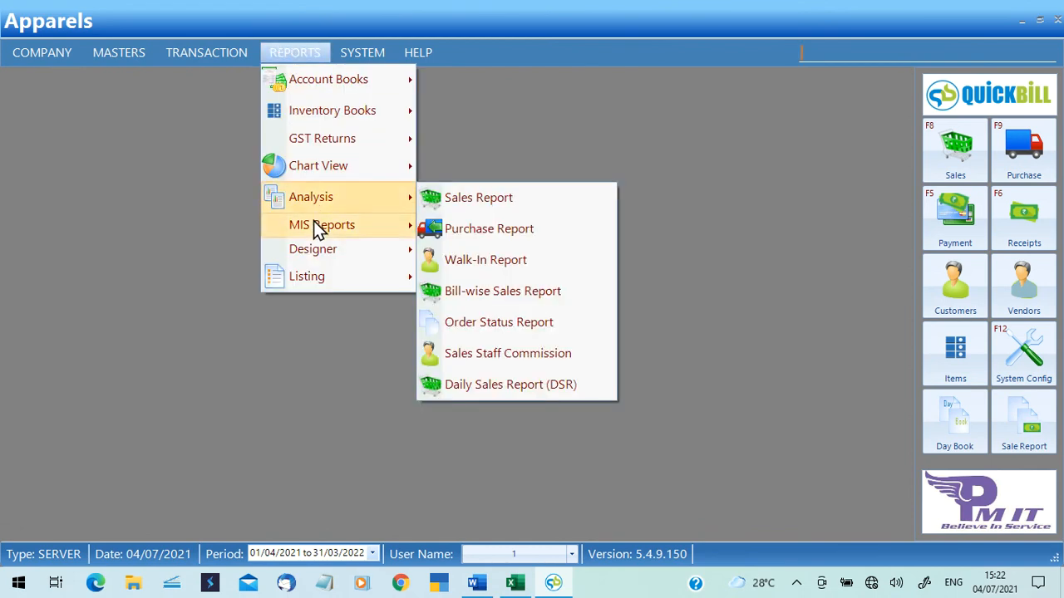
pyautogui.moveTo(317, 227)
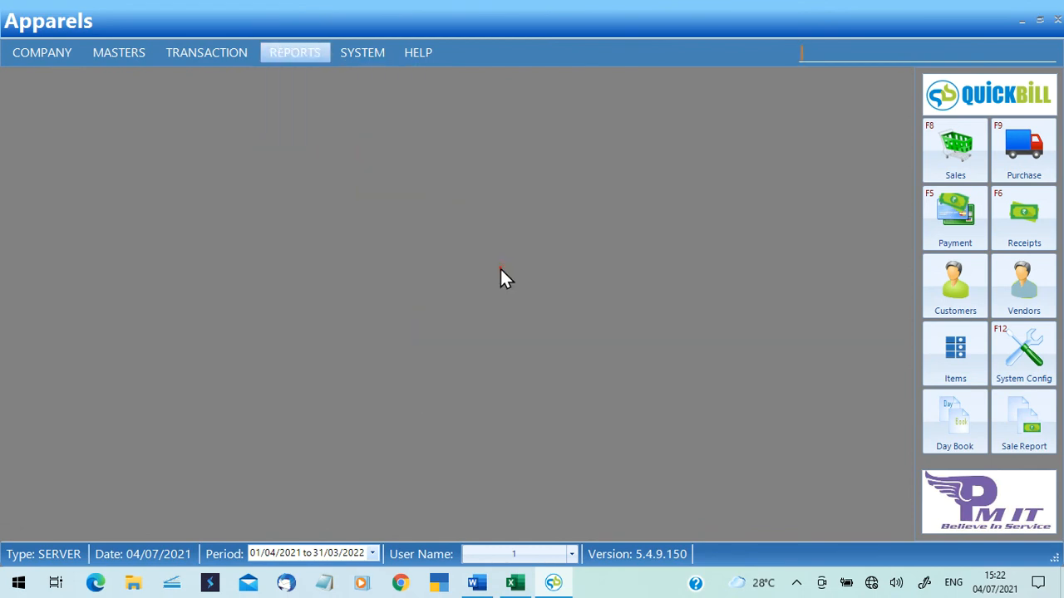
pyautogui.click(500, 264)
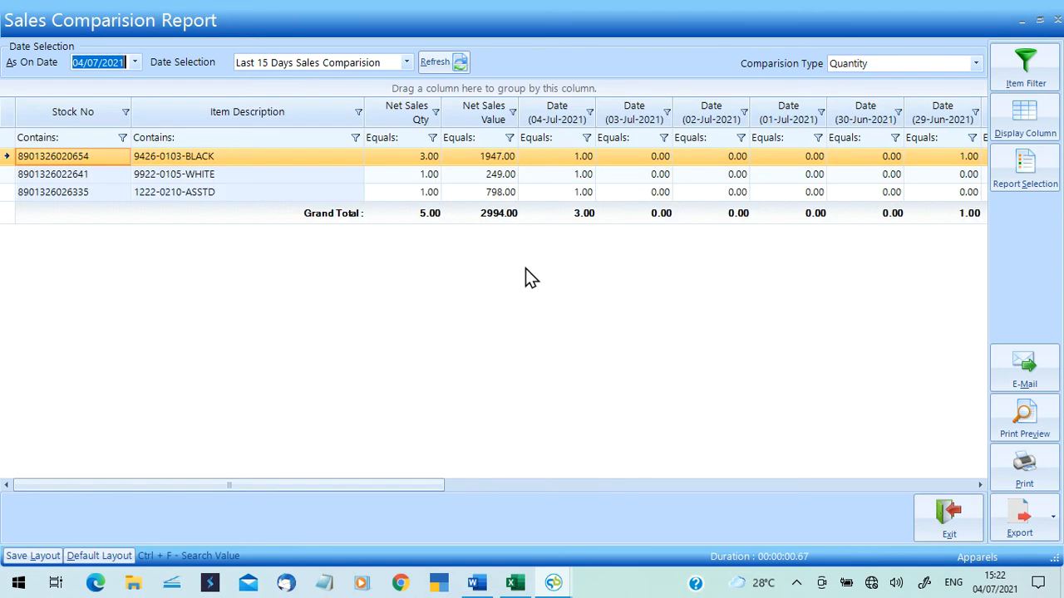
pyautogui.click(973, 63)
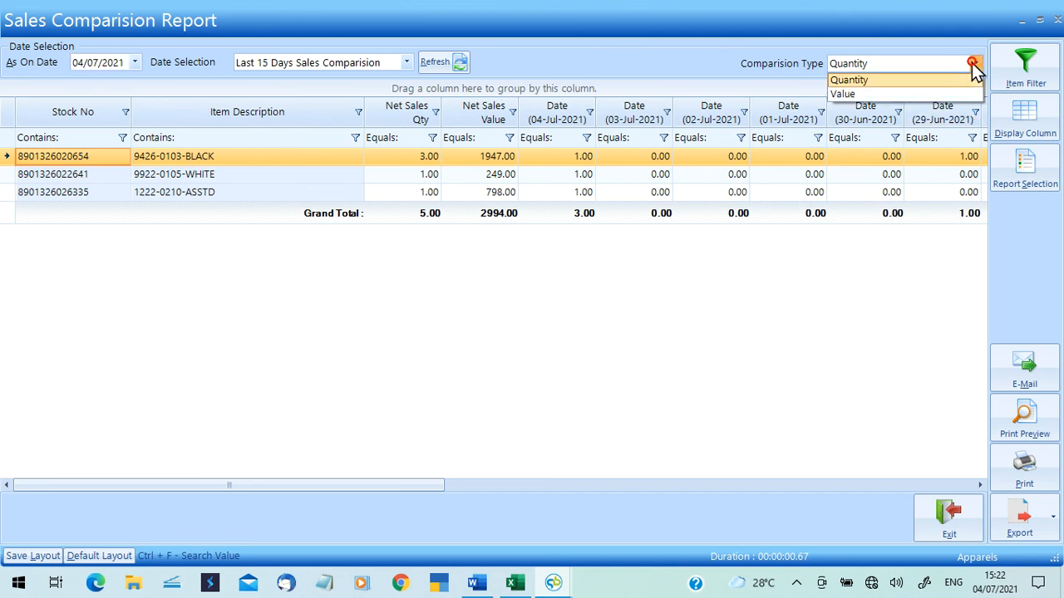
pyautogui.click(886, 96)
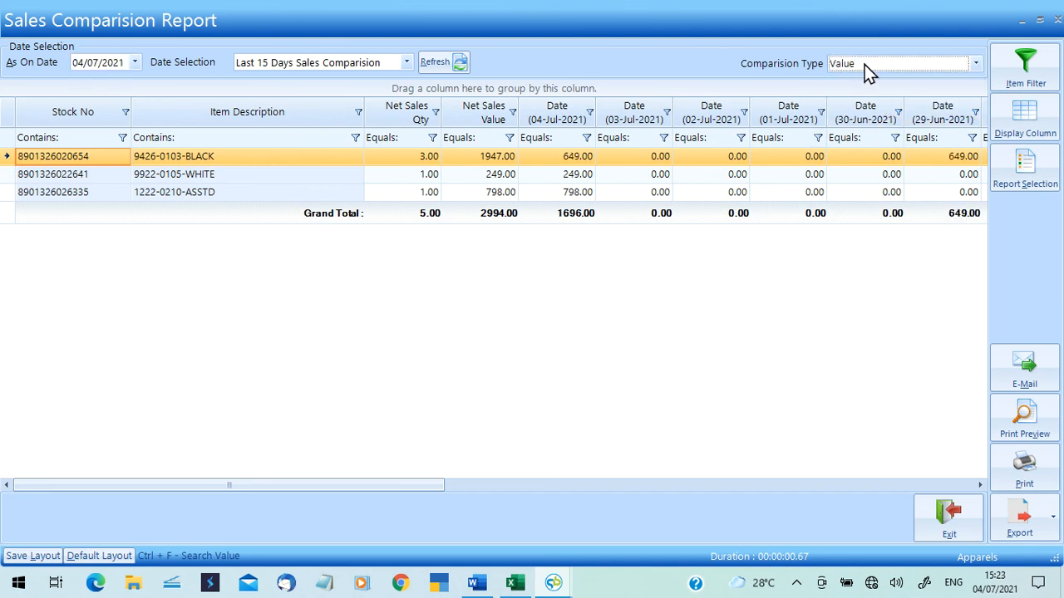
pyautogui.click(399, 65)
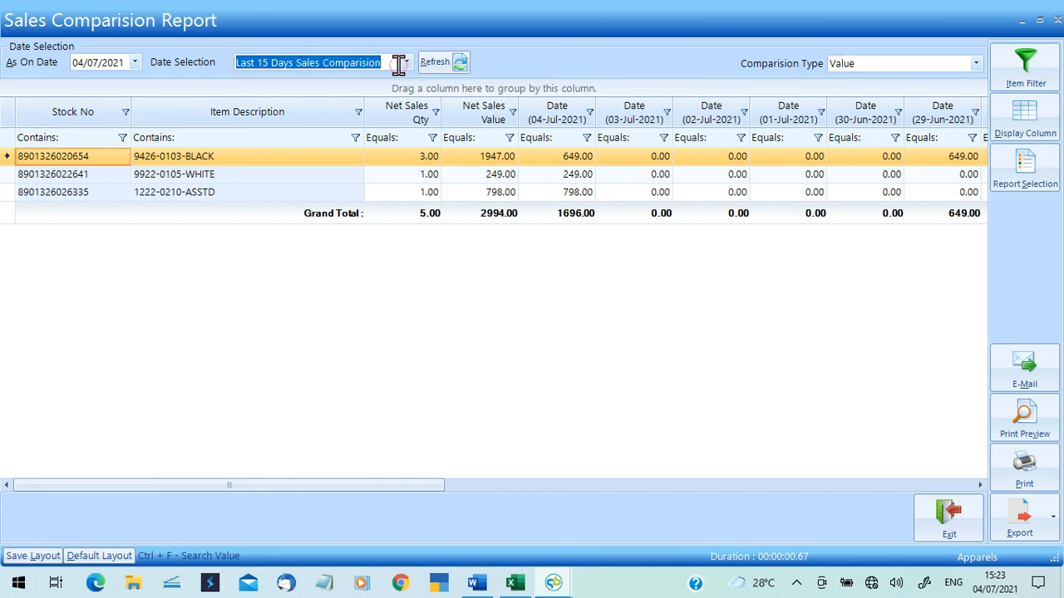
pyautogui.click(406, 65)
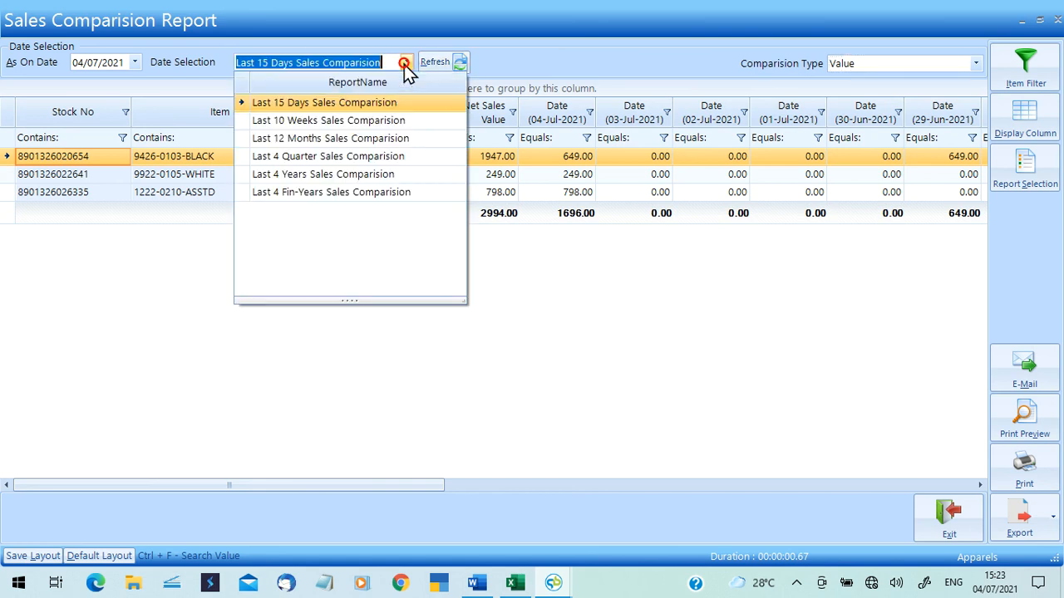
pyautogui.click(359, 118)
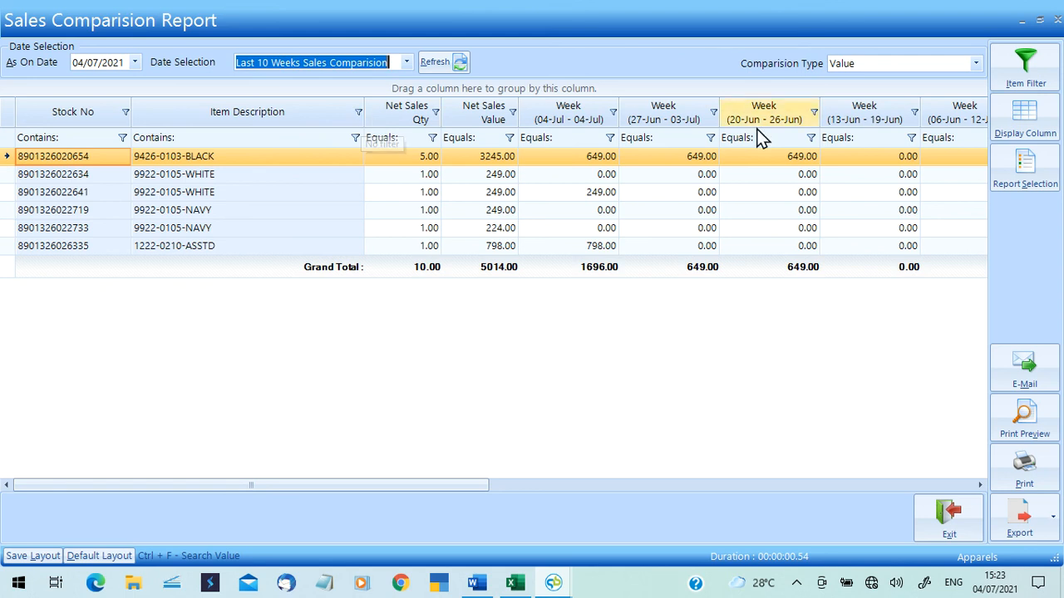
pyautogui.click(1057, 19)
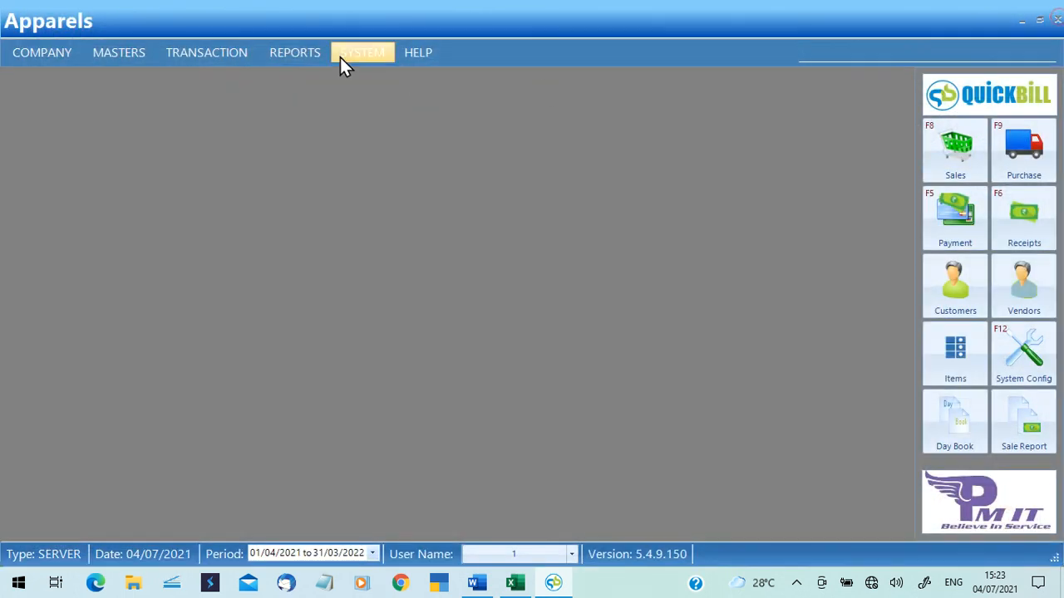
pyautogui.click(301, 54)
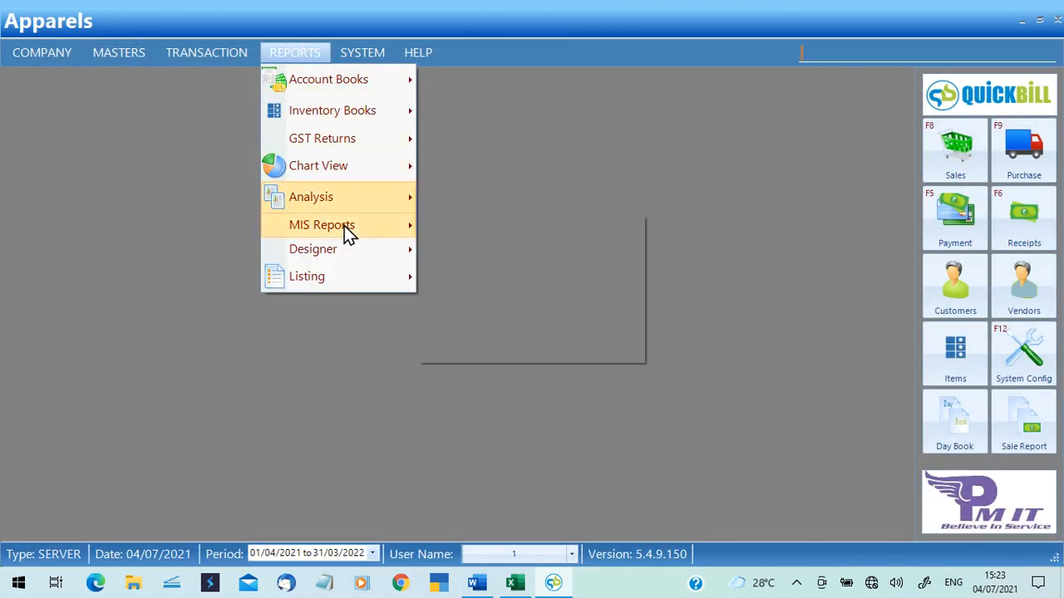
pyautogui.moveTo(350, 228)
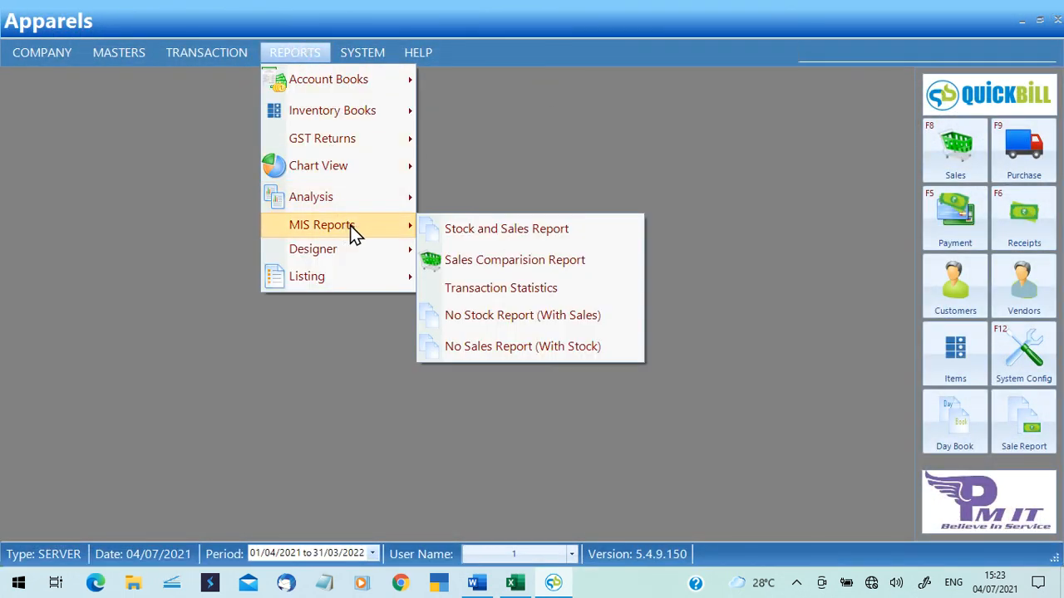
pyautogui.click(475, 291)
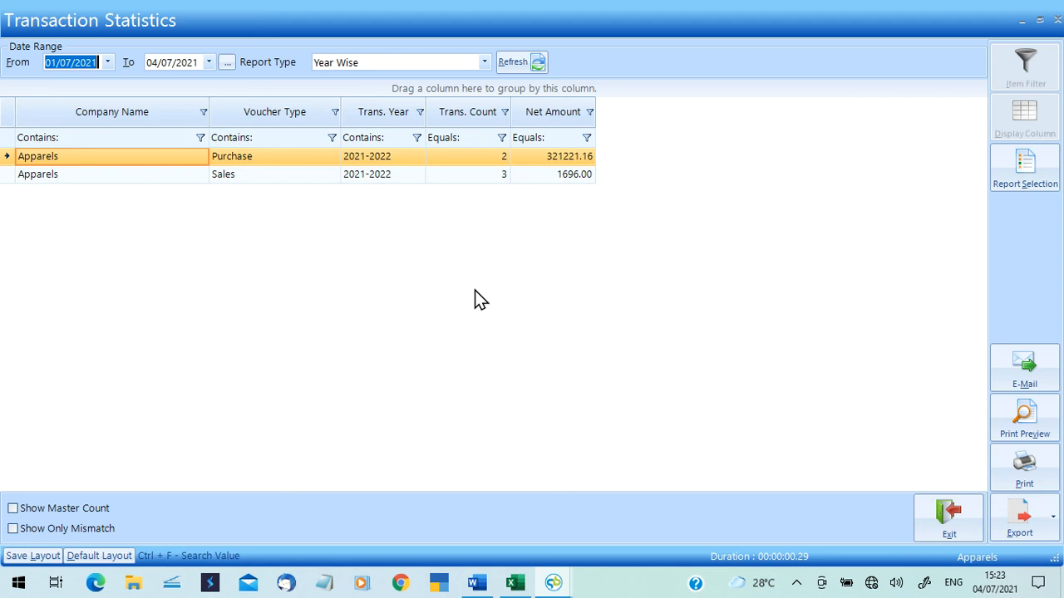
pyautogui.click(1056, 20)
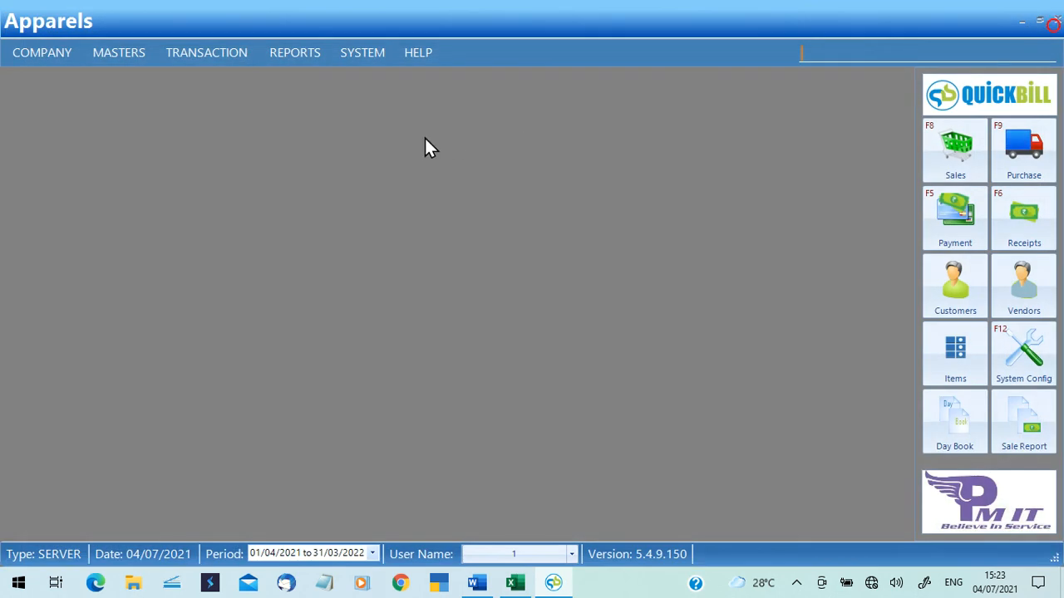
pyautogui.click(292, 56)
pyautogui.moveTo(352, 231)
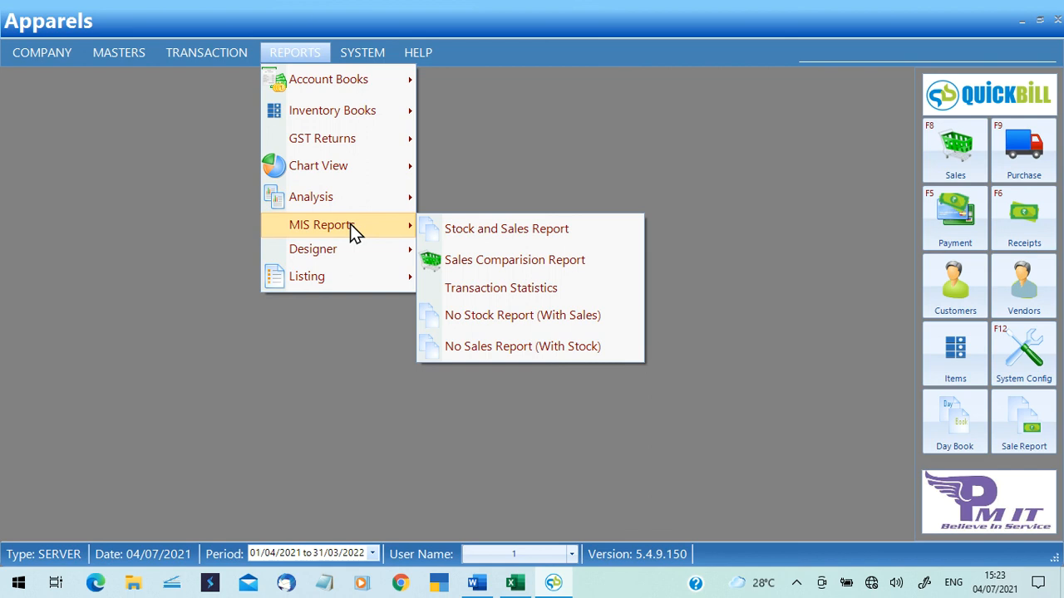
pyautogui.click(455, 324)
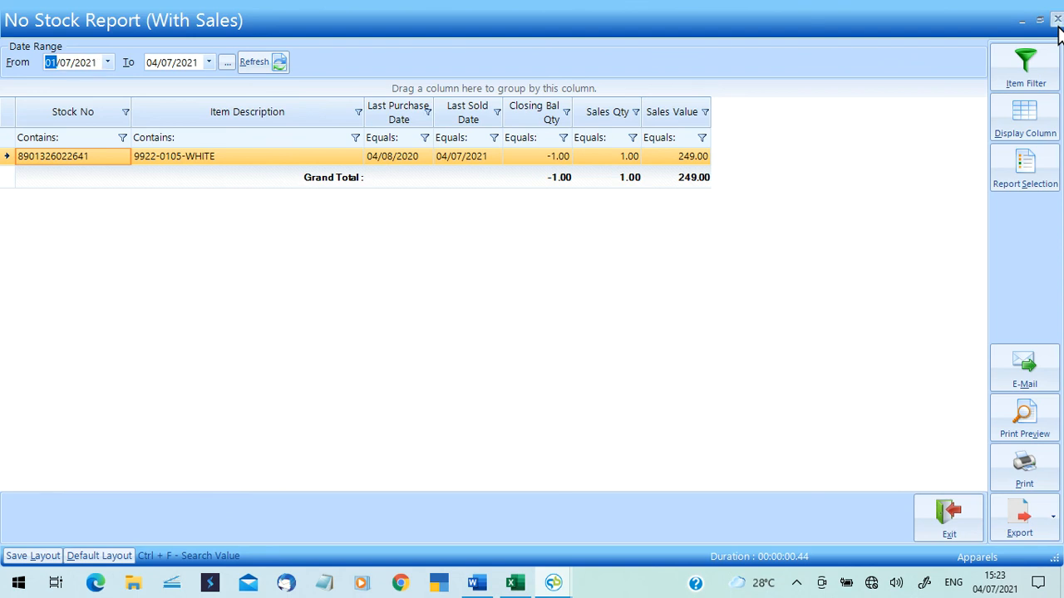
pyautogui.click(1057, 24)
pyautogui.click(316, 58)
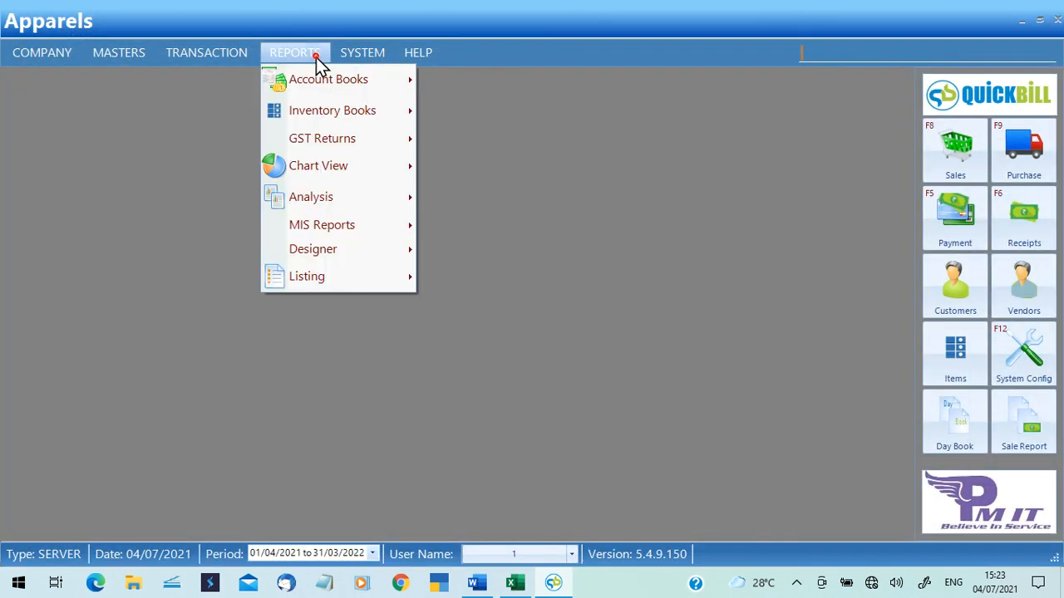
# Show the REPORTS > Designer submenu listing Sales Report and Purchase Report.
pyautogui.moveTo(366, 255)
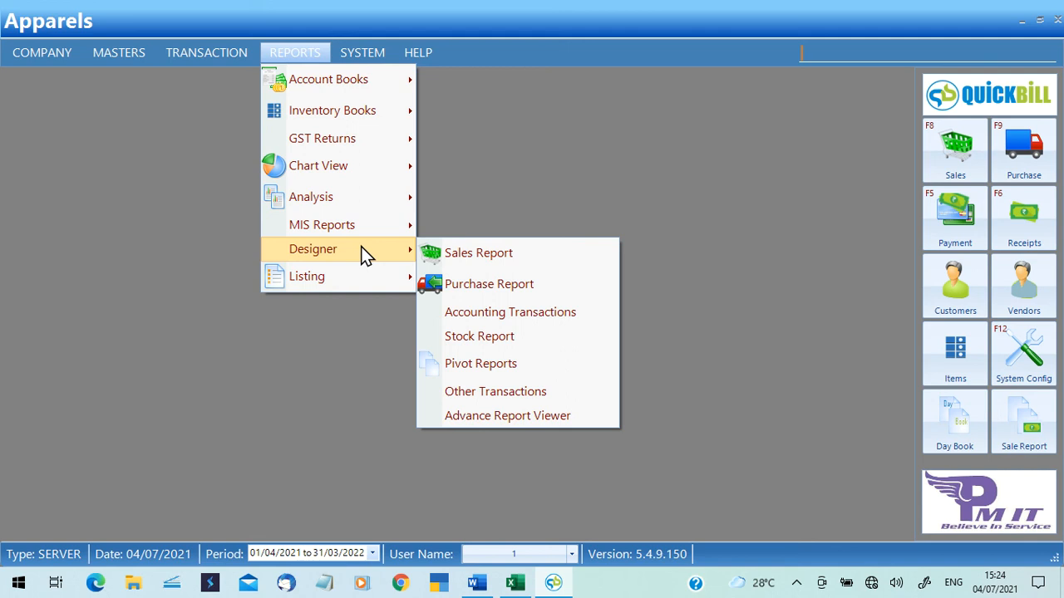
# Reload the saved SALES report (vouchers S/6–S/8) and open its Report Configuration settings.
pyautogui.click(459, 256)
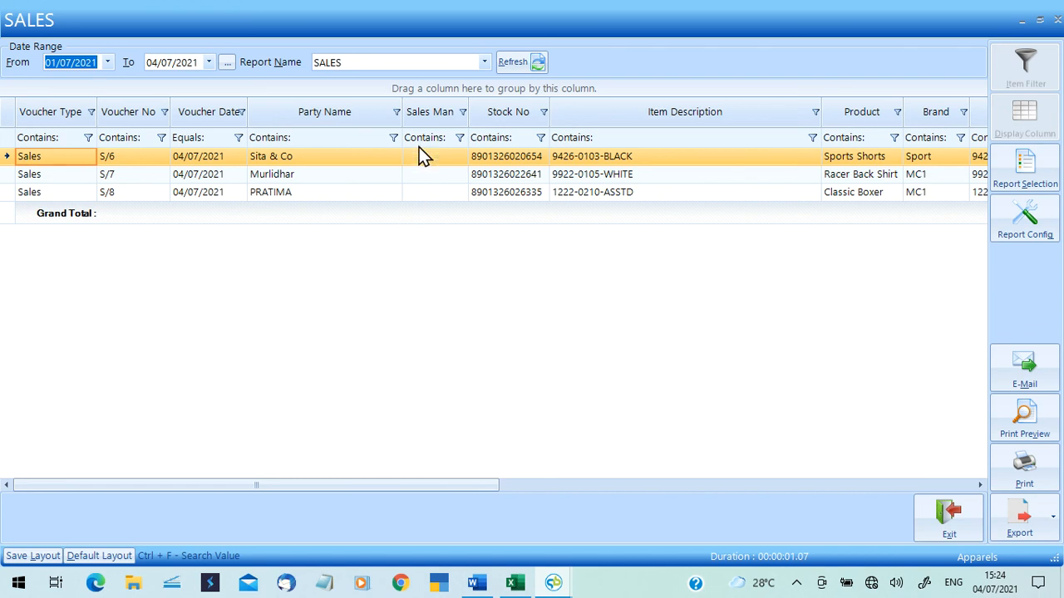
pyautogui.click(484, 62)
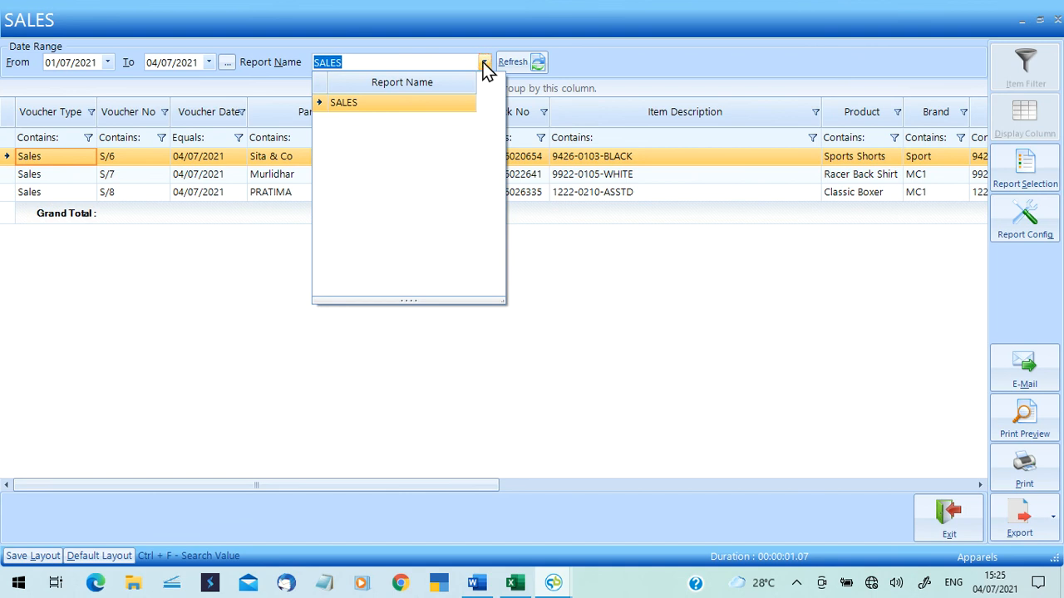
pyautogui.click(424, 103)
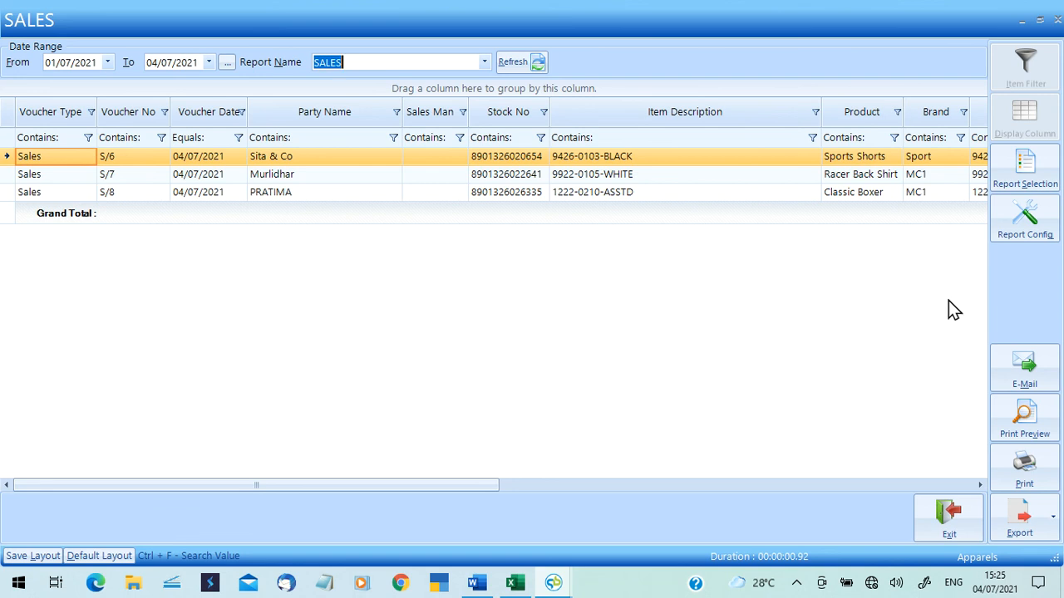
pyautogui.click(1025, 237)
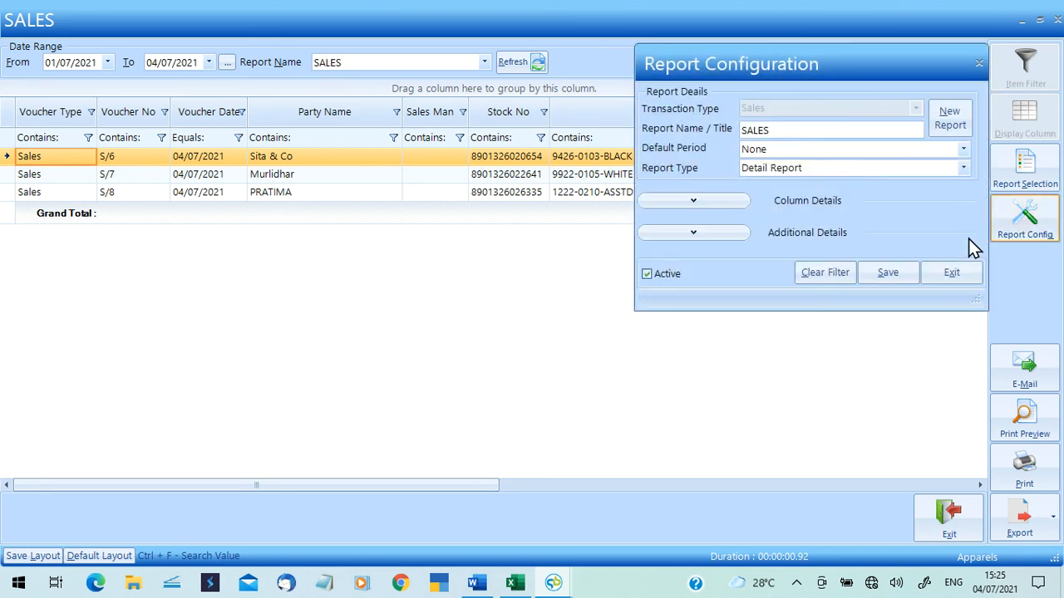
# Start a new report named 'Sales Summary' with report type Detail Report.
pyautogui.click(956, 128)
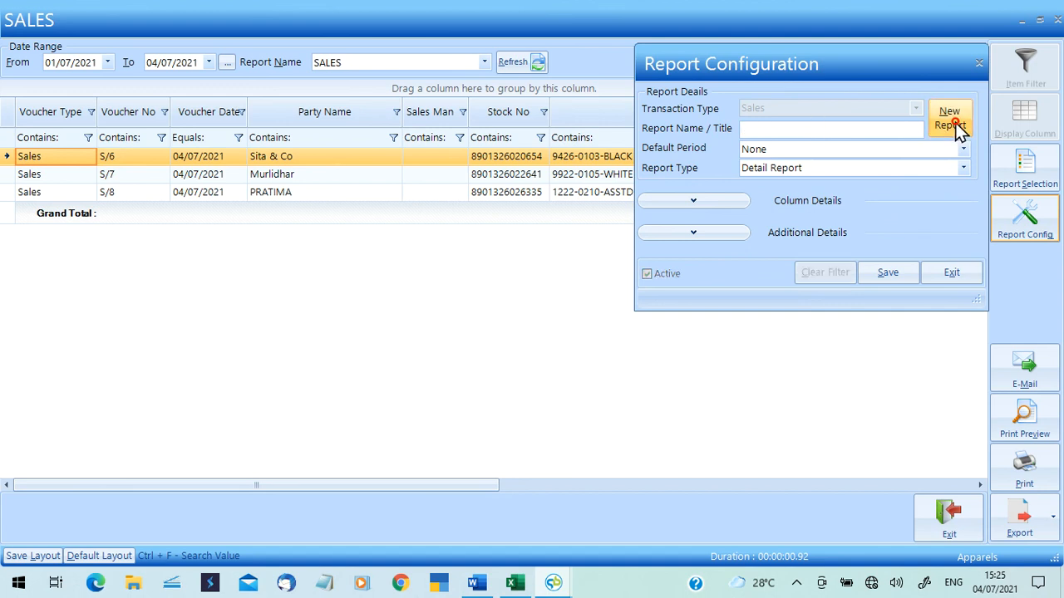
pyautogui.click(804, 130)
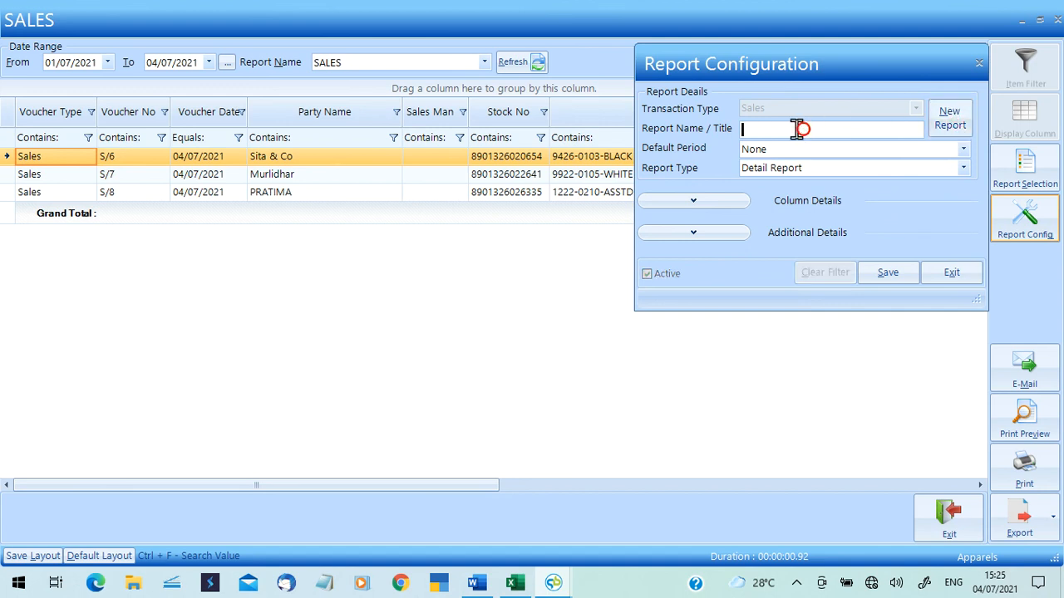
pyautogui.write('Sales Summary')
pyautogui.click(819, 157)
pyautogui.click(821, 168)
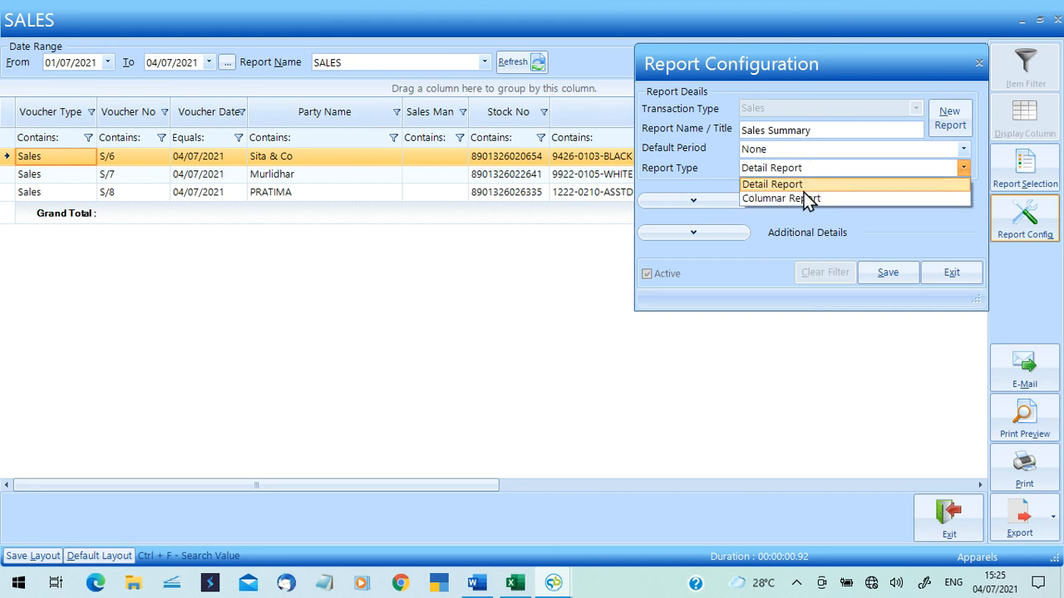
pyautogui.click(802, 198)
pyautogui.click(699, 200)
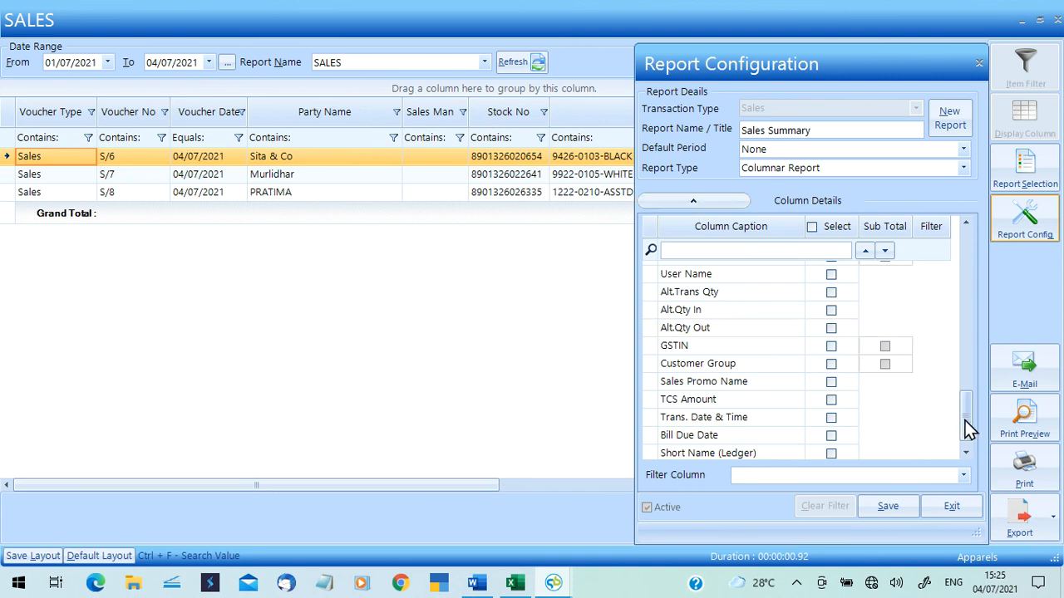
pyautogui.moveTo(965, 419); pyautogui.dragTo(956, 257)
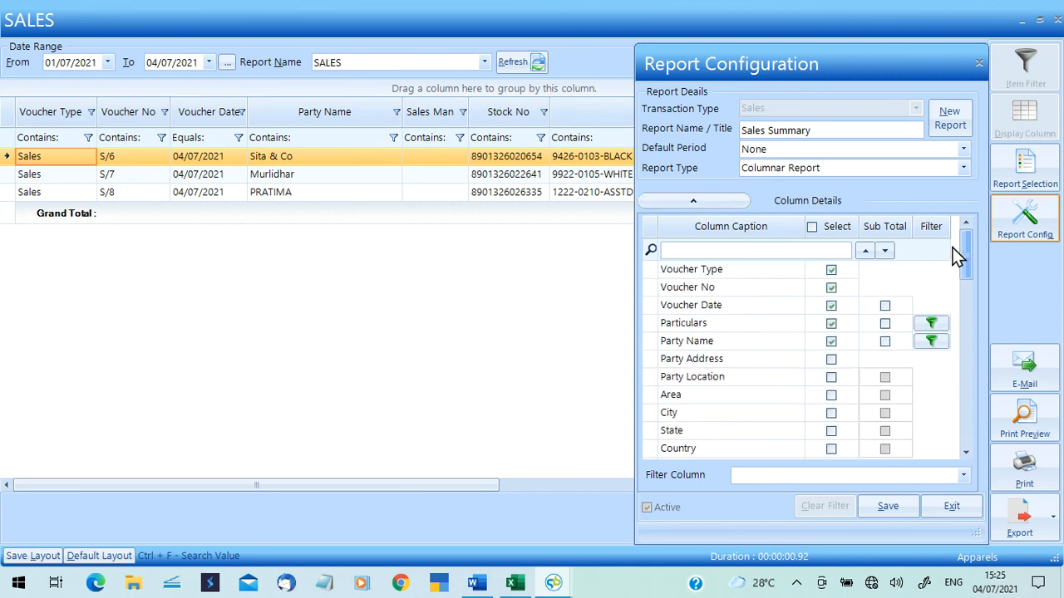
pyautogui.click(803, 172)
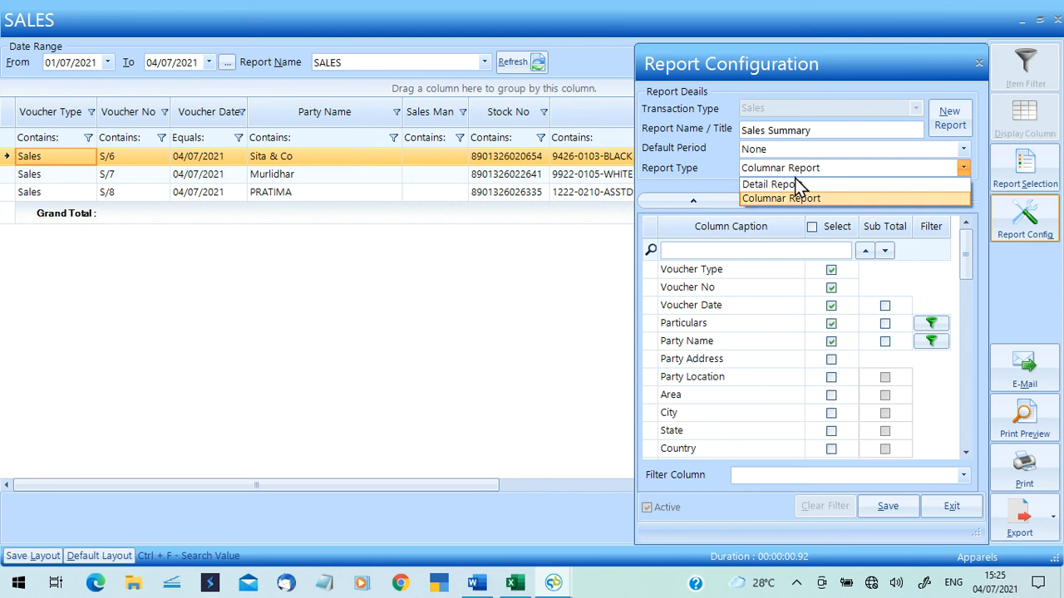
pyautogui.click(795, 185)
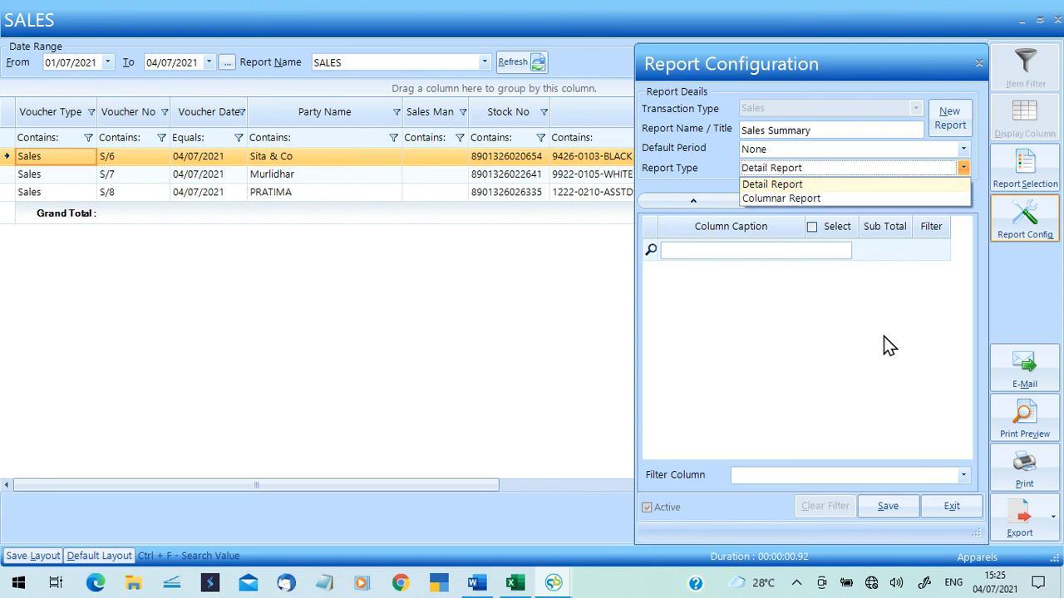
# Exclude the Party Name, Stock No, Item Description, Product and Brand columns.
pyautogui.moveTo(969, 422); pyautogui.dragTo(967, 223)
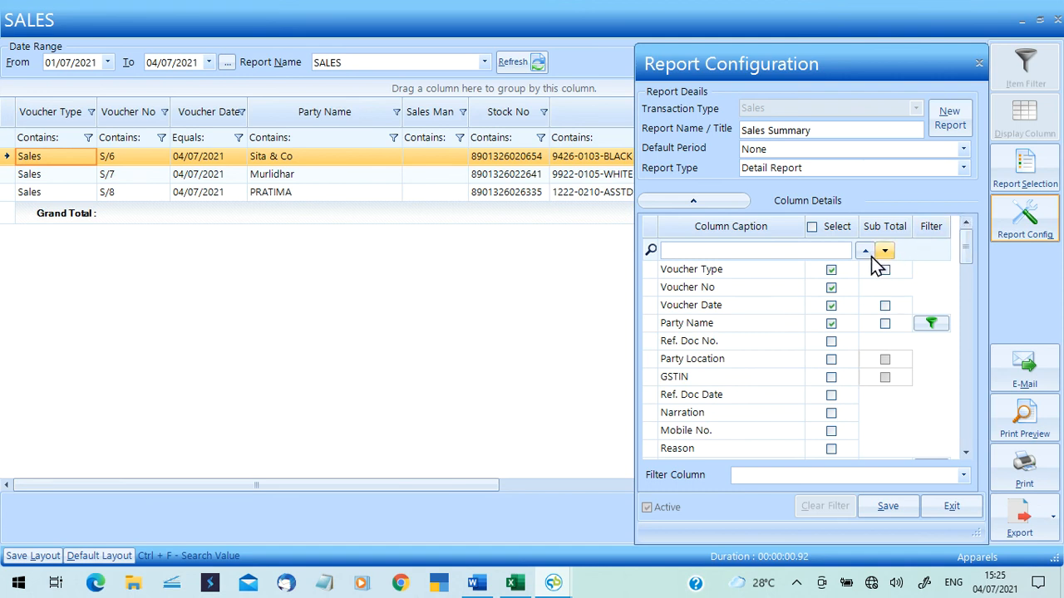
pyautogui.click(831, 323)
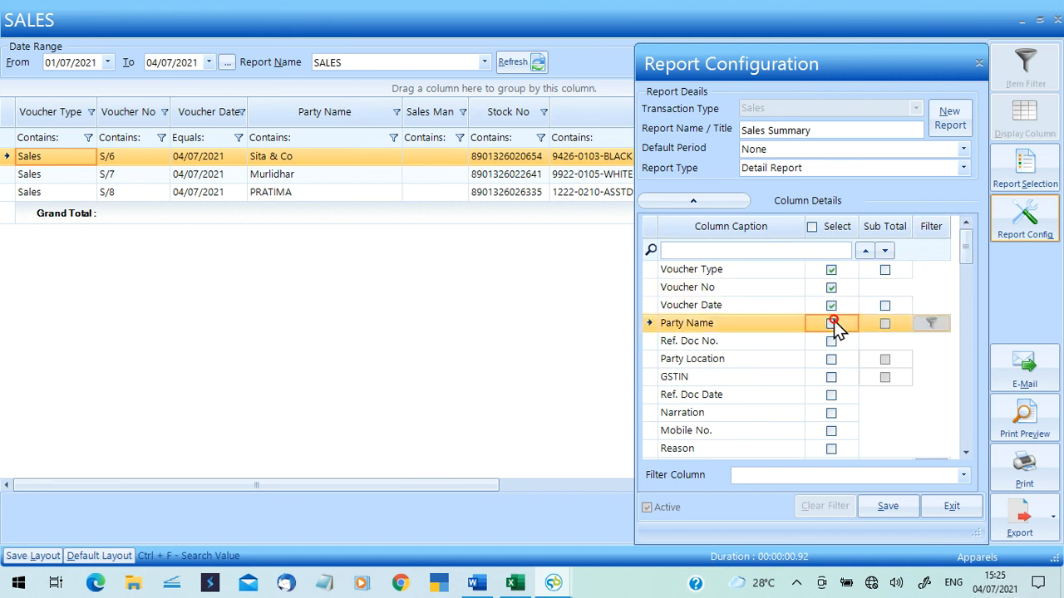
pyautogui.moveTo(968, 247); pyautogui.dragTo(969, 266)
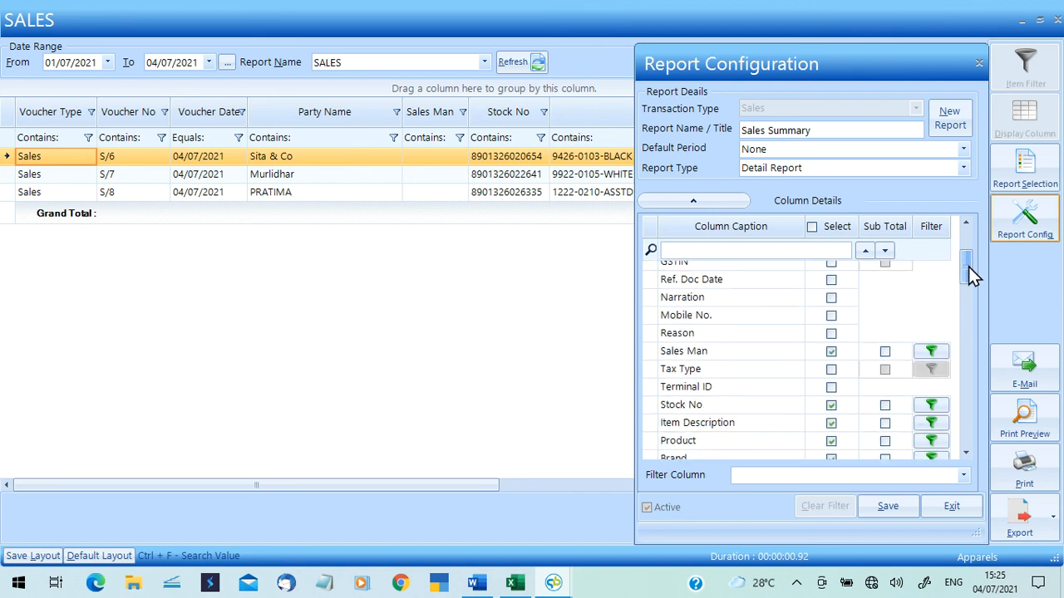
pyautogui.click(831, 402)
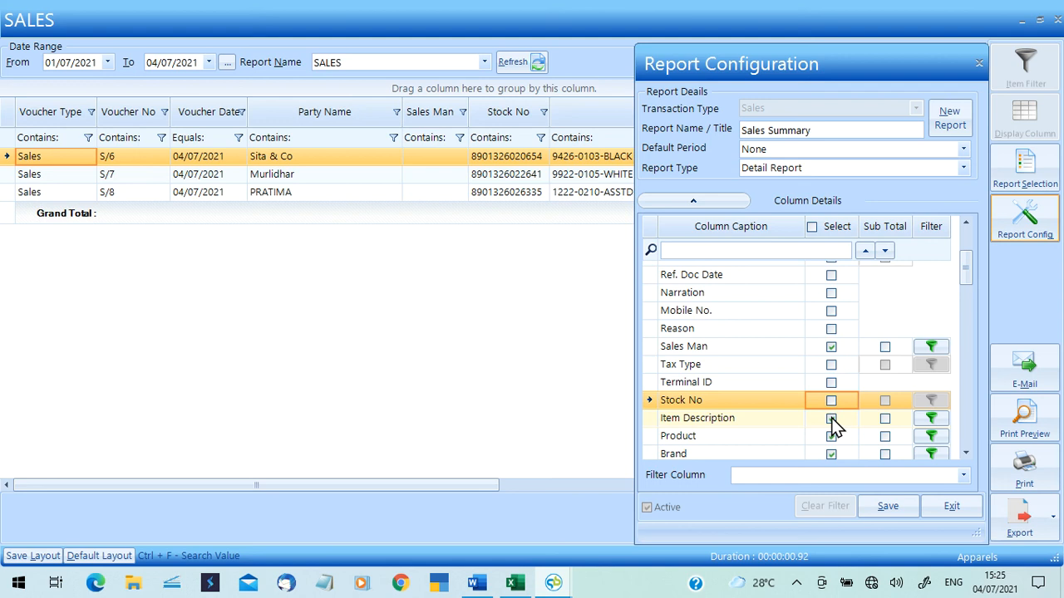
pyautogui.click(831, 419)
pyautogui.click(831, 437)
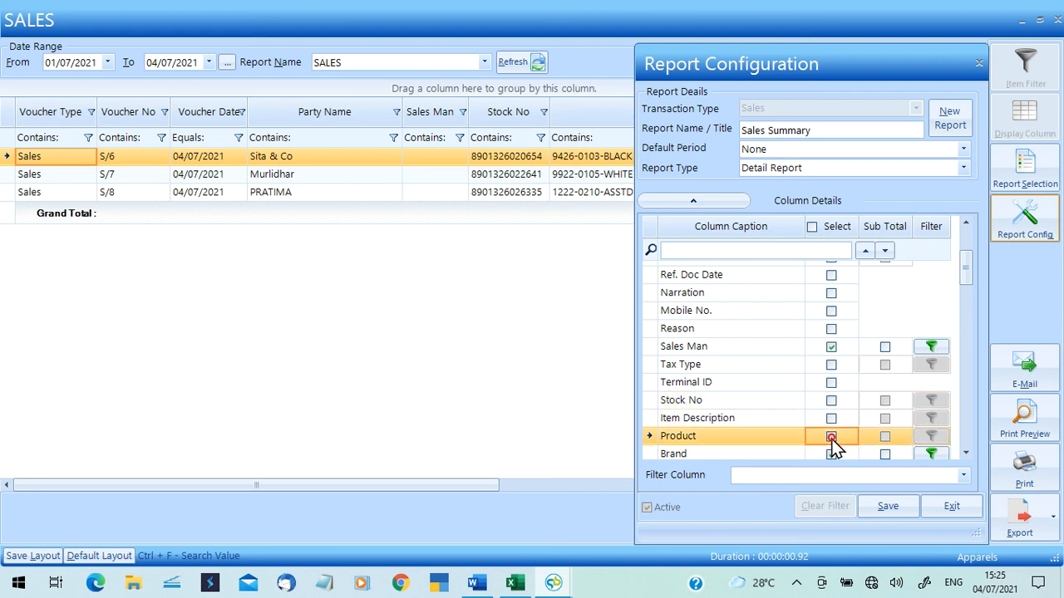
pyautogui.click(833, 455)
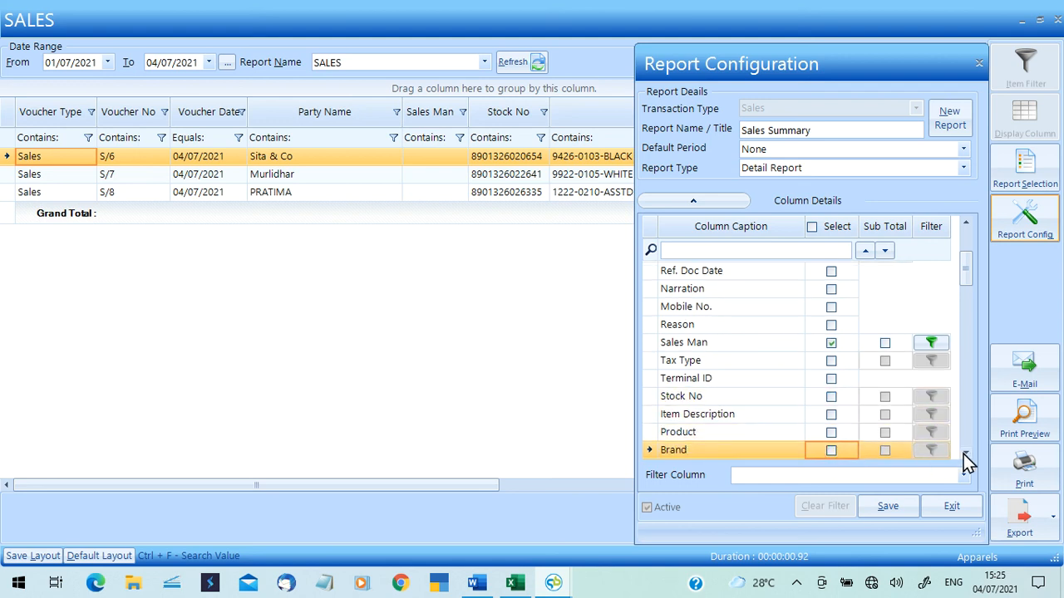
# Also exclude Style, Shade and Size, then save the Sales Summary report.
pyautogui.click(965, 456)
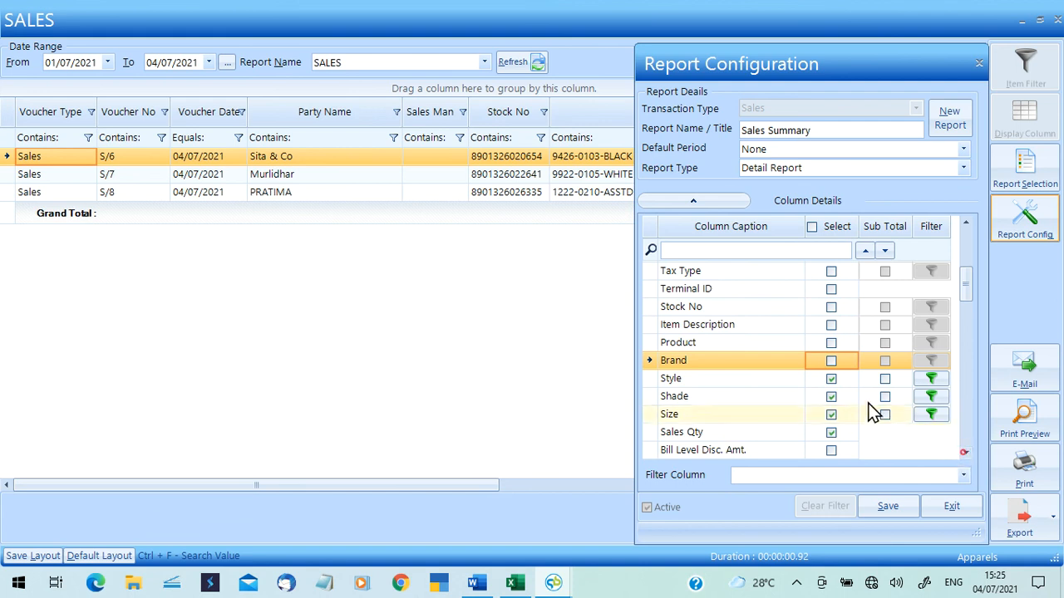
pyautogui.click(832, 379)
pyautogui.click(833, 396)
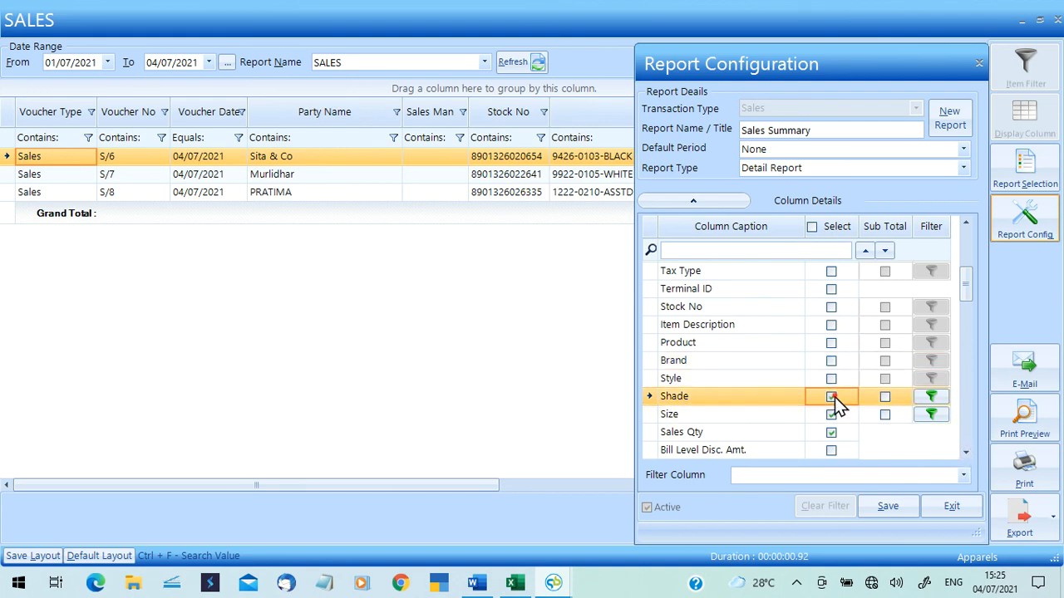
pyautogui.click(832, 413)
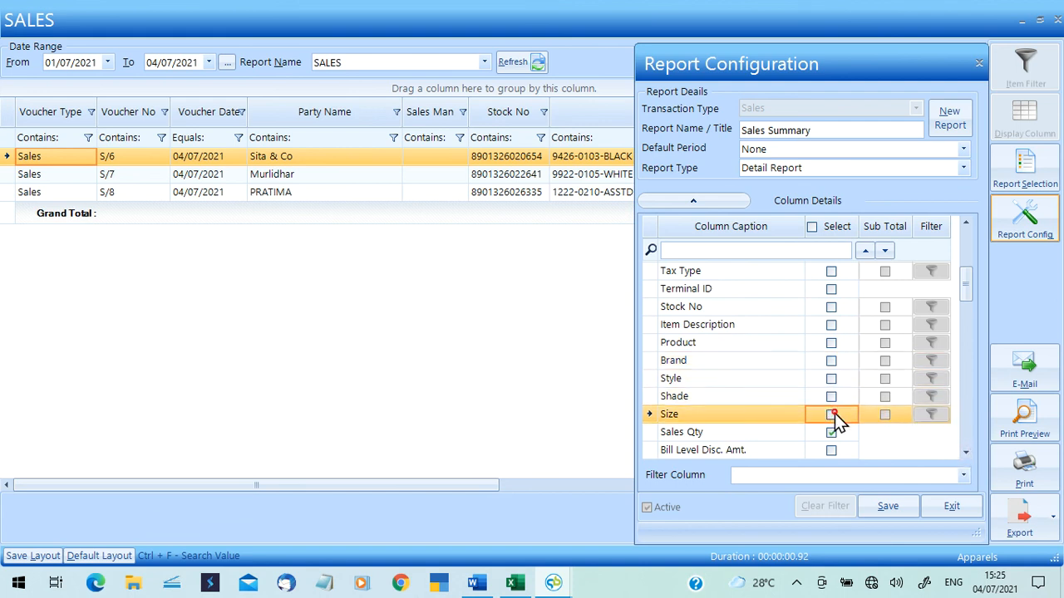
pyautogui.click(887, 506)
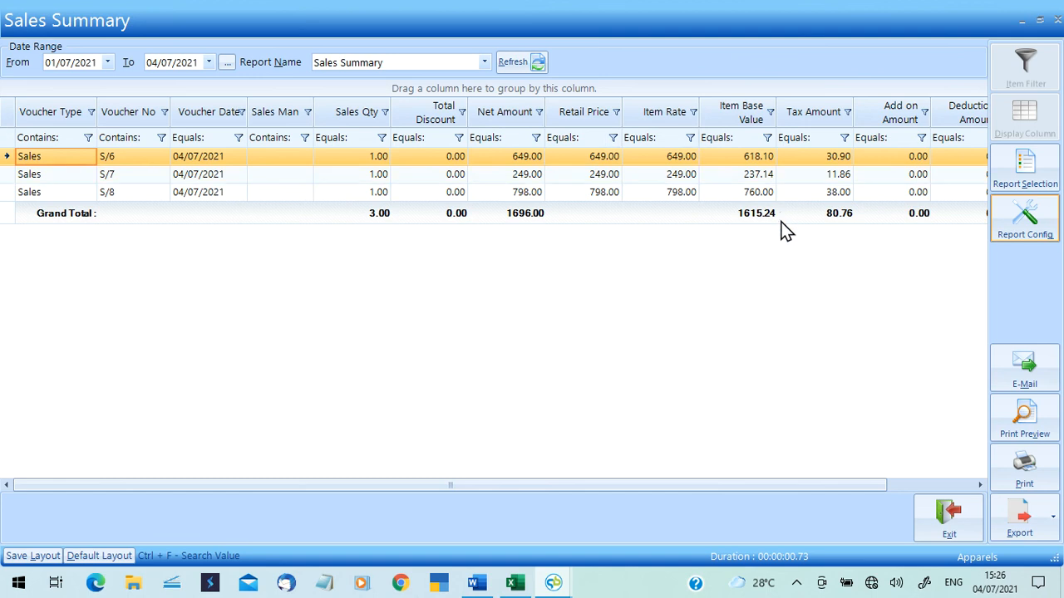
pyautogui.click(926, 485)
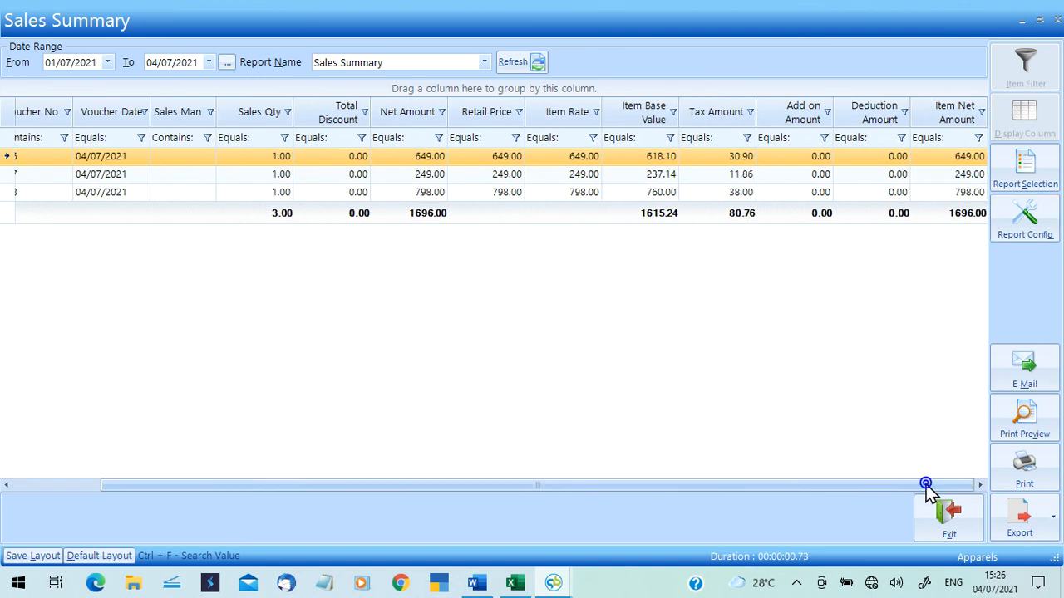
pyautogui.click(1058, 20)
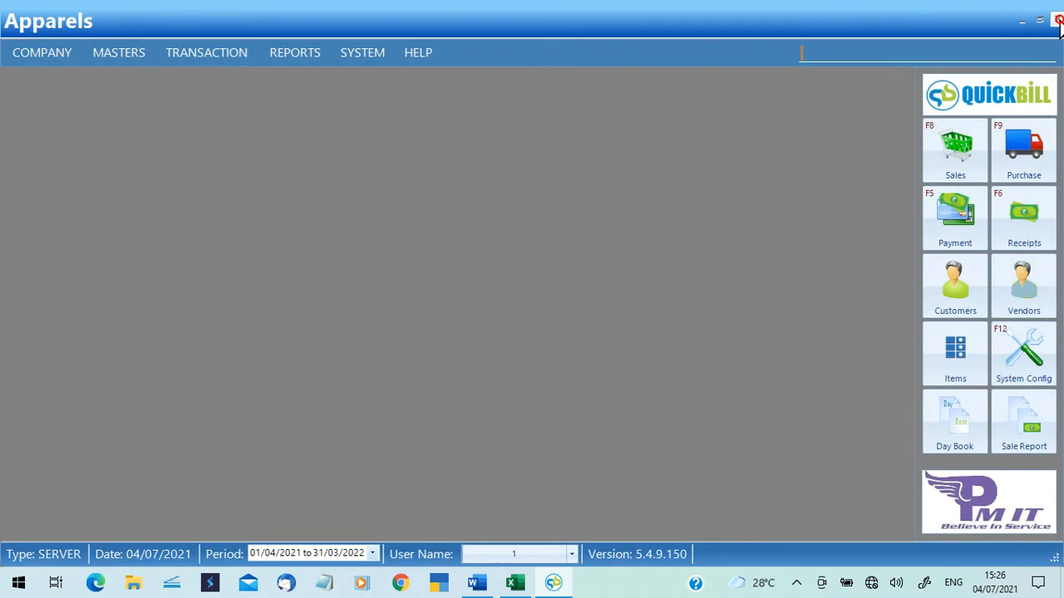
pyautogui.click(290, 57)
pyautogui.moveTo(363, 249)
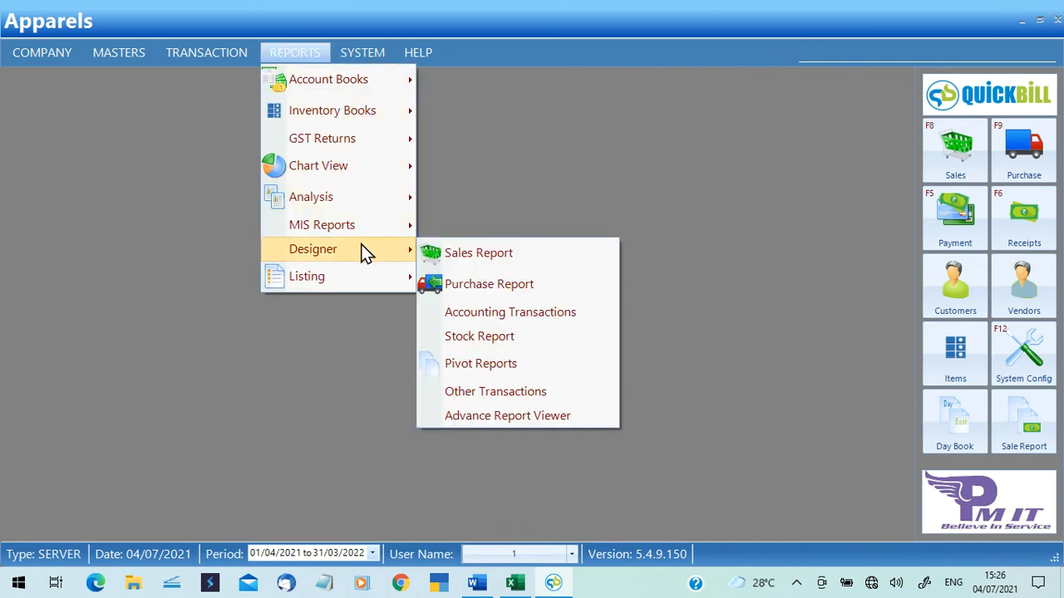
pyautogui.click(530, 253)
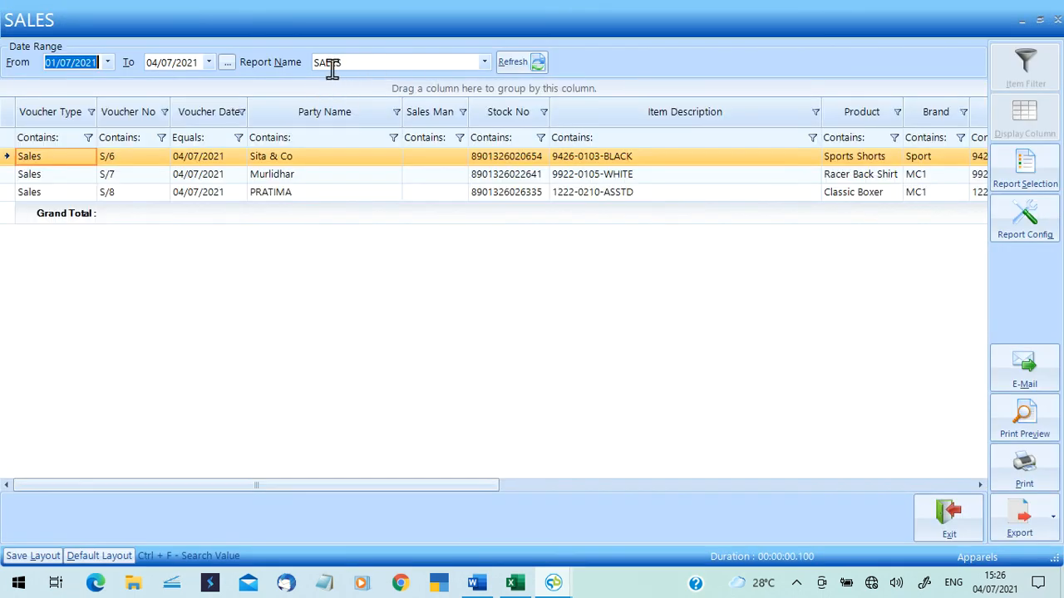
pyautogui.click(486, 62)
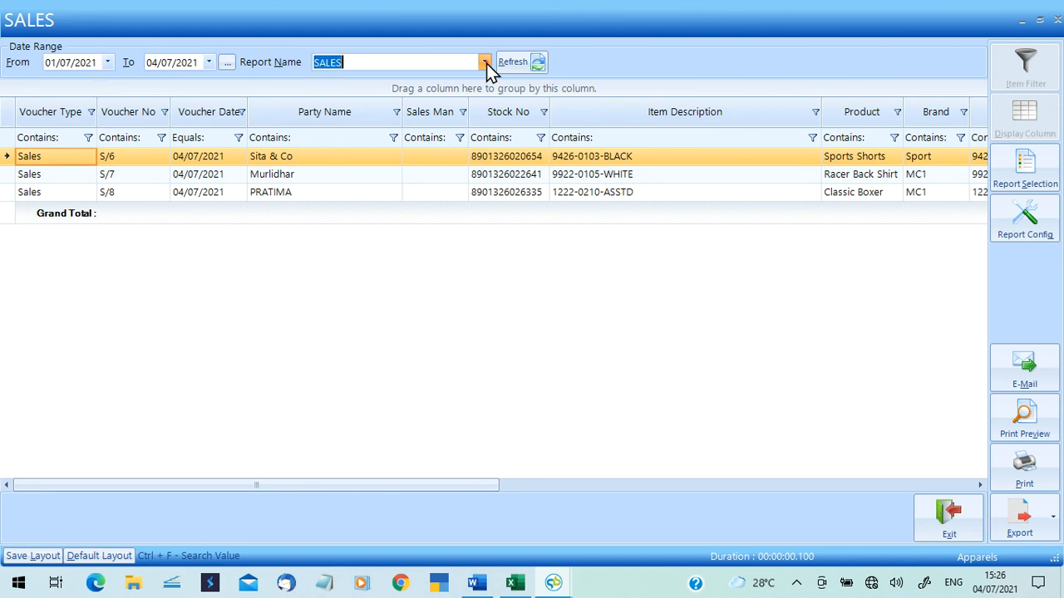
pyautogui.click(406, 122)
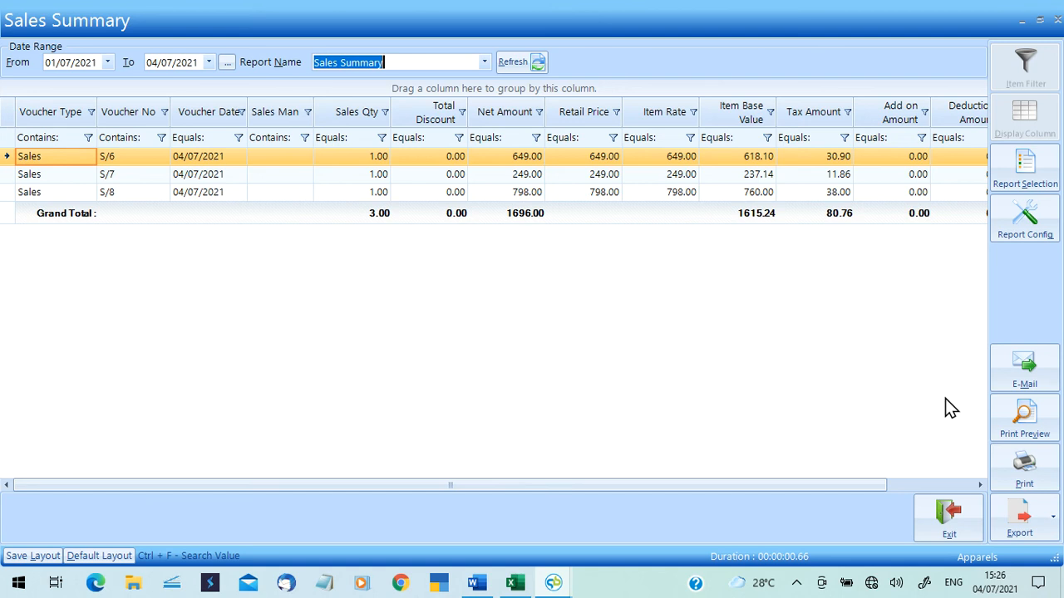
pyautogui.click(1054, 522)
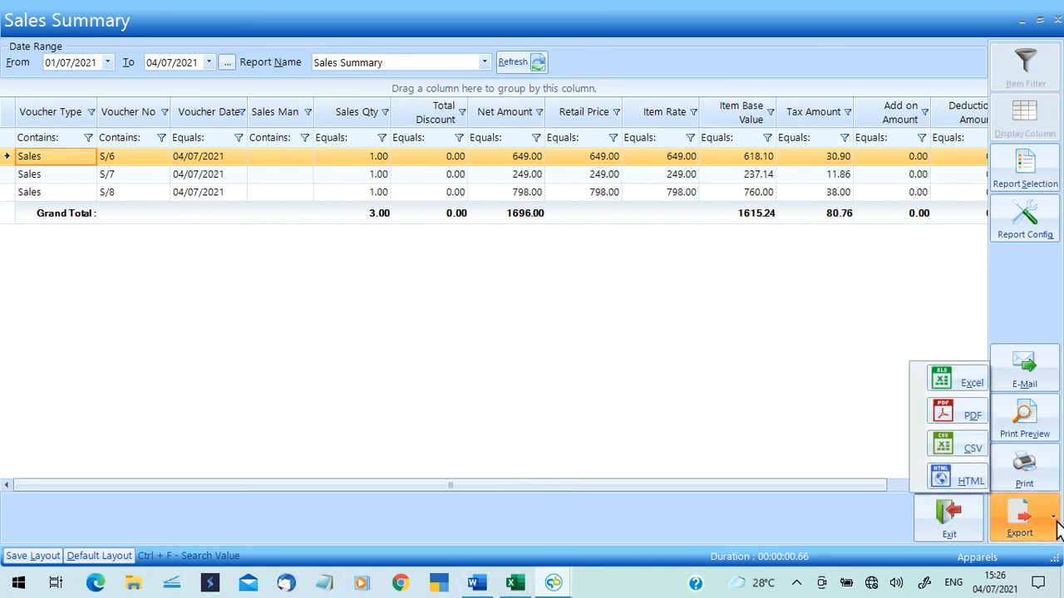
pyautogui.click(795, 484)
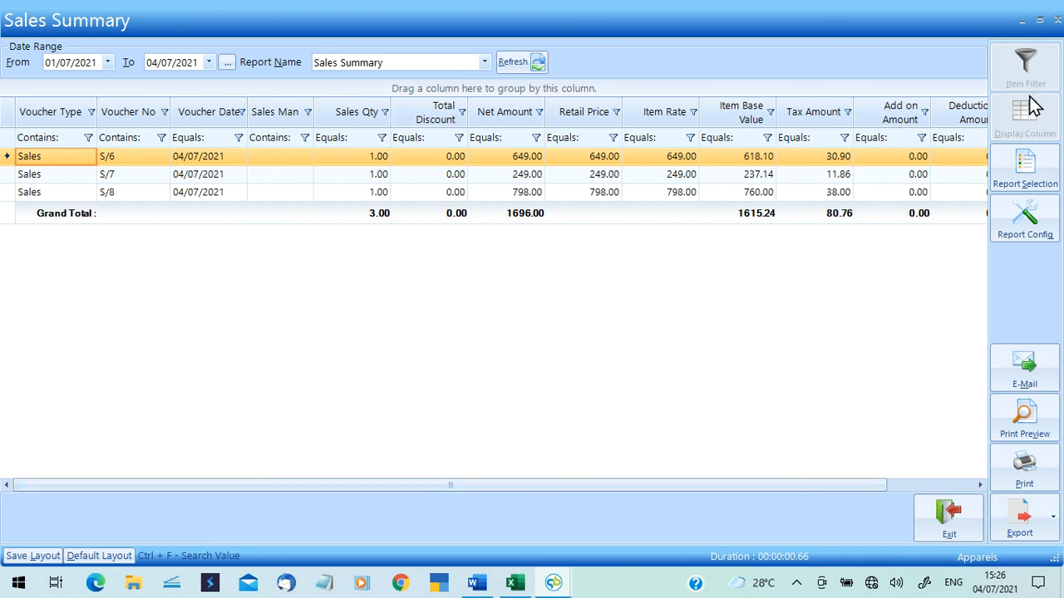
# Close the Sales Summary report window and switch to the PM IT SOLUTIONS Word document.
pyautogui.click(1056, 19)
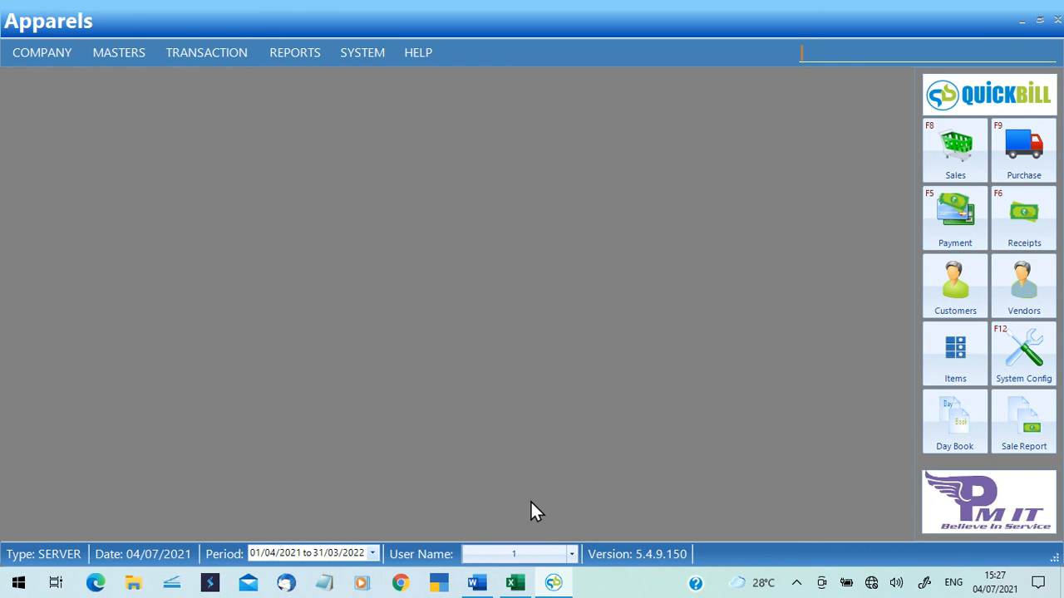
pyautogui.click(476, 581)
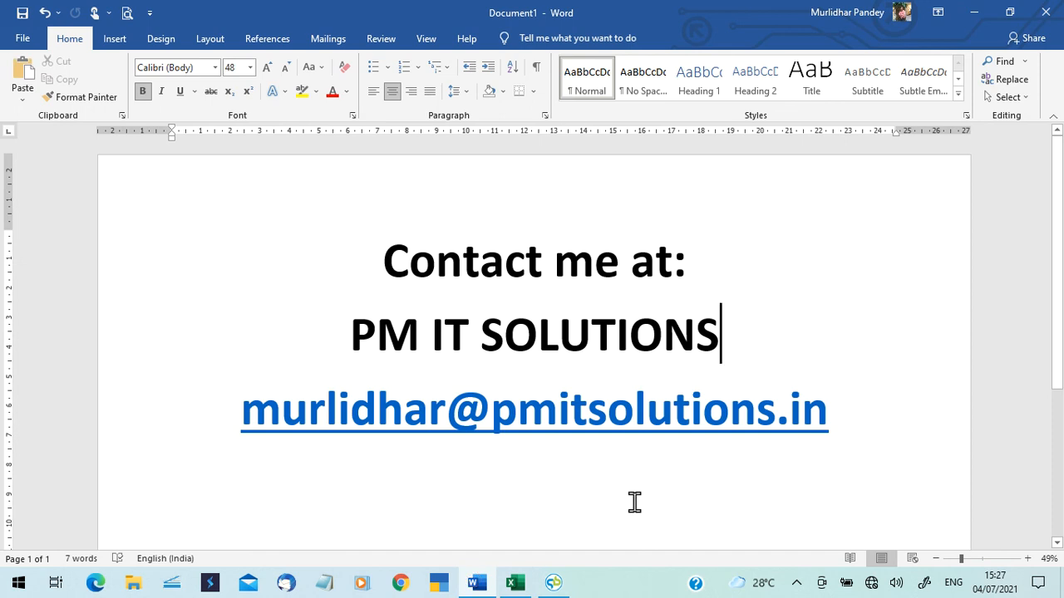